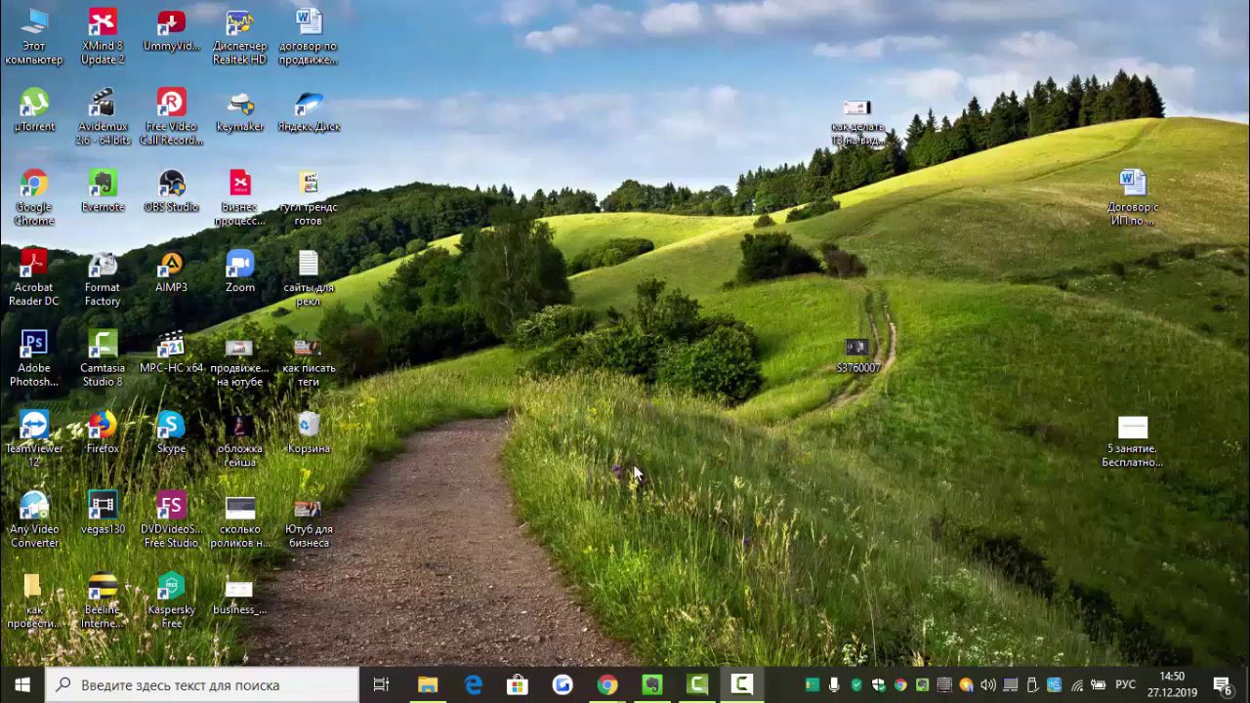
- Switch to File Explorer and check the video file "гугл трендс готов" in its folder
{"action": "left_click", "coordinate": [428, 685]}
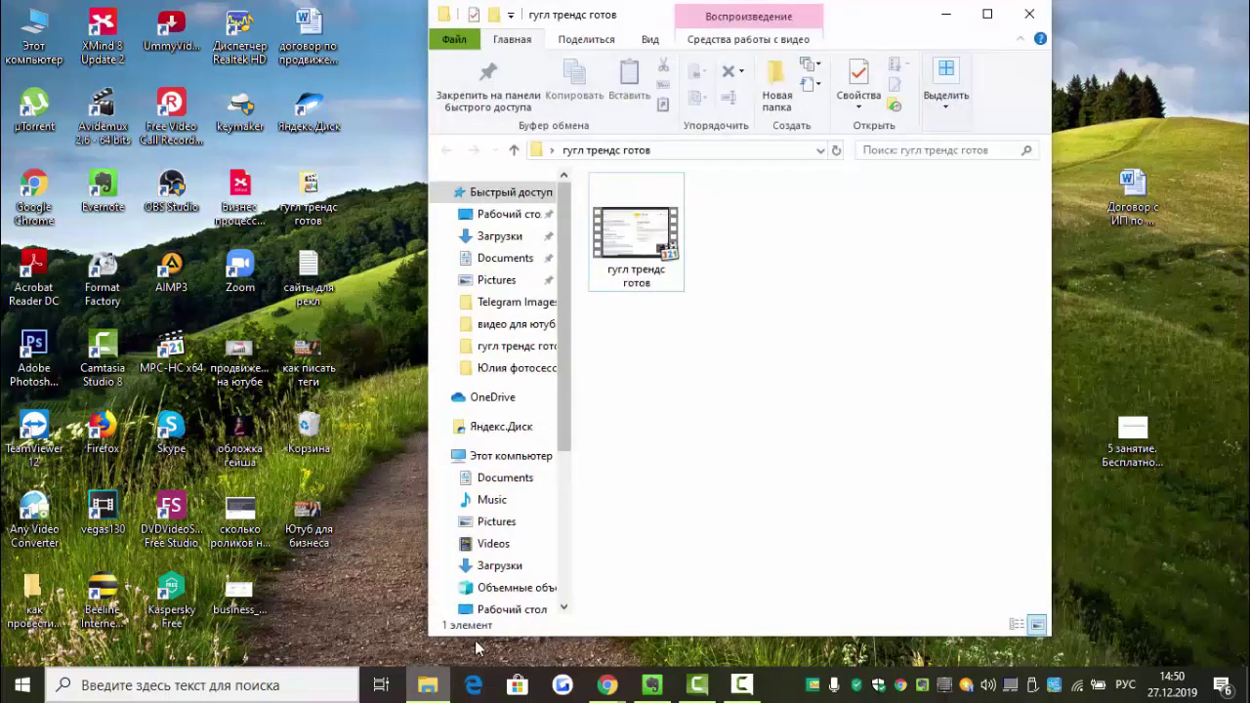
{"action": "mouse_move", "coordinate": [661, 289]}
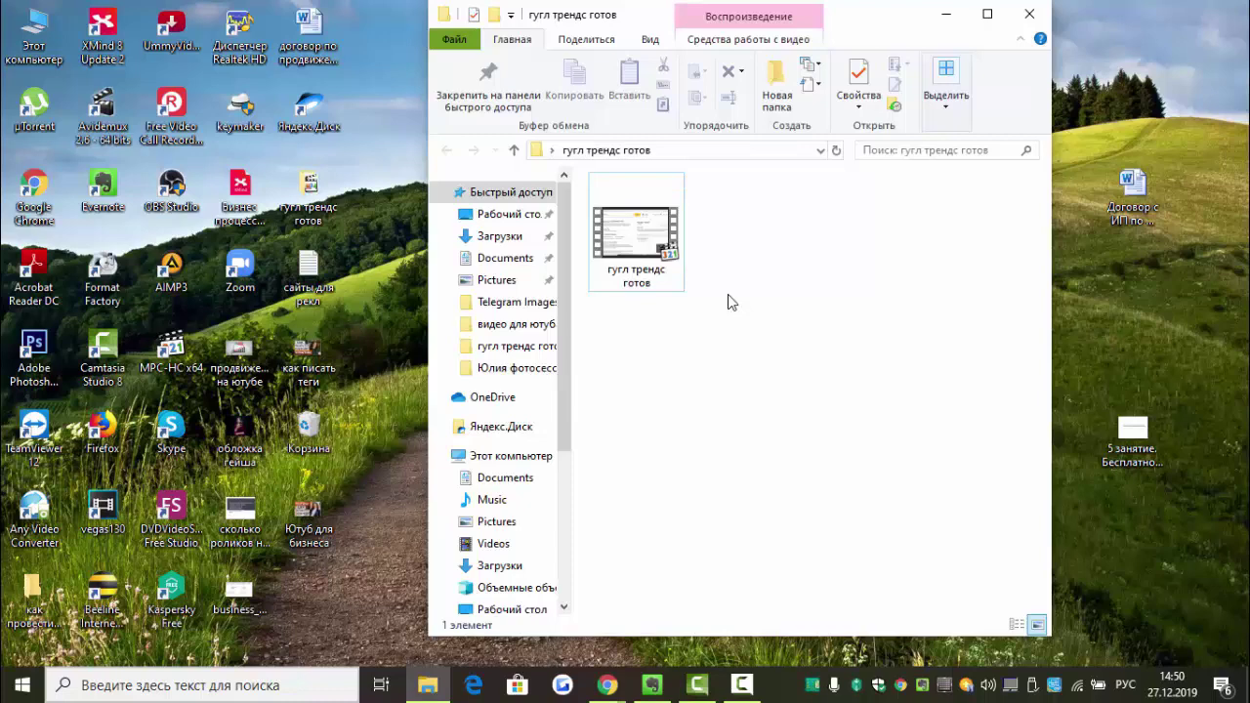
- Switch to Chrome, open the Yandex Wordstat keyword statistics site from the search results, and close the results page
{"action": "left_click", "coordinate": [607, 684]}
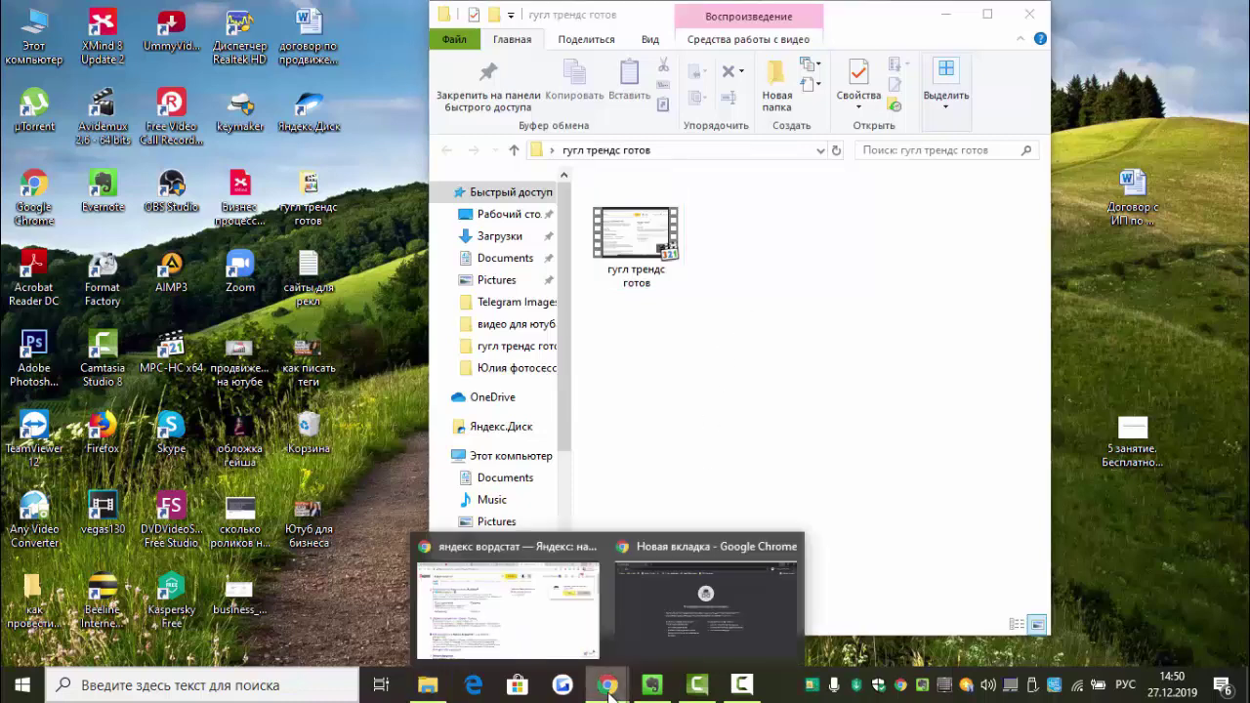
{"action": "left_click", "coordinate": [544, 639]}
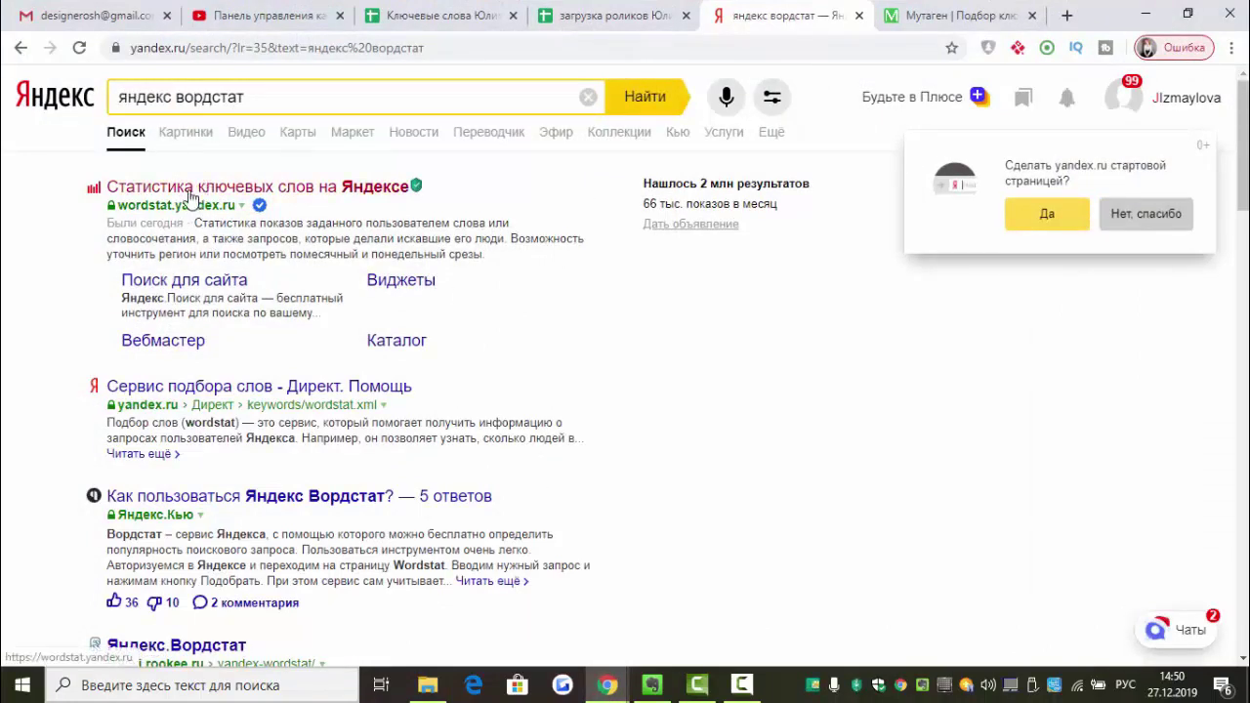
{"action": "left_click", "coordinate": [148, 210]}
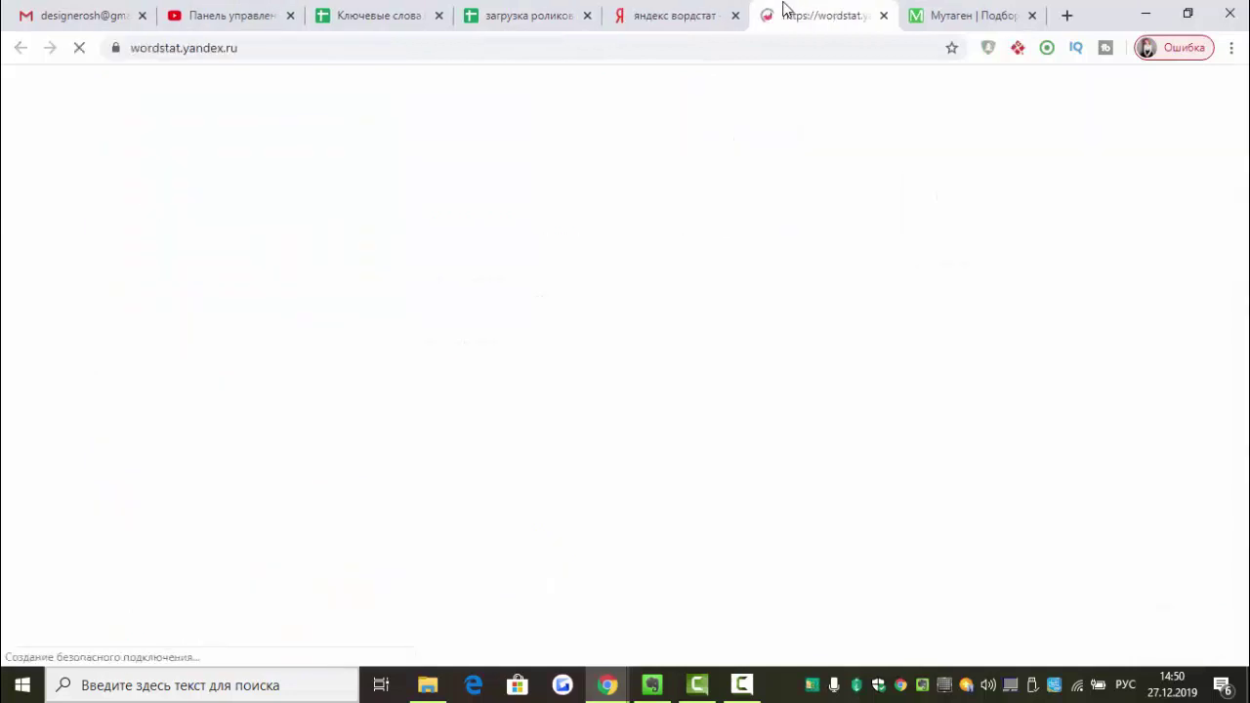
{"action": "left_click", "coordinate": [734, 18]}
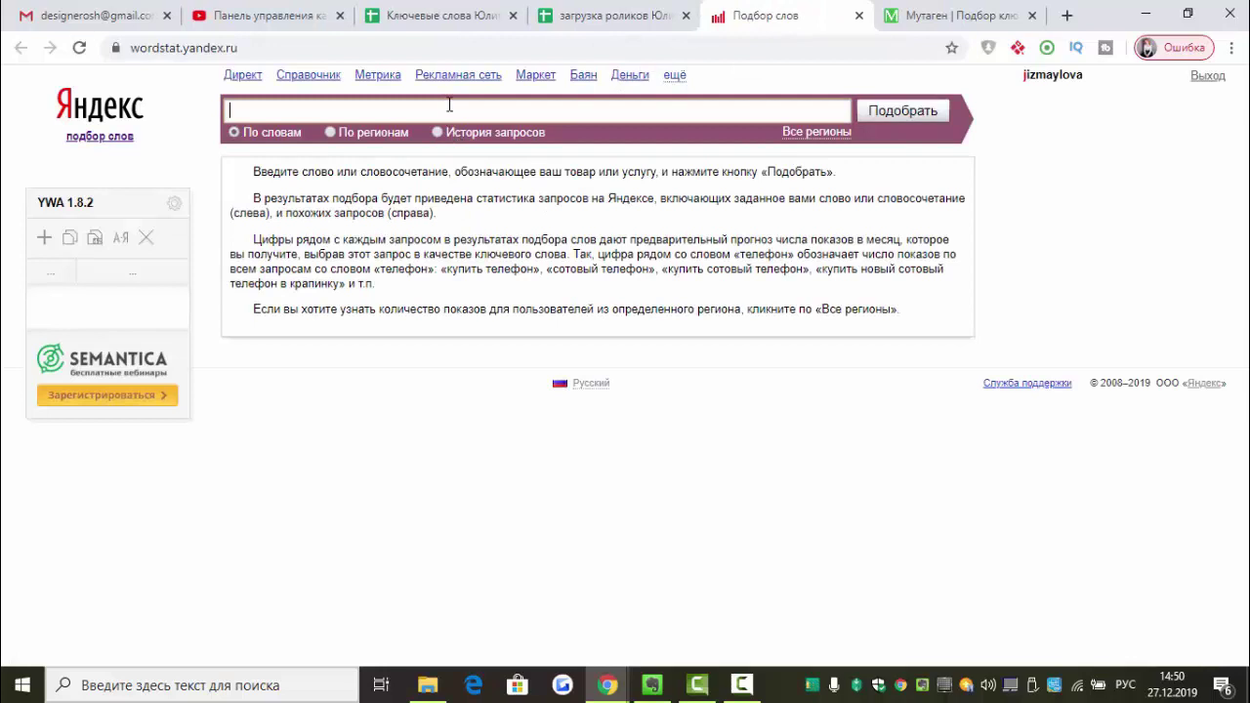
- Look up the Wordstat query statistics for the phrase "гугл трендс"
{"action": "type", "text": "гугл т"}
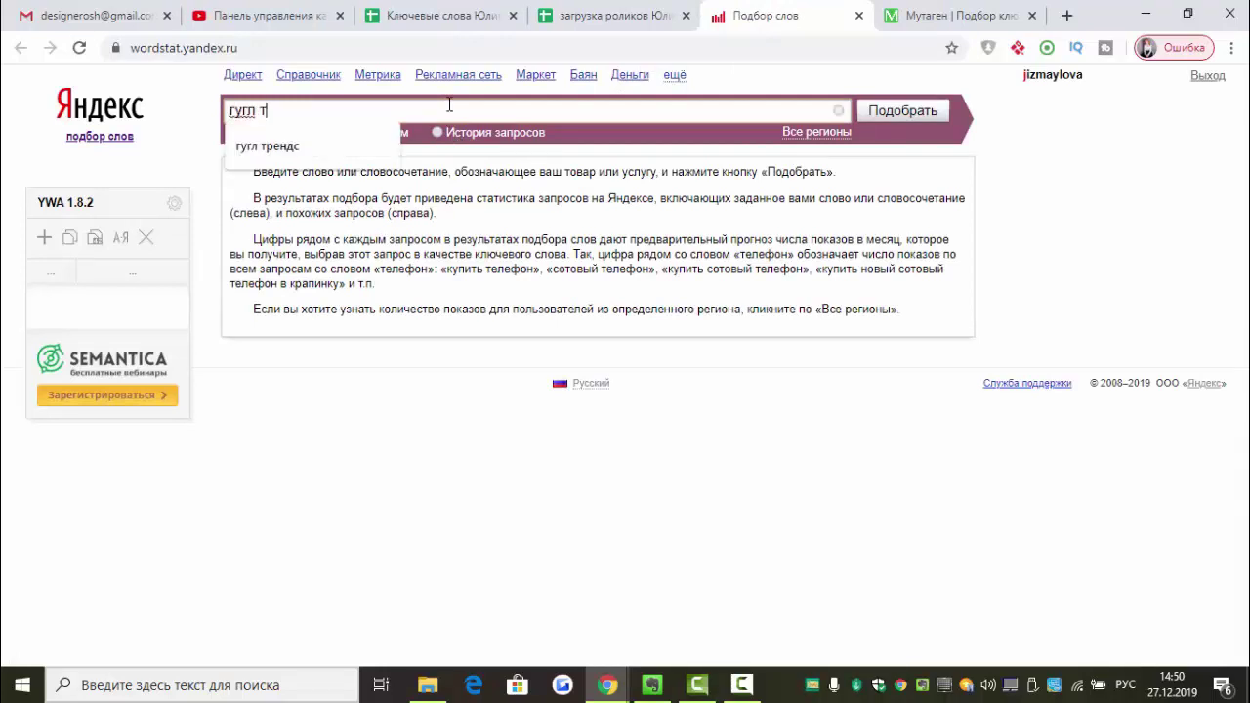
{"action": "left_click", "coordinate": [327, 145]}
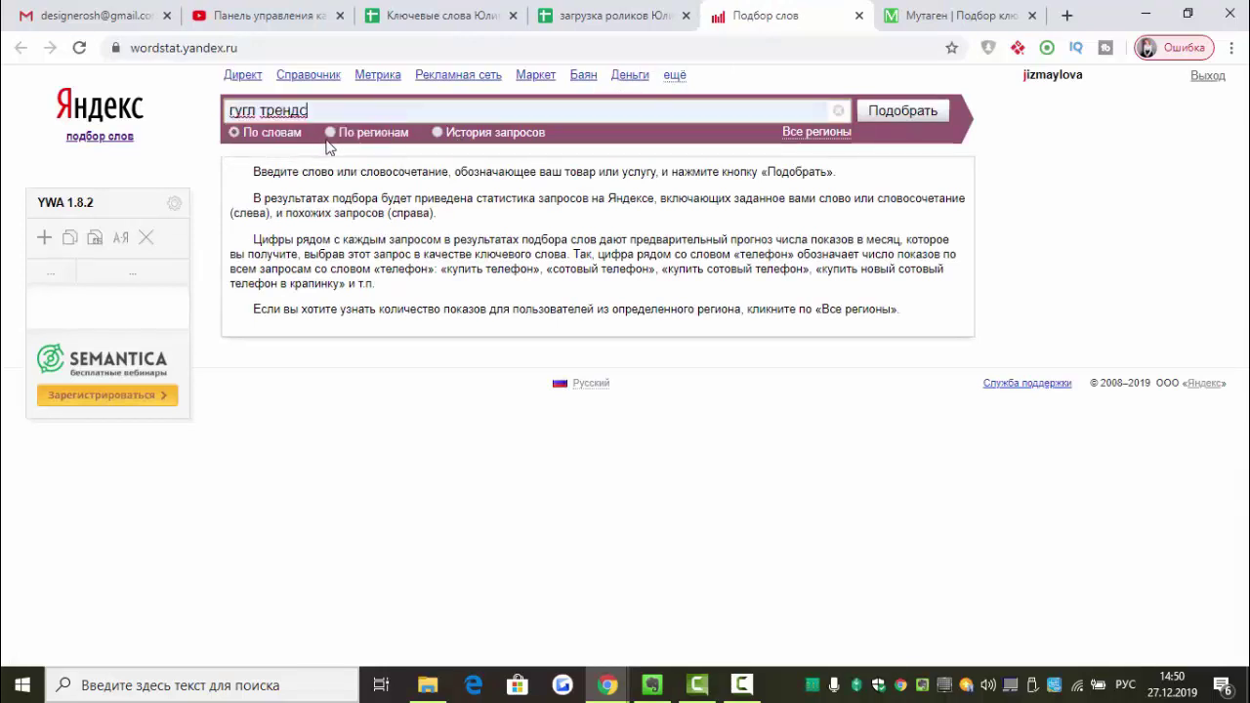
{"action": "left_click", "coordinate": [918, 117]}
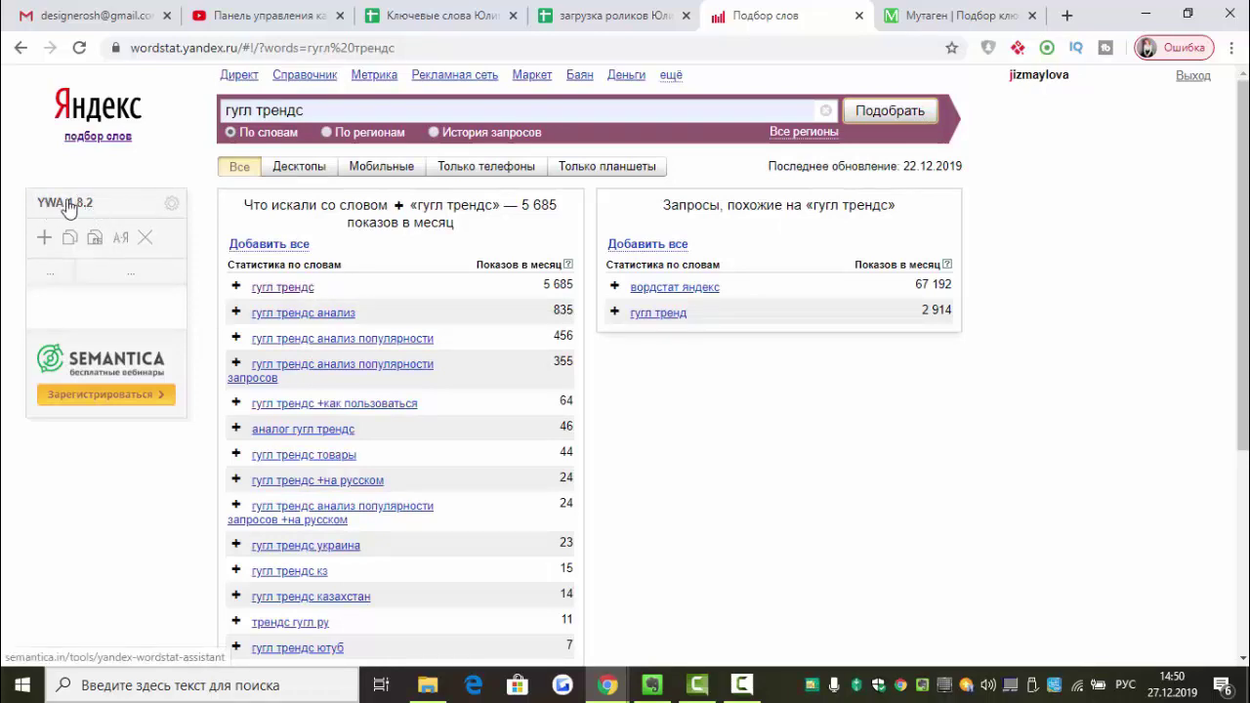
- Open Chrome's extensions page and copy the name "Yandex Wordstat Assistant"
{"action": "left_click", "coordinate": [1235, 48]}
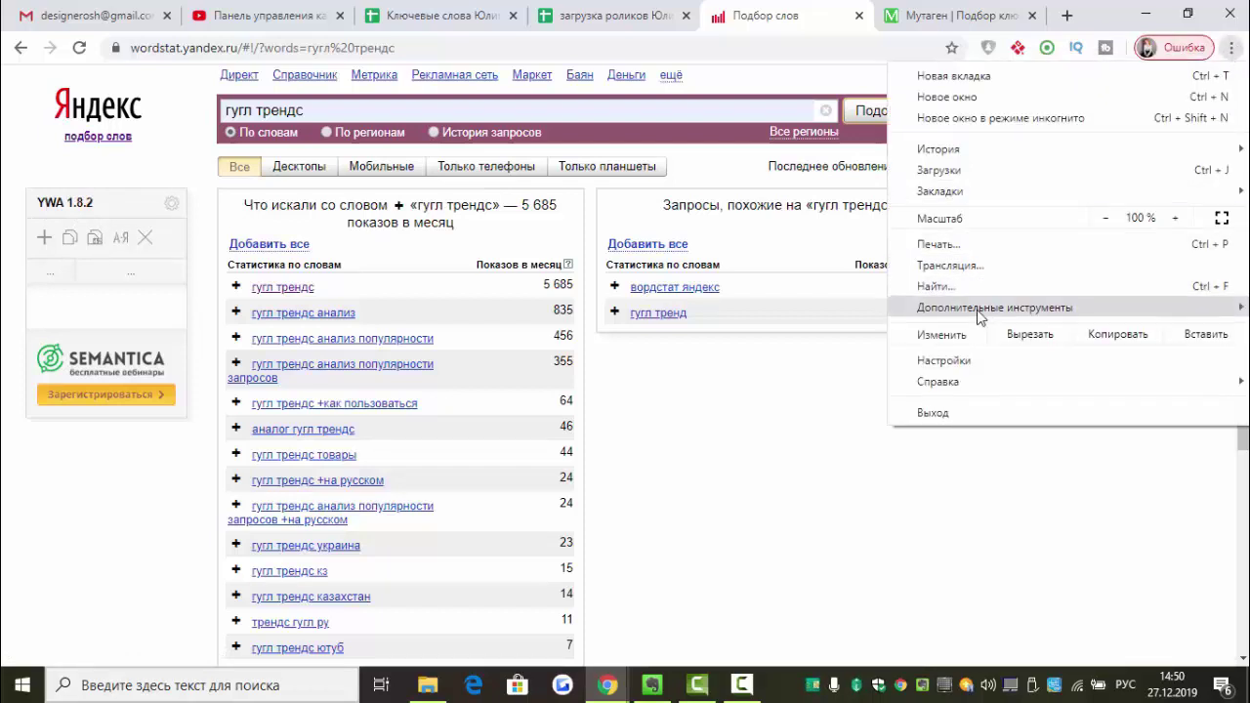
{"action": "mouse_move", "coordinate": [979, 316]}
{"action": "left_click", "coordinate": [684, 378]}
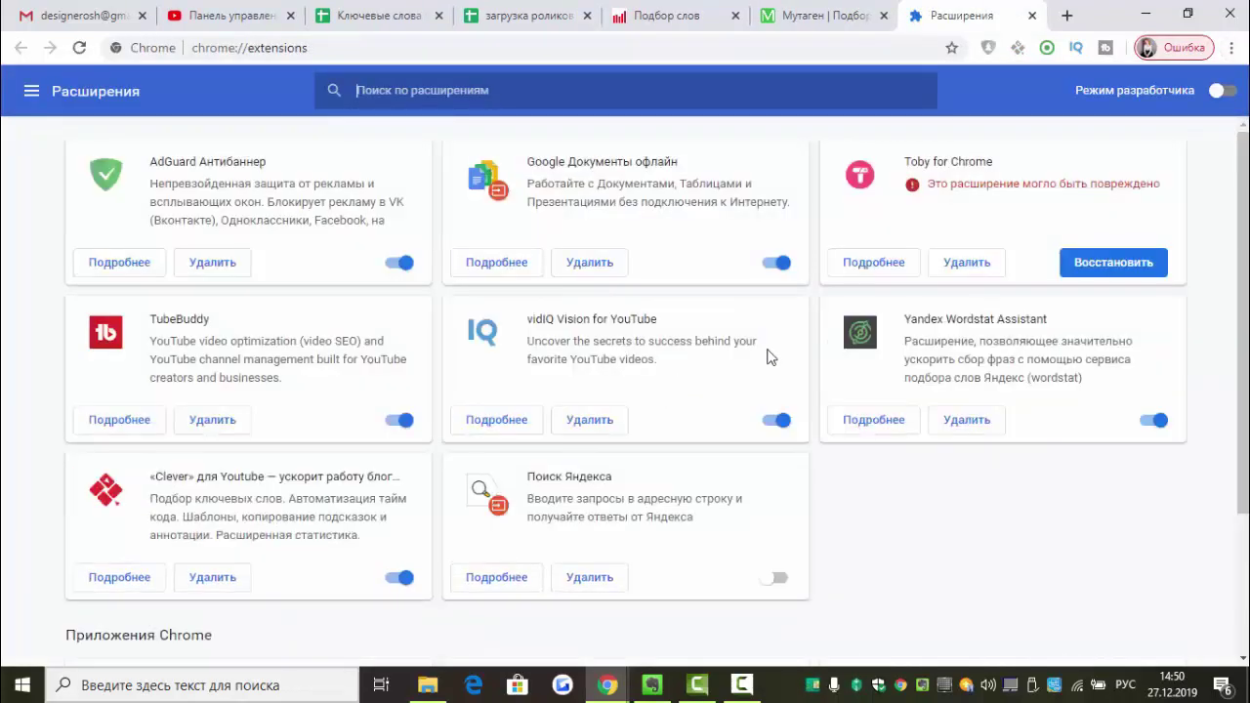
{"action": "left_click_drag", "start_coordinate": [1049, 320], "coordinate": [907, 324]}
{"action": "right_click", "coordinate": [911, 323]}
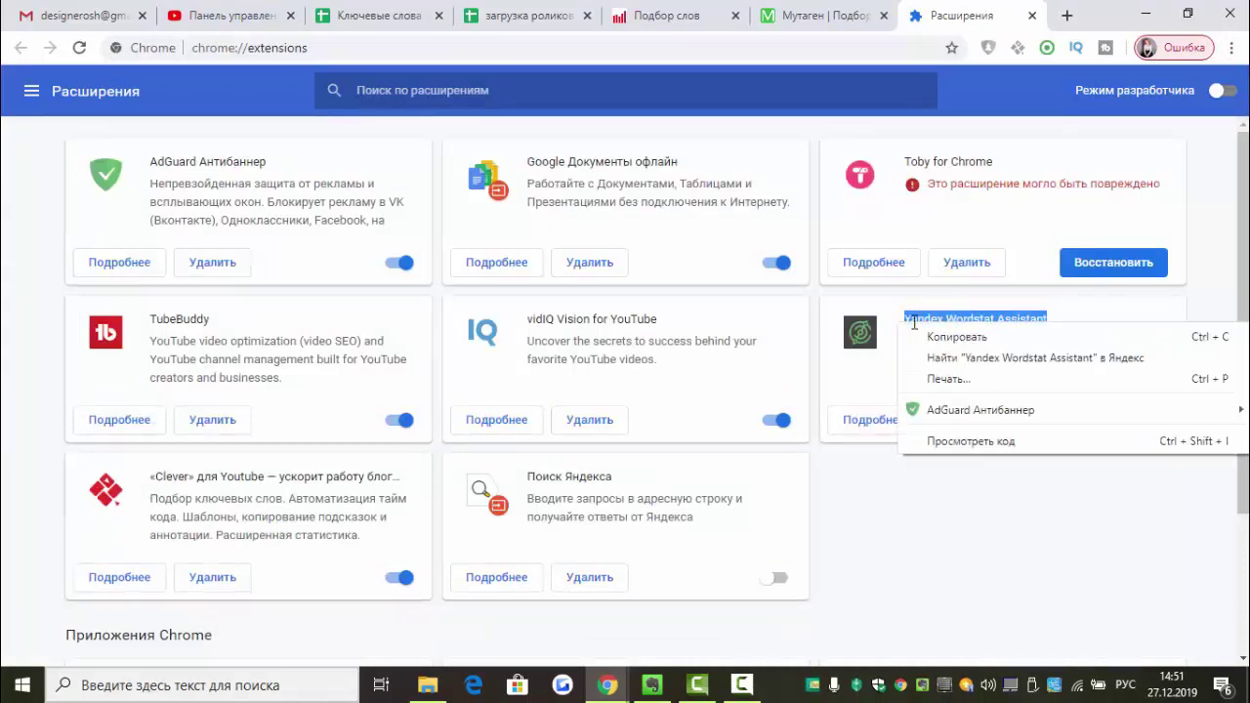
{"action": "left_click", "coordinate": [928, 338]}
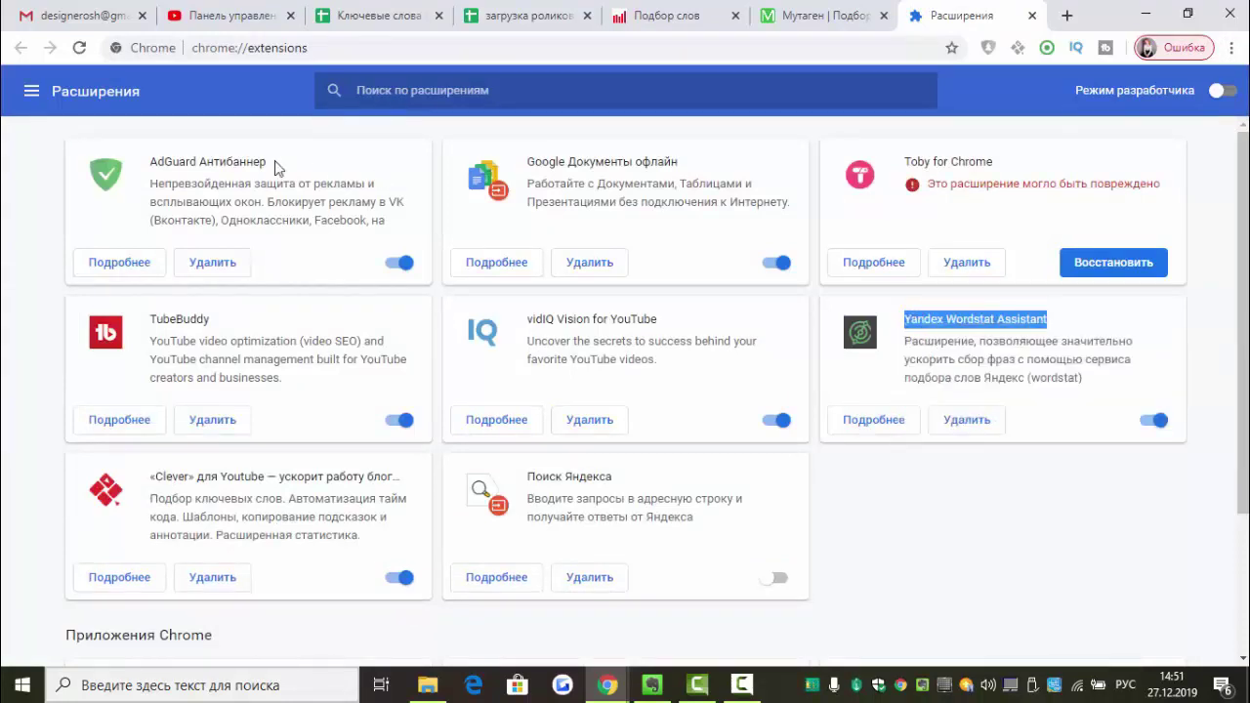
- Open the Chrome Web Store and search it for "Yandex Wordstat Assistant"
{"action": "left_click", "coordinate": [29, 93]}
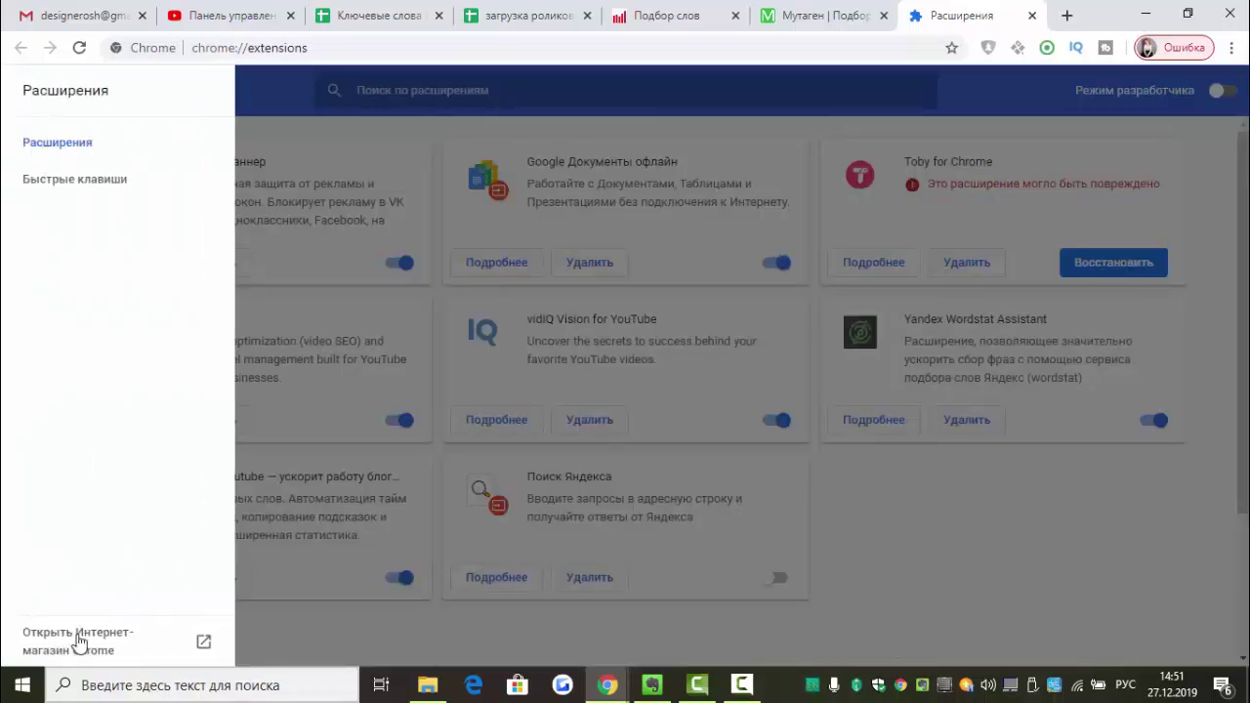
{"action": "left_click", "coordinate": [80, 642]}
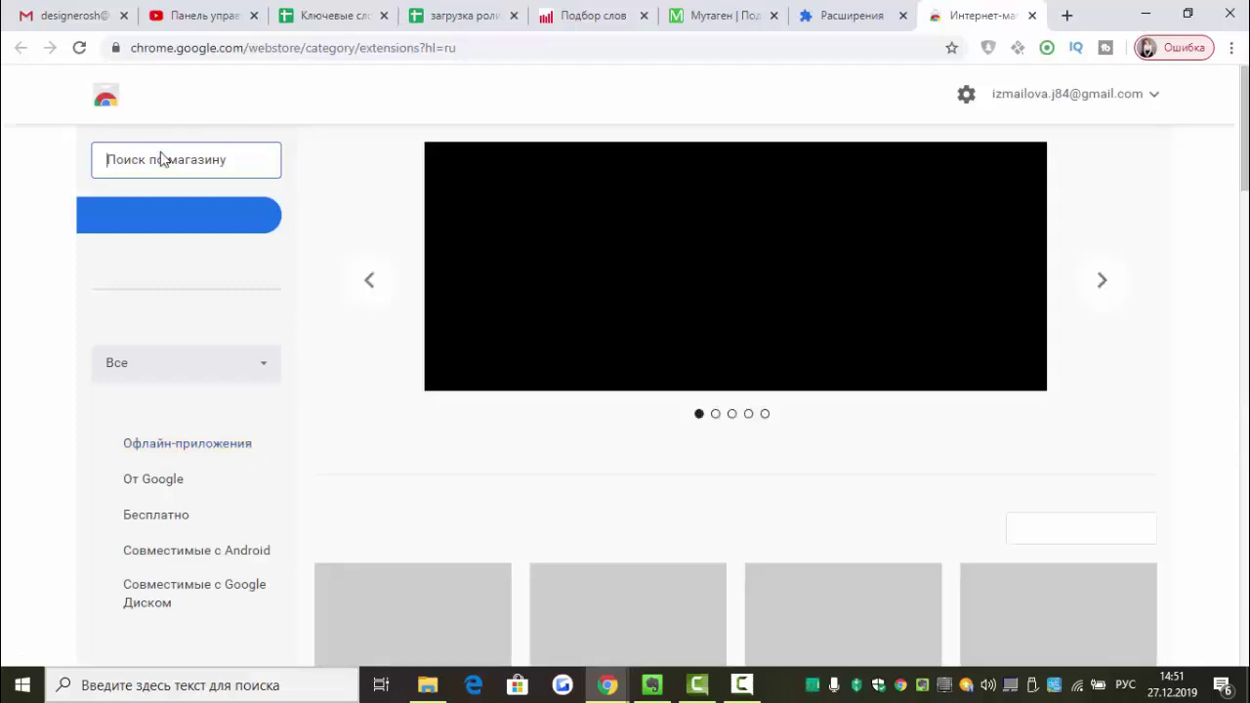
{"action": "key", "text": "ctrl+v"}
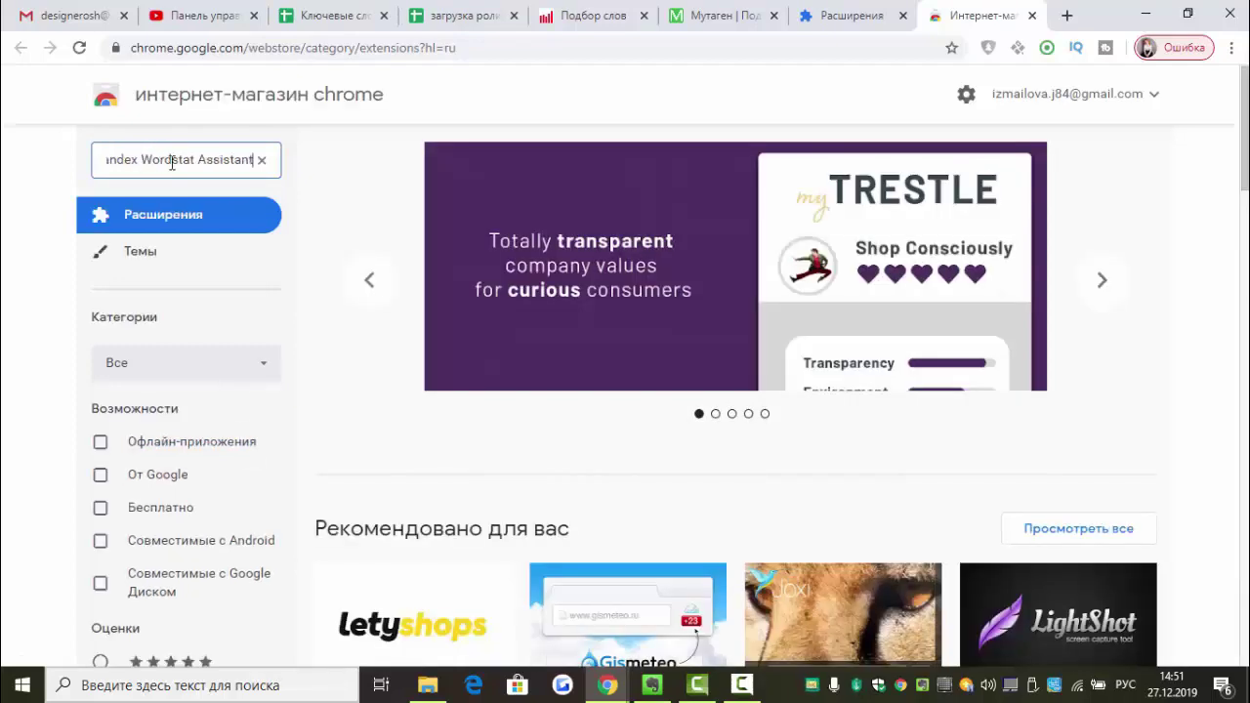
{"action": "key", "text": "Return"}
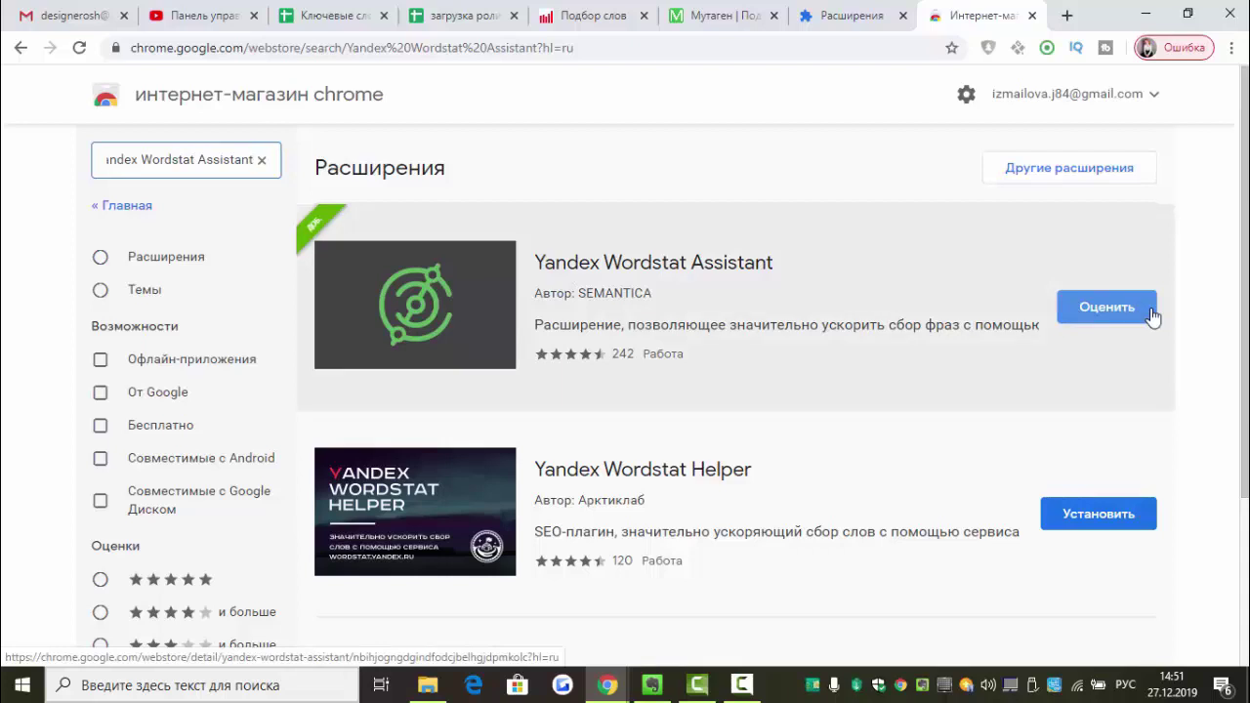
- Close the Chrome Web Store and extensions pages and return to the Wordstat results
{"action": "left_click", "coordinate": [1034, 16]}
{"action": "left_click", "coordinate": [1034, 16]}
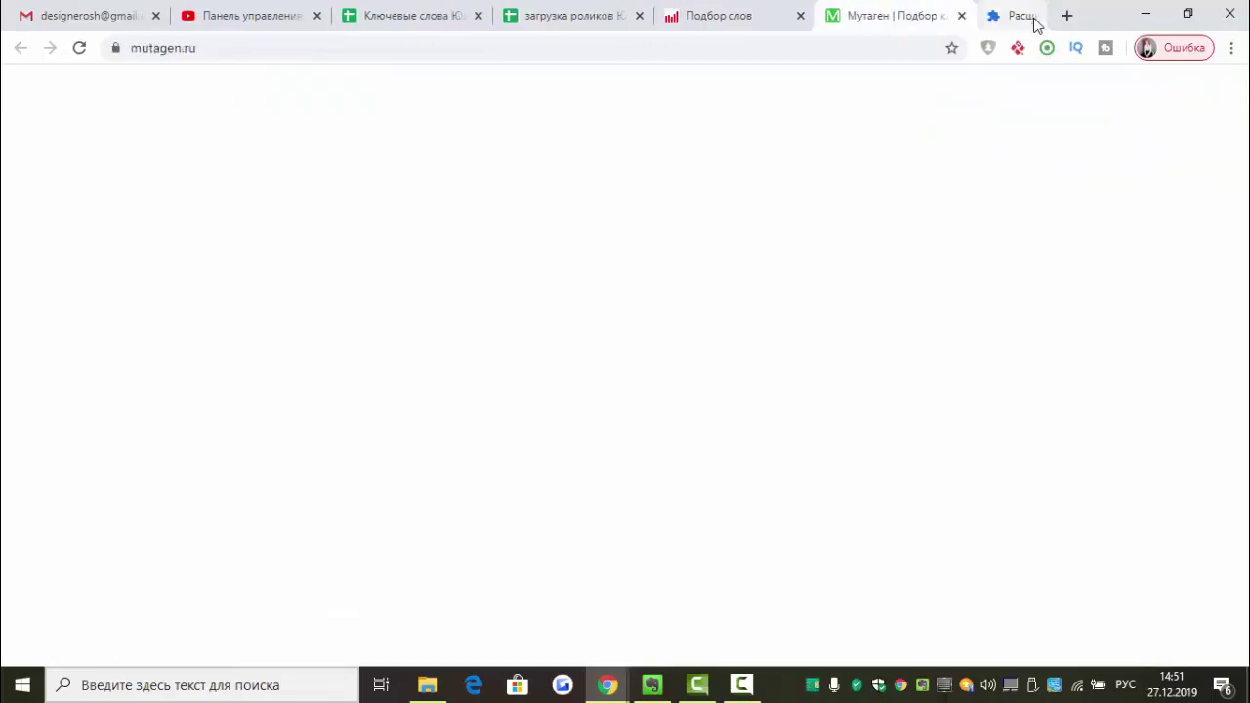
{"action": "left_click", "coordinate": [748, 15]}
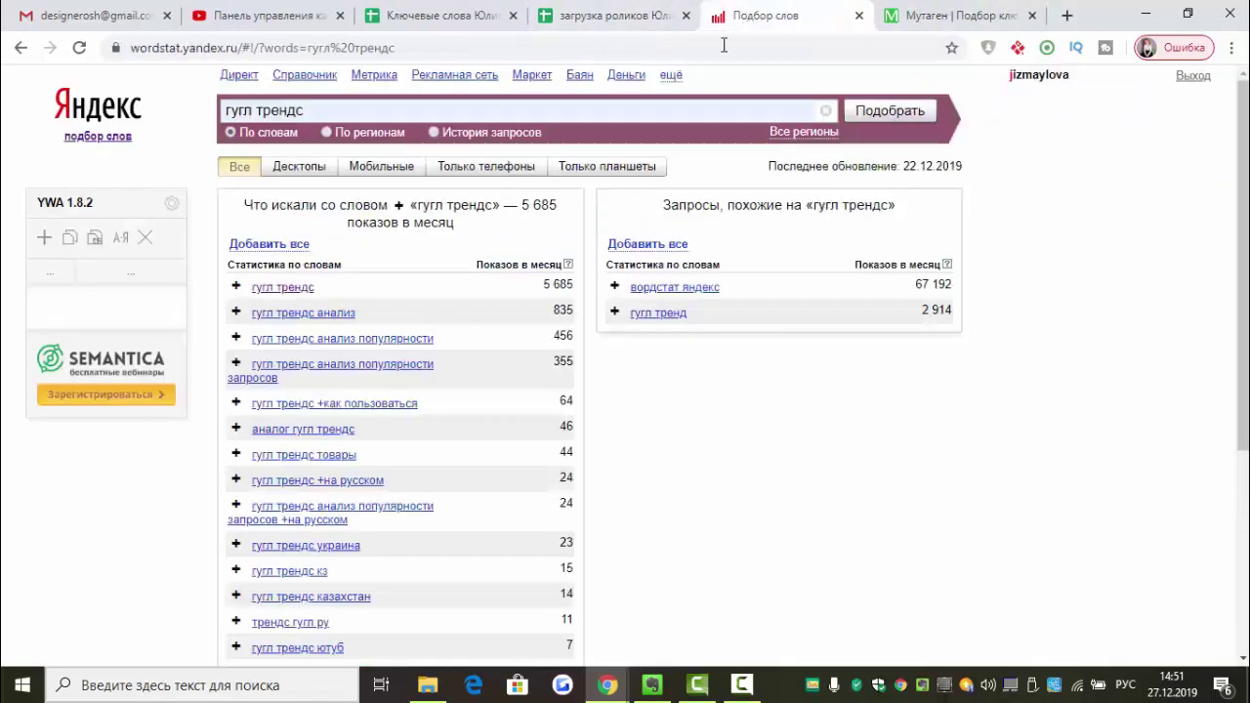
- Add "гугл трендс", "гугл трендс анализ", "гугл трендс анализ популярности" and "гугл трендс +как пользоваться" to the Wordstat Assistant list
{"action": "left_click", "coordinate": [237, 287]}
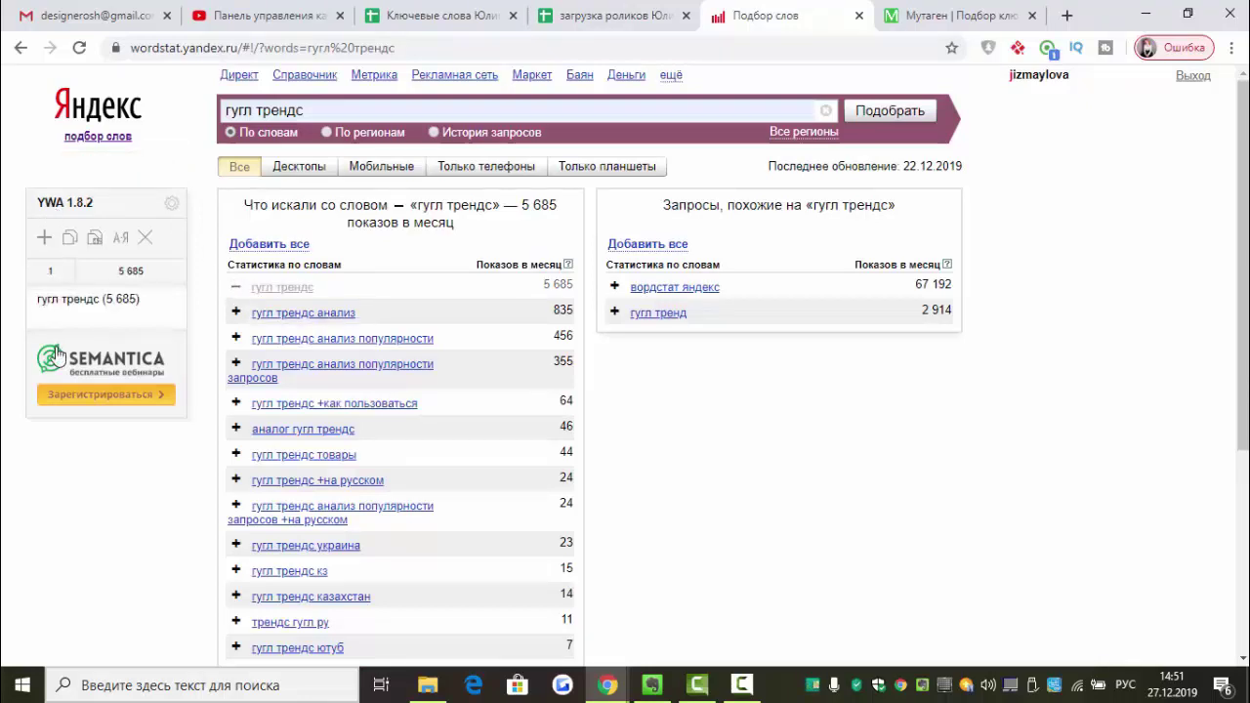
{"action": "left_click", "coordinate": [235, 313]}
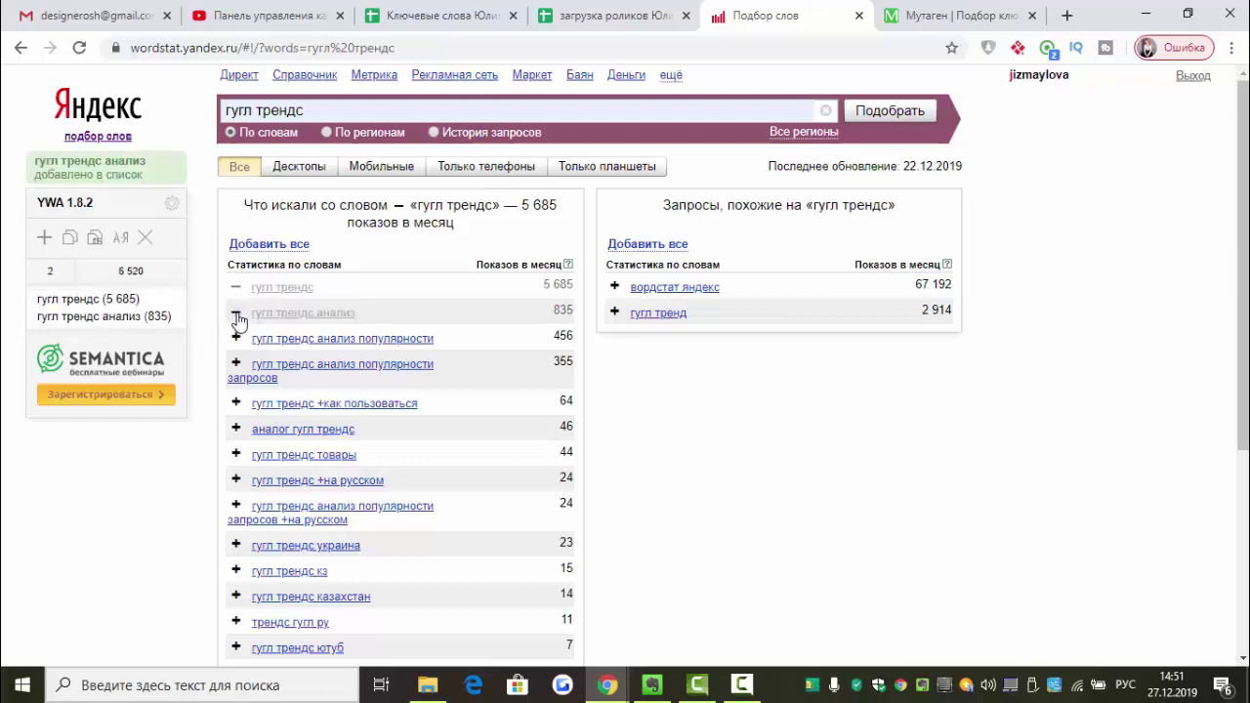
{"action": "left_click", "coordinate": [238, 338]}
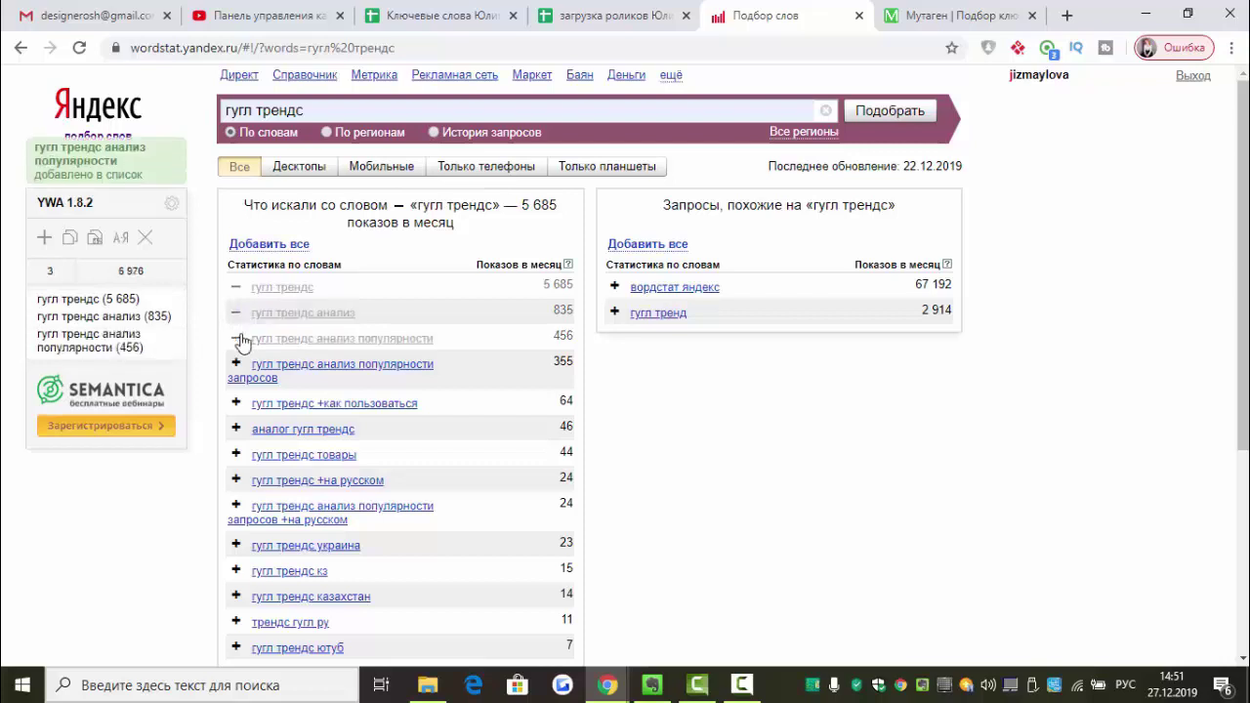
{"action": "left_click", "coordinate": [235, 403]}
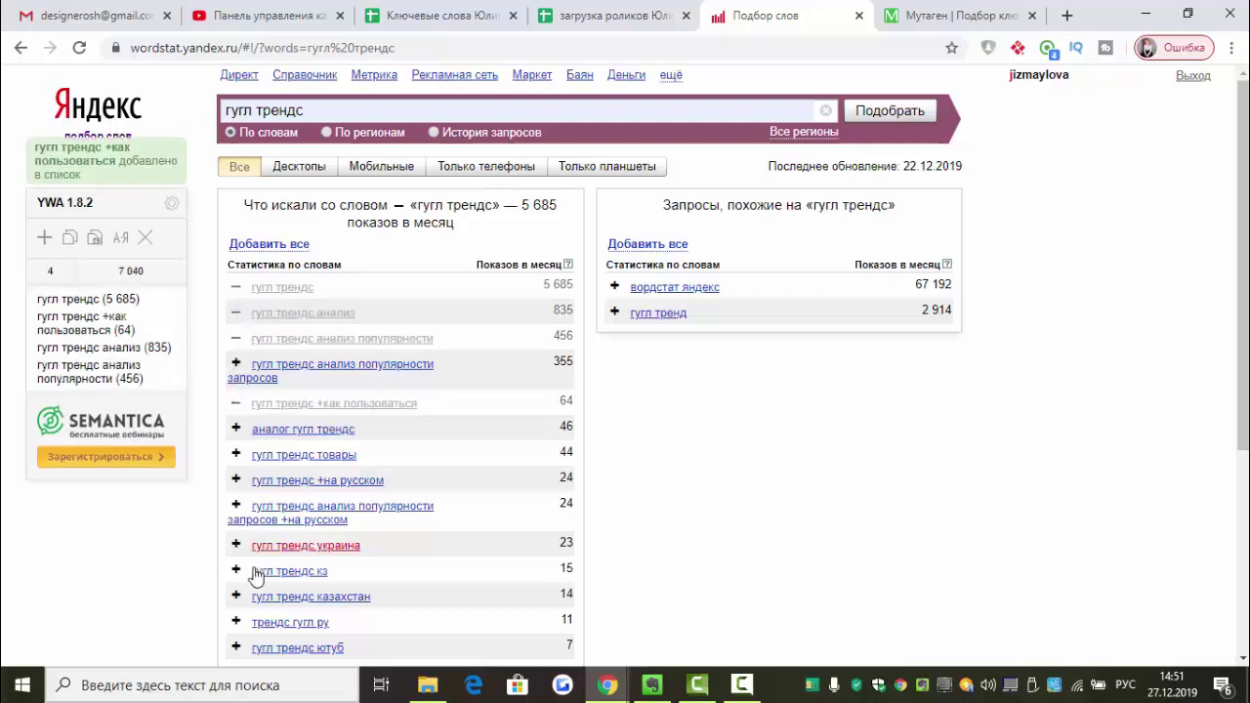
- Review the remaining related queries for "гугл трендс" and their monthly impressions down to the end of the list
{"action": "left_click", "coordinate": [333, 109]}
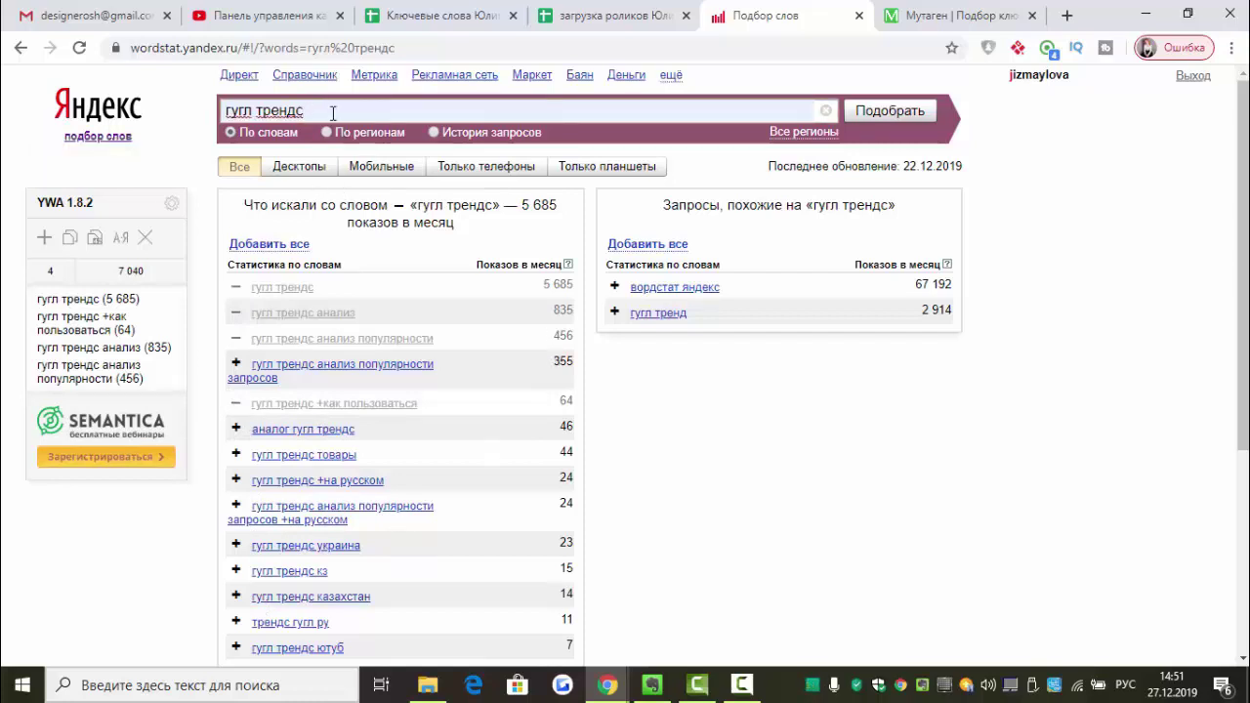
{"action": "scroll", "coordinate": [522, 357], "scroll_direction": "down", "scroll_amount": 2}
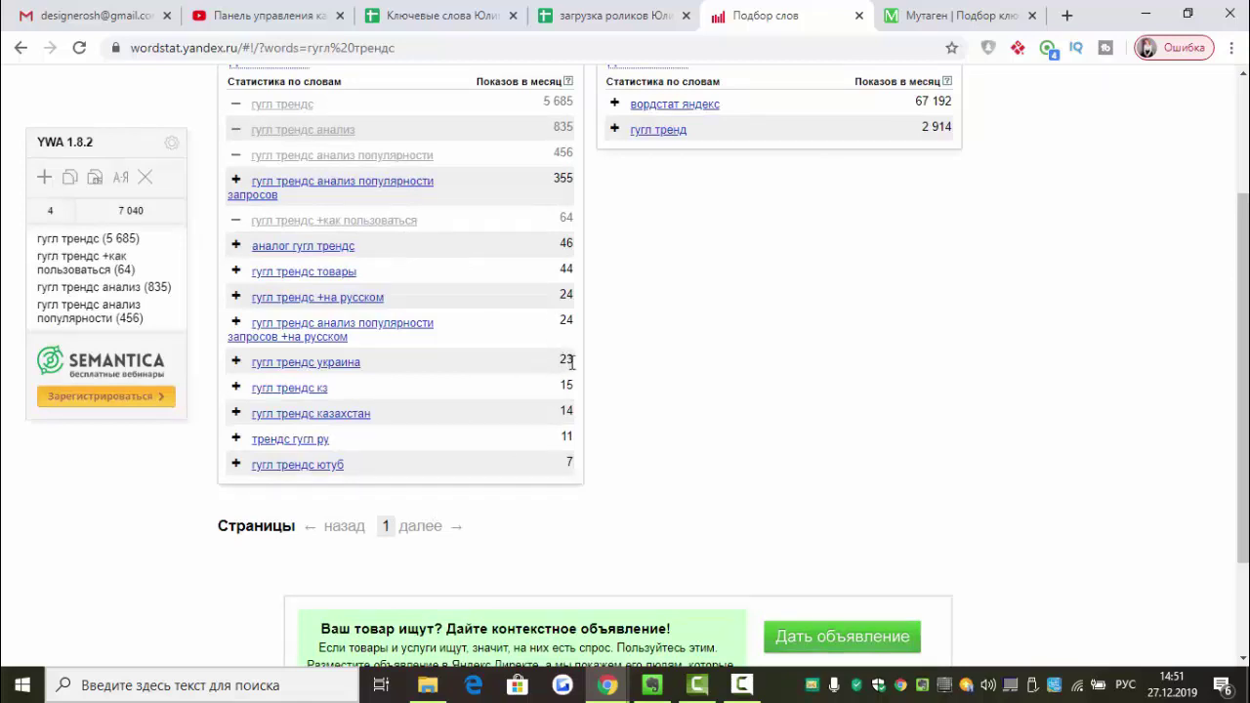
{"action": "scroll", "coordinate": [506, 361], "scroll_direction": "up", "scroll_amount": 1}
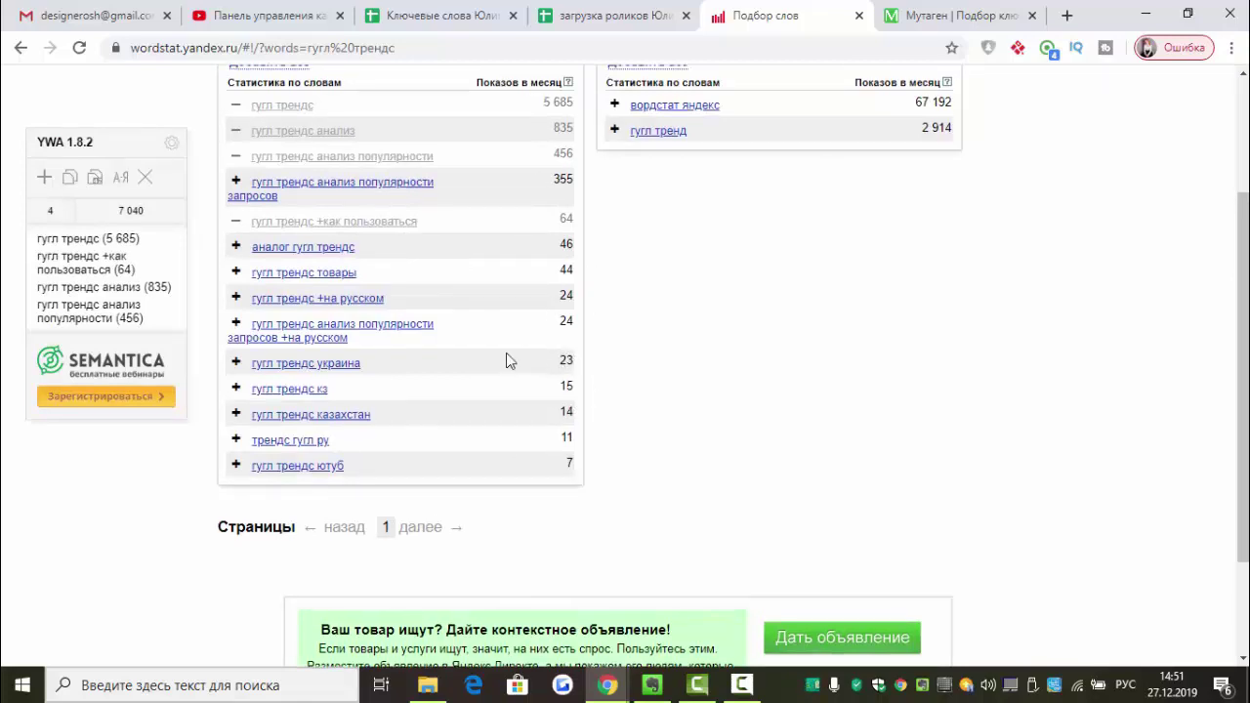
{"action": "scroll", "coordinate": [506, 362], "scroll_direction": "up", "scroll_amount": 3}
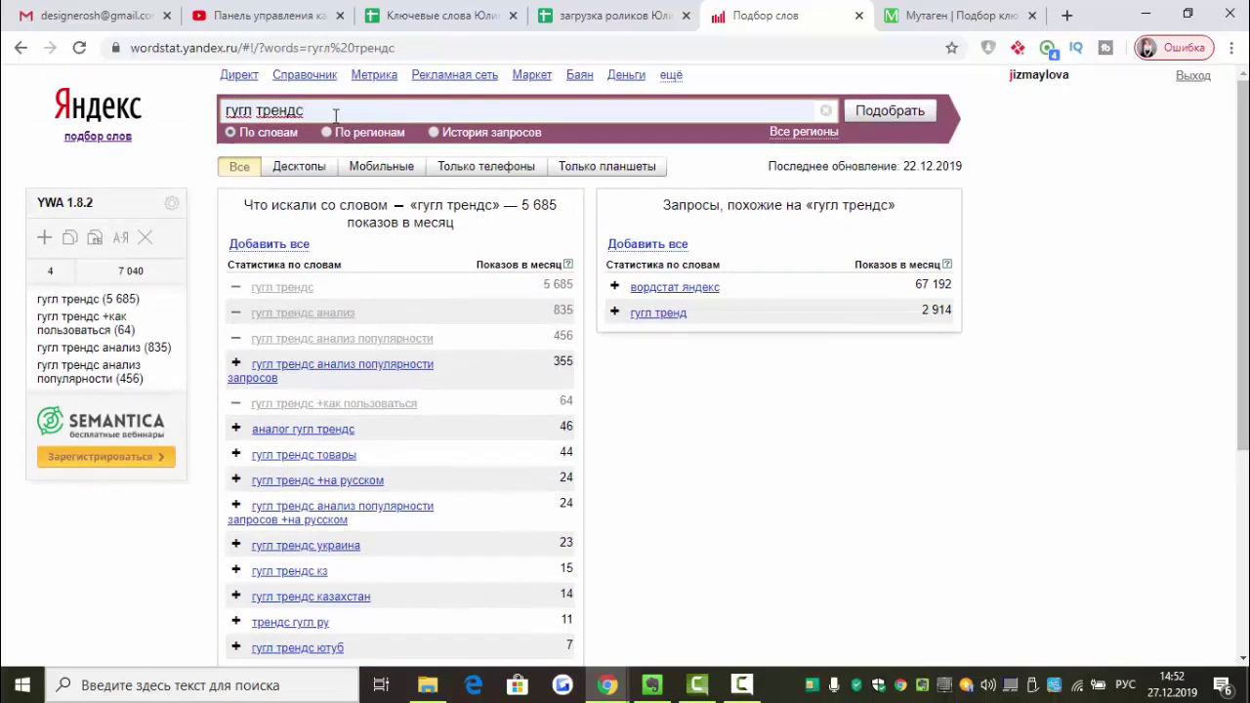
{"action": "left_click_drag", "start_coordinate": [315, 109], "coordinate": [192, 119]}
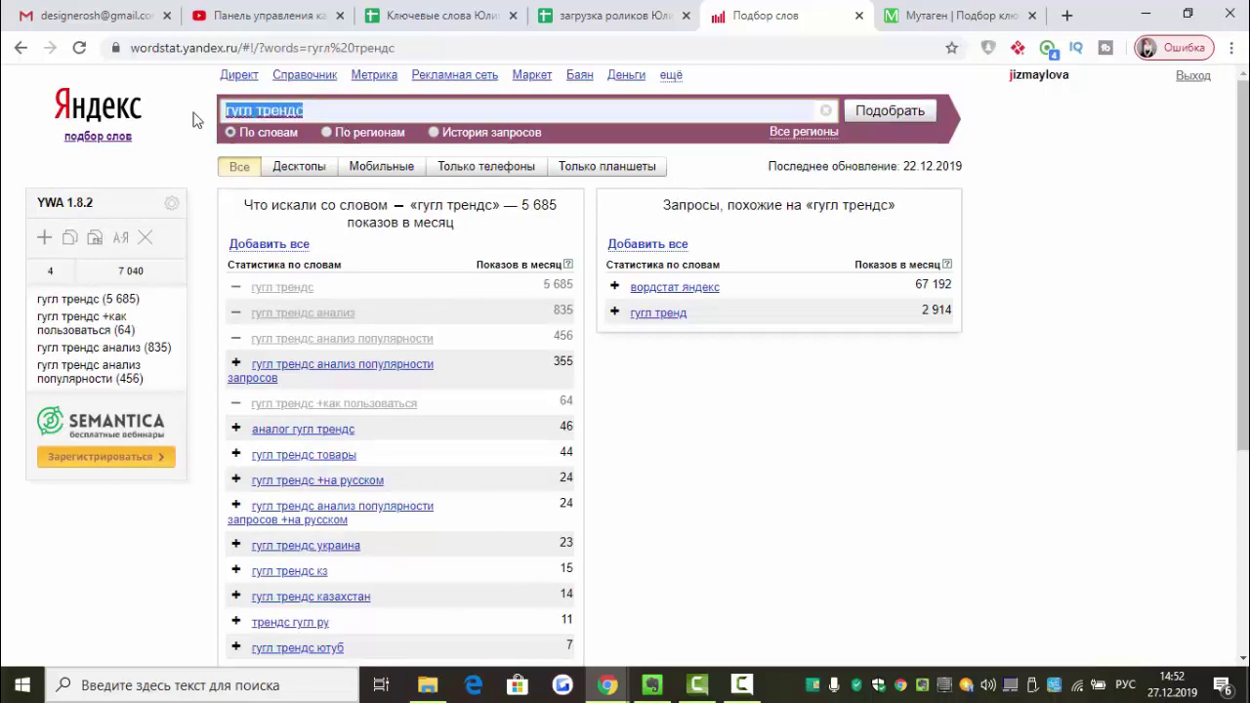
{"action": "key", "text": "alt+shift"}
{"action": "type", "text": "go"}
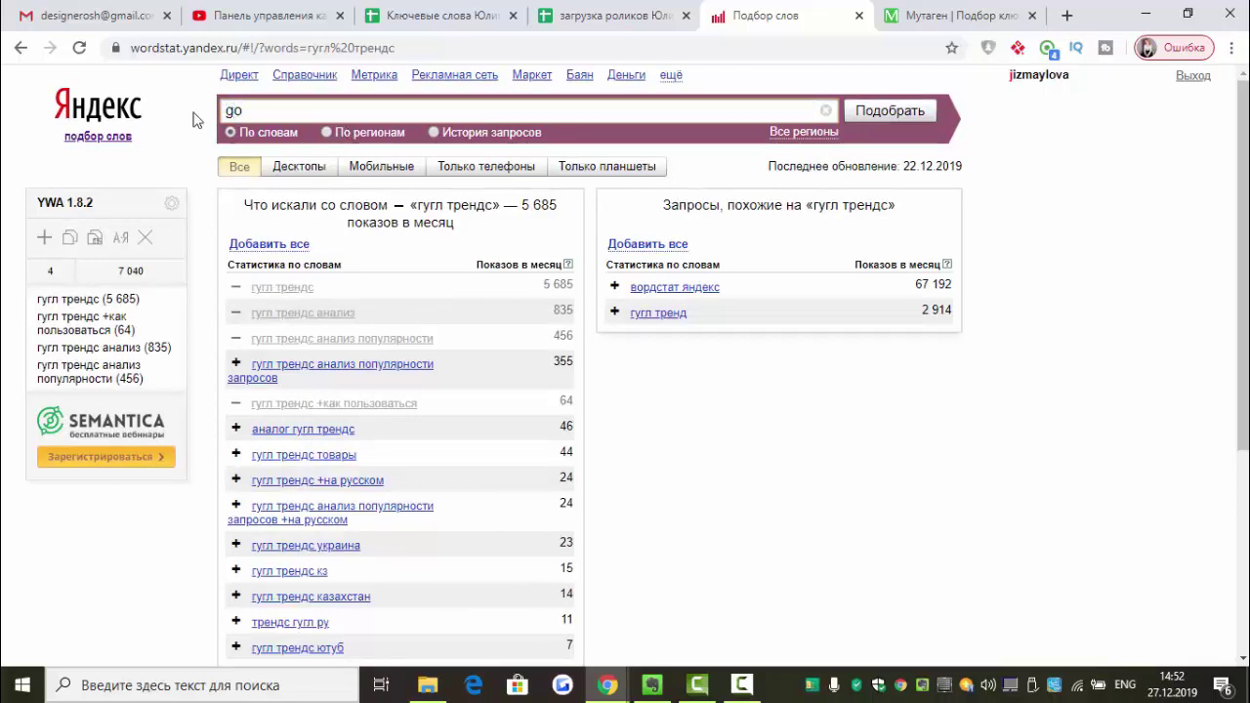
{"action": "type", "text": "odle"}
{"action": "left_click_drag", "start_coordinate": [263, 117], "coordinate": [204, 111]}
{"action": "key", "text": "BackSpace"}
- Switch to the keyword spreadsheet and copy the phrases in cells A2:A15 of the "гугл трендс" sheet
{"action": "left_click", "coordinate": [70, 240]}
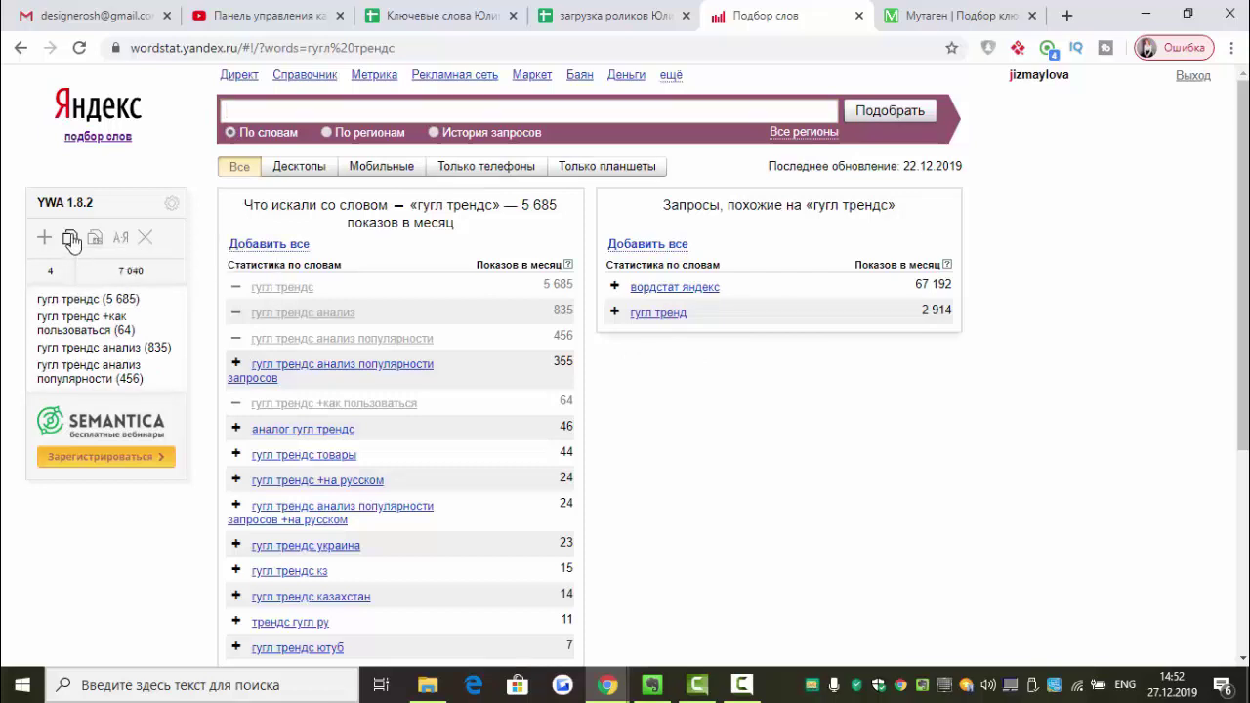
{"action": "left_click", "coordinate": [438, 11]}
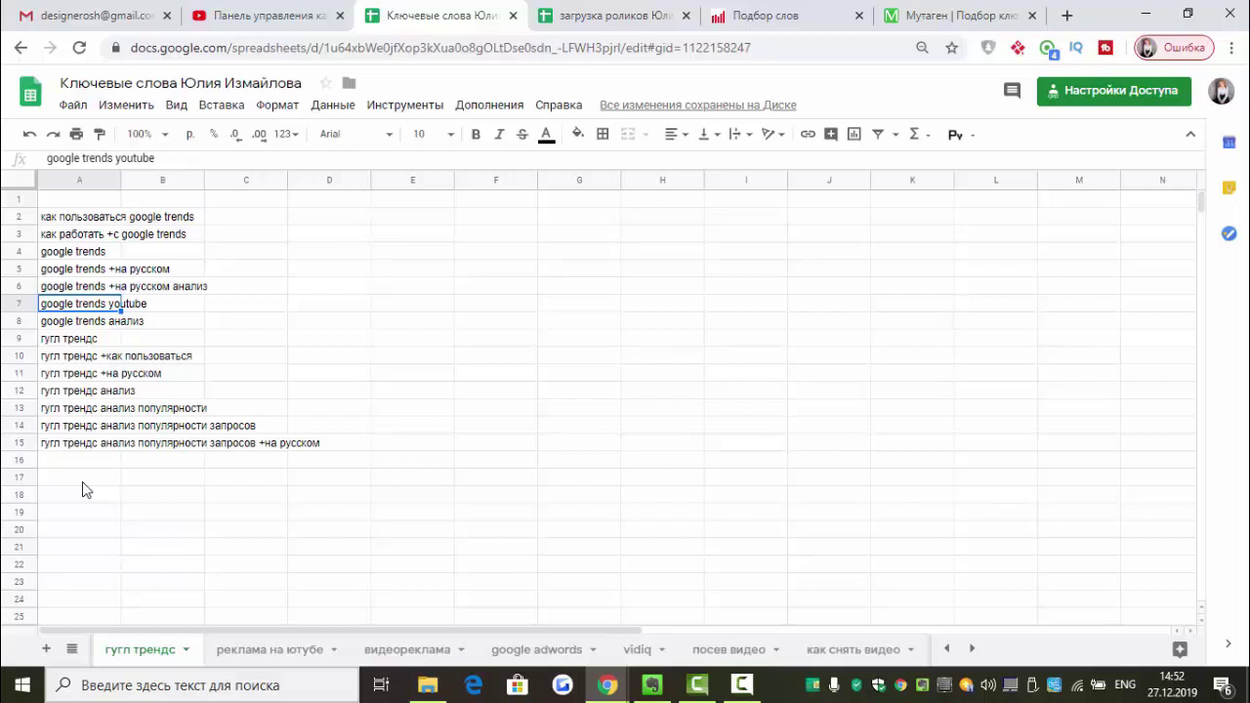
{"action": "left_click", "coordinate": [358, 360]}
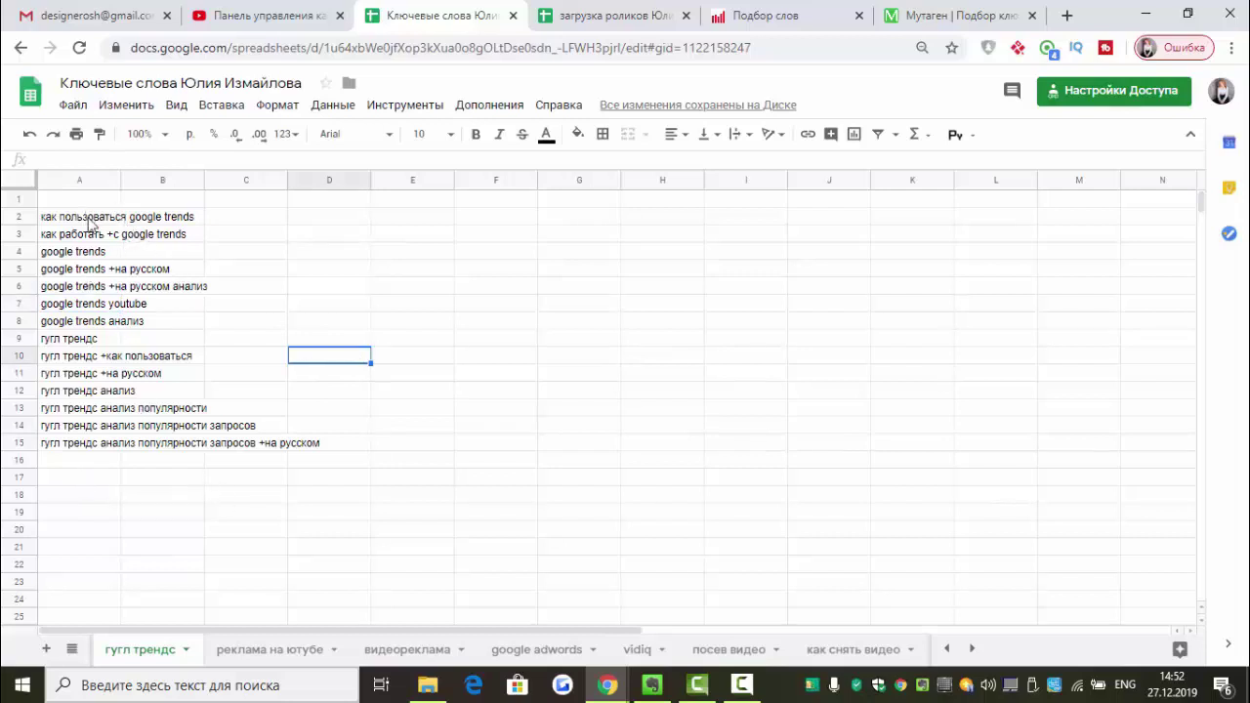
{"action": "left_click", "coordinate": [91, 220]}
{"action": "left_click_drag", "start_coordinate": [90, 318], "coordinate": [104, 452]}
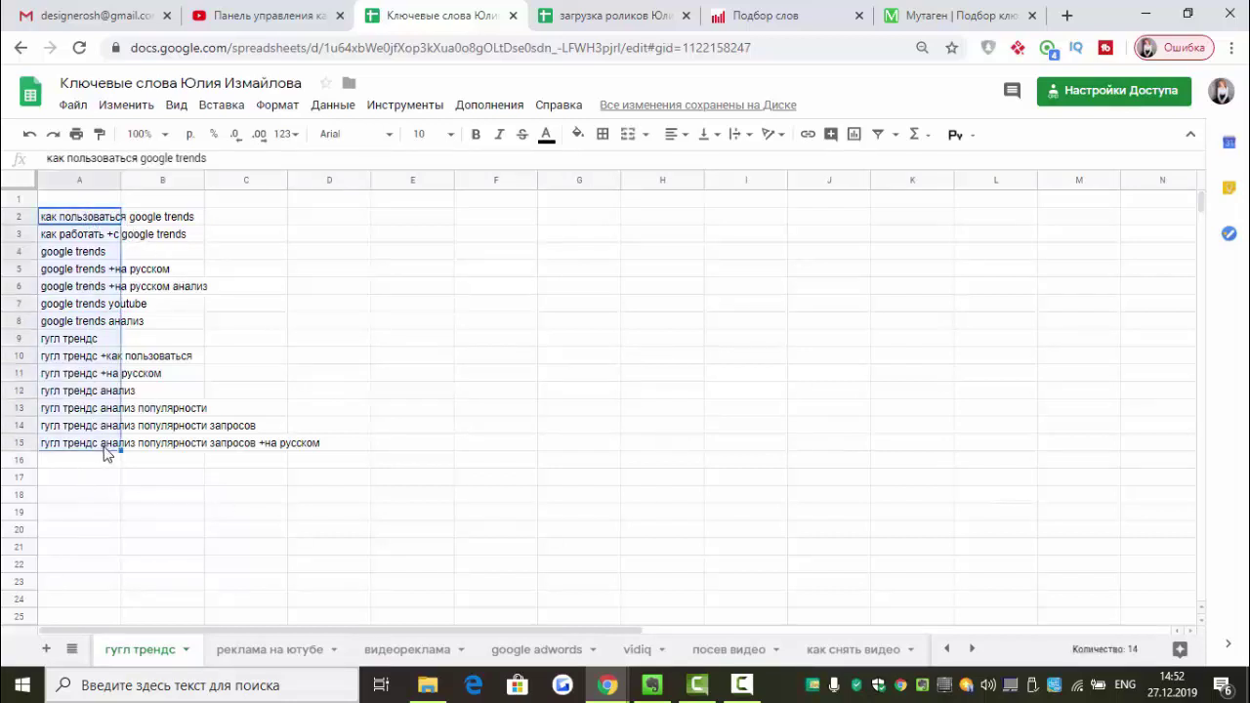
{"action": "right_click", "coordinate": [88, 403]}
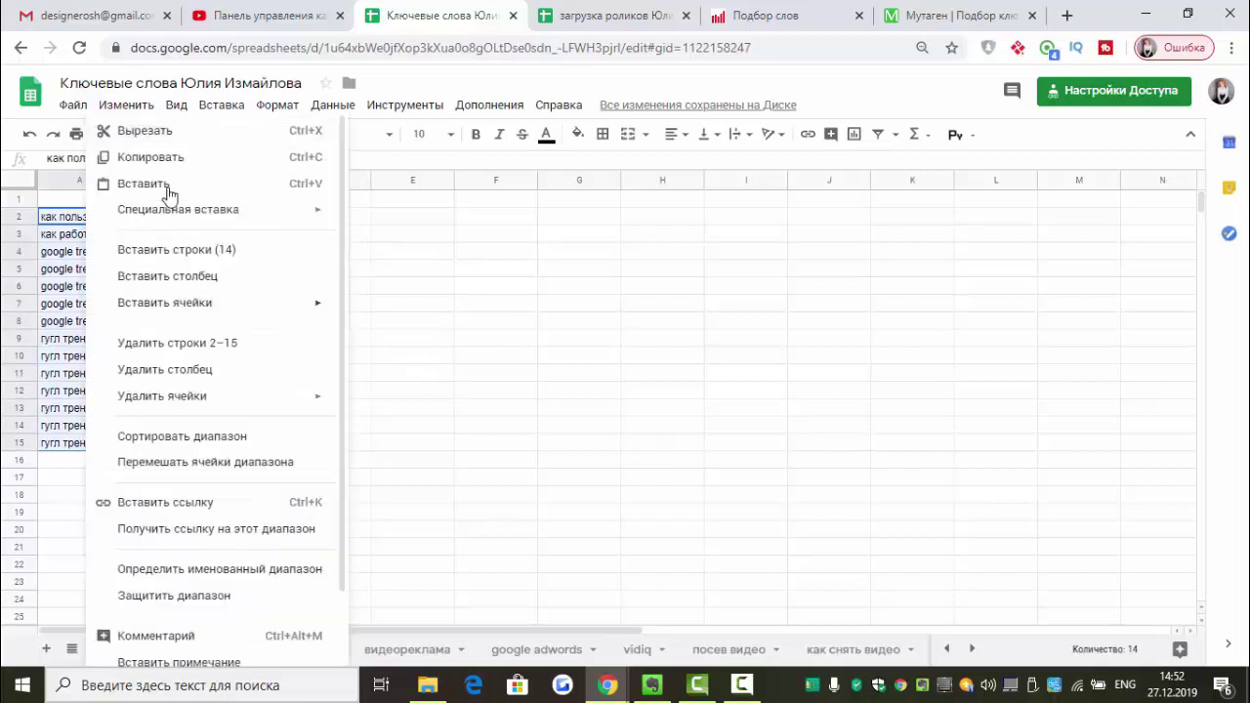
{"action": "left_click", "coordinate": [185, 159]}
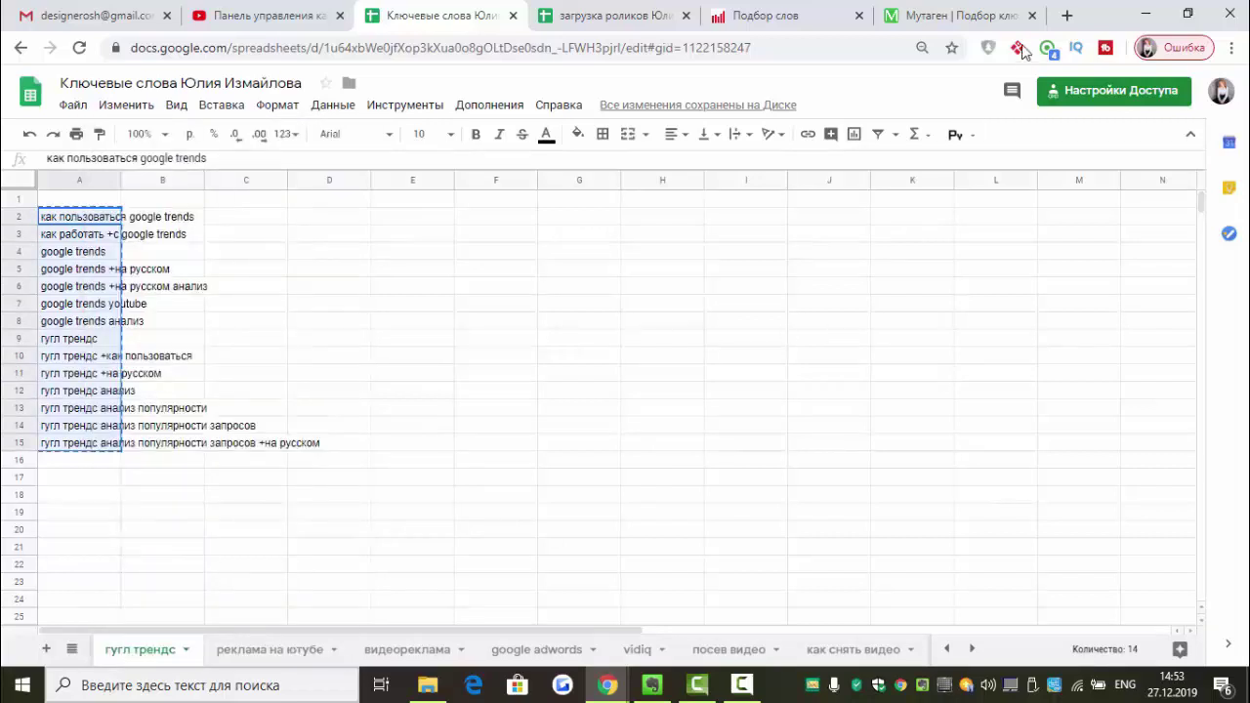
- Switch to Mutagen, start a new mass check, and paste the copied keyword phrases into its key list
{"action": "left_click", "coordinate": [984, 13]}
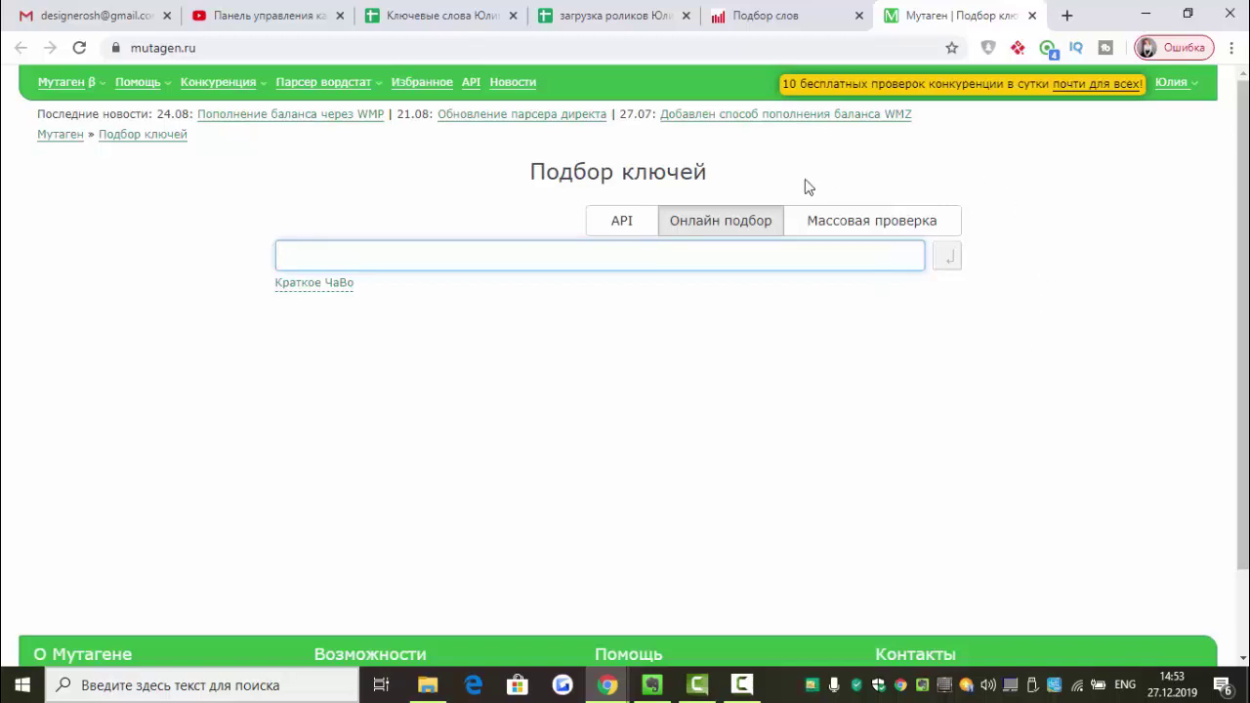
{"action": "left_click", "coordinate": [864, 226]}
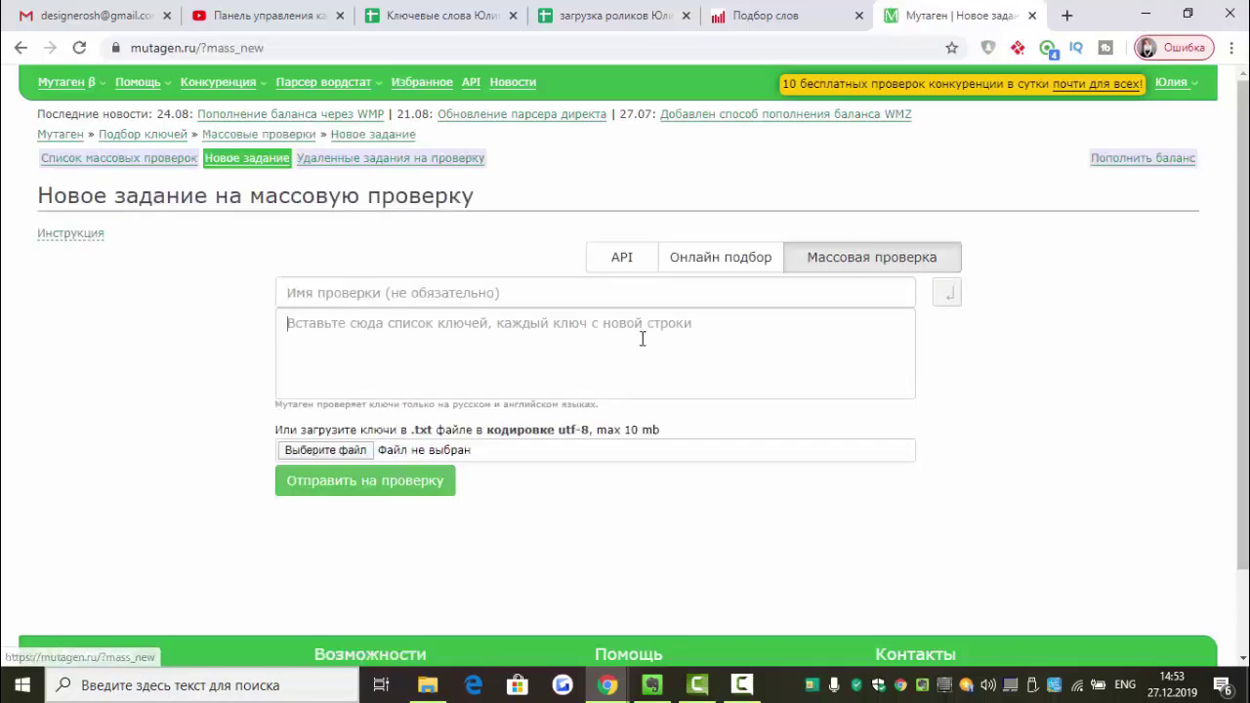
{"action": "key", "text": "ctrl+v"}
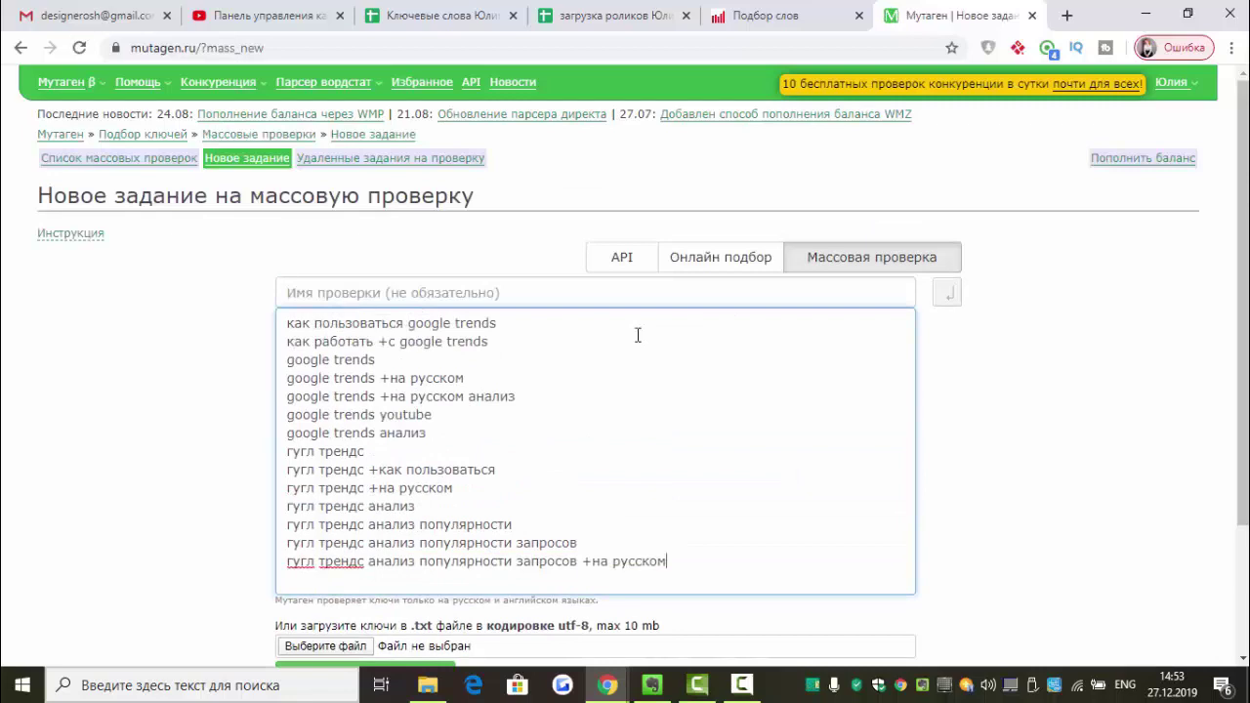
- Name the mass check "гугл трендс" and submit it for checking
{"action": "left_click", "coordinate": [516, 294]}
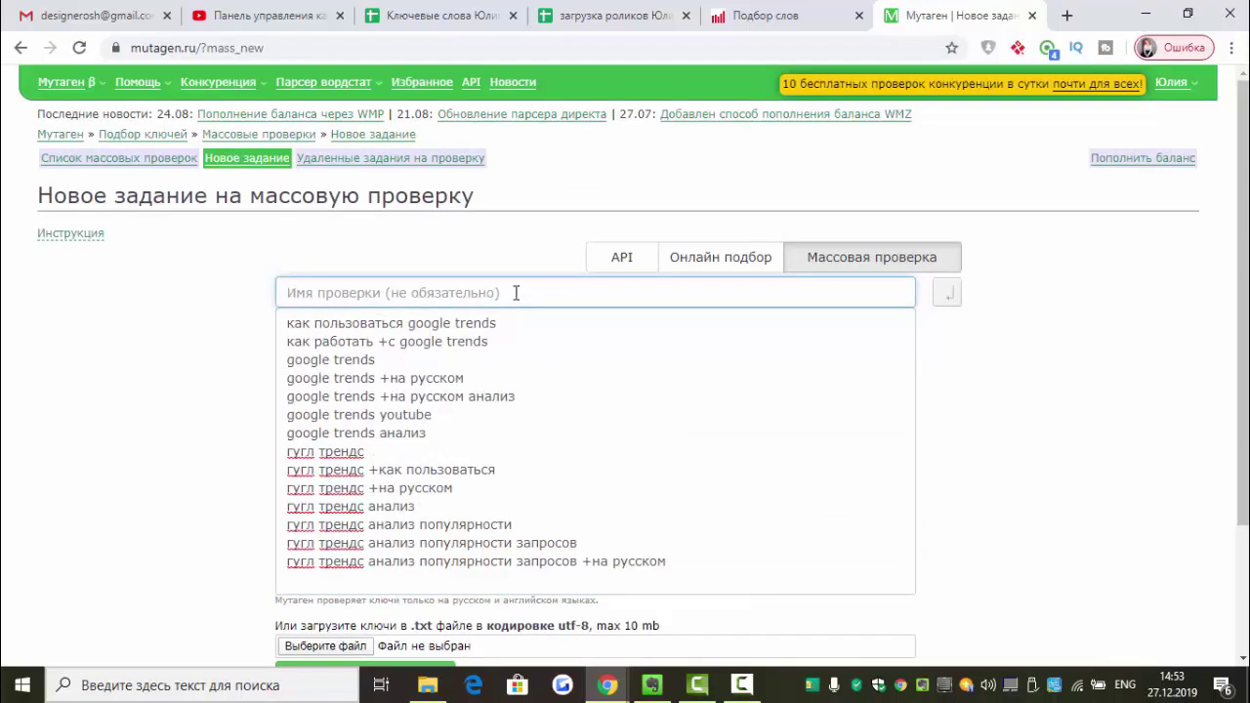
{"action": "type", "text": "ueuk nhtylc"}
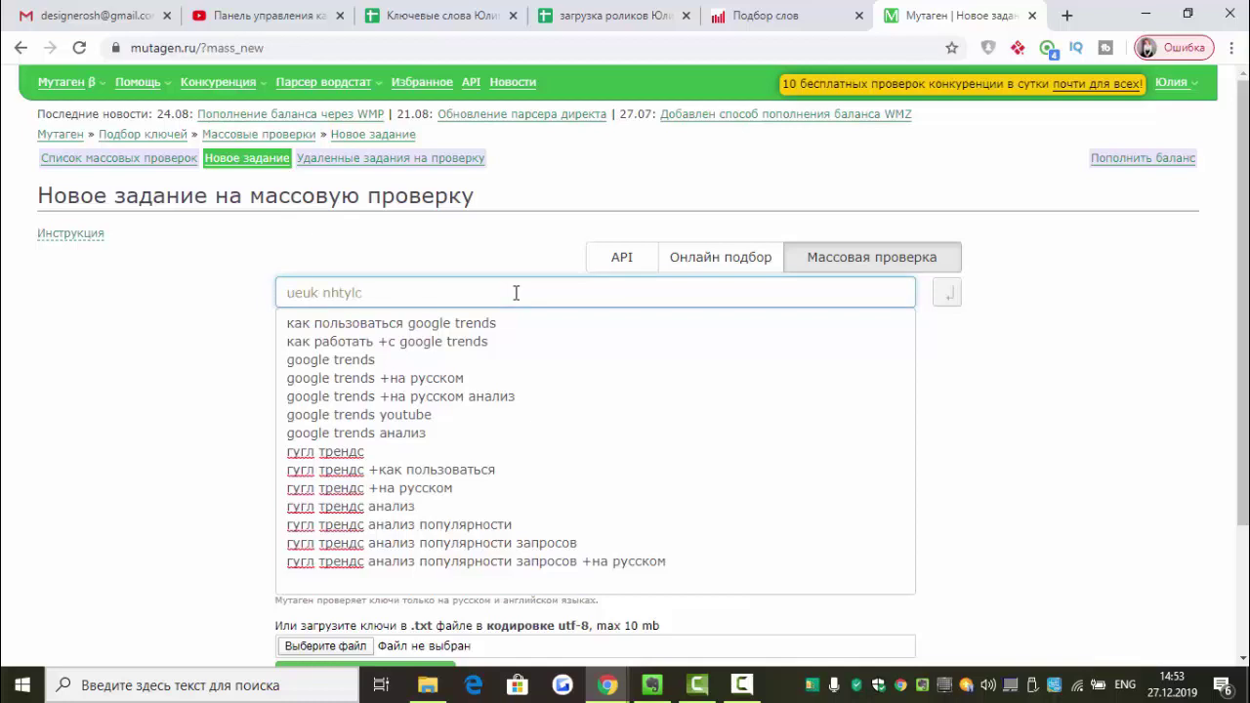
{"action": "key", "text": "BackSpace"}
{"action": "key", "text": "BackSpace"}
{"action": "key", "text": "BackSpace"}
{"action": "key", "text": "BackSpace"}
{"action": "key", "text": "BackSpace"}
{"action": "key", "text": "BackSpace"}
{"action": "key", "text": "BackSpace"}
{"action": "key", "text": "BackSpace"}
{"action": "key", "text": "BackSpace"}
{"action": "type", "text": "гугл трендс"}
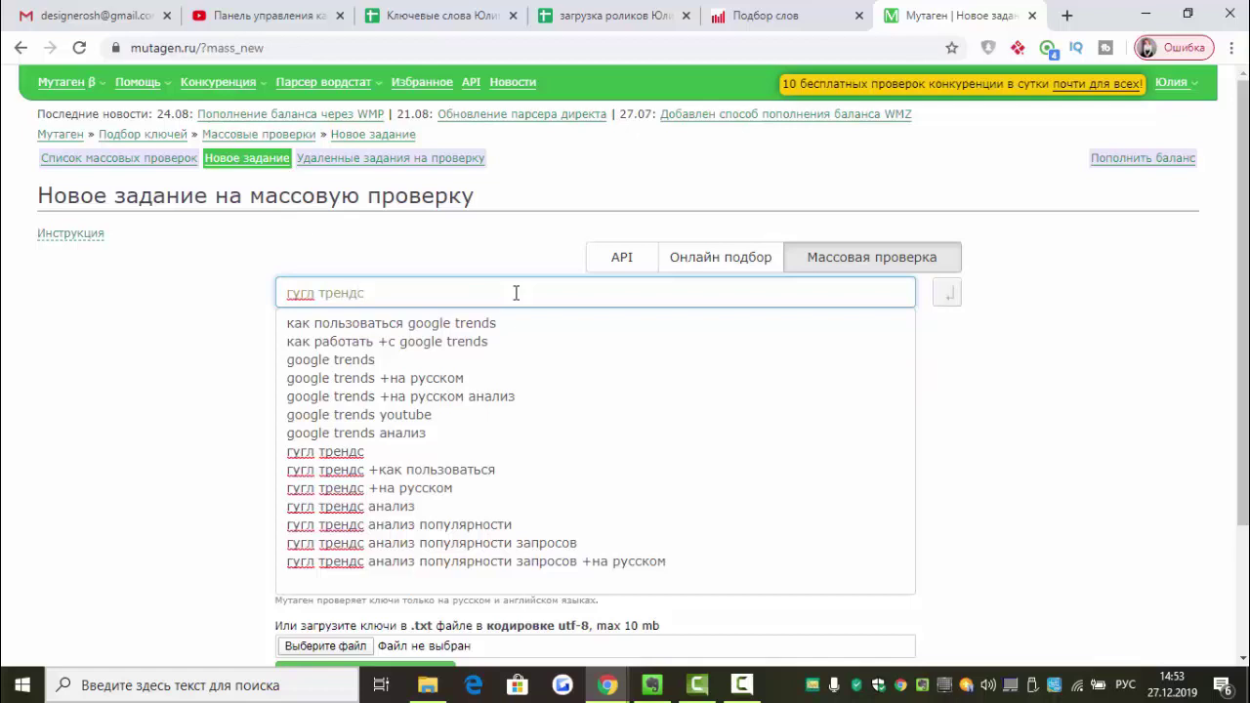
{"action": "scroll", "coordinate": [212, 488], "scroll_direction": "down", "scroll_amount": 2}
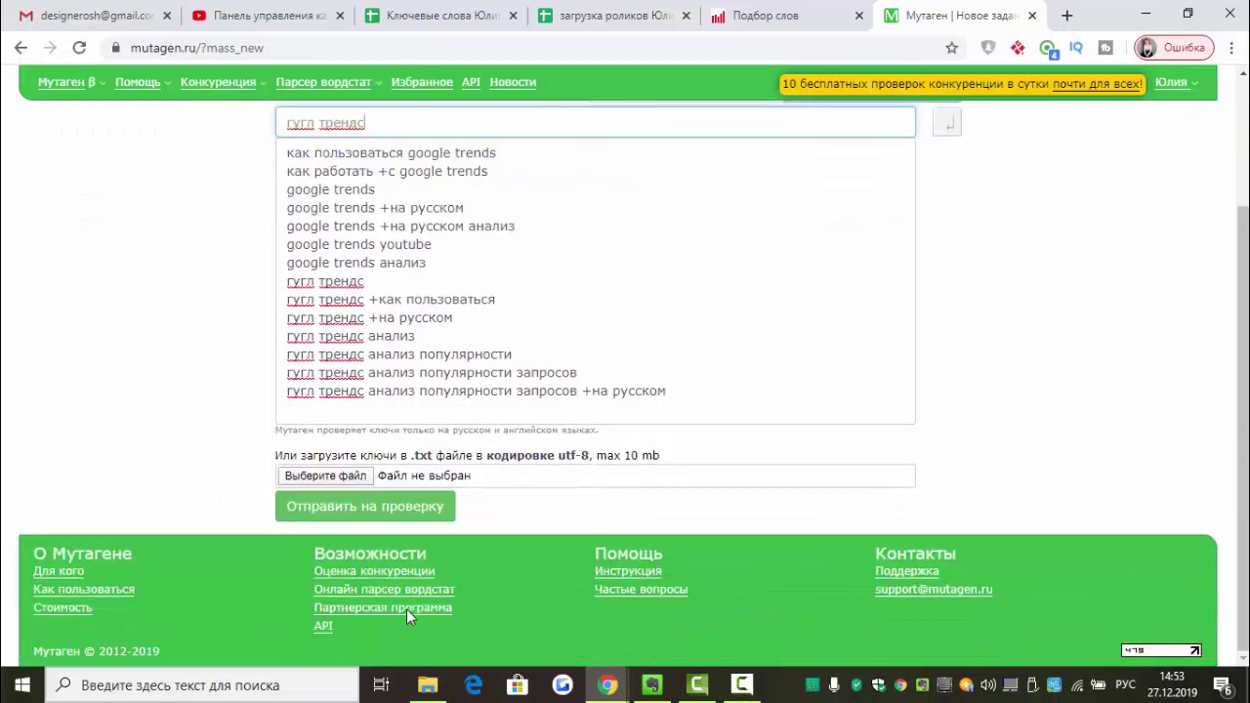
{"action": "left_click", "coordinate": [388, 508]}
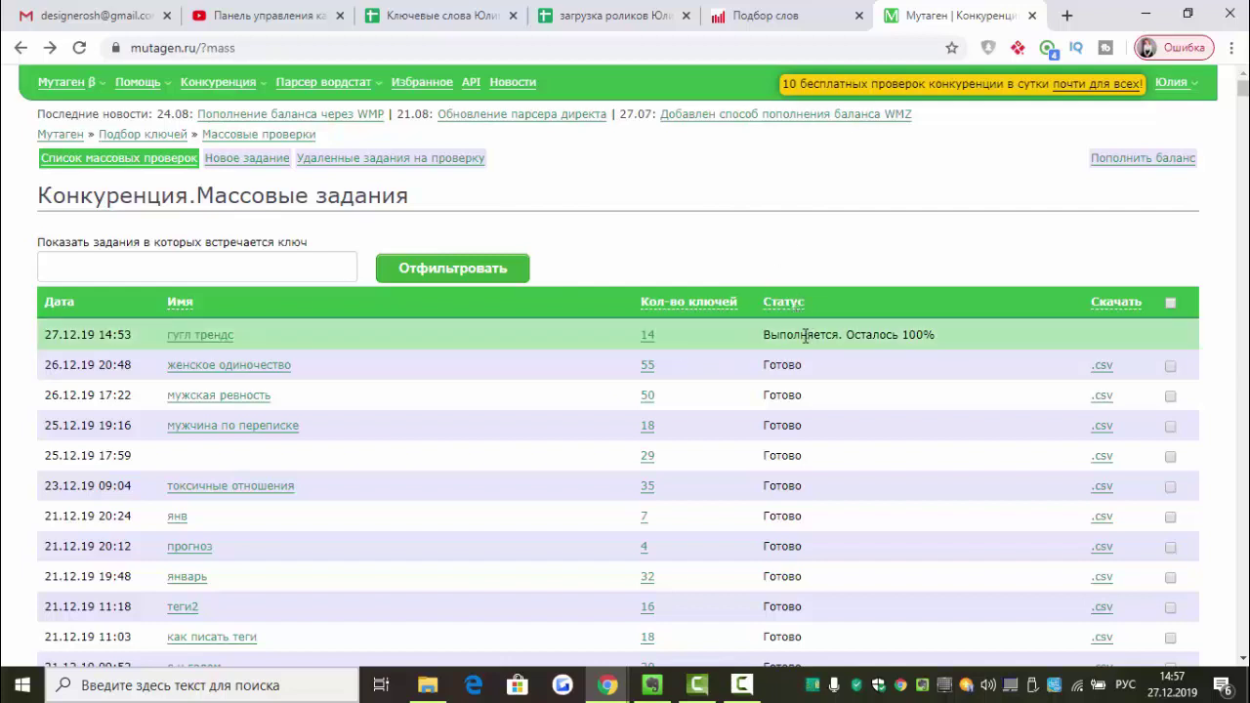
- Open the key list of the "гугл трендс" mass check and review each phrase's competition, views and tails
{"action": "left_click", "coordinate": [648, 337]}
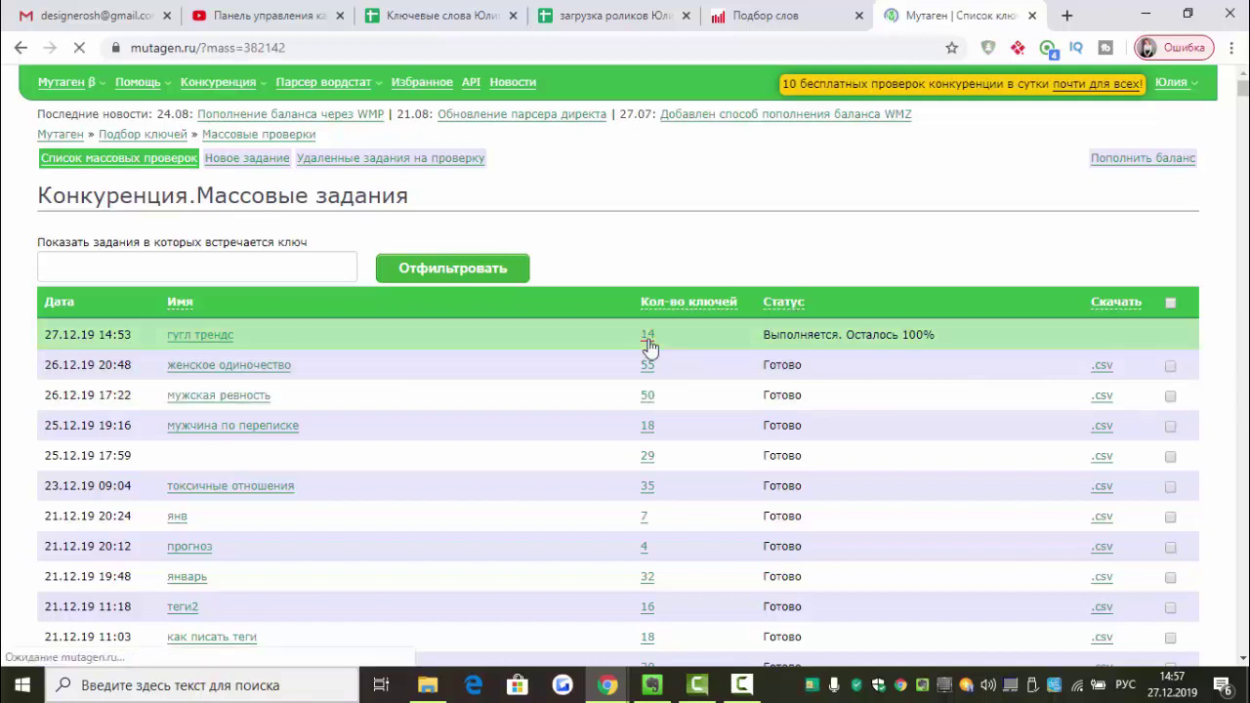
{"action": "scroll", "coordinate": [694, 391], "scroll_direction": "down", "scroll_amount": 2}
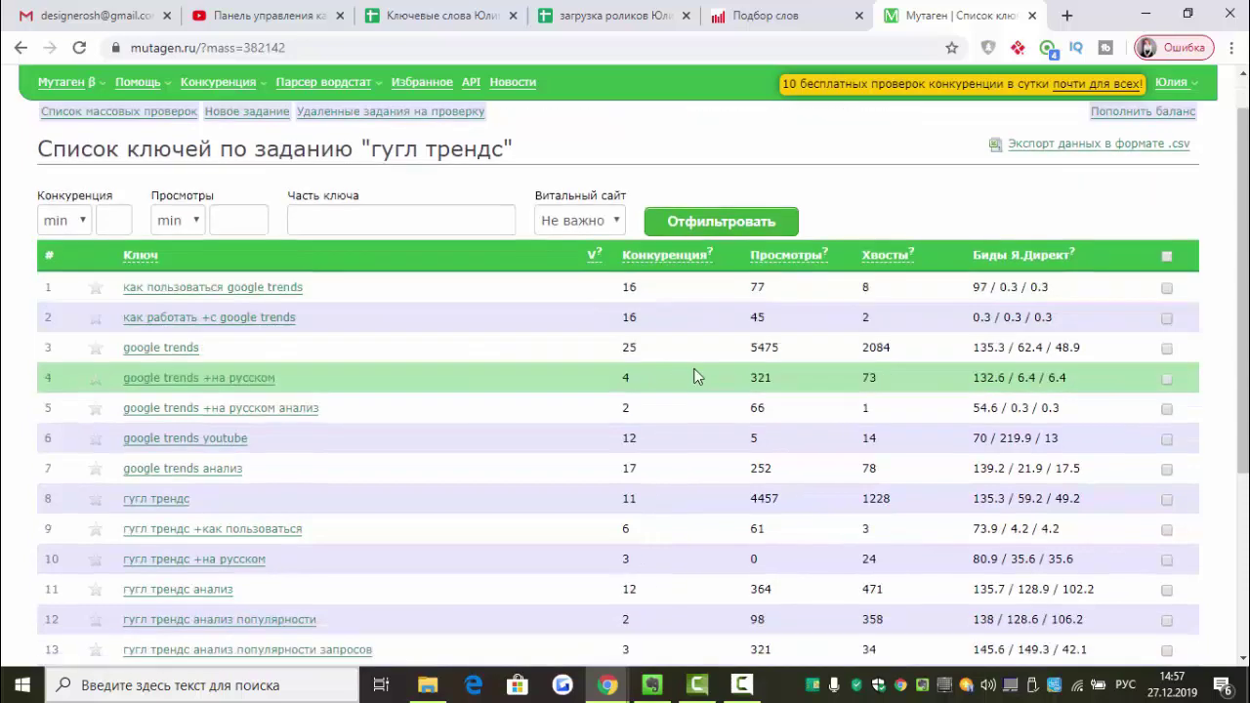
{"action": "scroll", "coordinate": [693, 326], "scroll_direction": "up", "scroll_amount": 2}
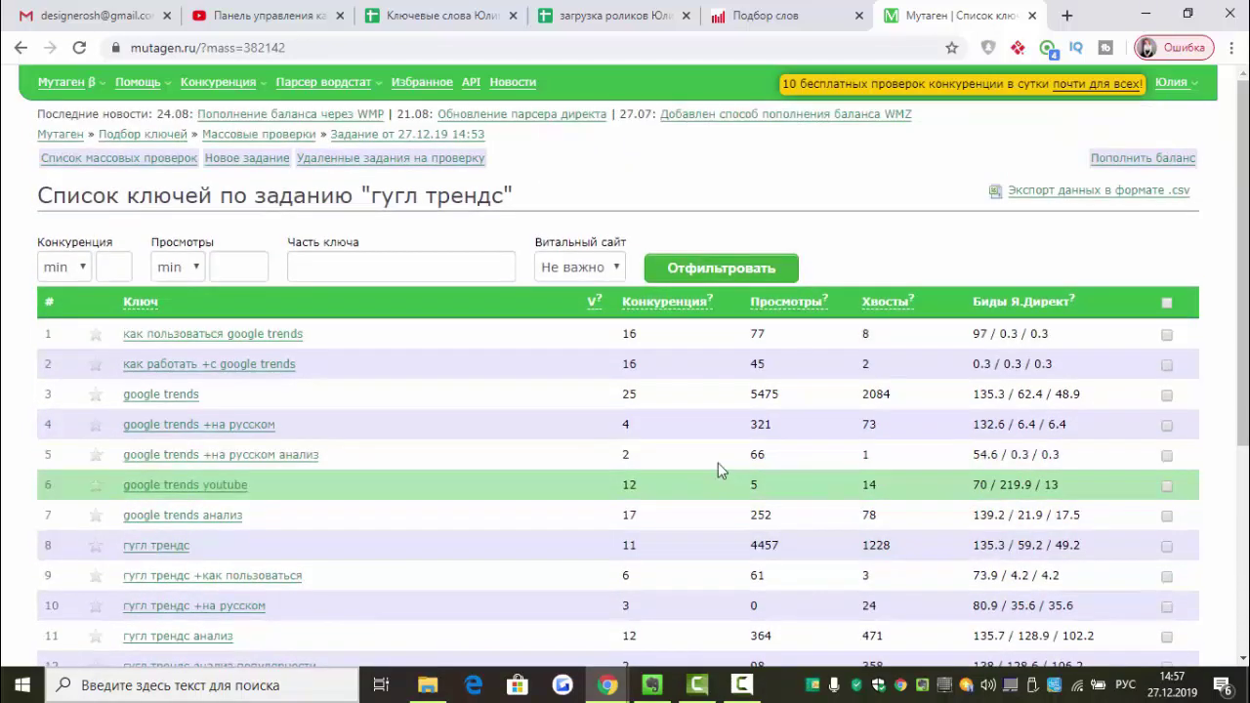
- Export the key list as a CSV with ";" separator and utf-8 encoding, and open the downloaded file in Excel
{"action": "left_click", "coordinate": [1080, 193]}
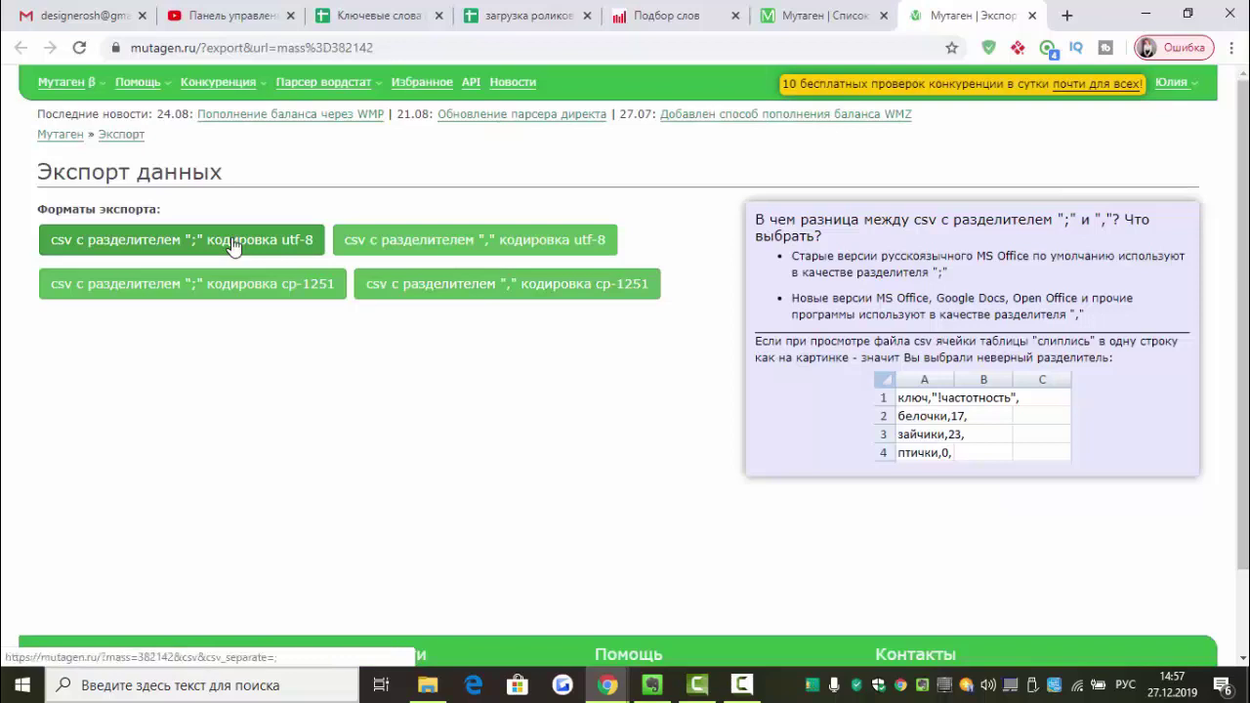
{"action": "left_click", "coordinate": [232, 247]}
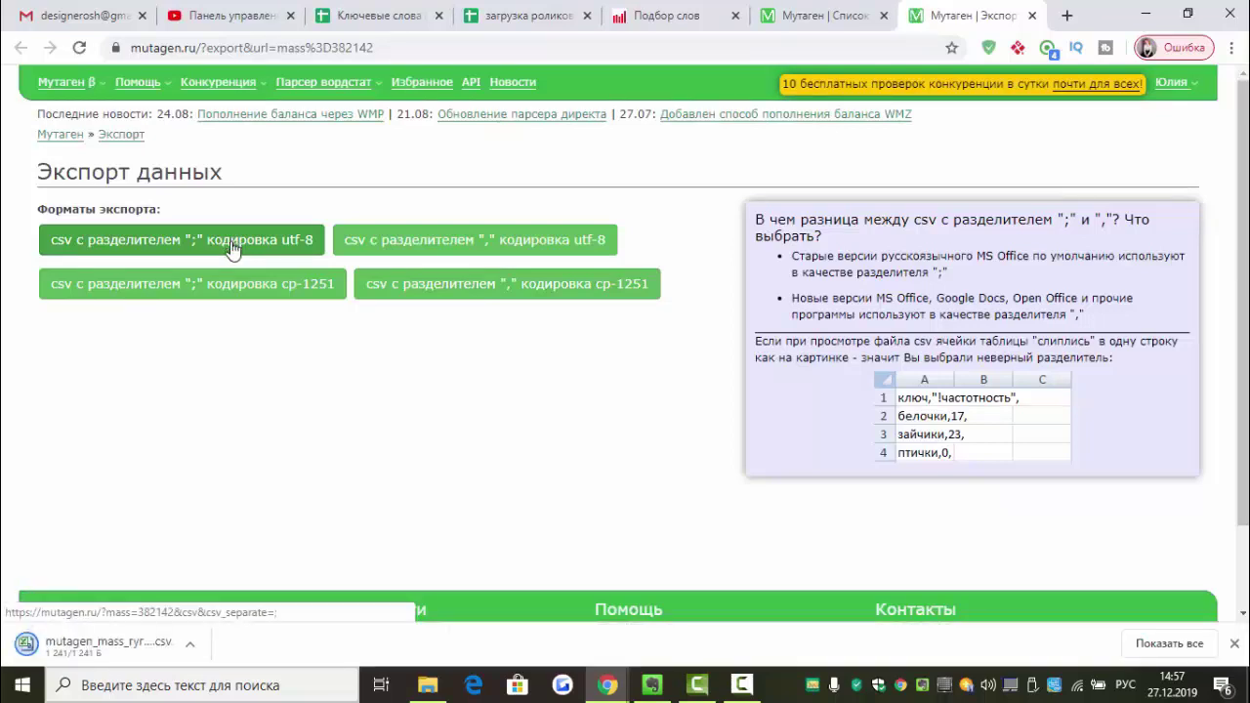
{"action": "scroll", "coordinate": [197, 612], "scroll_direction": "down", "scroll_amount": 1}
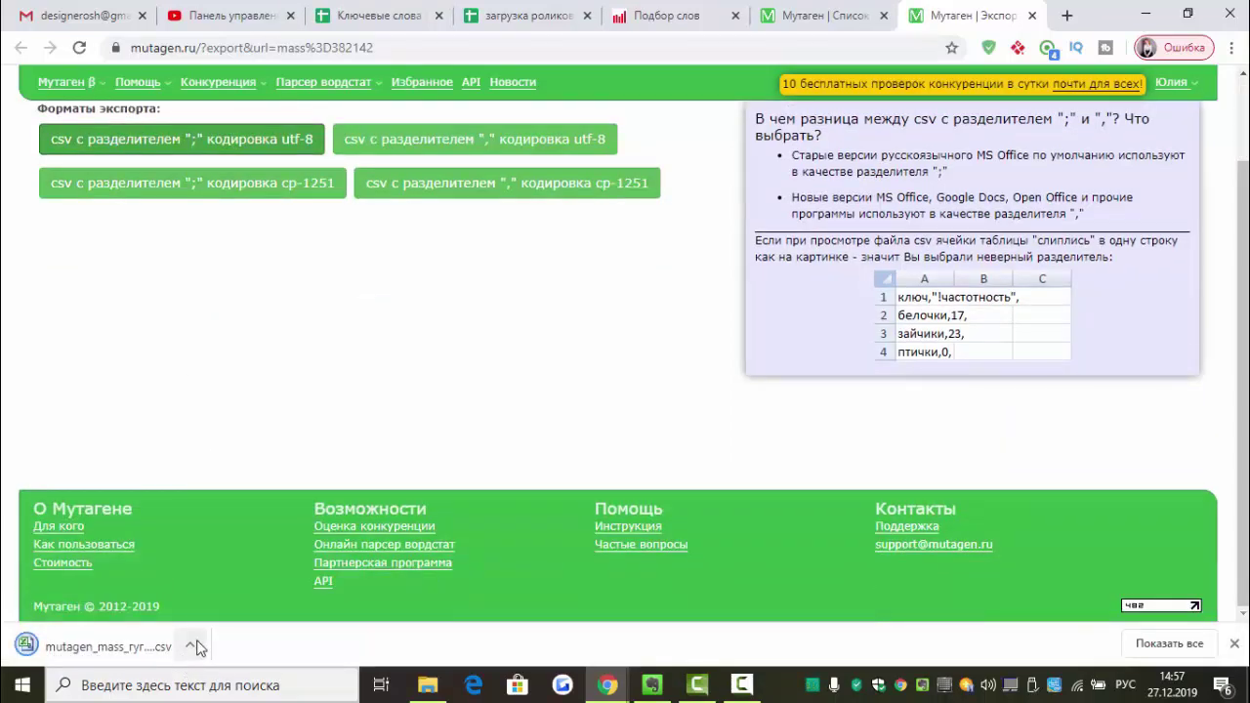
{"action": "left_click", "coordinate": [194, 645]}
{"action": "left_click", "coordinate": [255, 584]}
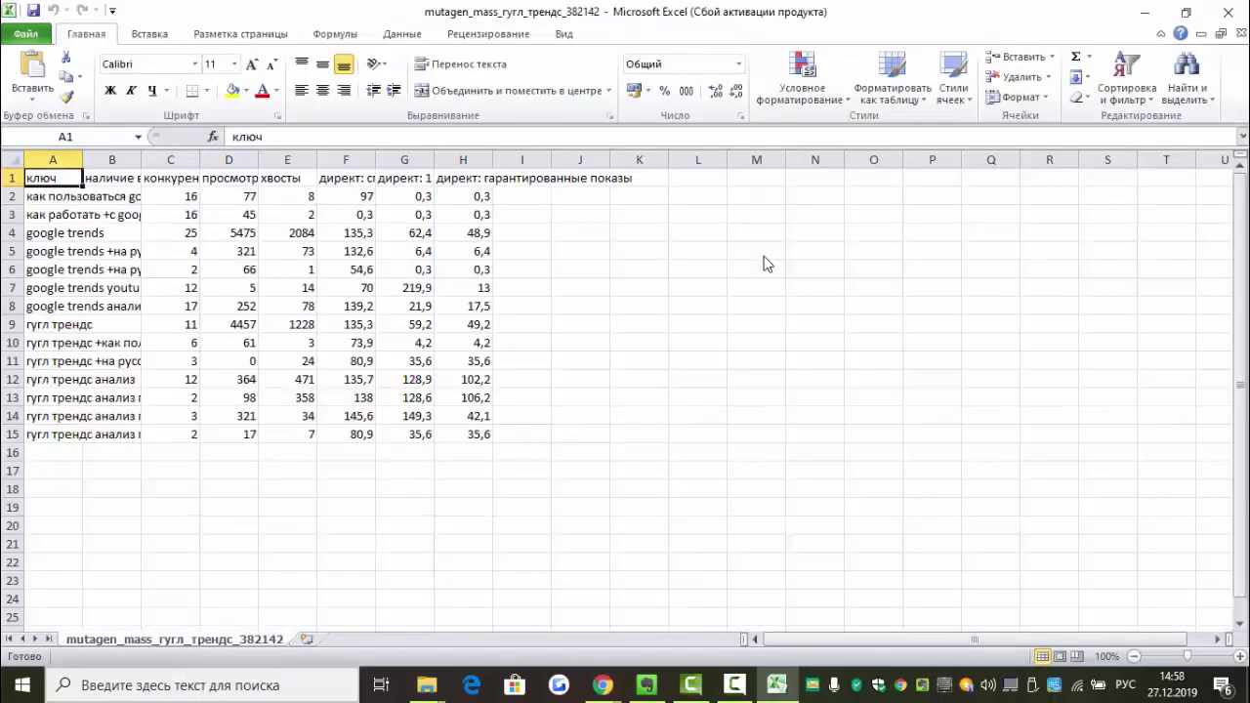
- Dismiss the Office activation wizard and copy the competition, views and tails values in cells C2:E15
{"action": "left_click", "coordinate": [179, 178]}
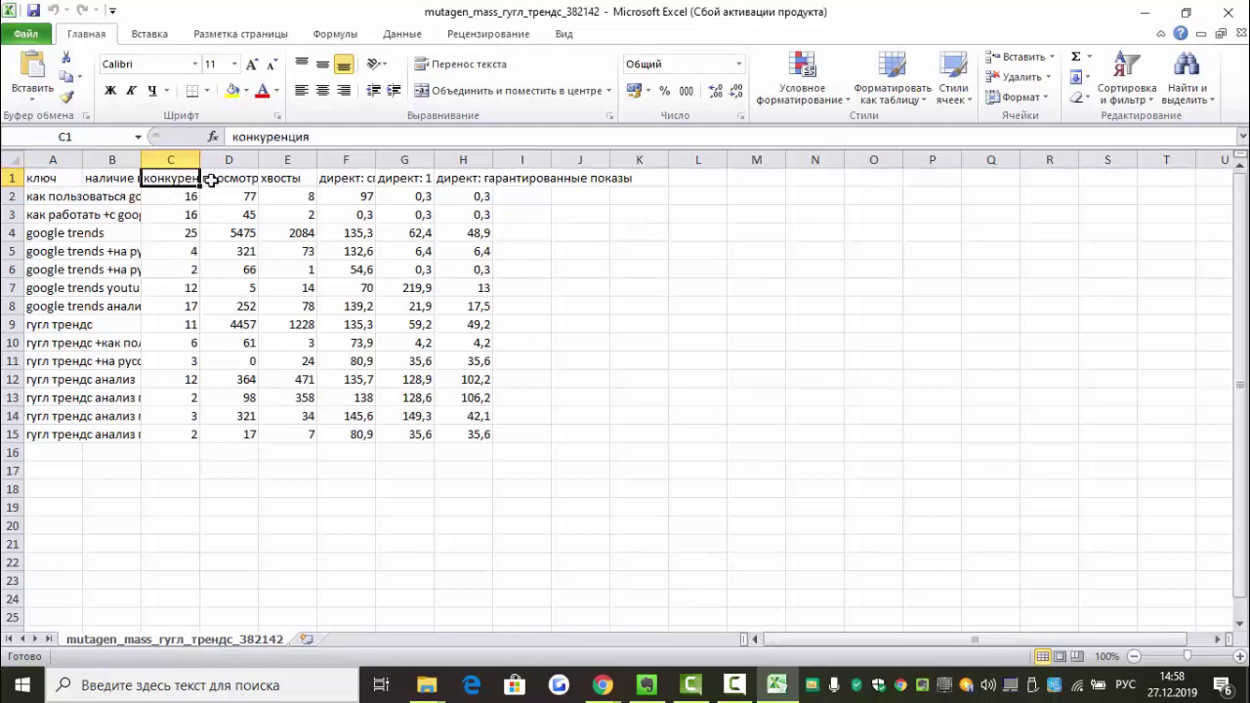
{"action": "left_click", "coordinate": [227, 178]}
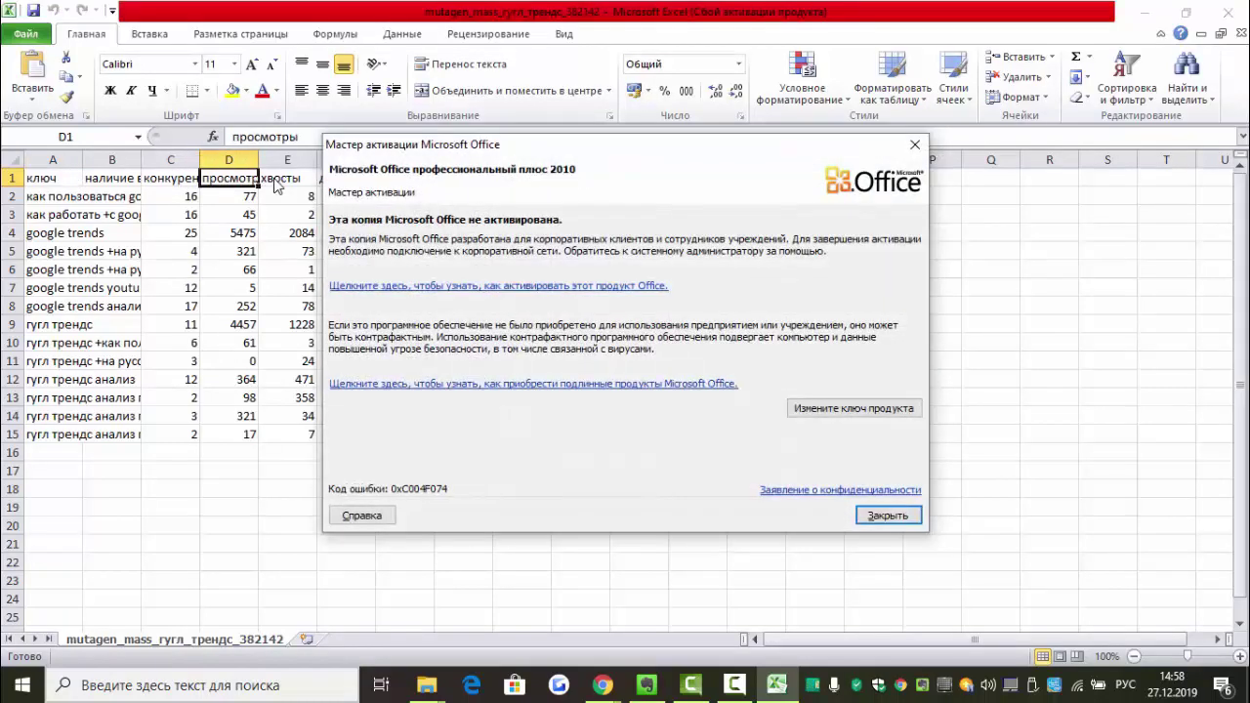
{"action": "left_click", "coordinate": [911, 147]}
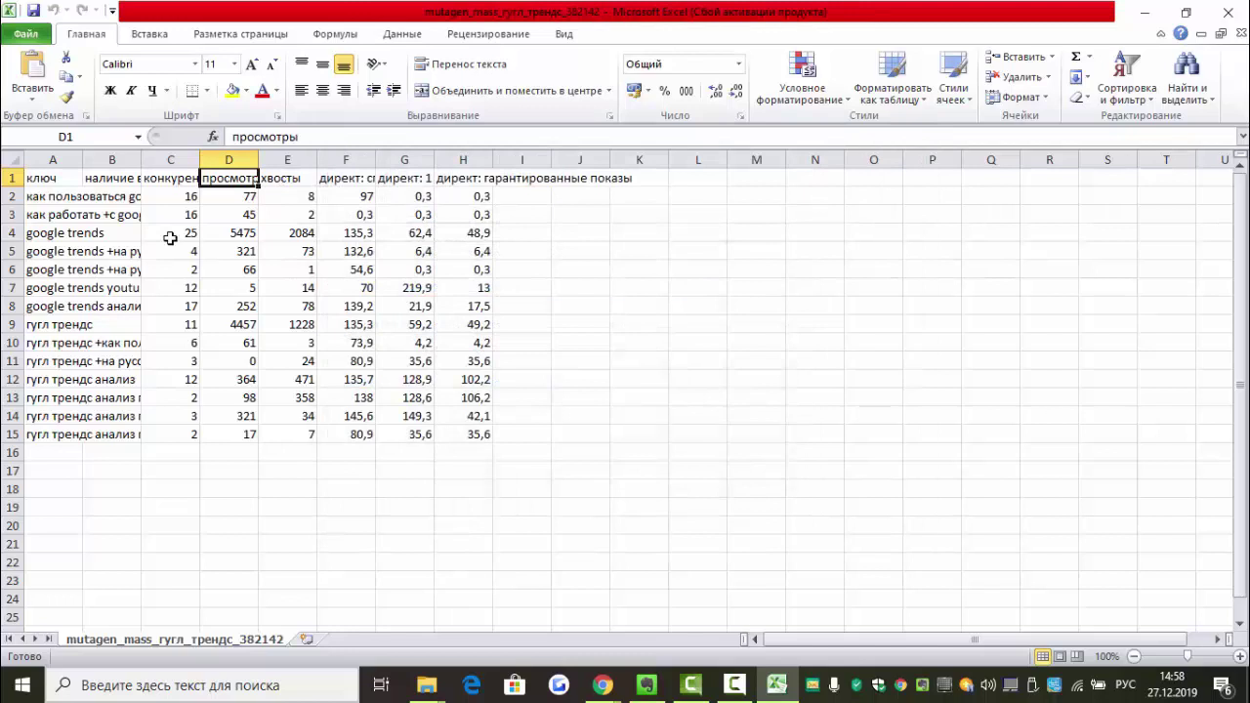
{"action": "left_click", "coordinate": [289, 177]}
{"action": "left_click_drag", "start_coordinate": [179, 197], "coordinate": [303, 434]}
{"action": "right_click", "coordinate": [256, 374]}
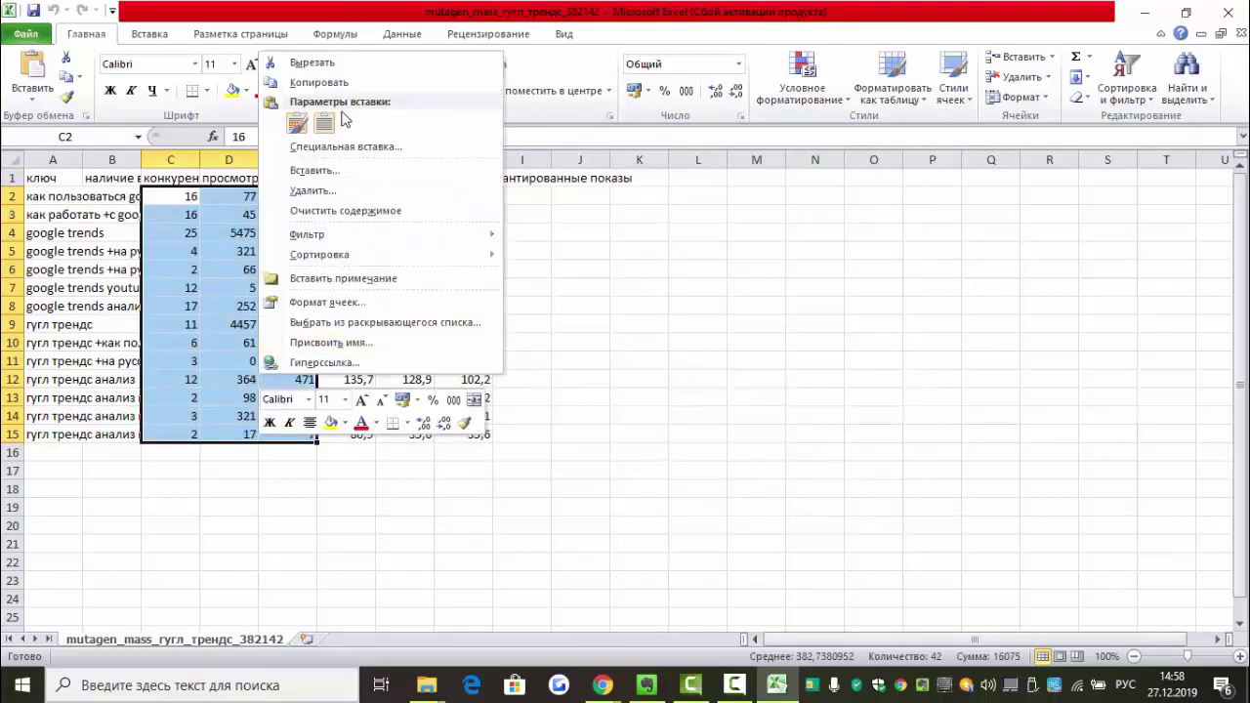
{"action": "left_click", "coordinate": [298, 82]}
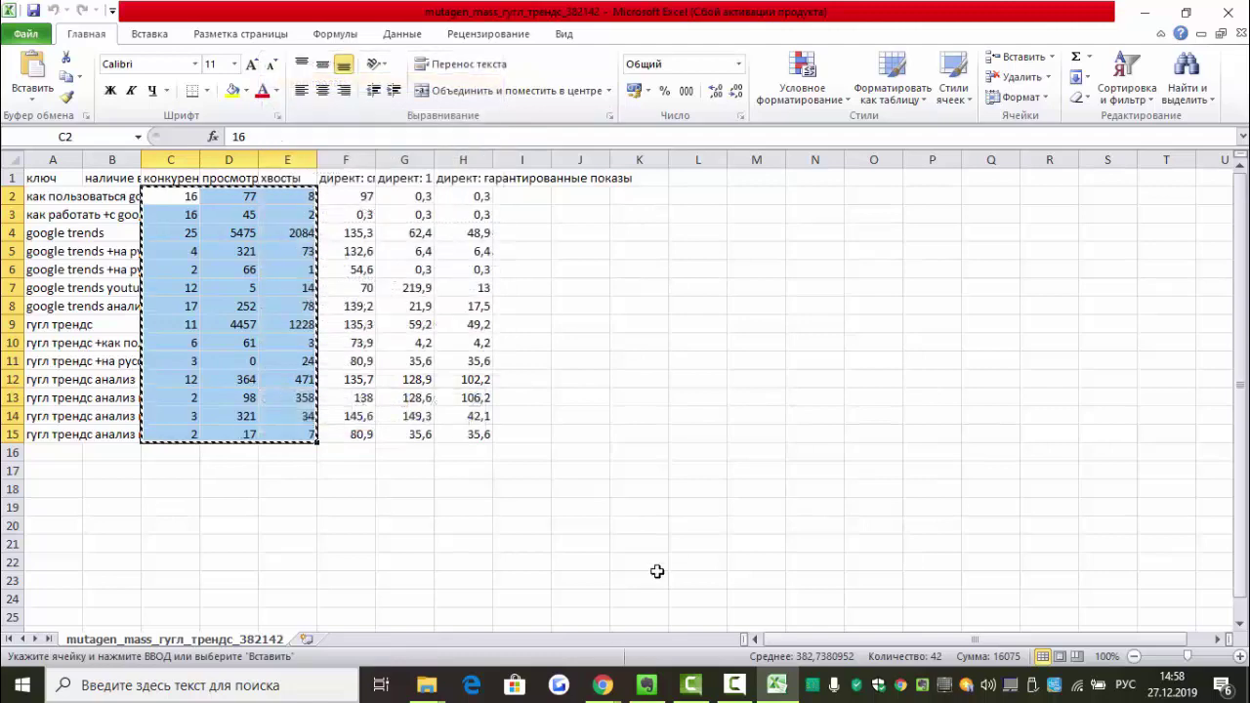
- Switch back to the keyword spreadsheet in Chrome, paste the copied values into B2:D15 beside the phrases, and widen column A
{"action": "left_click", "coordinate": [603, 685]}
{"action": "left_click", "coordinate": [554, 581]}
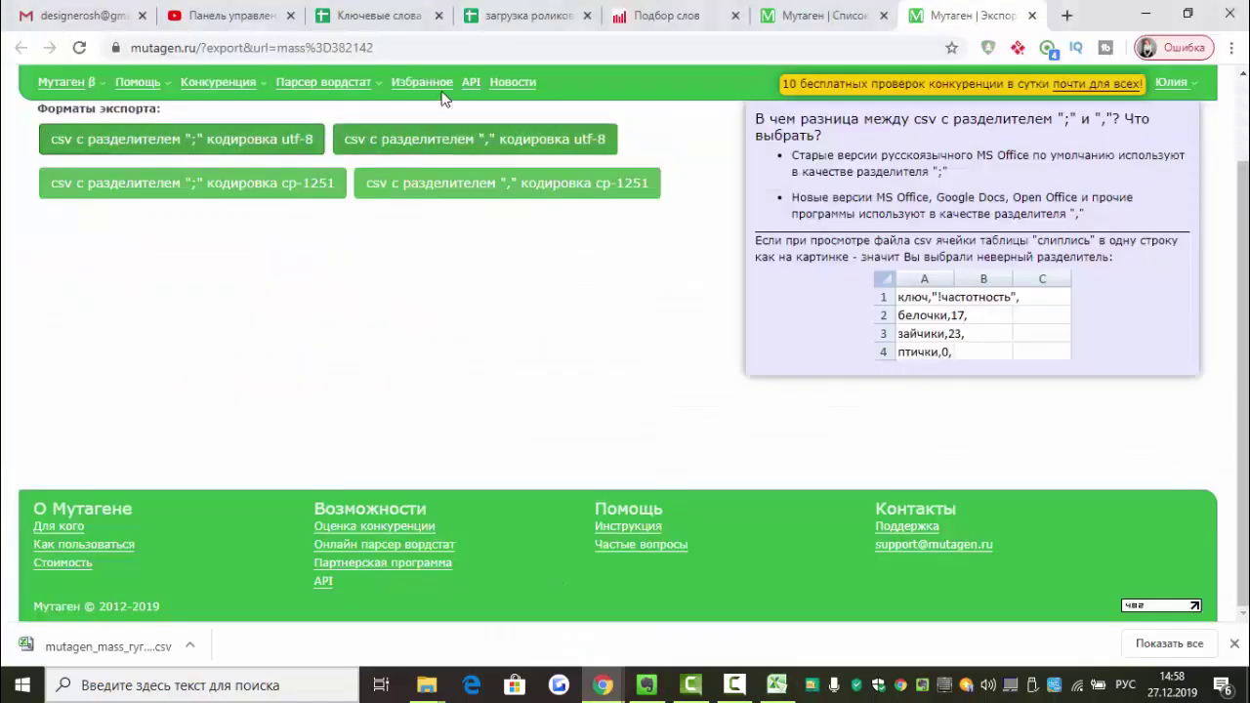
{"action": "left_click", "coordinate": [363, 17]}
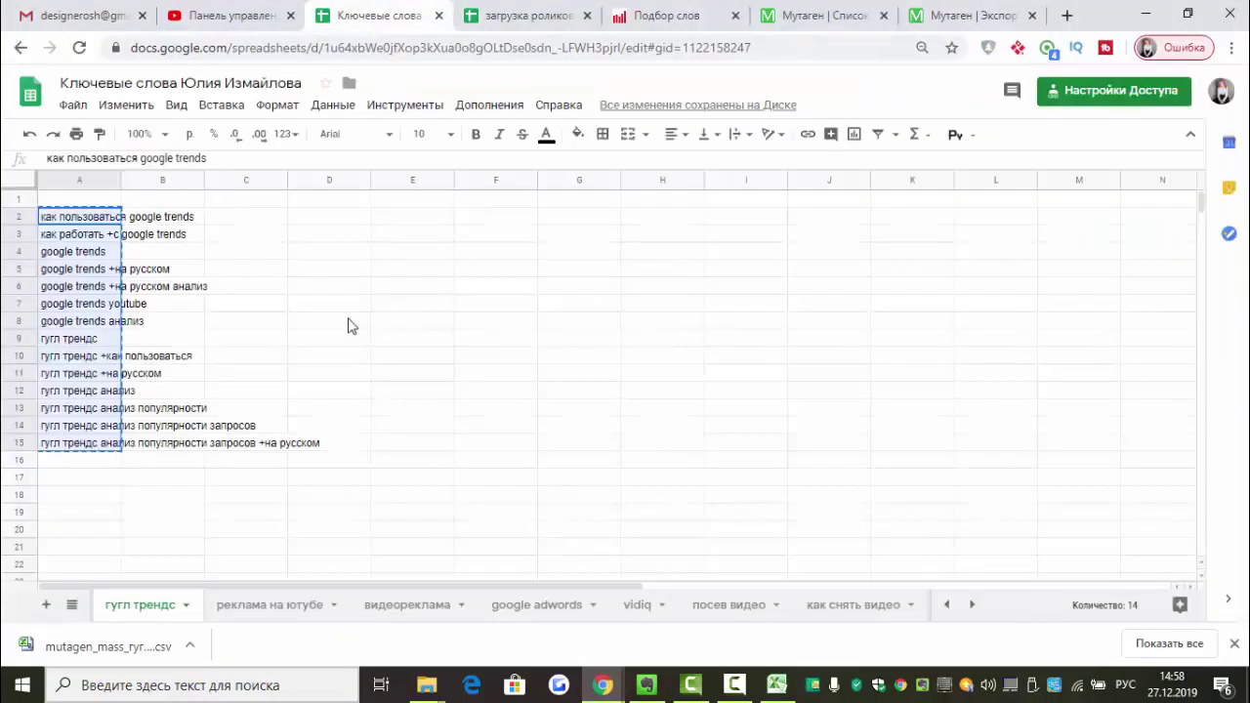
{"action": "left_click_drag", "start_coordinate": [179, 225], "coordinate": [334, 454]}
{"action": "key", "text": "ctrl+v"}
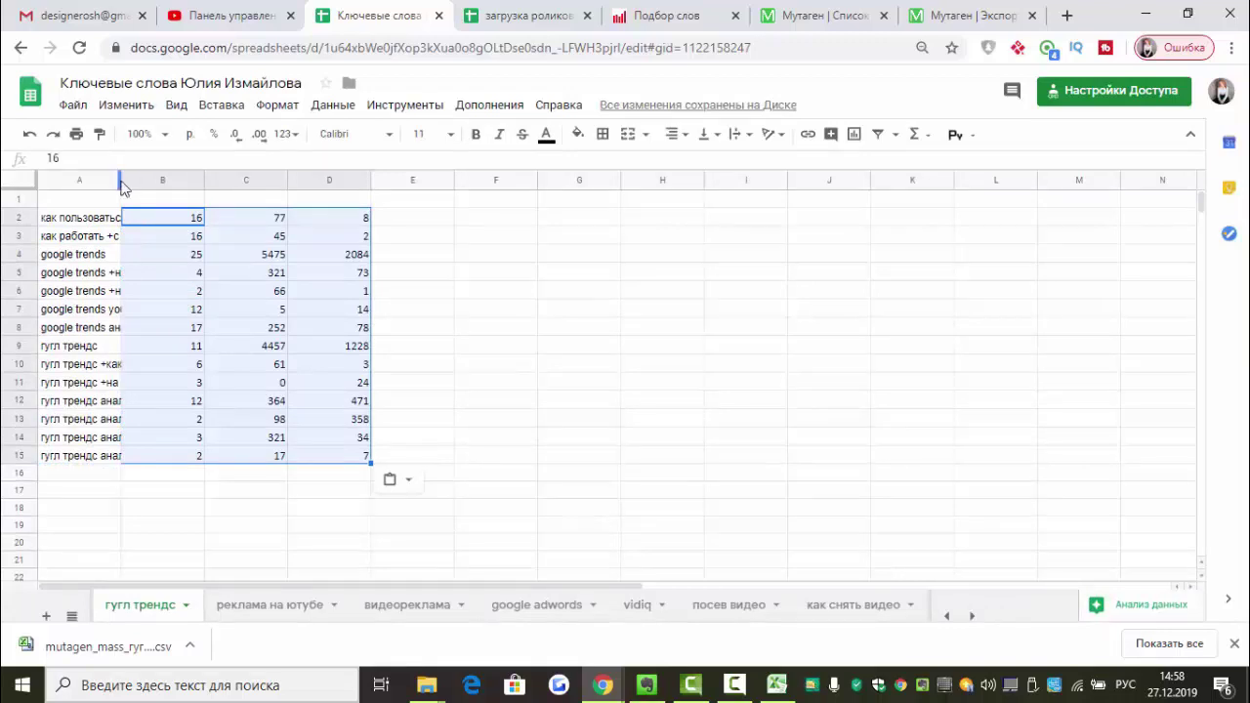
{"action": "left_click_drag", "start_coordinate": [203, 180], "coordinate": [262, 180]}
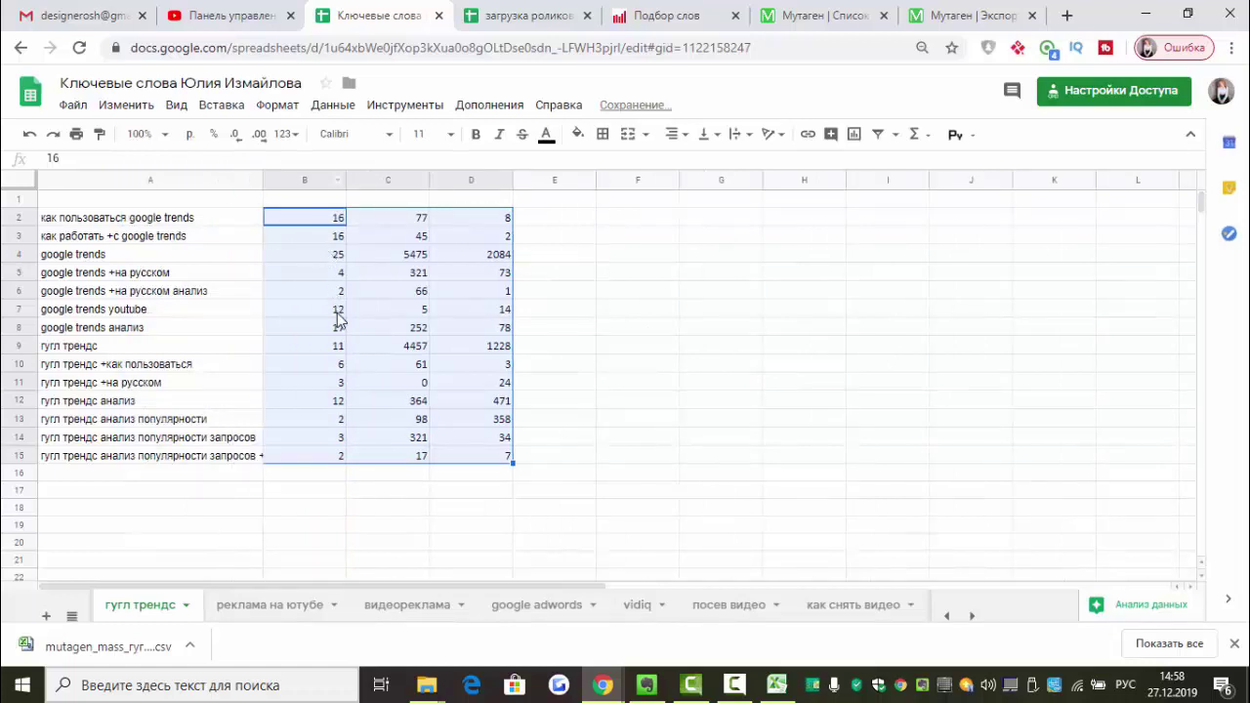
- Compare the competition and views of "гугл трендс анализ", "google trends +на русском" and "гугл трендс анализ популярности запросов"
{"action": "left_click", "coordinate": [305, 201]}
{"action": "left_click", "coordinate": [386, 200]}
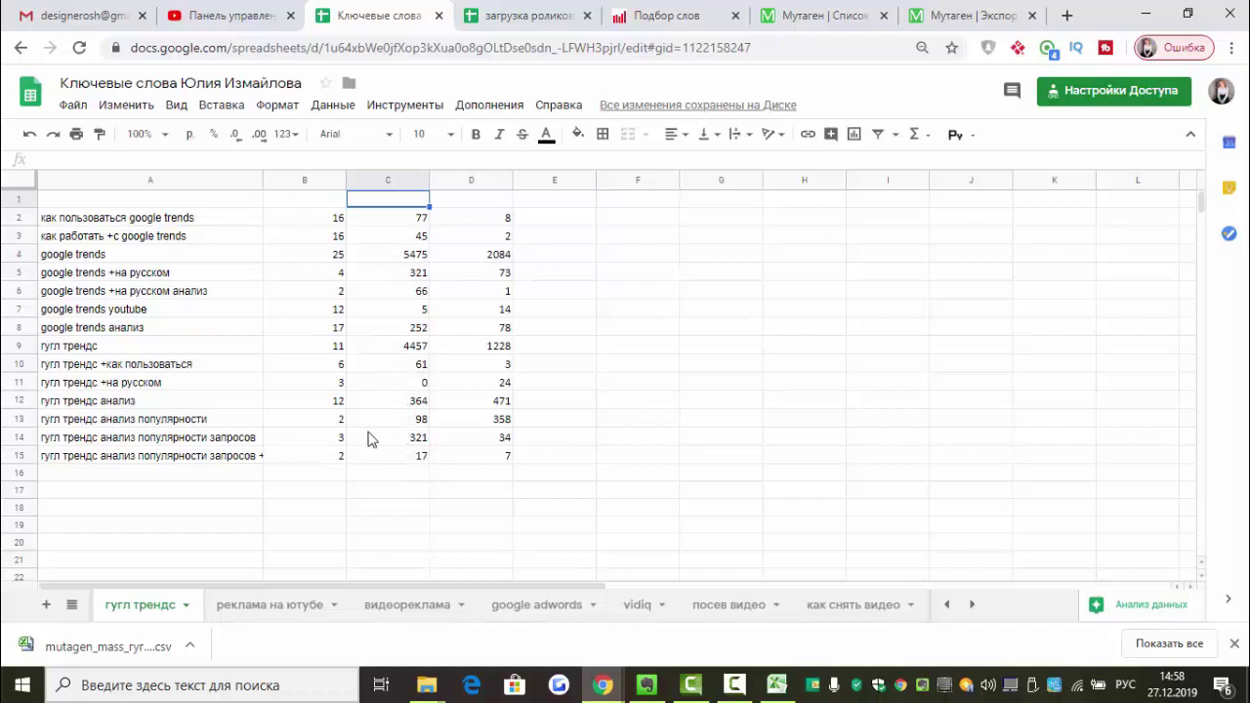
{"action": "left_click", "coordinate": [313, 407]}
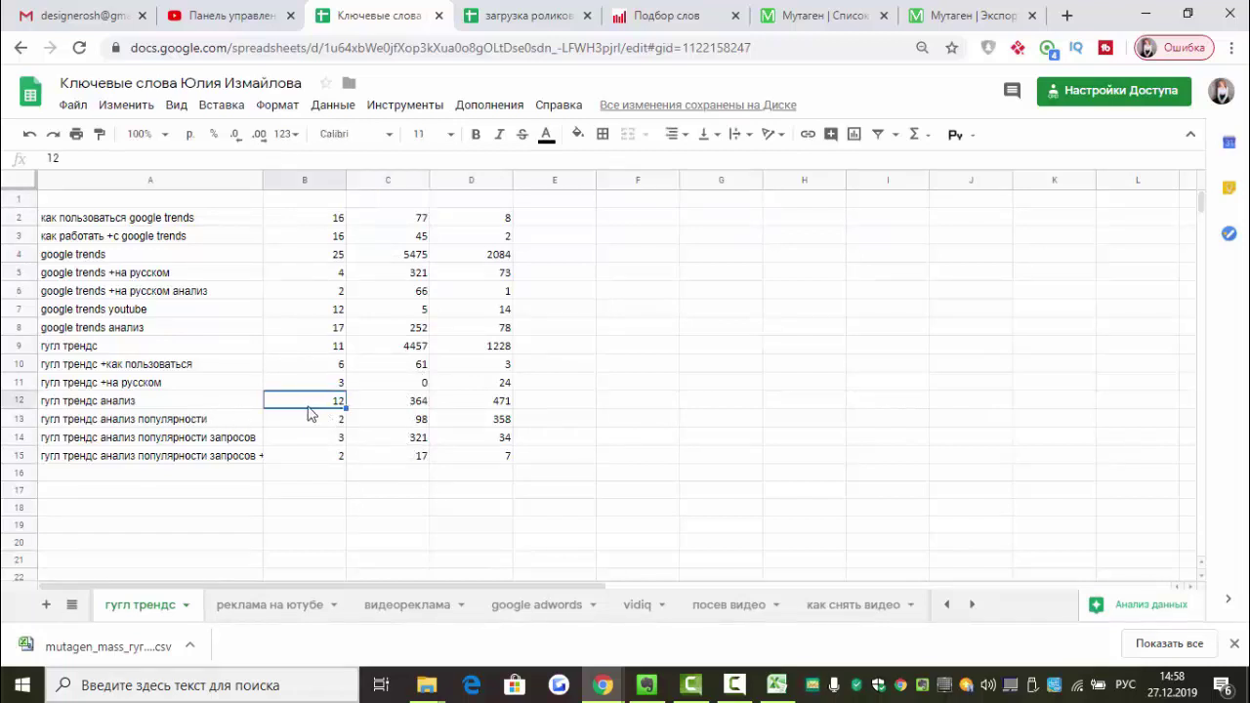
{"action": "left_click", "coordinate": [380, 408]}
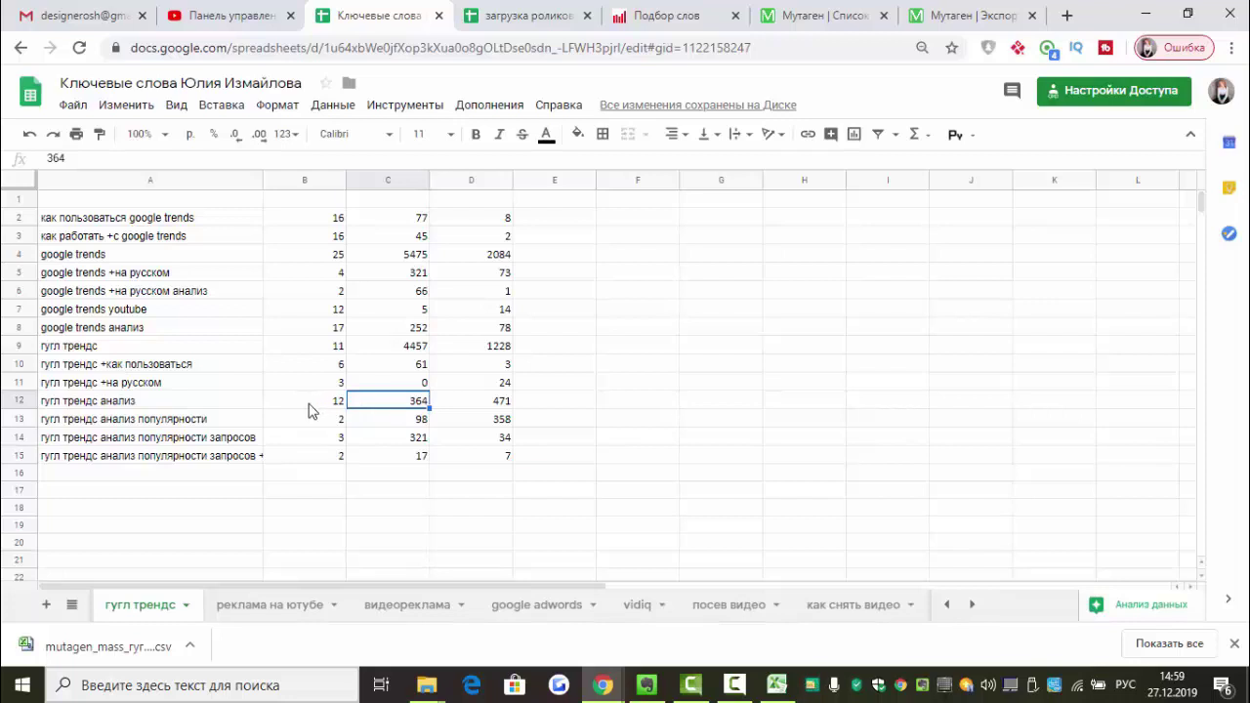
{"action": "left_click", "coordinate": [311, 281]}
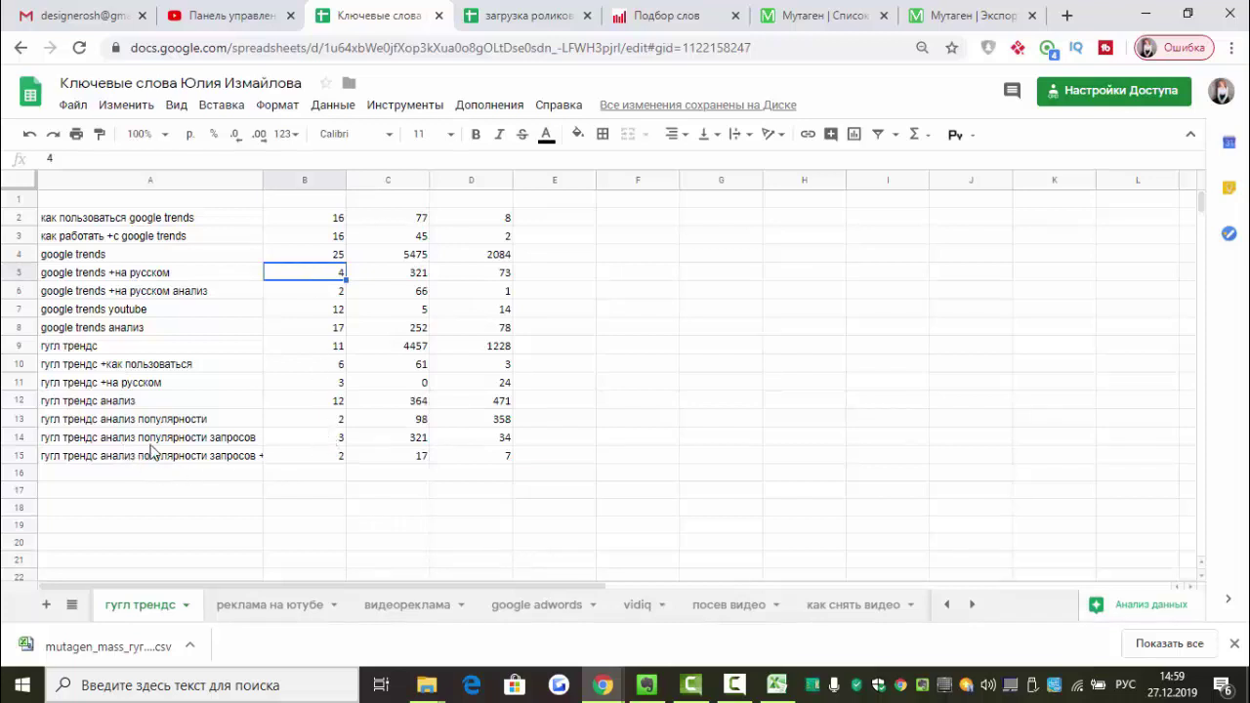
{"action": "left_click", "coordinate": [328, 441]}
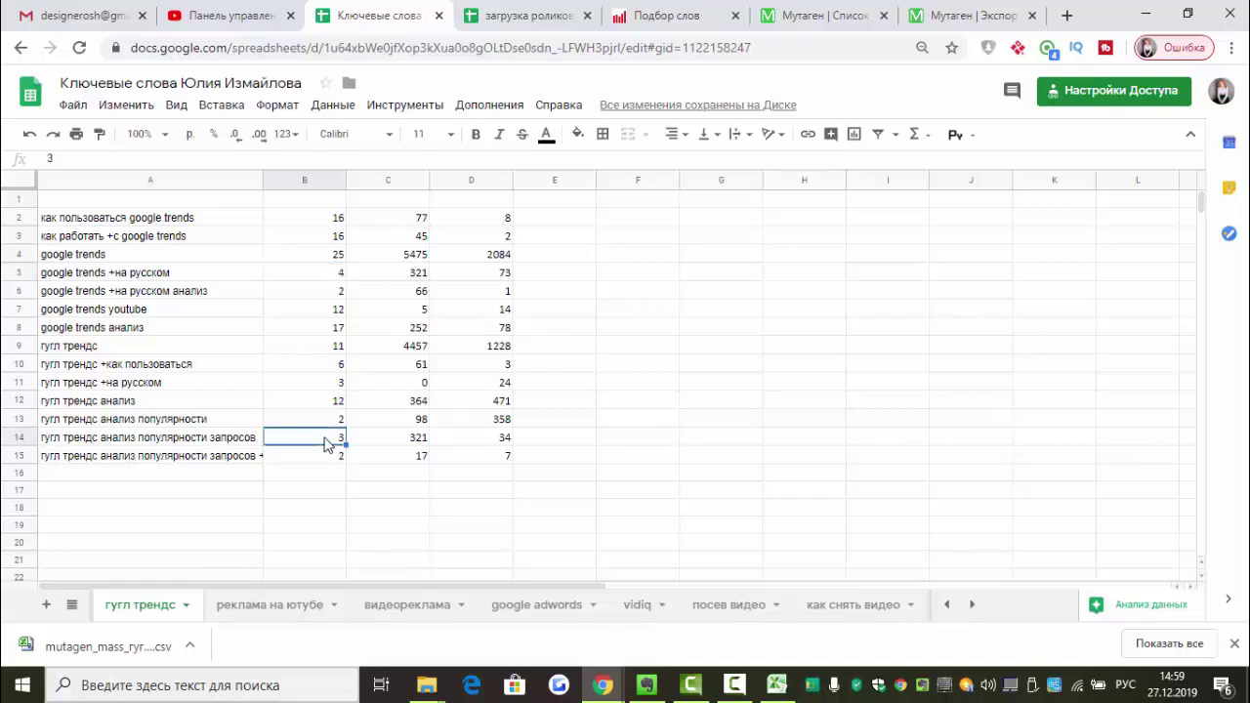
{"action": "left_click", "coordinate": [383, 446]}
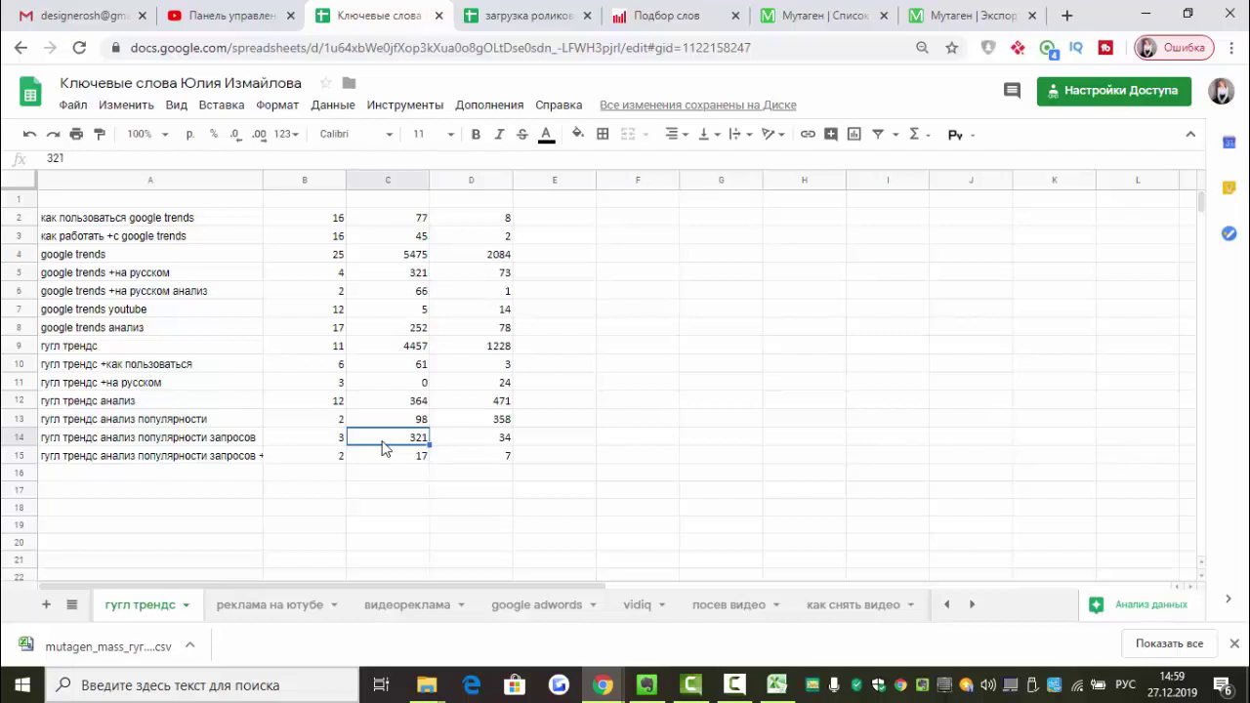
- Copy the phrase text "гугл трендс анализ популярности запросов" from cell A14 and leave the cell
{"action": "double_click", "coordinate": [200, 442]}
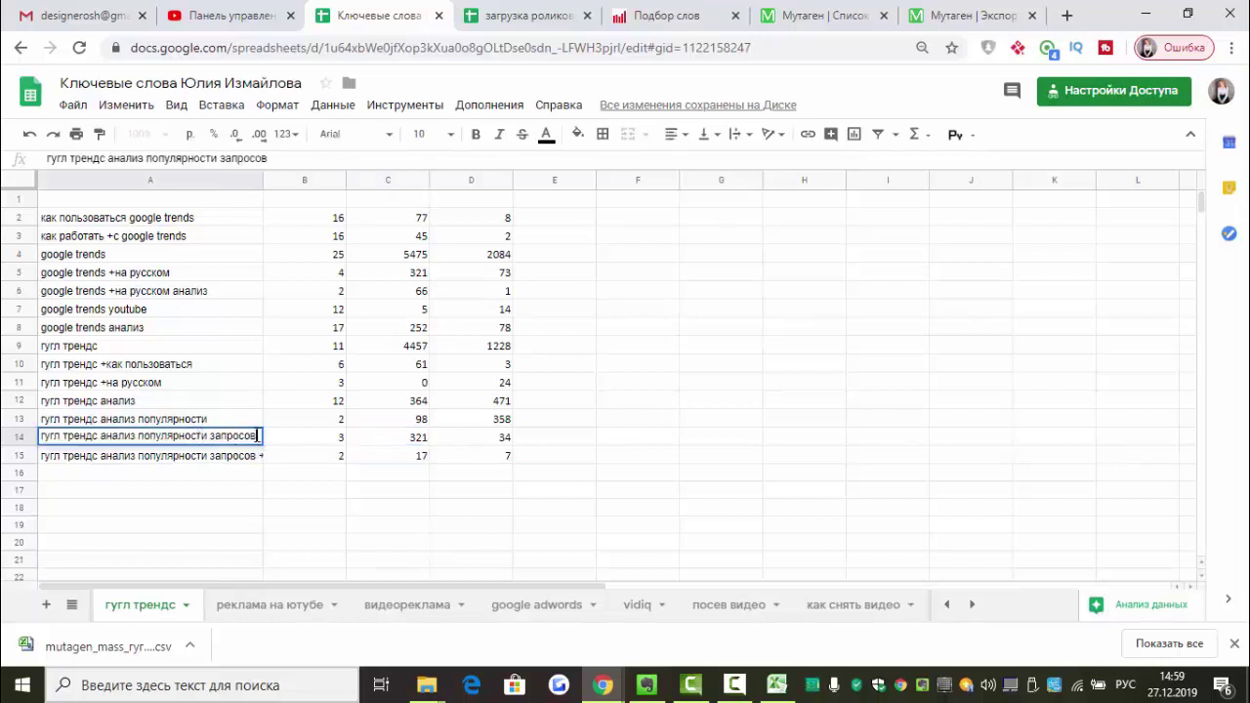
{"action": "left_click_drag", "start_coordinate": [256, 436], "coordinate": [24, 447]}
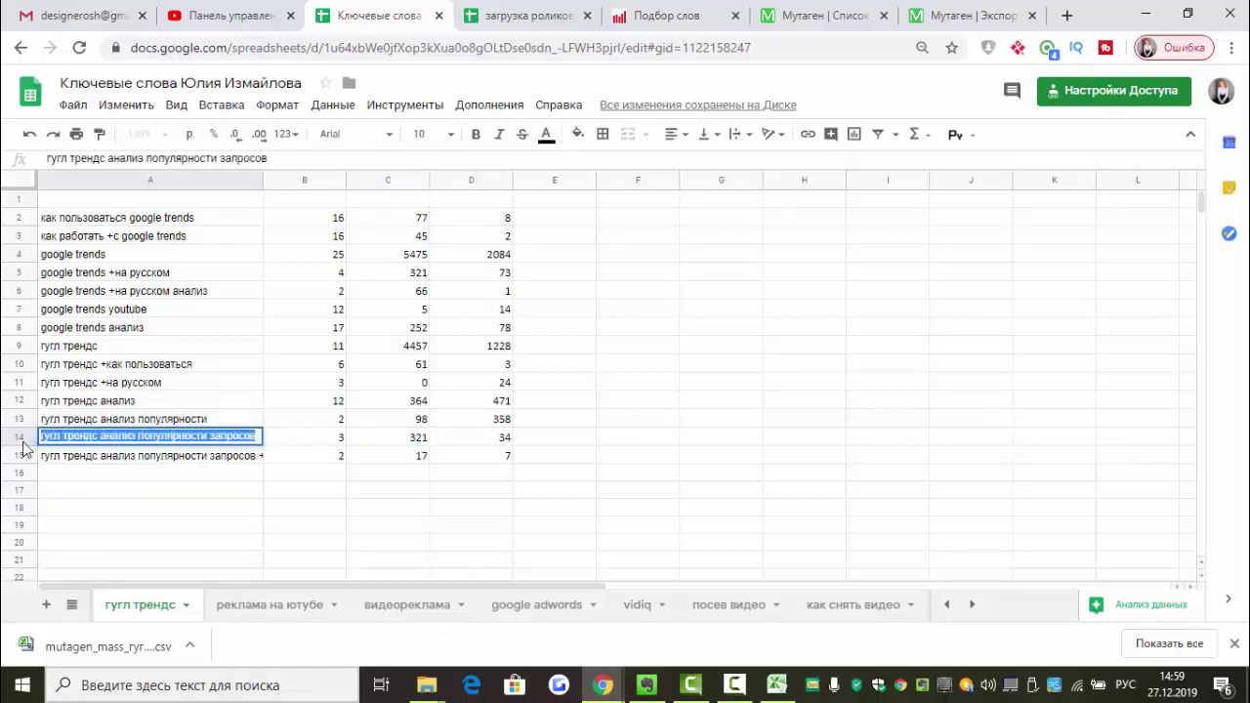
{"action": "right_click", "coordinate": [102, 431]}
{"action": "left_click", "coordinate": [210, 188]}
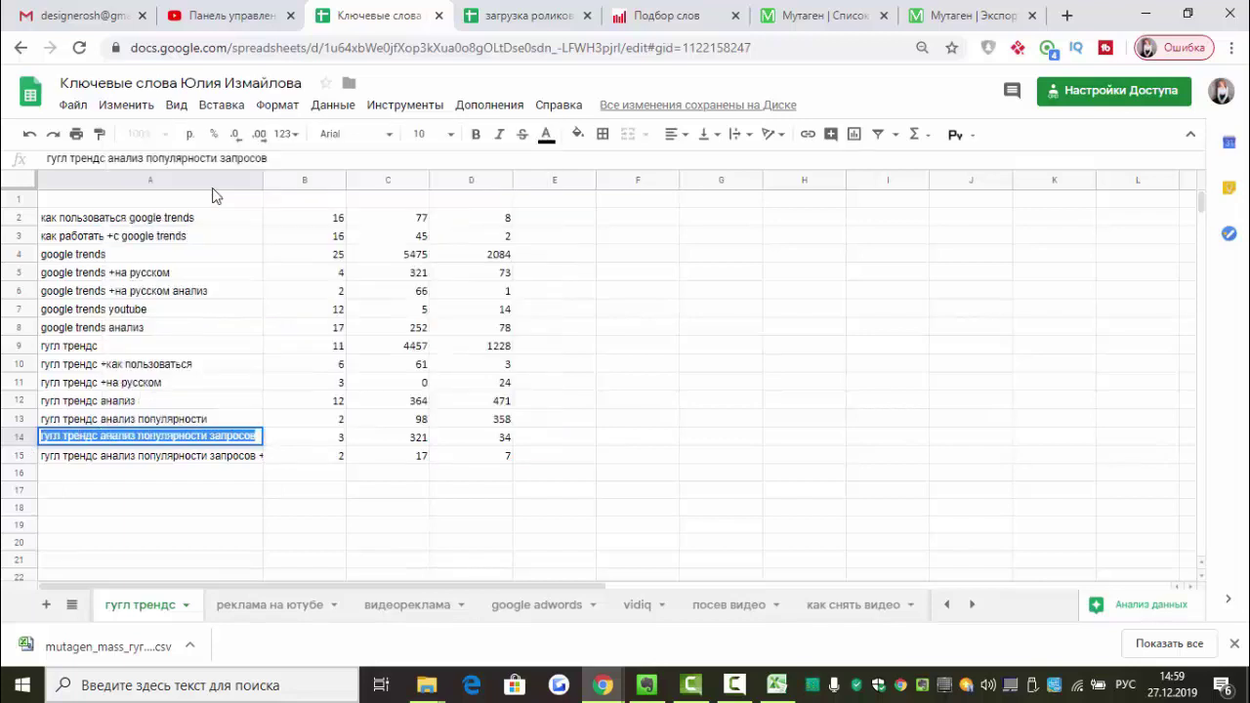
{"action": "left_click", "coordinate": [570, 366]}
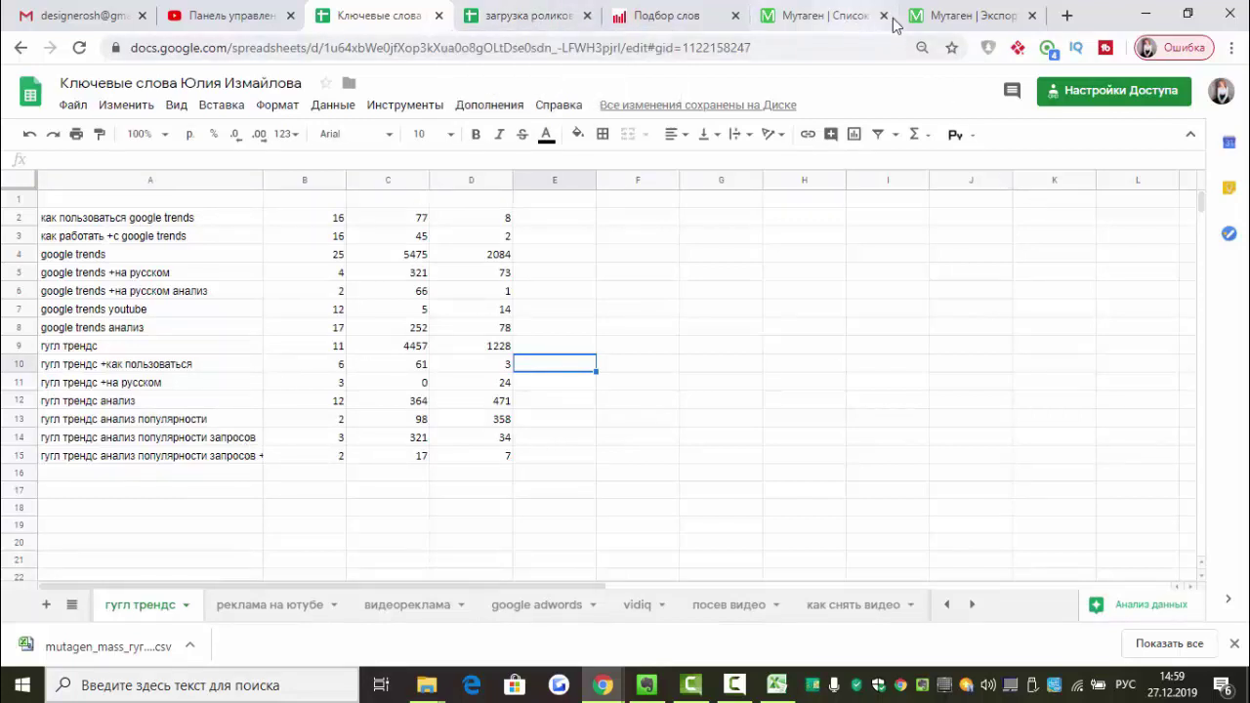
- Close the Mutagen export page and return to the "гугл трендс" key list
{"action": "left_click", "coordinate": [957, 14]}
{"action": "left_click", "coordinate": [1032, 16]}
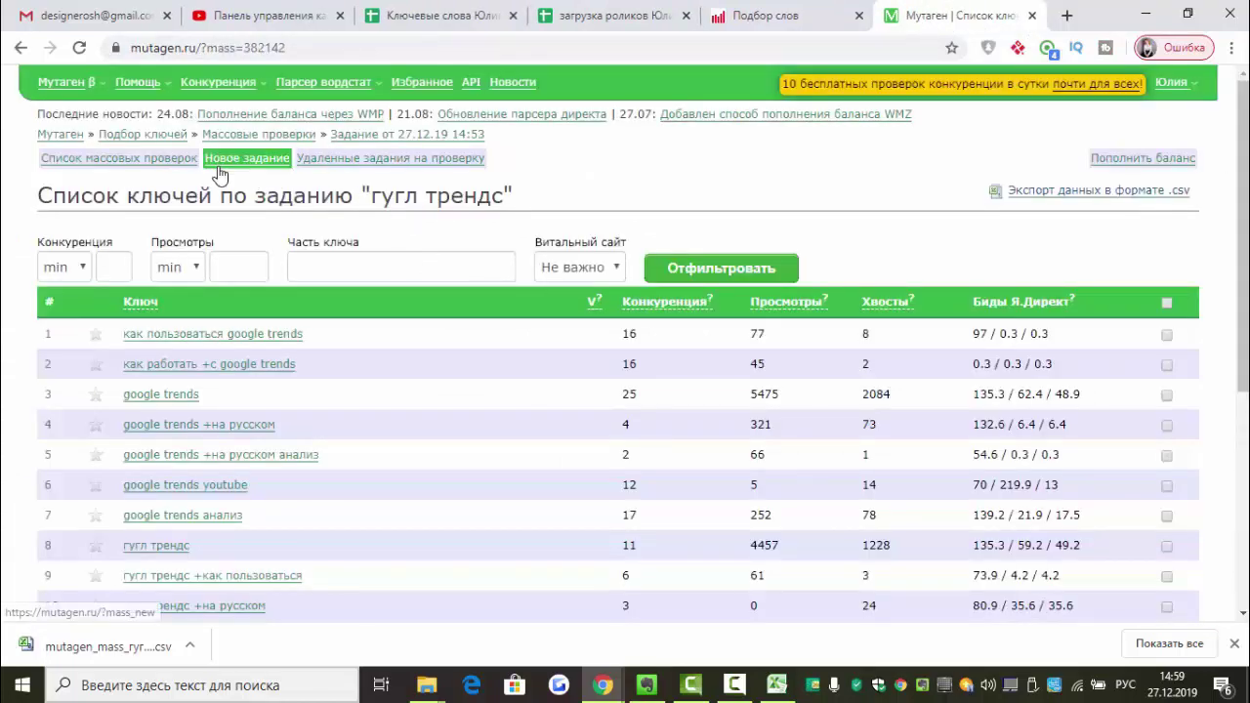
- Check the phrase "гугл трендс анализ популярности запросов ютуб" in Mutagen's online key selection
{"action": "left_click", "coordinate": [122, 171]}
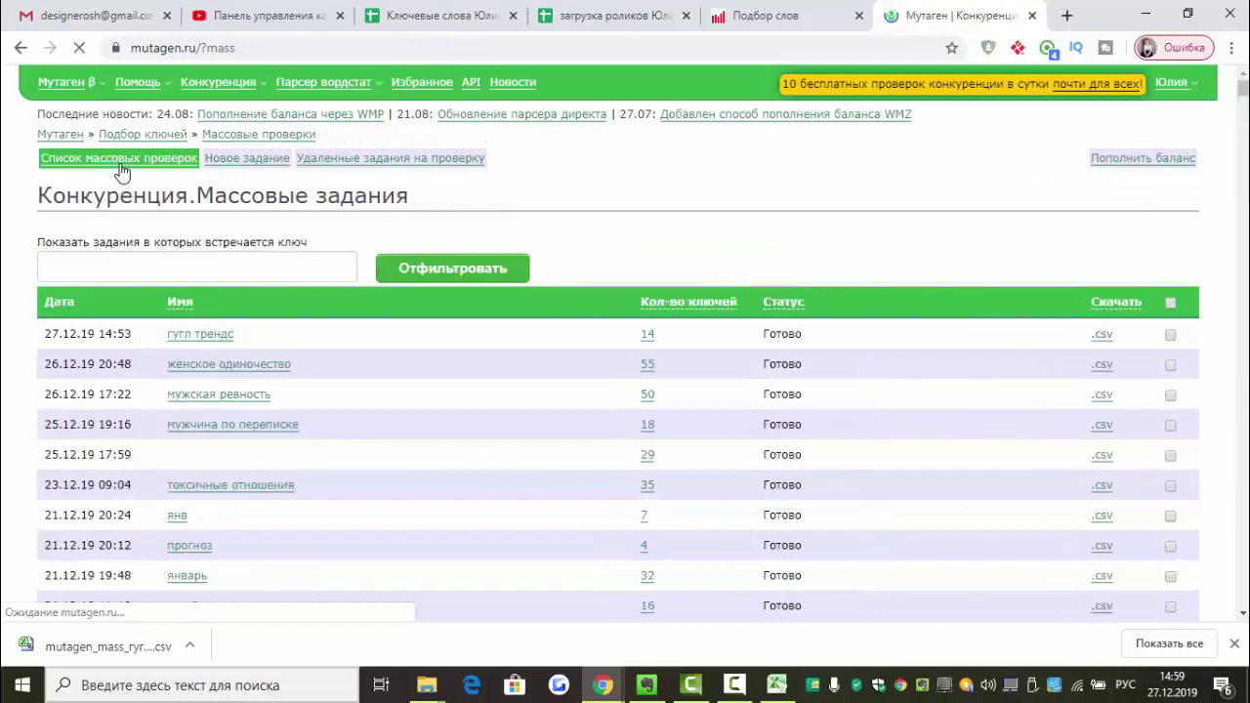
{"action": "left_click", "coordinate": [257, 172]}
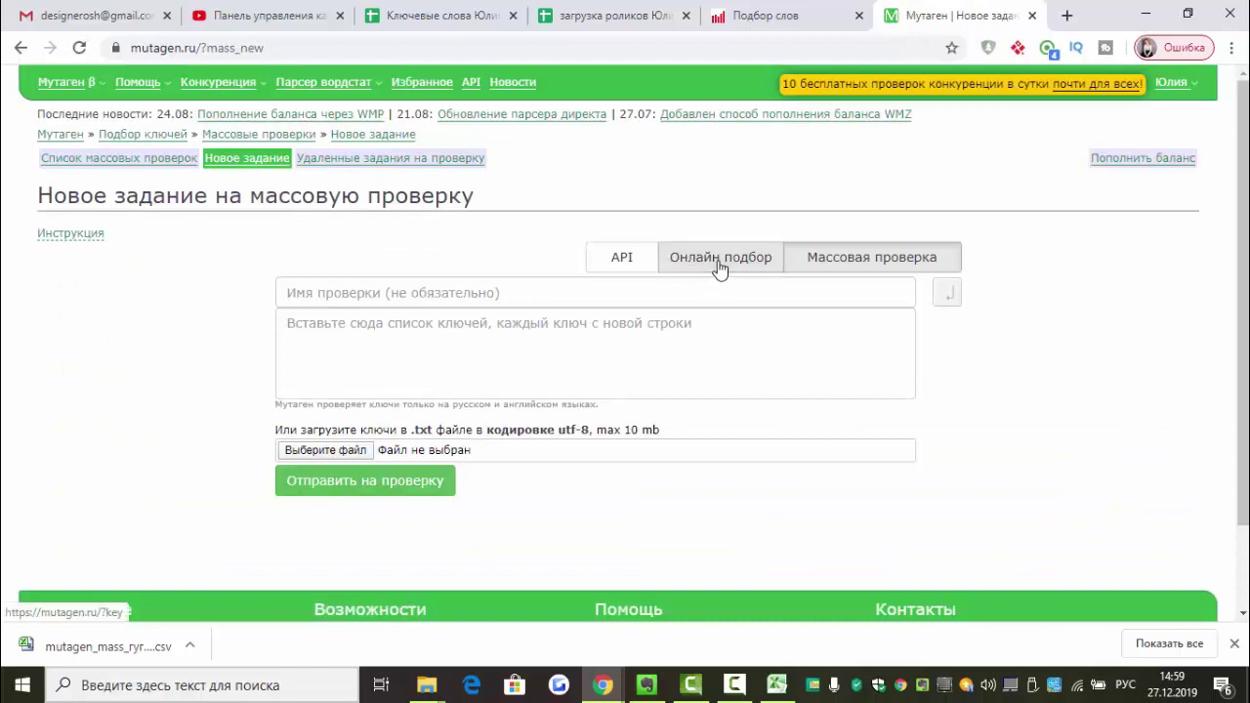
{"action": "left_click", "coordinate": [719, 264]}
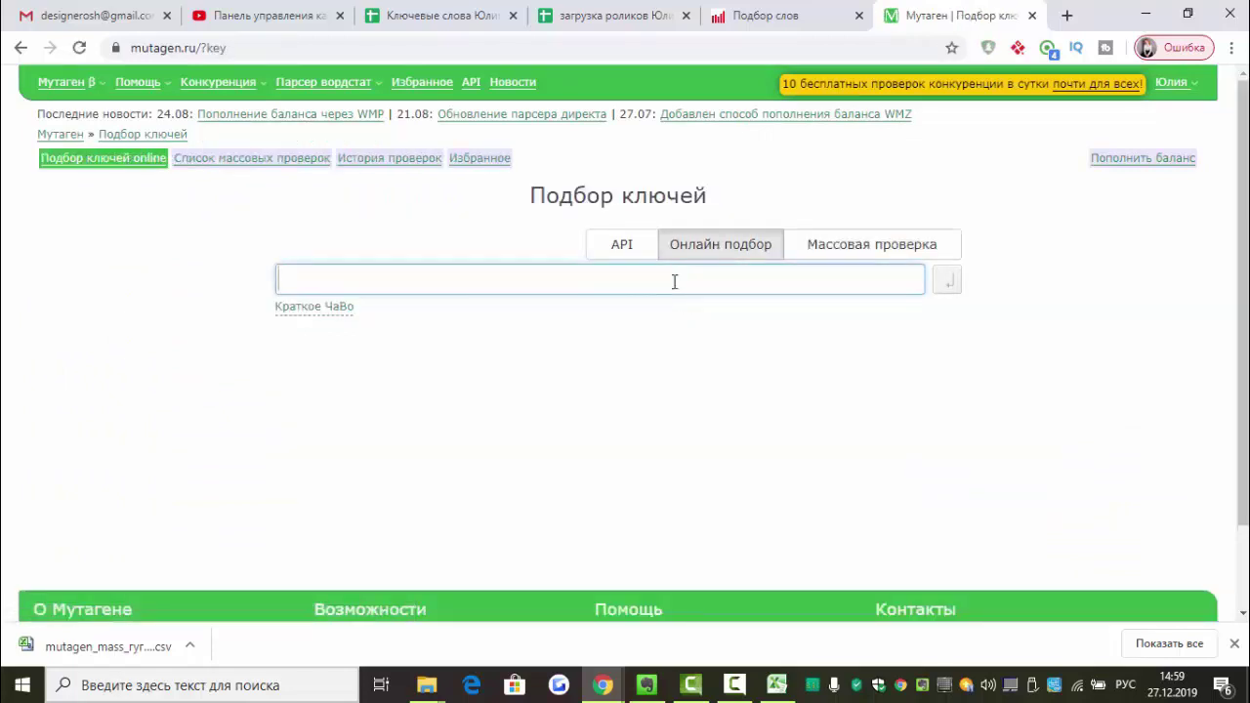
{"action": "key", "text": "ctrl+v"}
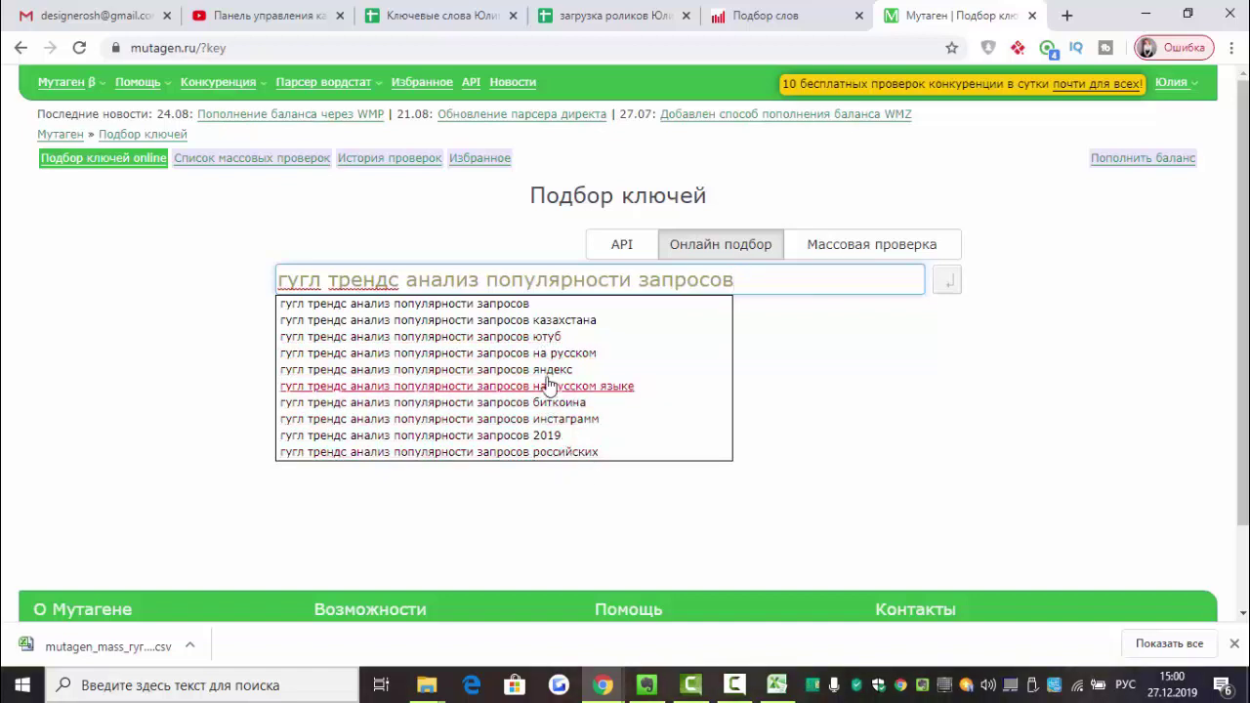
{"action": "left_click", "coordinate": [550, 337]}
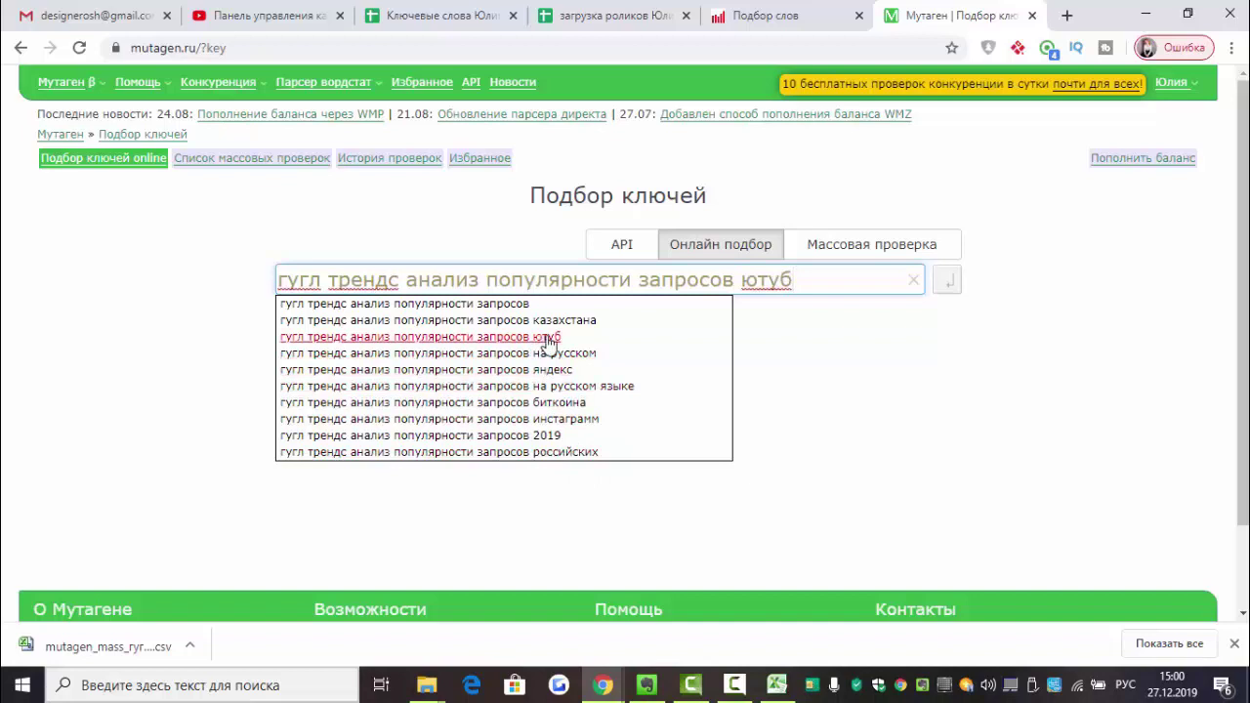
{"action": "left_click", "coordinate": [943, 286]}
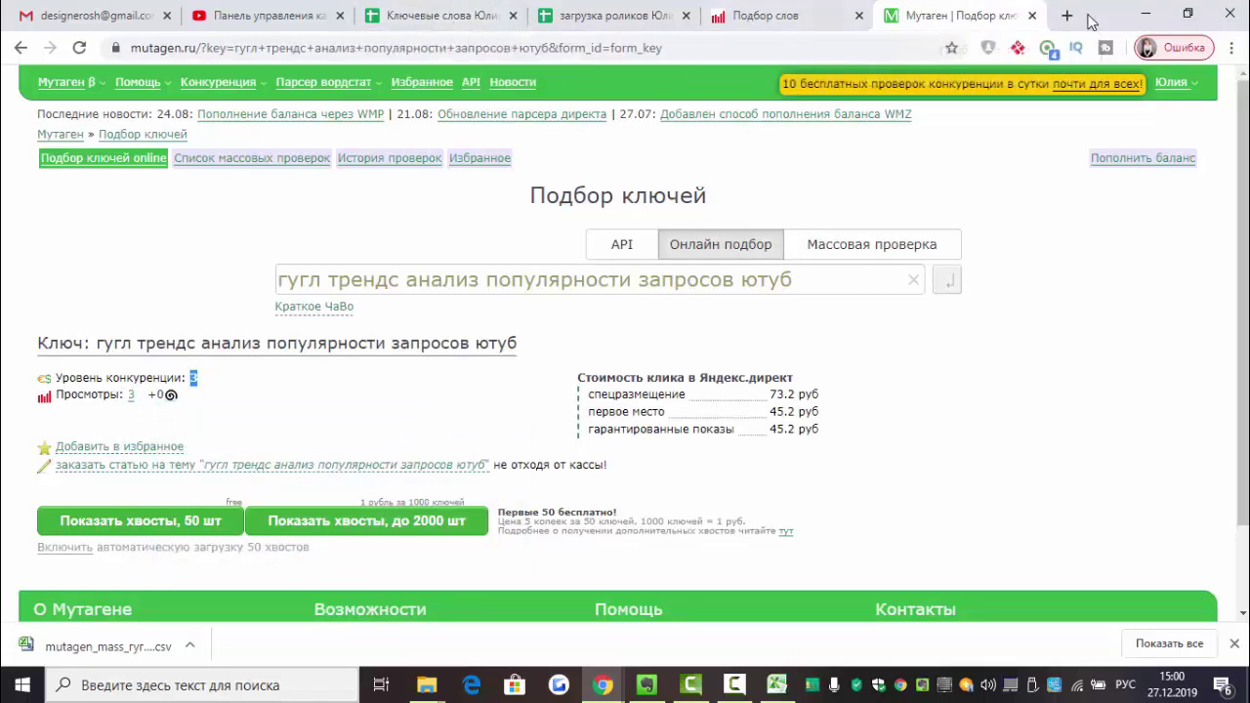
- Minimize the browser, then close the exported Mutagen workbook and the Downloads folder to reach the video folder
{"action": "left_click", "coordinate": [1147, 11]}
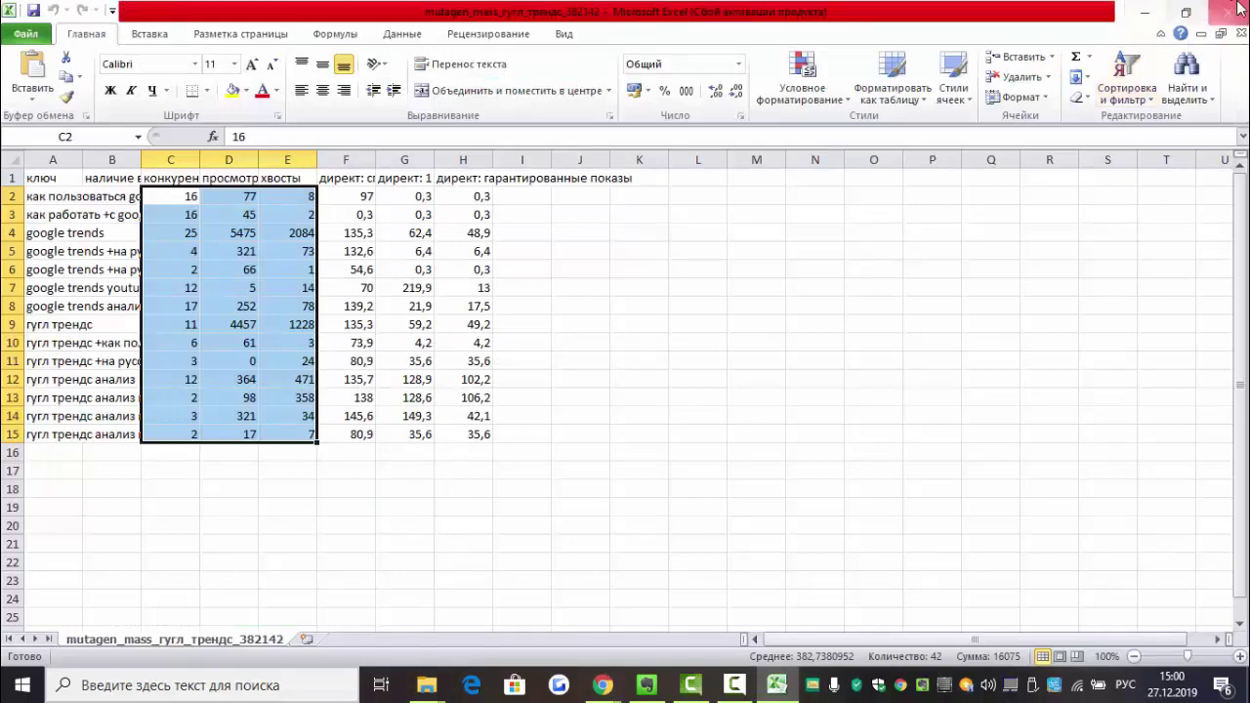
{"action": "left_click", "coordinate": [1154, 11]}
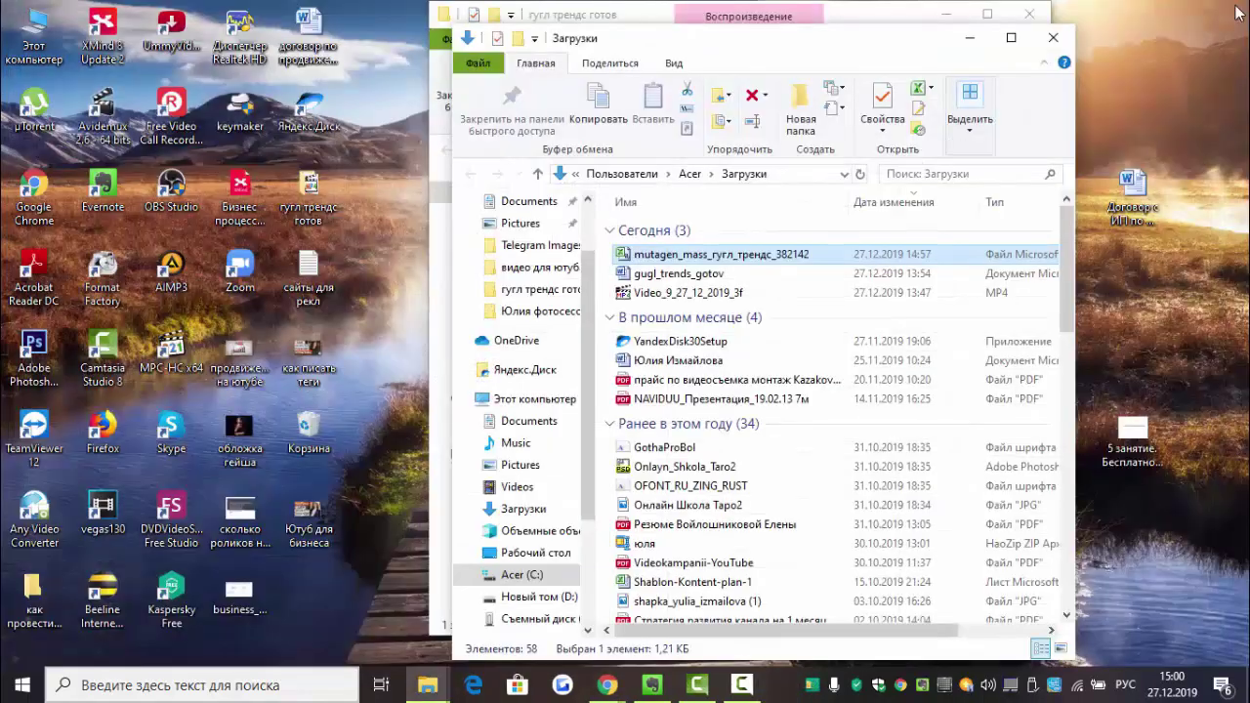
{"action": "left_click", "coordinate": [1053, 38]}
- Rename the video file in the "гугл трендс готов" folder to the copied phrase "гугл трендс анализ популярности запросов"
{"action": "left_click", "coordinate": [667, 287]}
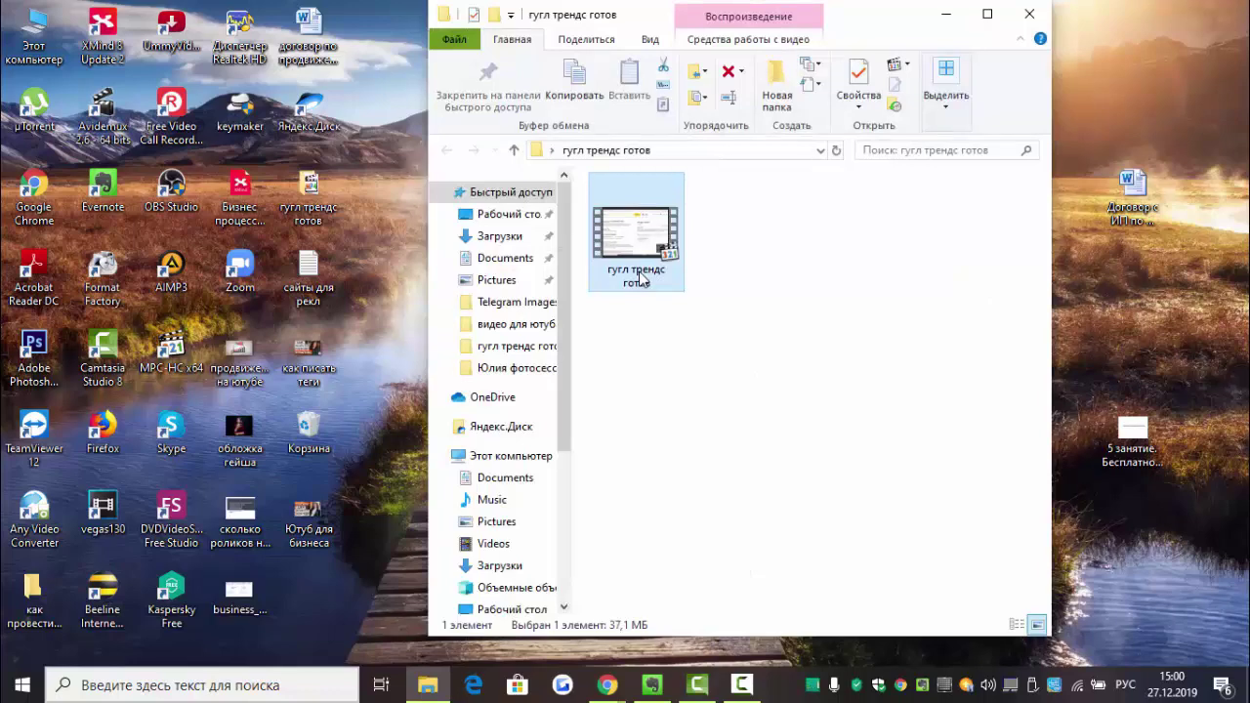
{"action": "left_click", "coordinate": [640, 281]}
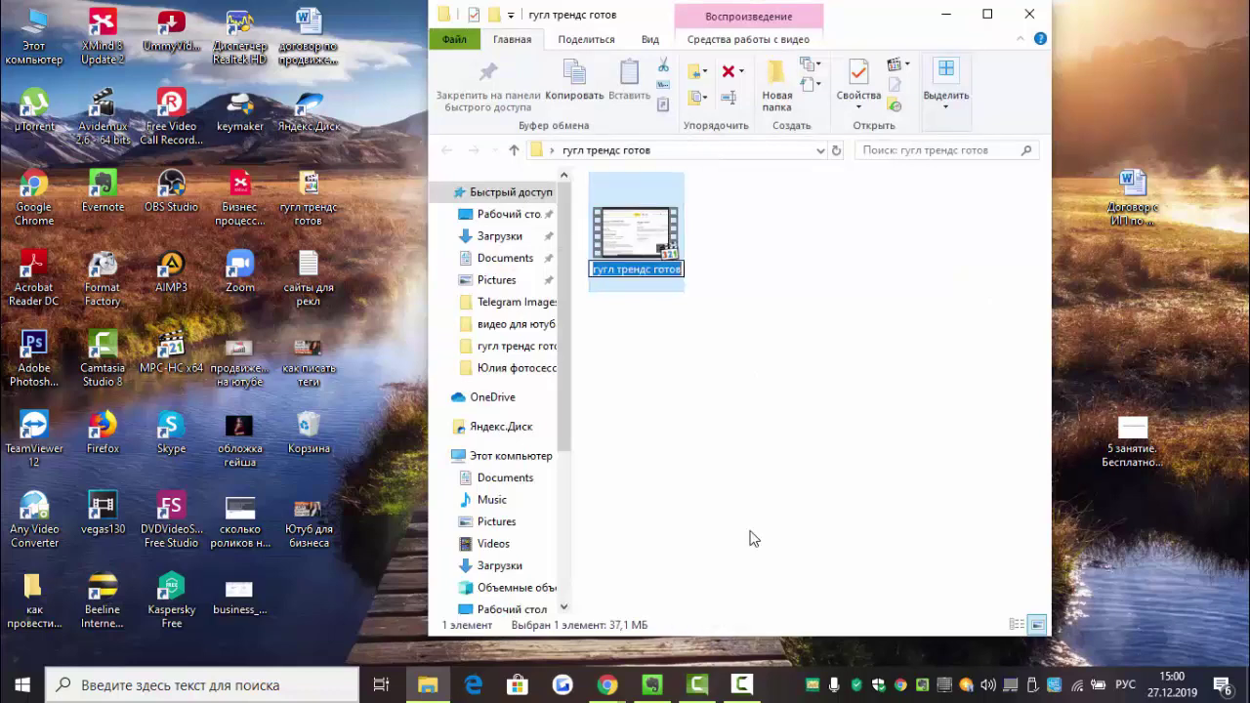
{"action": "key", "text": "ctrl+v"}
{"action": "key", "text": "Return"}
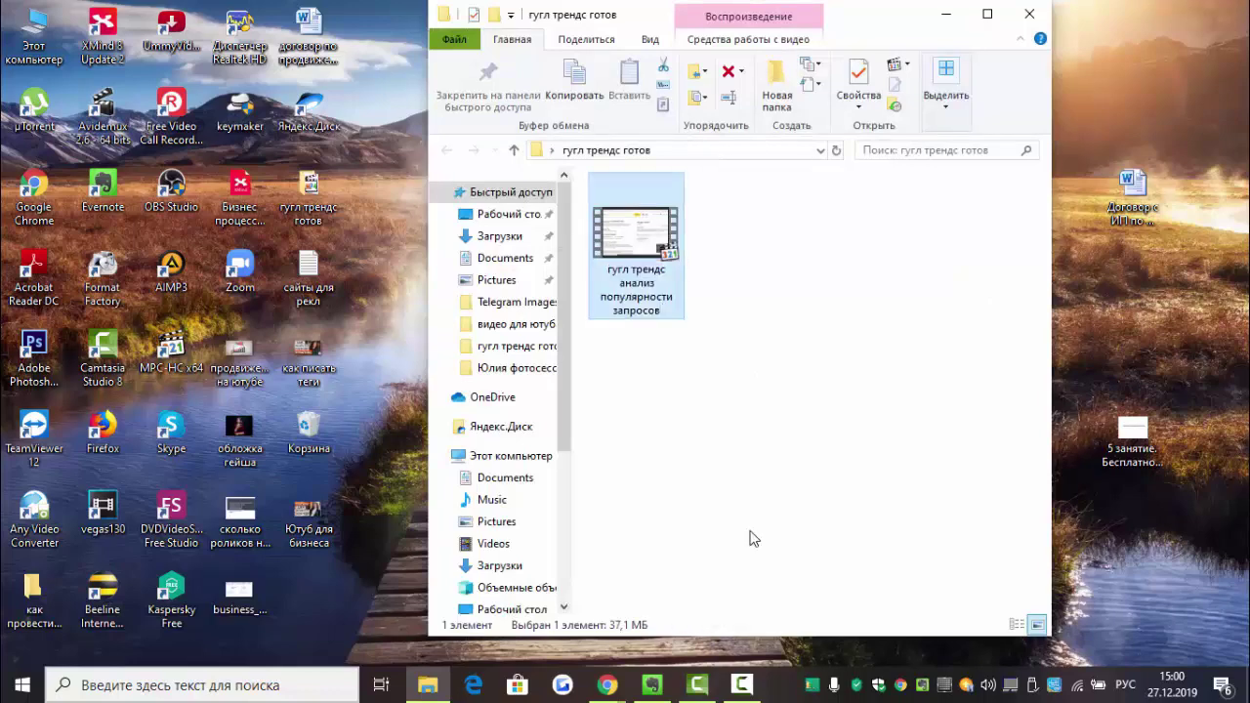
- Copy the video file's full name, then shorten the name to "гугл трендс"
{"action": "right_click", "coordinate": [662, 302]}
{"action": "left_click", "coordinate": [748, 626]}
{"action": "key", "text": "ctrl+c"}
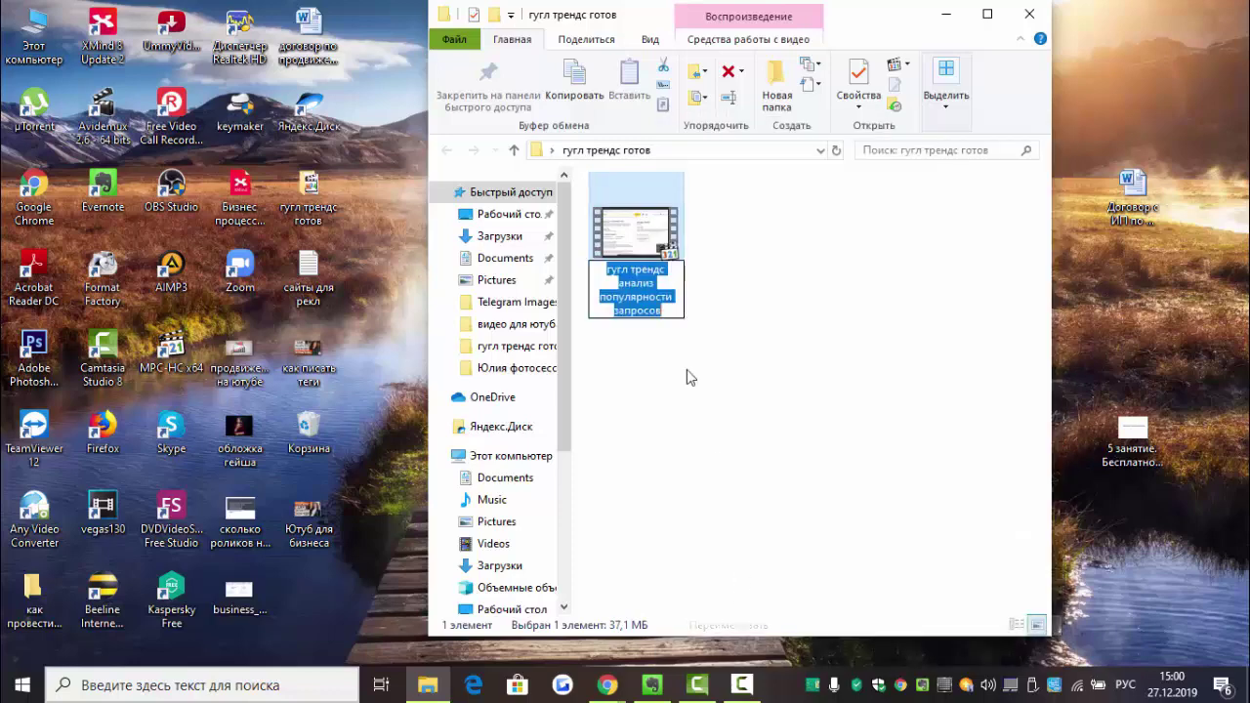
{"action": "left_click_drag", "start_coordinate": [672, 311], "coordinate": [619, 282]}
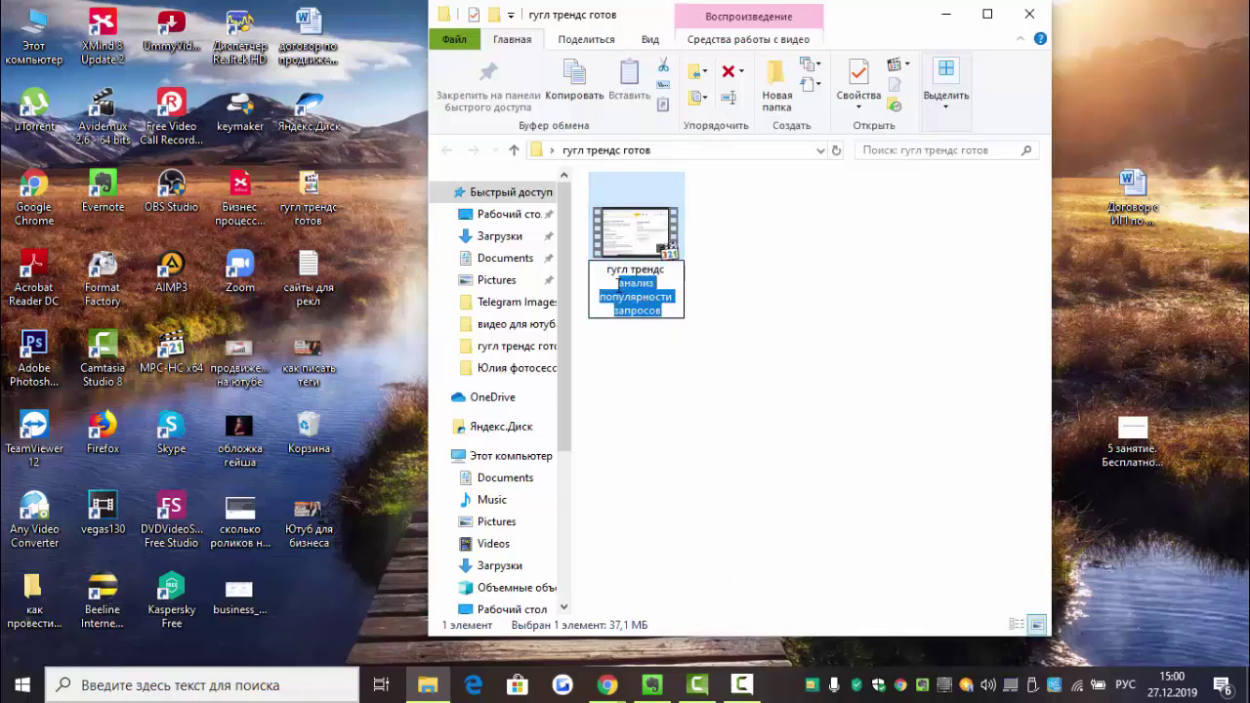
{"action": "key", "text": "BackSpace"}
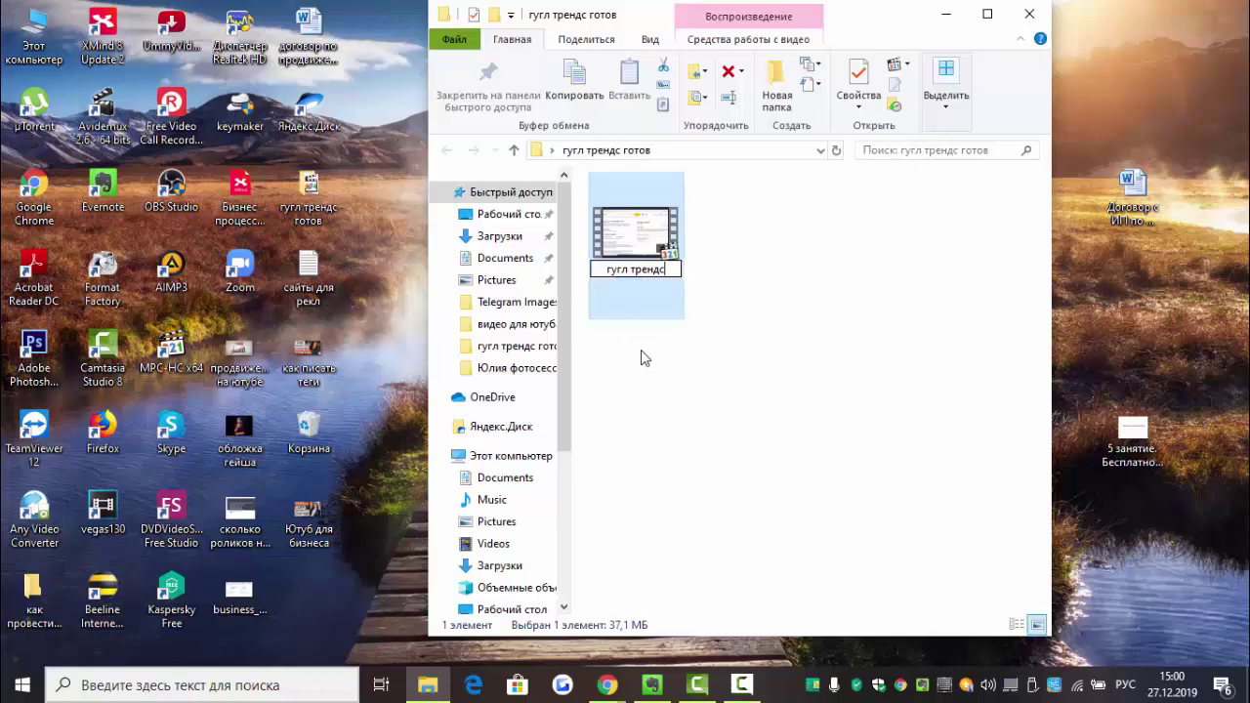
{"action": "key", "text": "Return"}
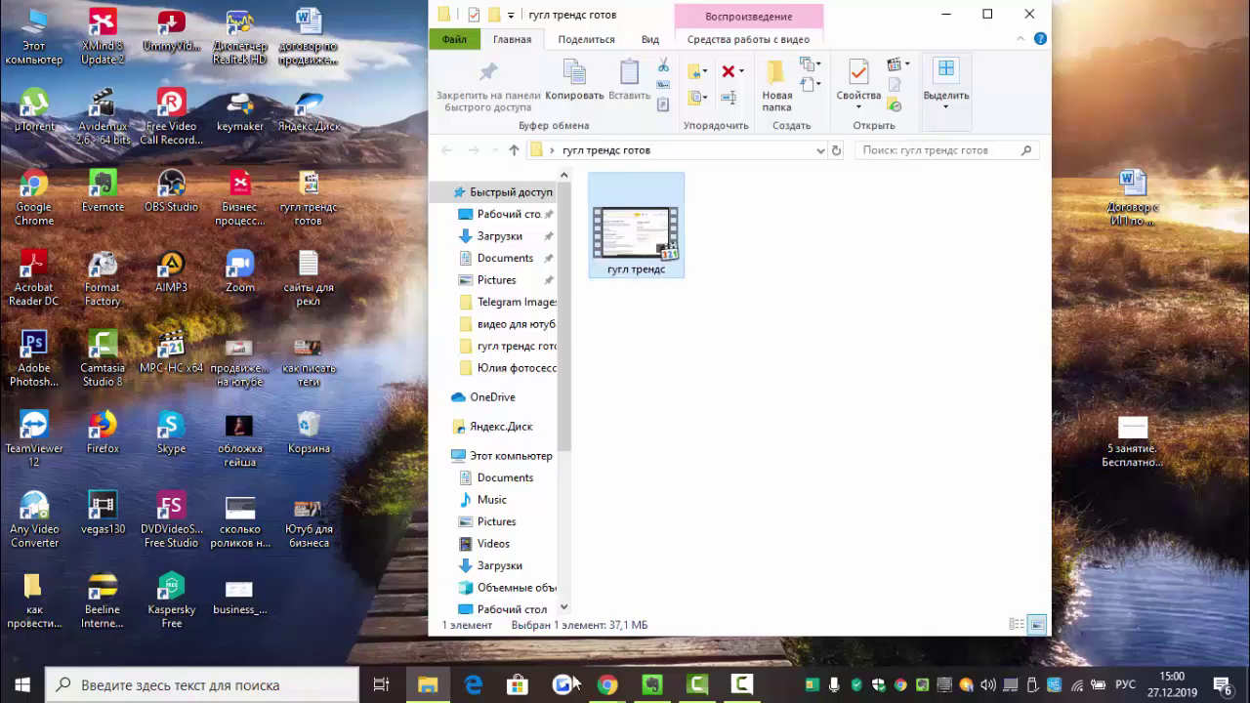
- Switch to the video upload schedule spreadsheet in Chrome and hide the downloads bar
{"action": "left_click", "coordinate": [607, 686]}
{"action": "left_click", "coordinate": [564, 648]}
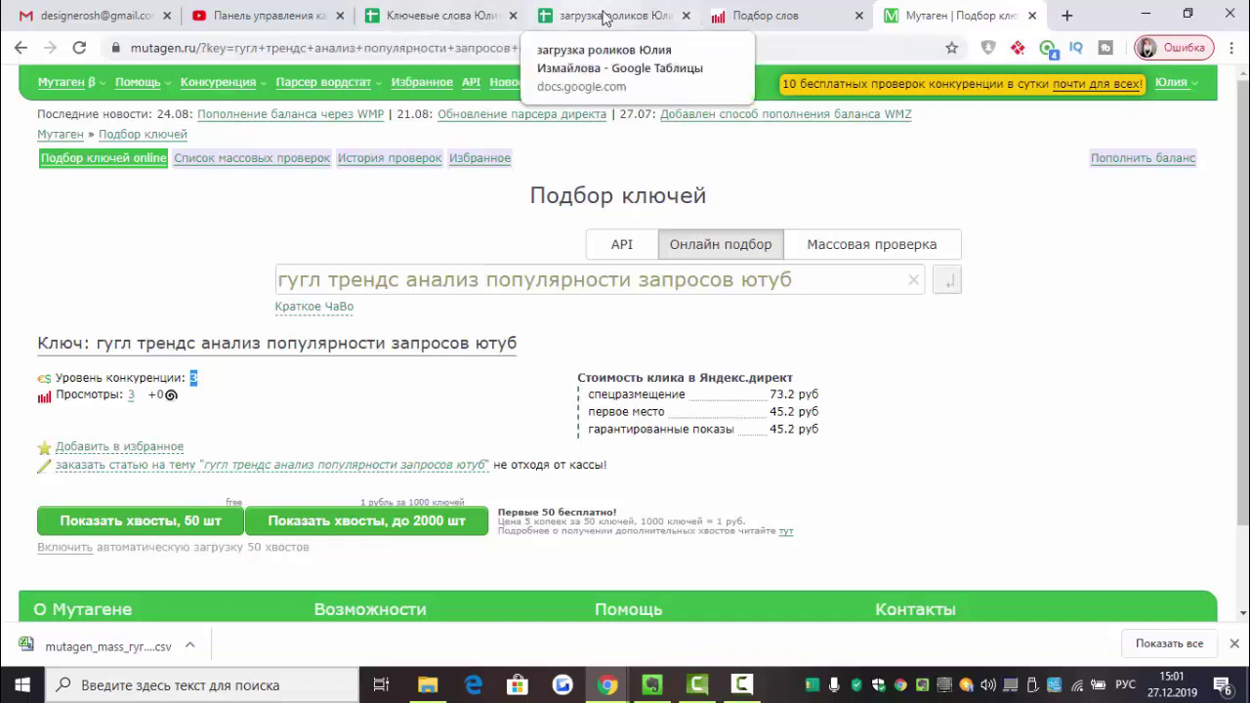
{"action": "left_click", "coordinate": [605, 17]}
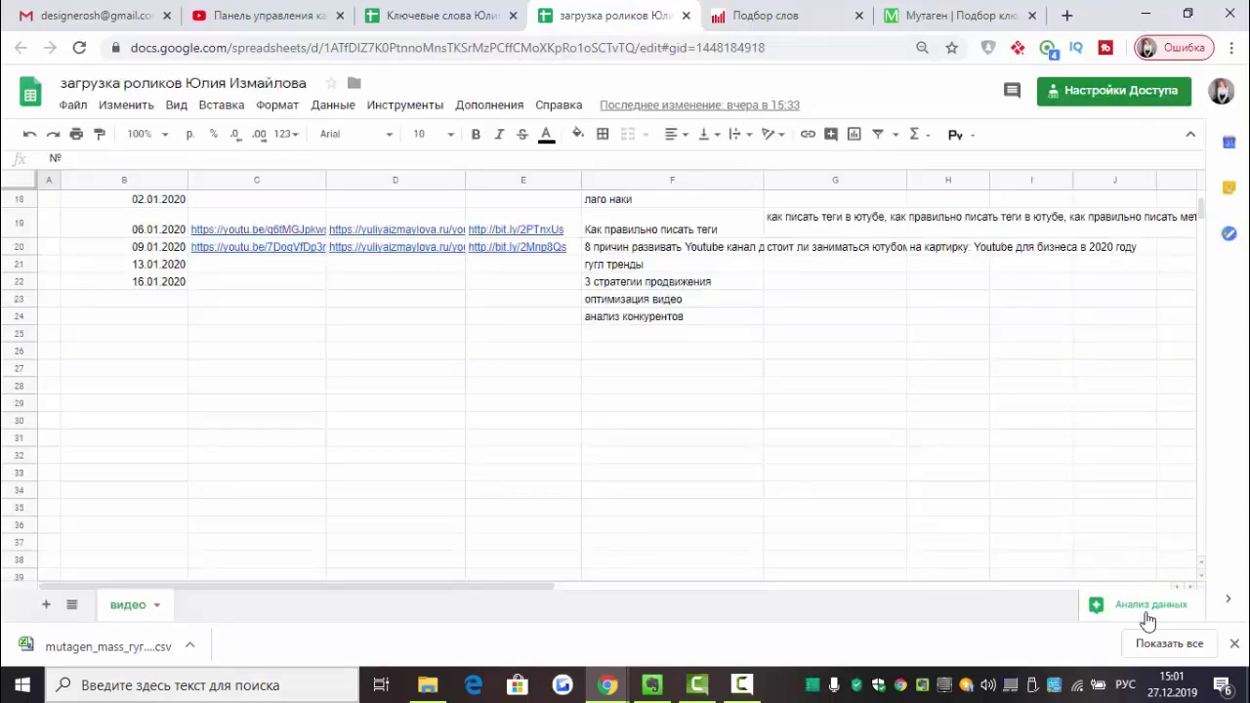
{"action": "left_click", "coordinate": [1235, 643]}
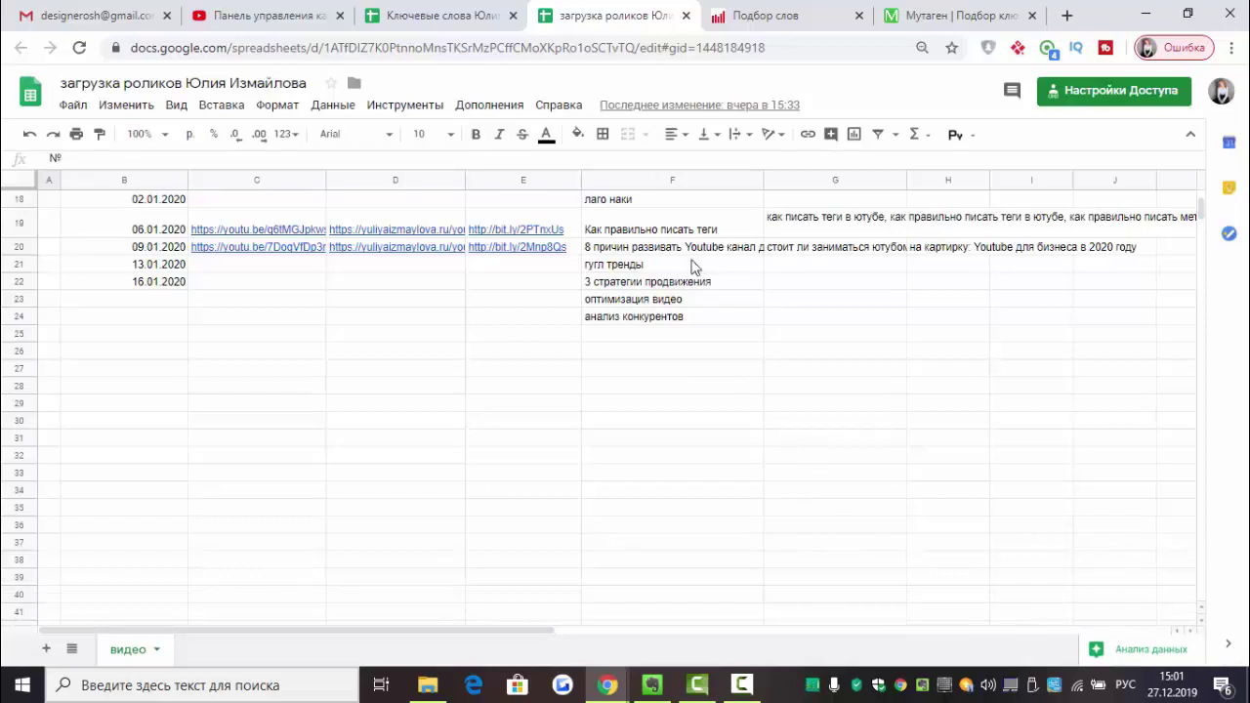
- Consult the keyword spreadsheet and replace the F21 title in the upload schedule with "Как пользоваться гугл трендс анализ популярности запросов"
{"action": "left_click", "coordinate": [452, 26]}
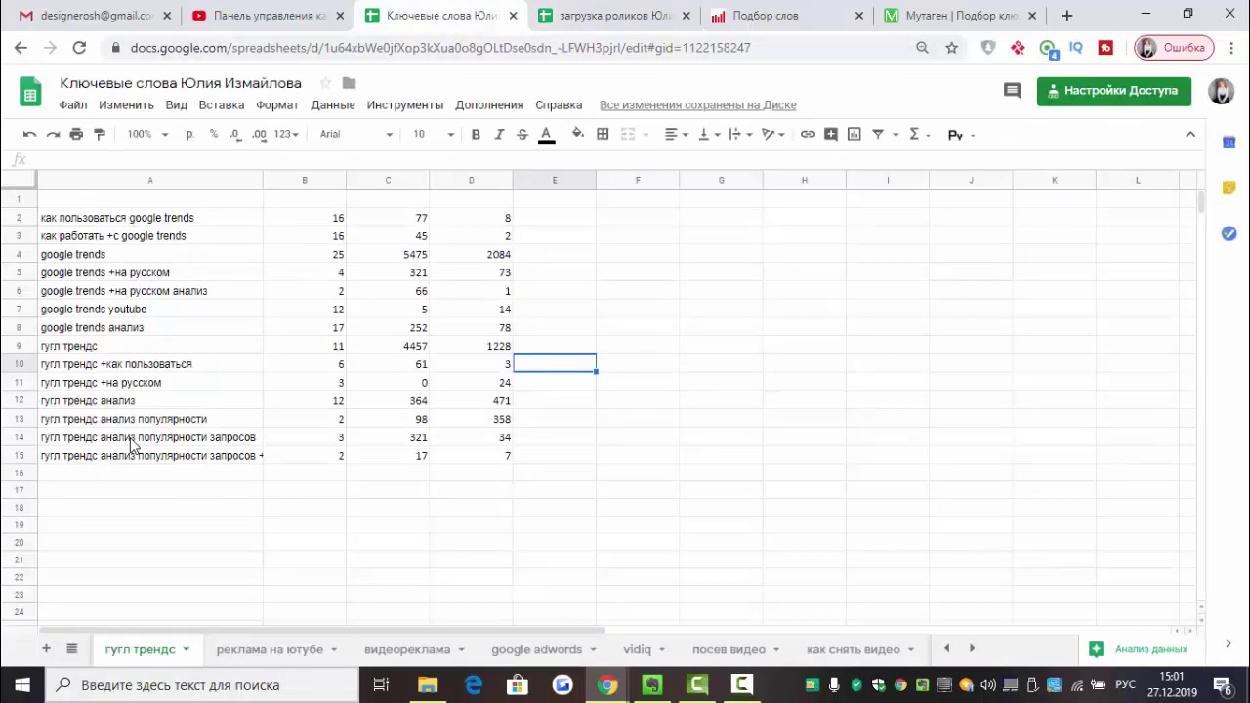
{"action": "left_click", "coordinate": [589, 14]}
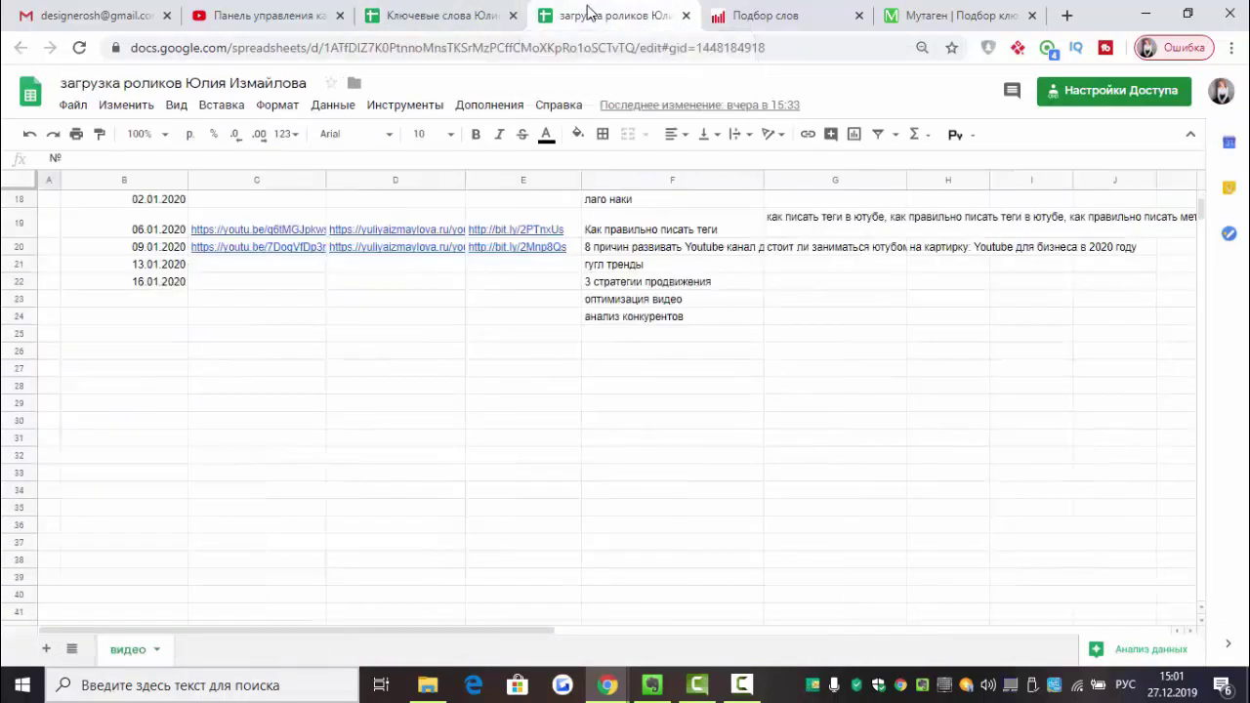
{"action": "left_click", "coordinate": [655, 271]}
{"action": "double_click", "coordinate": [654, 270]}
{"action": "left_click_drag", "start_coordinate": [655, 269], "coordinate": [573, 266]}
{"action": "type", "text": "Как"}
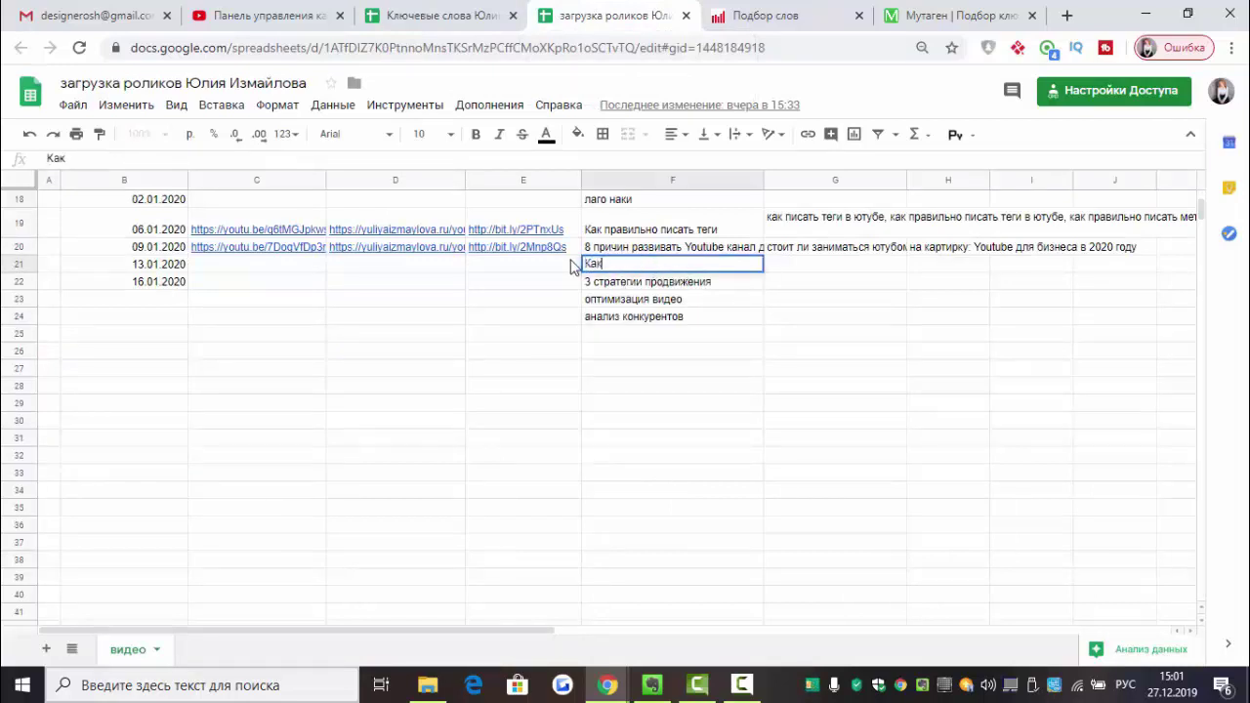
{"action": "type", "text": " пользова"}
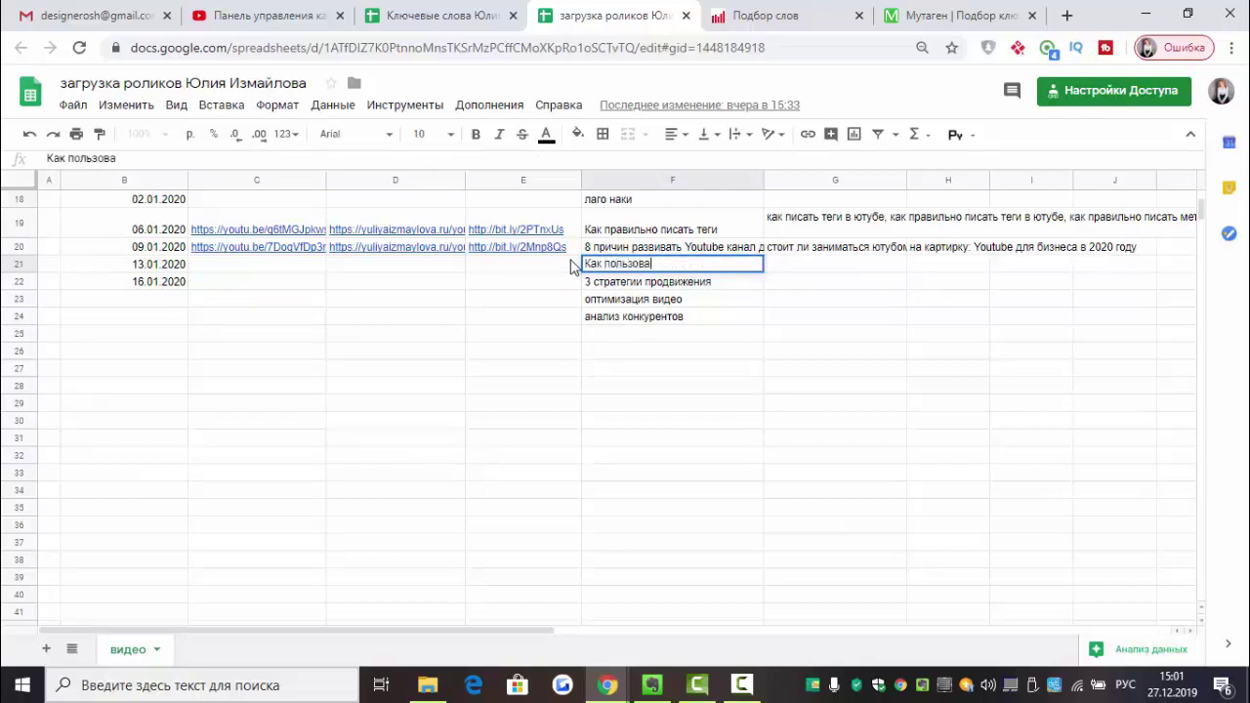
{"action": "type", "text": "ться"}
{"action": "key", "text": "ctrl+v"}
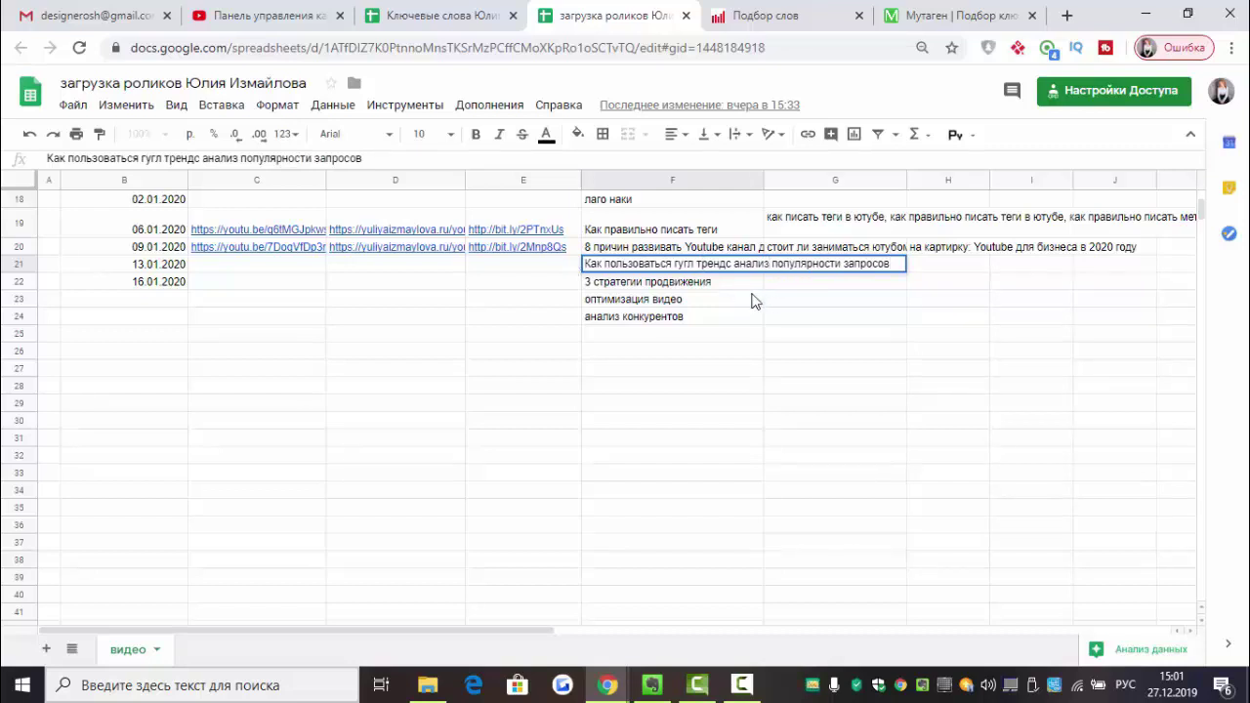
- Insert "и делать" before "анализ" in the F21 title and end it with a question mark
{"action": "left_click", "coordinate": [735, 264]}
{"action": "type", "text": "и делать"}
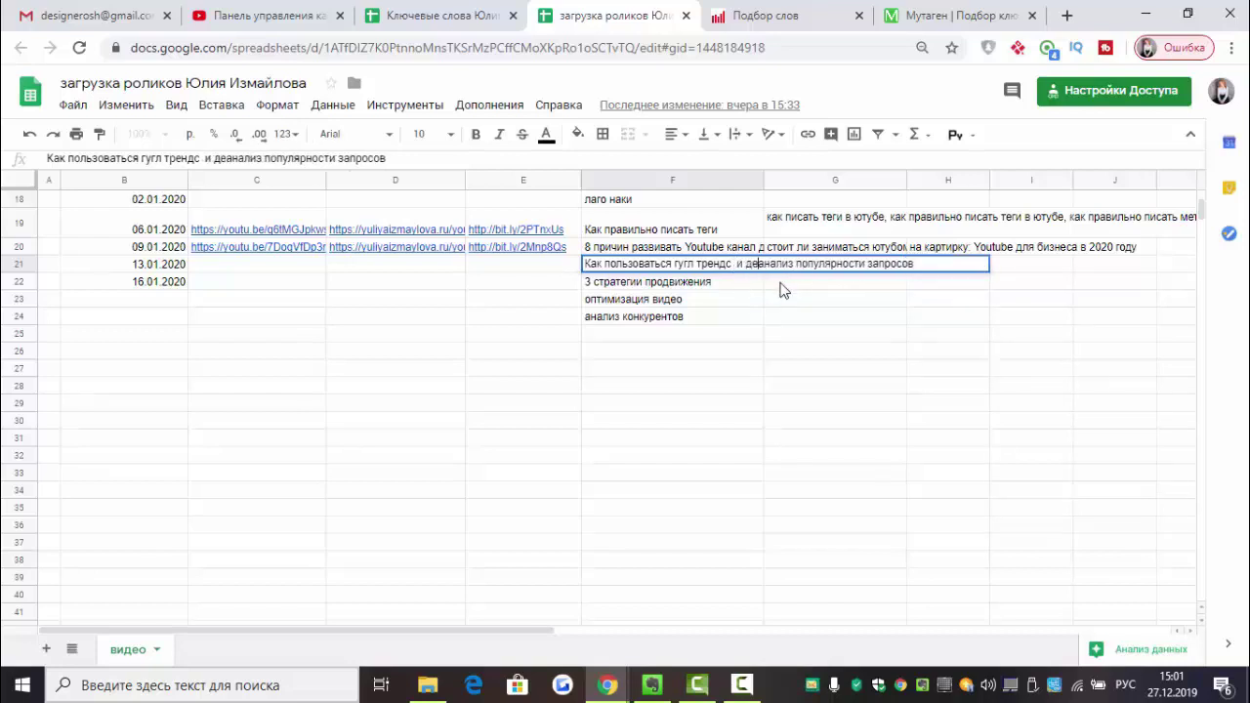
{"action": "left_click", "coordinate": [955, 264]}
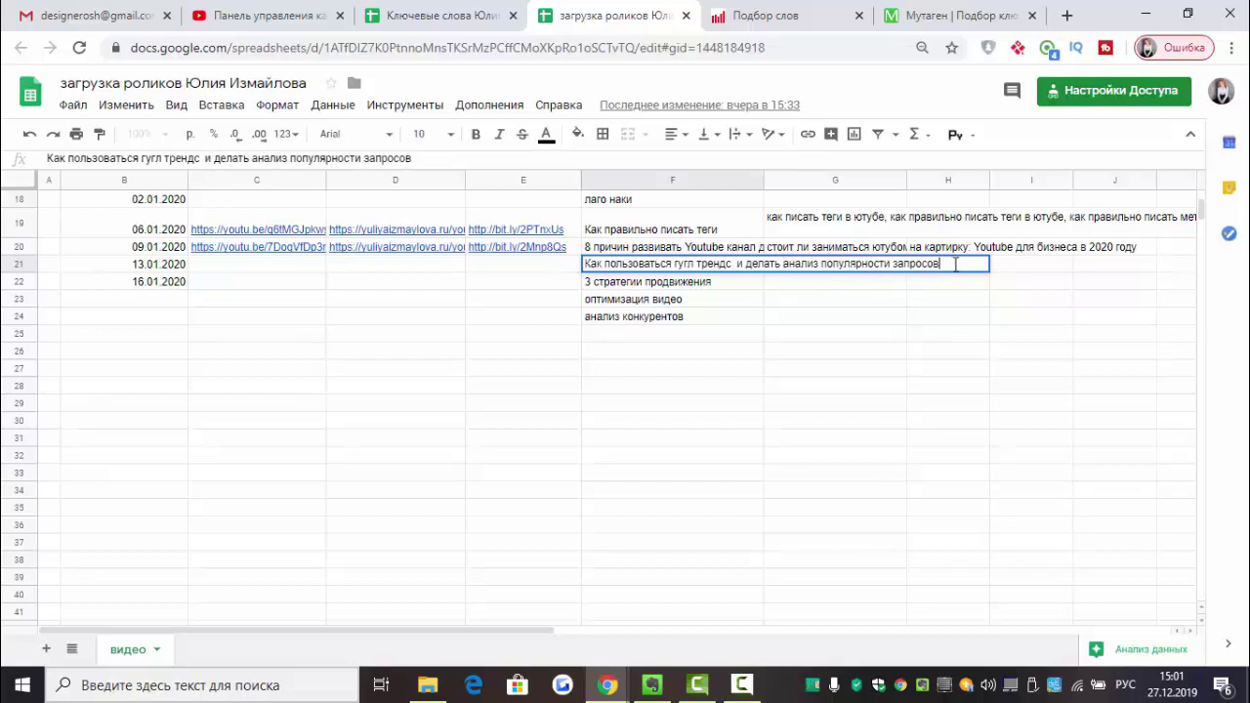
{"action": "type", "text": "?"}
{"action": "left_click", "coordinate": [779, 287]}
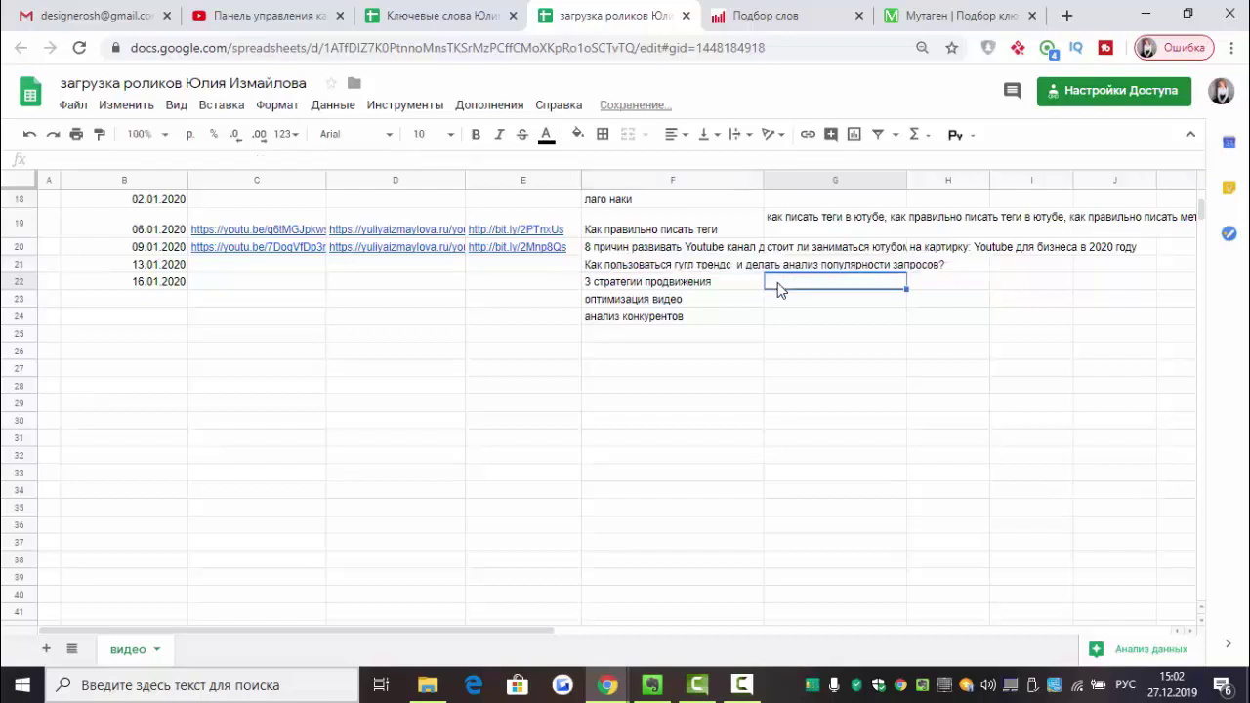
- Enter the thumbnail text "на картинку: Google Trends анализ трендов Youtube" in cell H21
{"action": "left_click", "coordinate": [740, 269]}
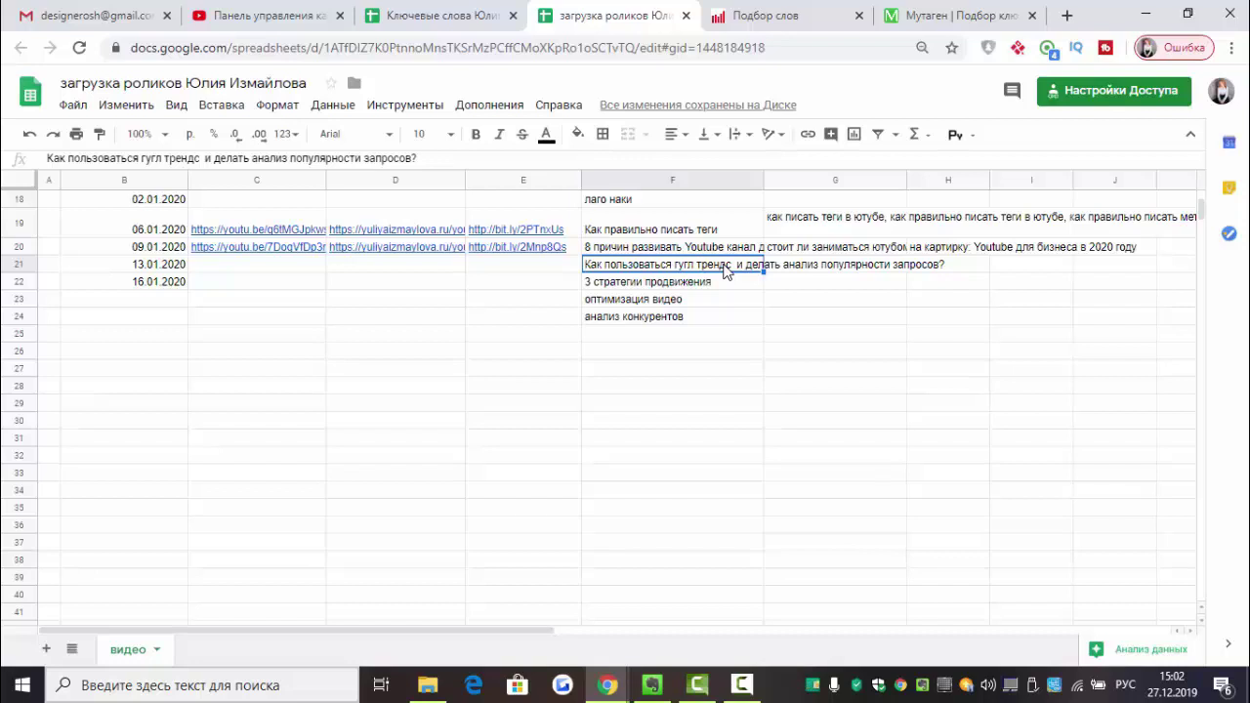
{"action": "left_click", "coordinate": [935, 274]}
{"action": "type", "text": "на карти"}
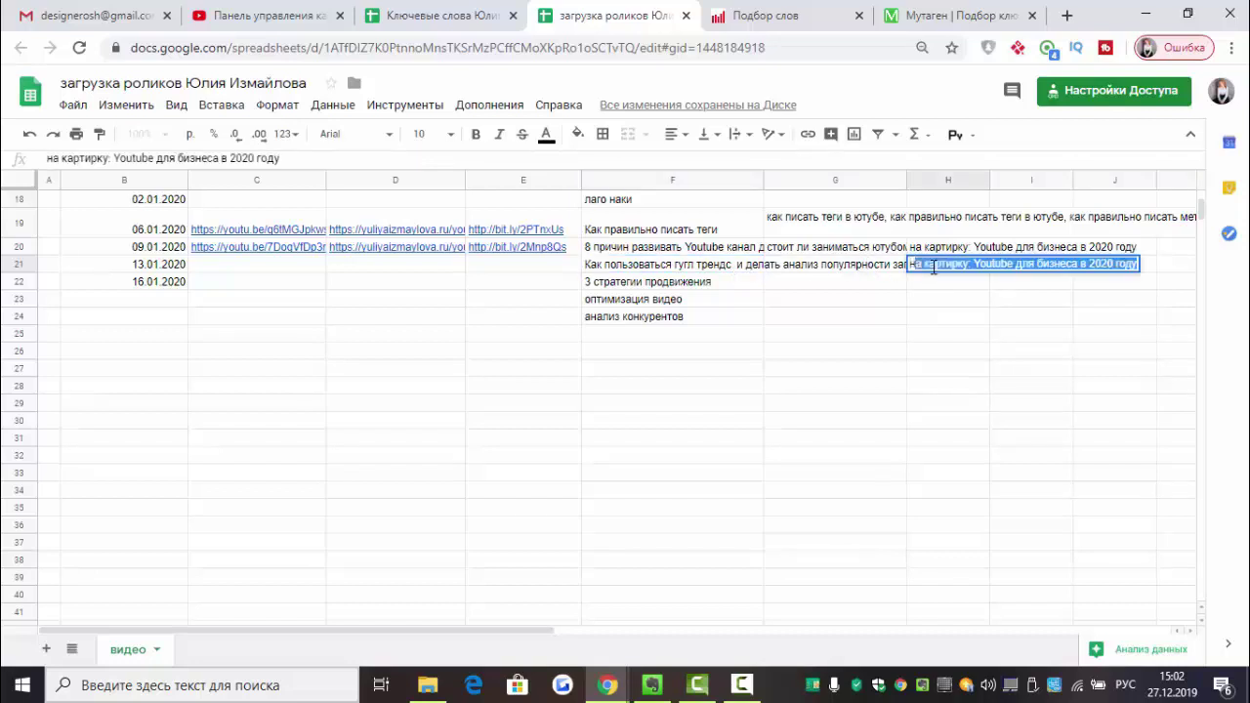
{"action": "type", "text": "нку"}
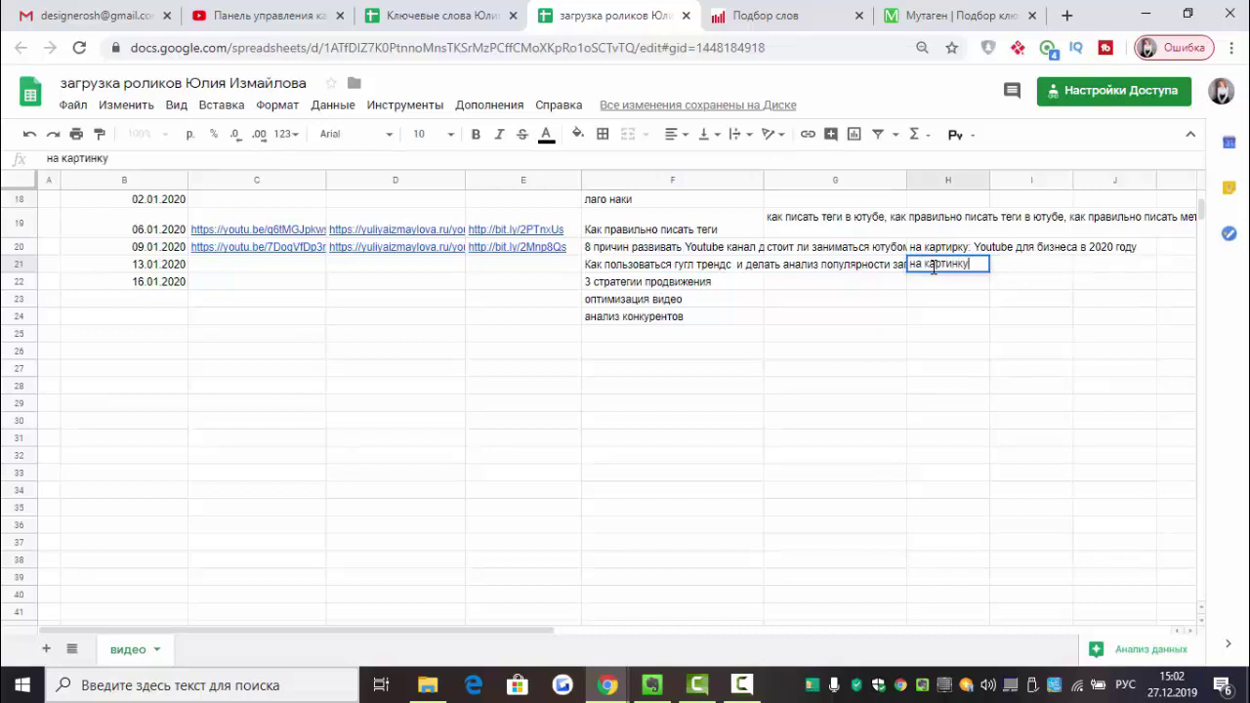
{"action": "type", "text": ":"}
{"action": "key", "text": "alt+shift"}
{"action": "type", "text": "Google Trends"}
{"action": "key", "text": "alt+shift"}
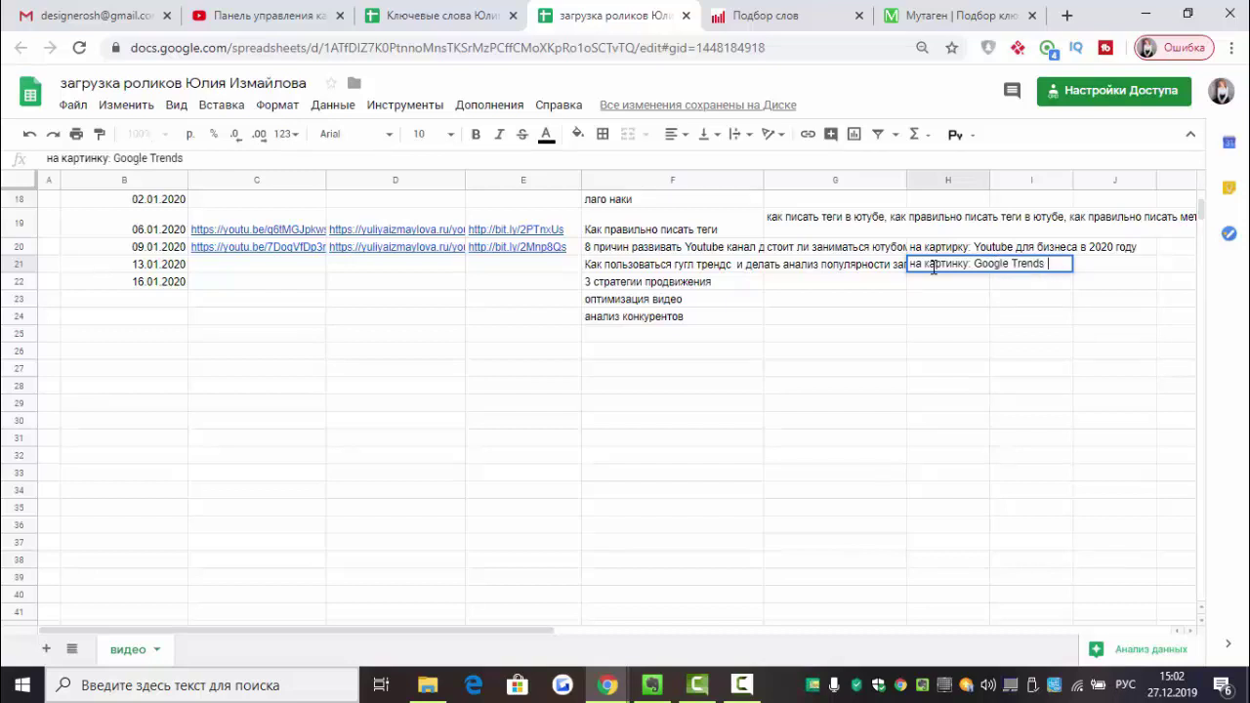
{"action": "type", "text": "анализ"}
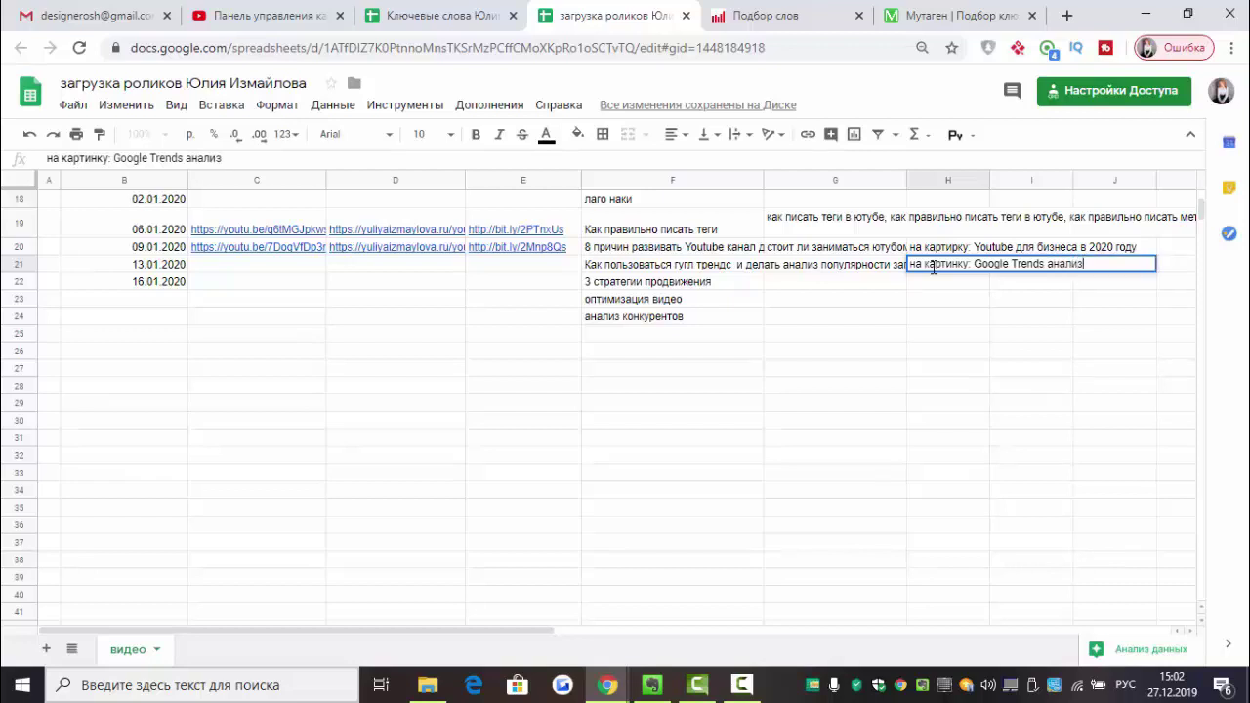
{"action": "type", "text": " трендов"}
{"action": "key", "text": "alt+shift"}
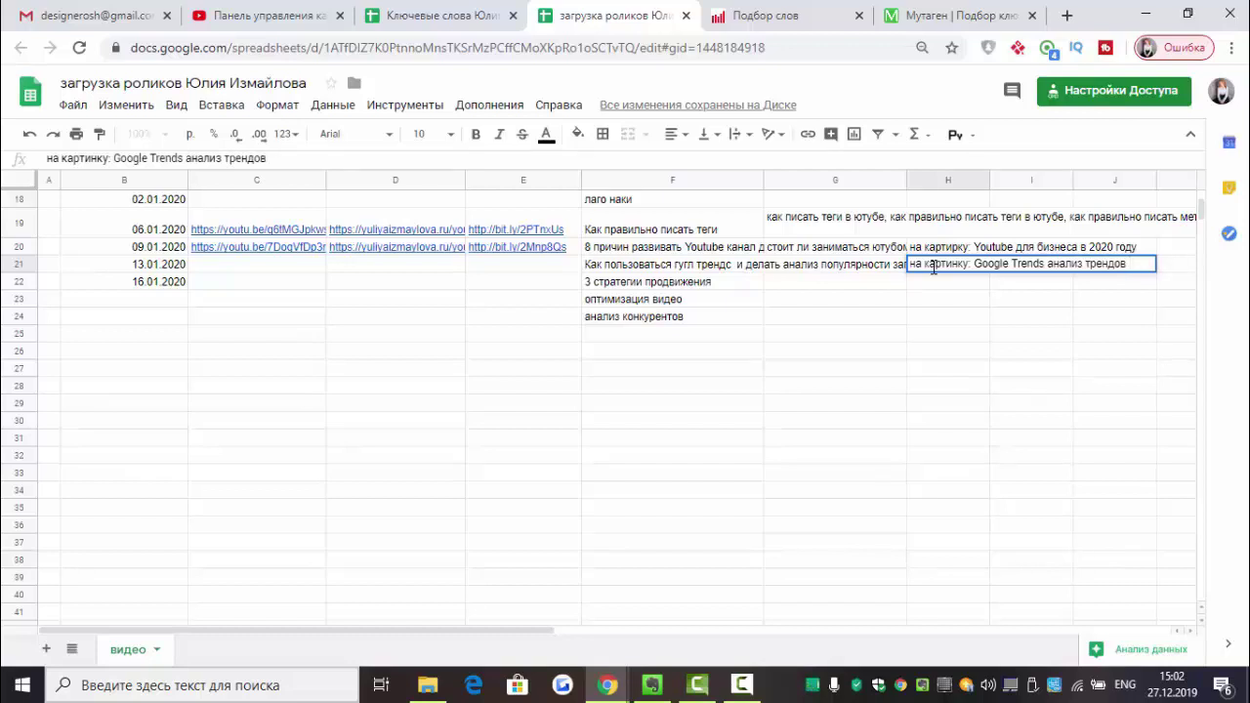
{"action": "type", "text": "Youtube"}
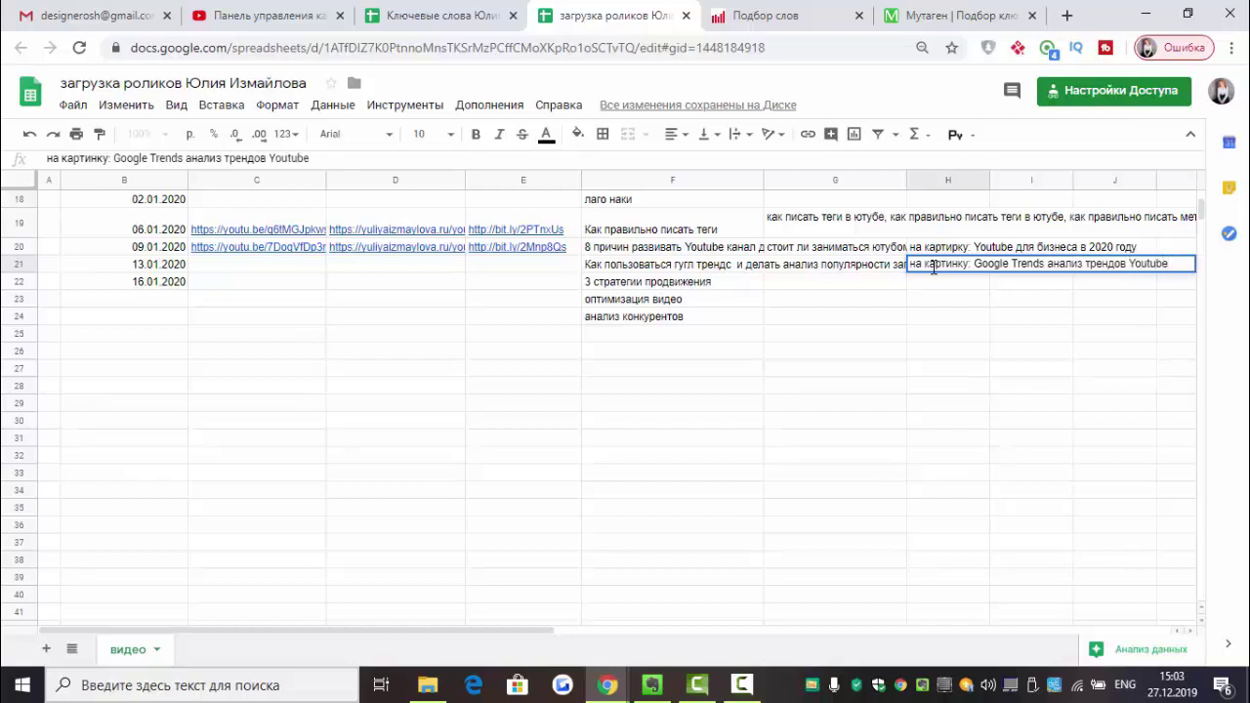
{"action": "left_click", "coordinate": [940, 339]}
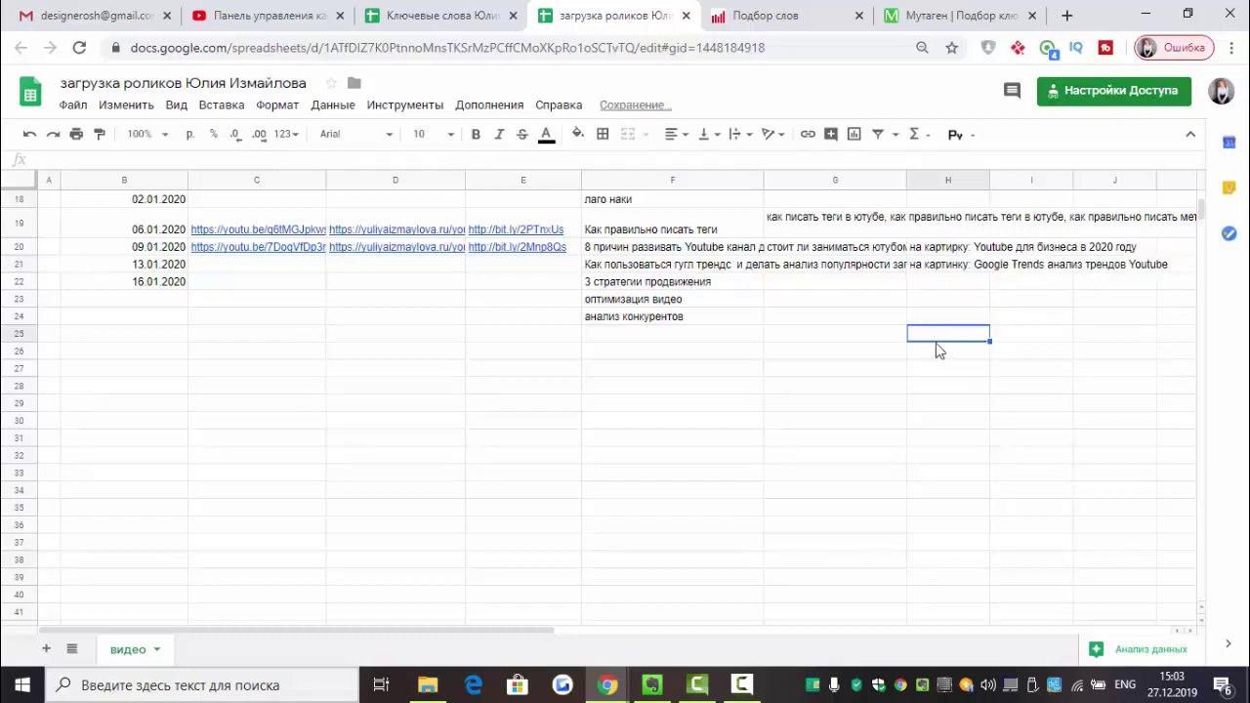
- Copy the keyword "гугл трендс анализ популярности запросов" from cell A14 of the keyword spreadsheet
{"action": "left_click", "coordinate": [427, 18]}
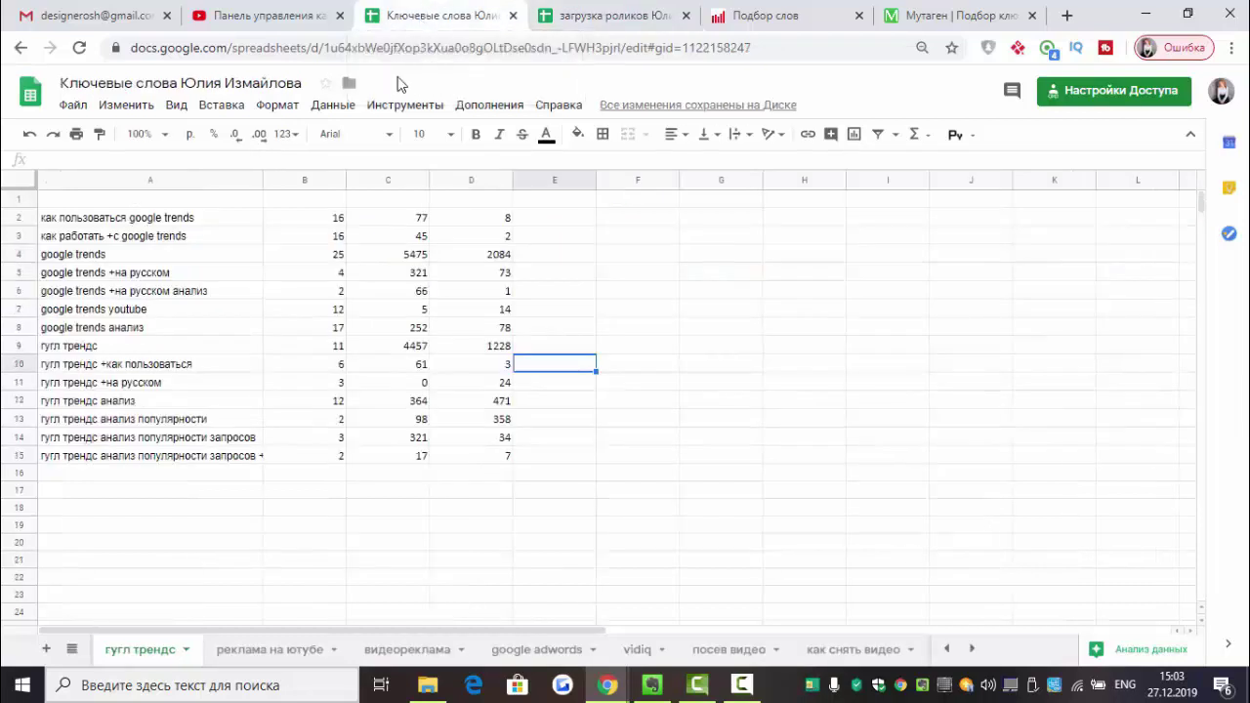
{"action": "left_click", "coordinate": [235, 439]}
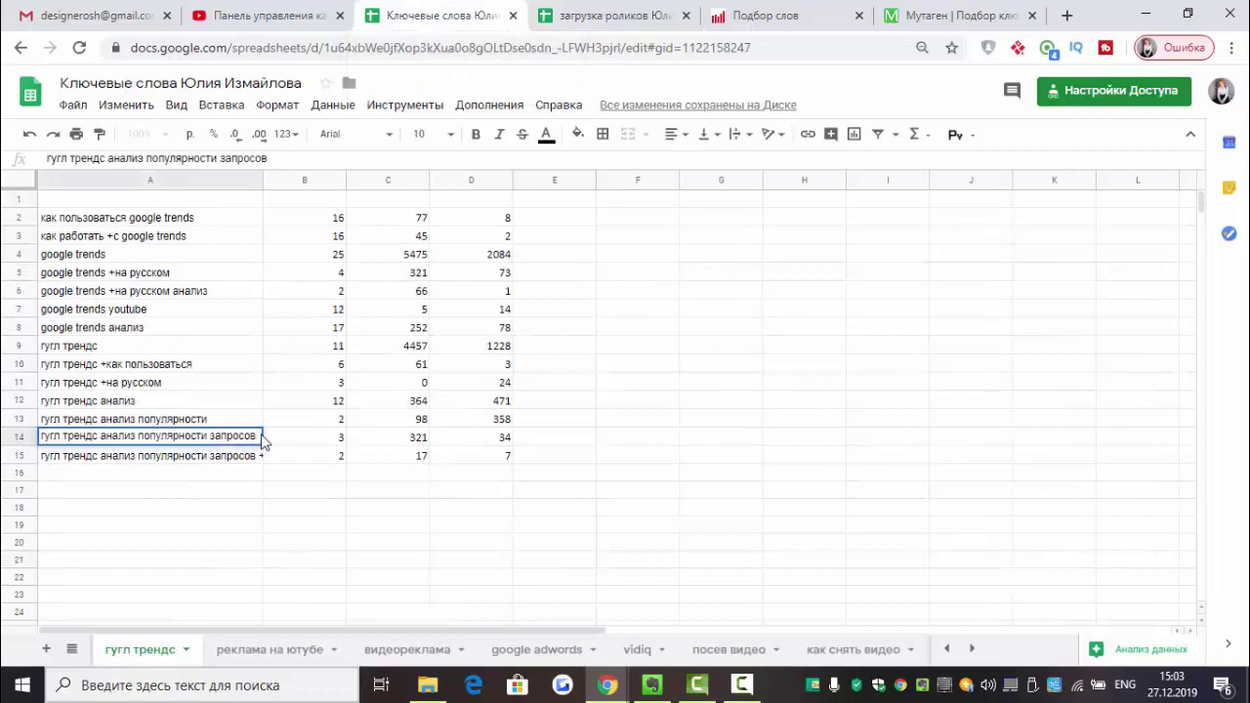
{"action": "left_click_drag", "start_coordinate": [259, 437], "coordinate": [5, 443]}
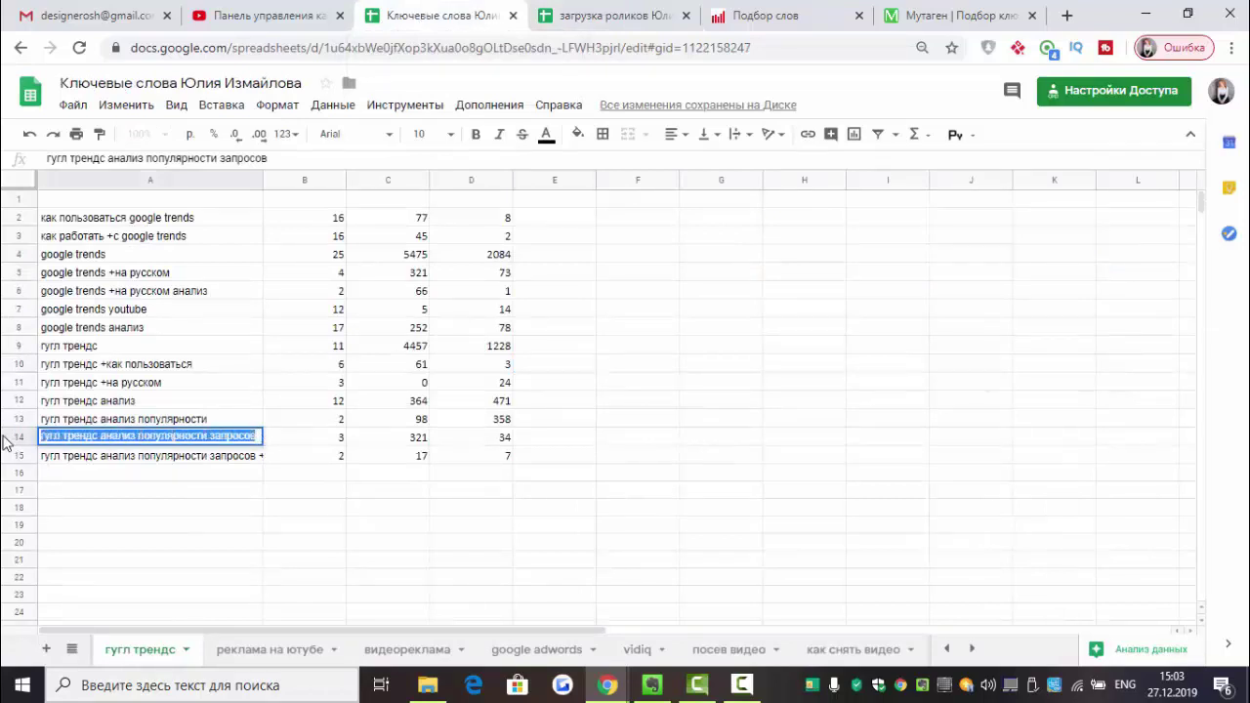
{"action": "right_click", "coordinate": [70, 435]}
{"action": "left_click", "coordinate": [153, 192]}
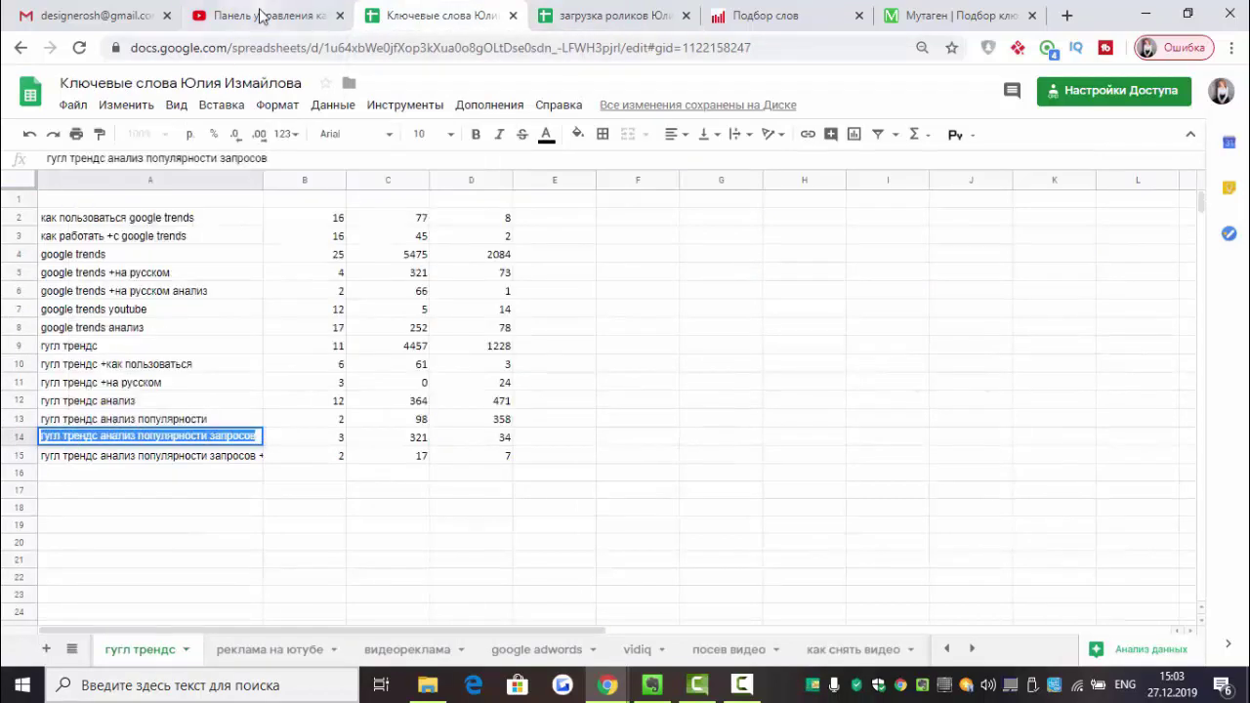
- Search YouTube for "гугл трендс анализ популярности запросов" and review the competing videos' titles, thumbnails and vidIQ data
{"action": "left_click", "coordinate": [293, 20]}
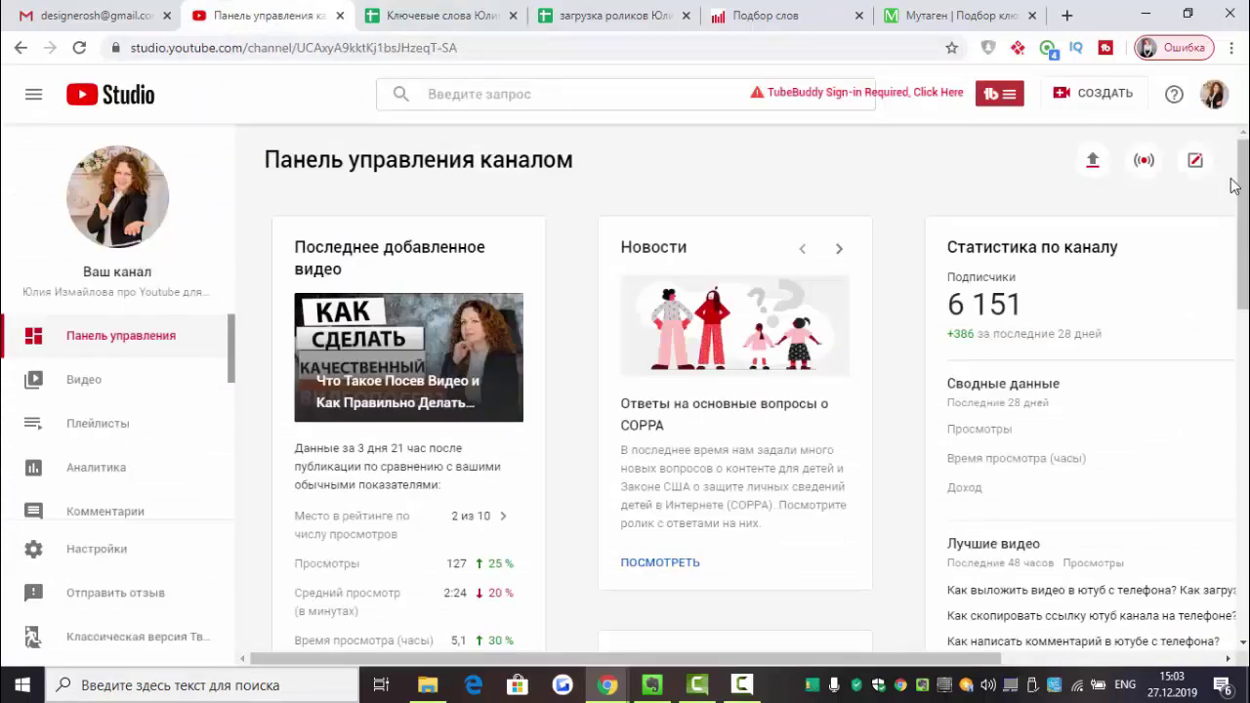
{"action": "left_click", "coordinate": [1212, 94]}
{"action": "left_click", "coordinate": [1041, 242]}
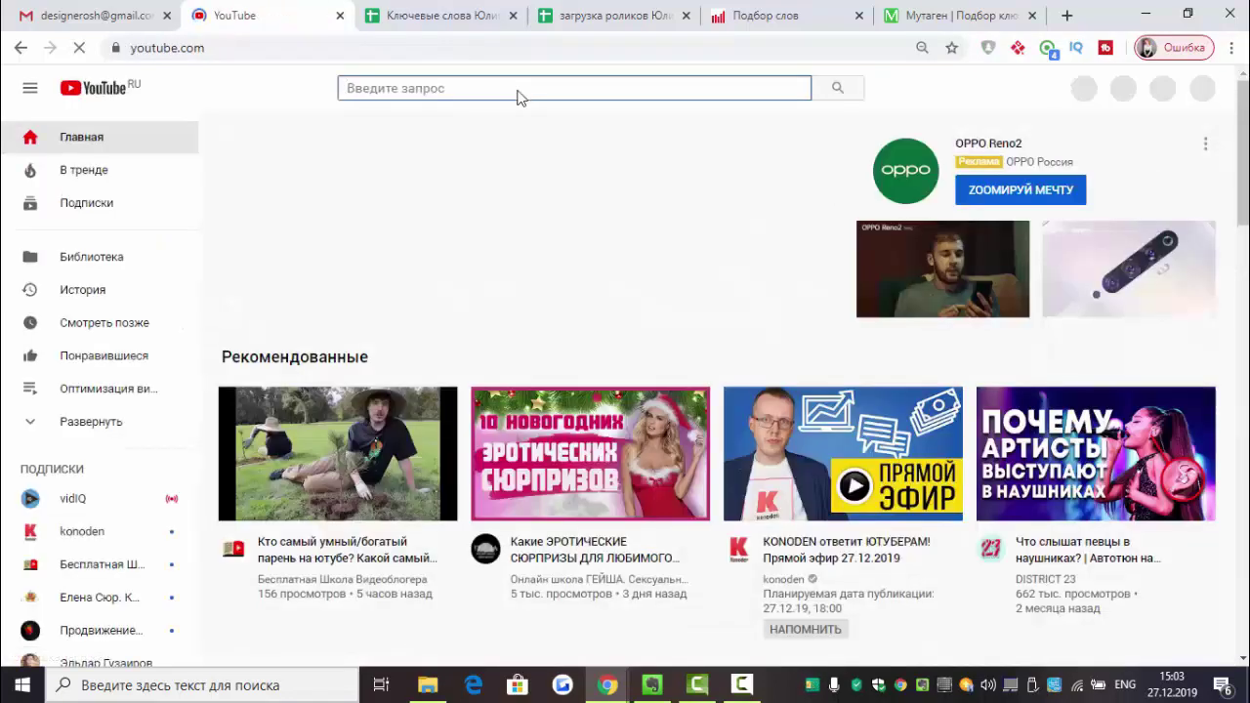
{"action": "key", "text": "ctrl+v"}
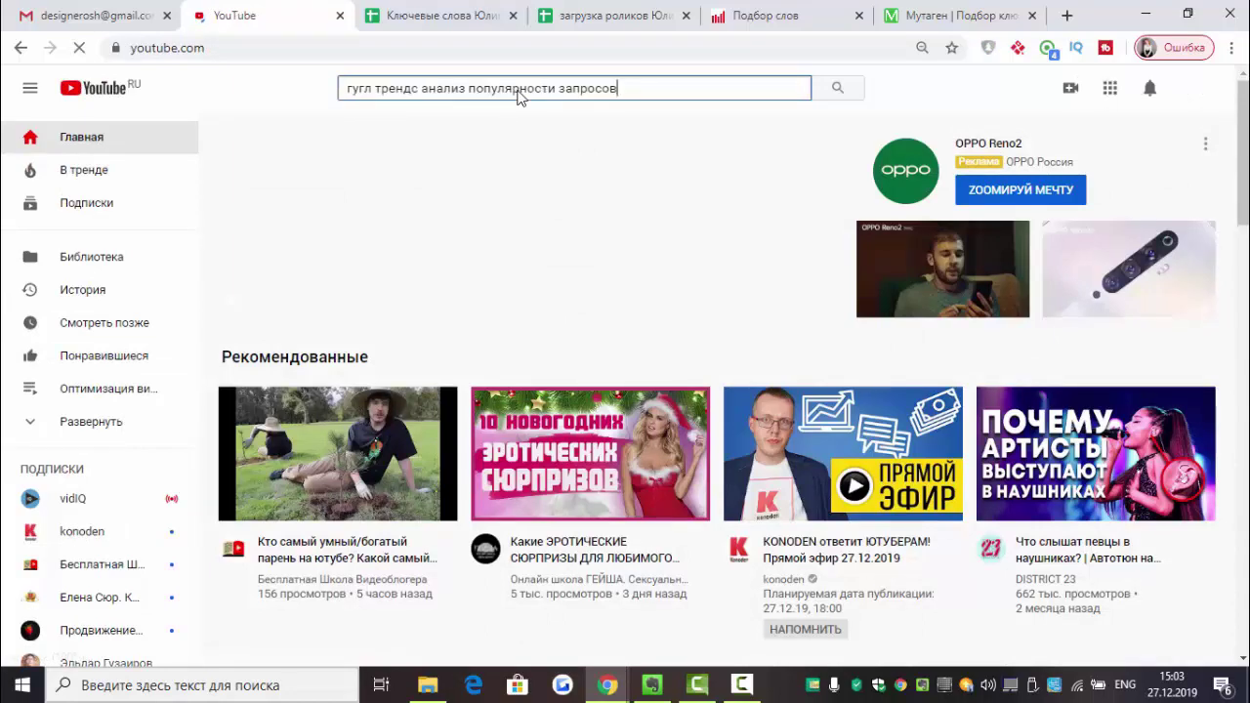
{"action": "key", "text": "Return"}
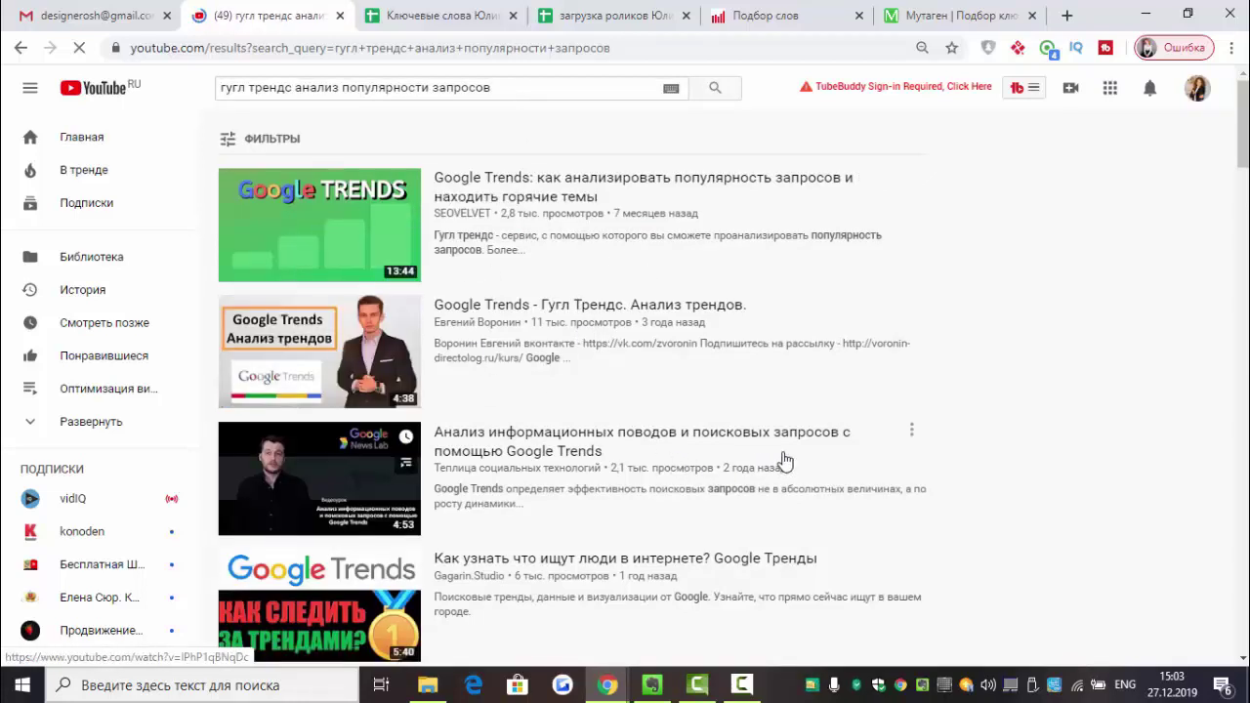
{"action": "scroll", "coordinate": [733, 479], "scroll_direction": "down", "scroll_amount": 1}
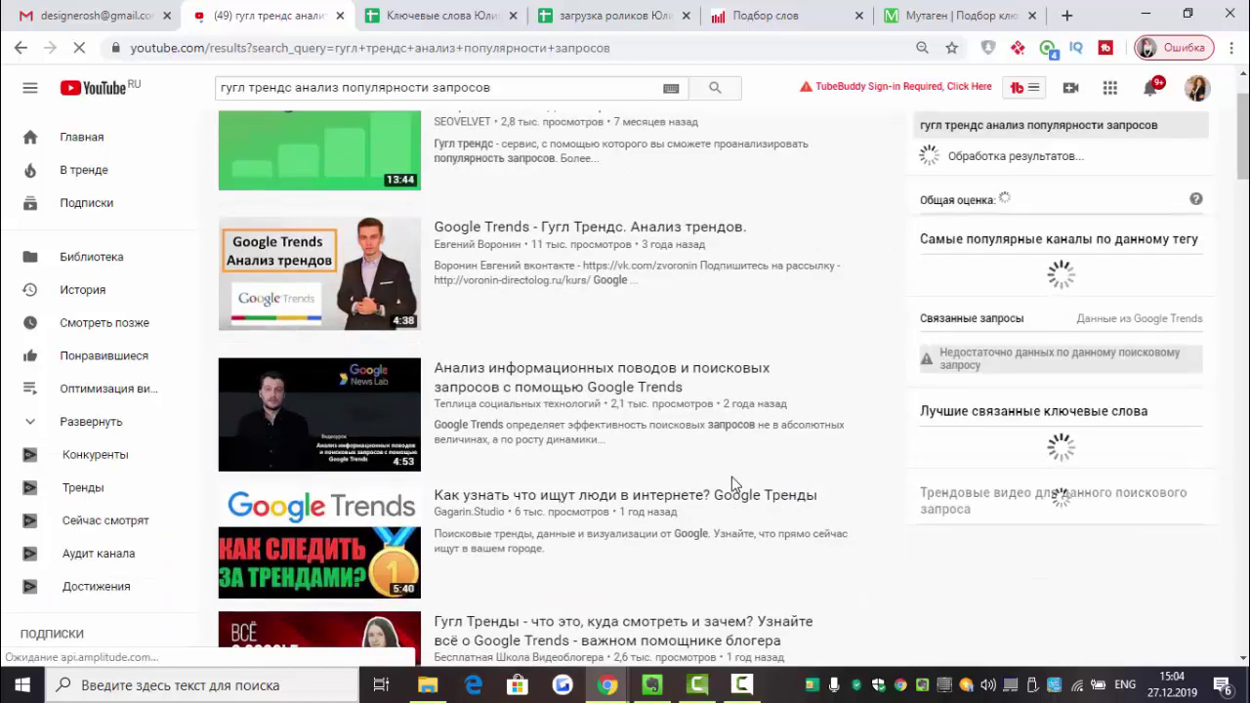
{"action": "scroll", "coordinate": [548, 576], "scroll_direction": "down", "scroll_amount": 1}
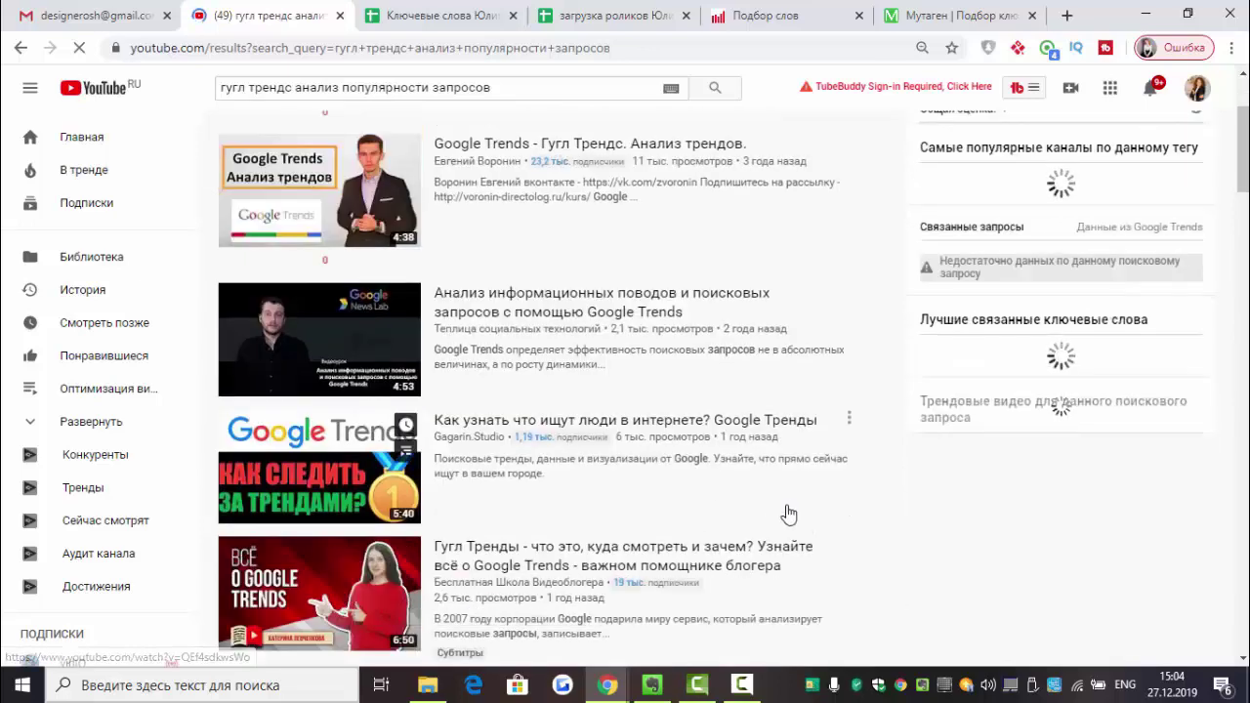
{"action": "scroll", "coordinate": [785, 517], "scroll_direction": "up", "scroll_amount": 1}
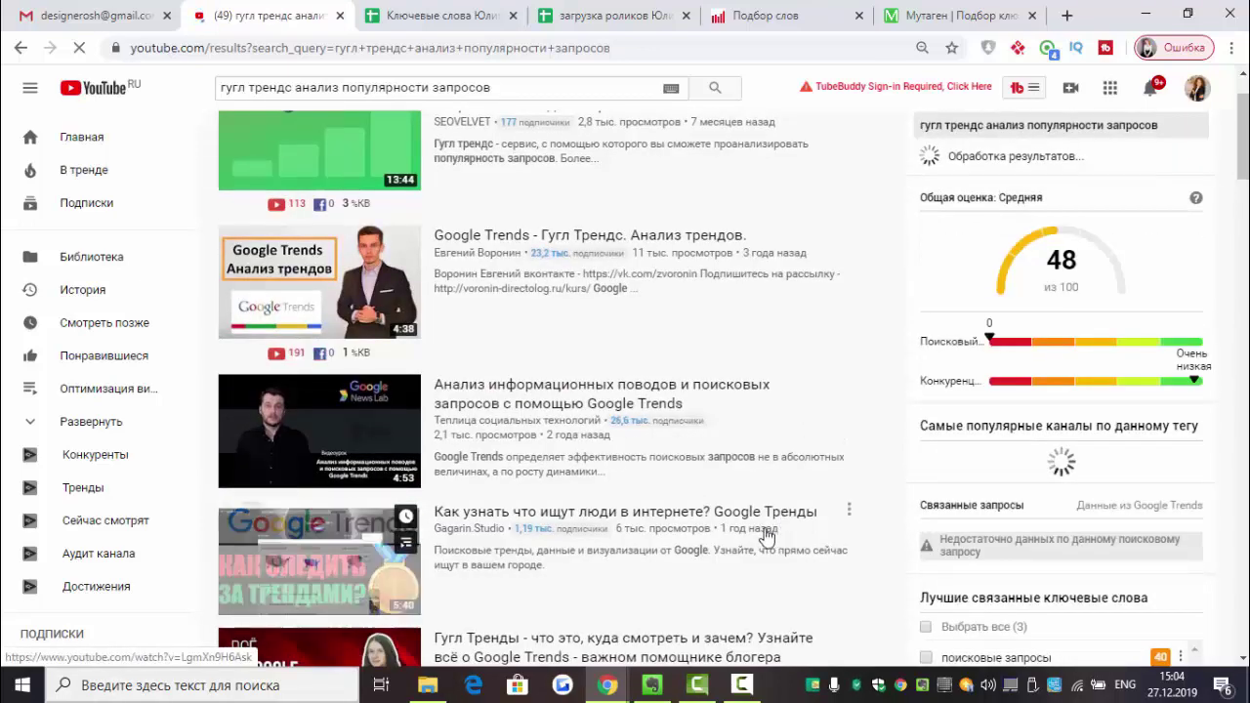
{"action": "scroll", "coordinate": [767, 533], "scroll_direction": "up", "scroll_amount": 1}
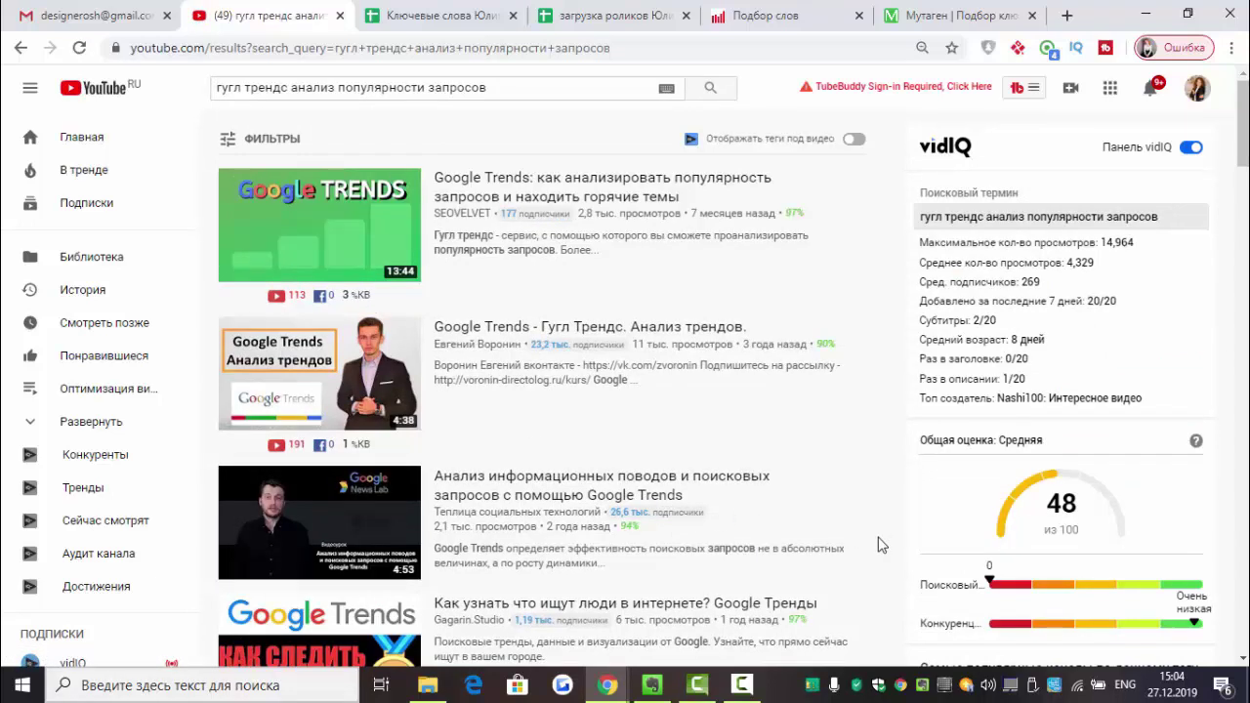
{"action": "scroll", "coordinate": [850, 536], "scroll_direction": "down", "scroll_amount": 1}
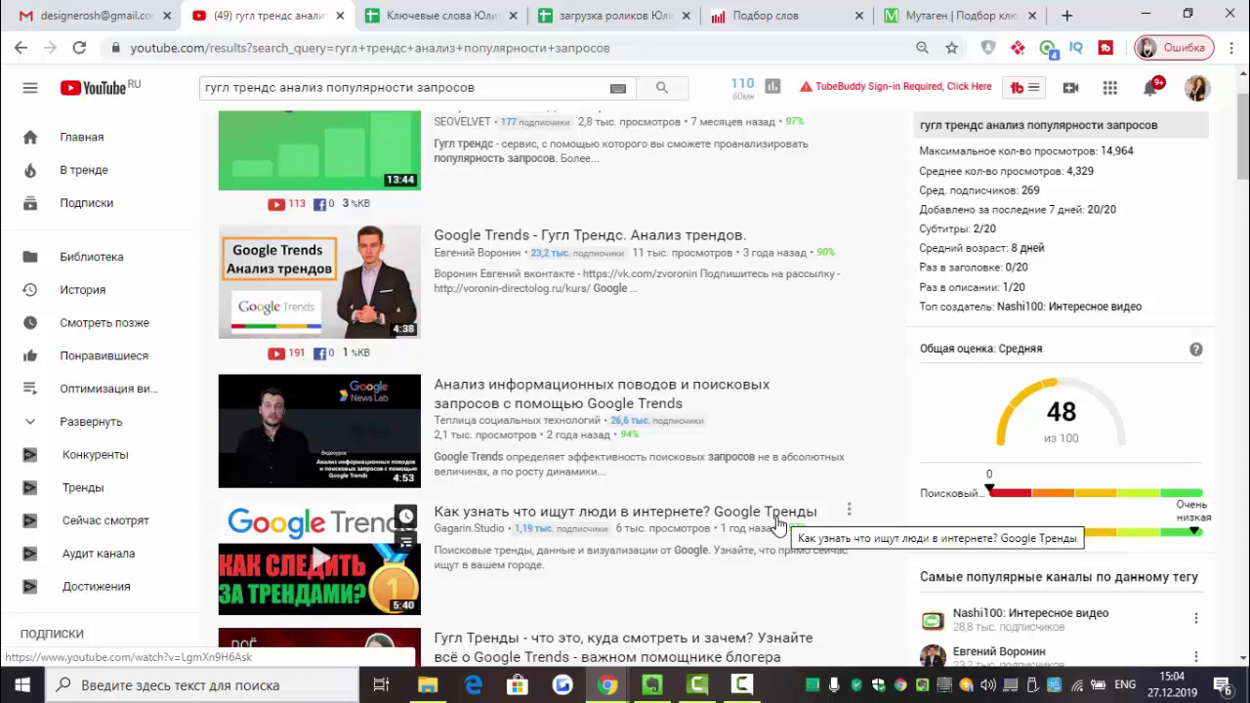
{"action": "scroll", "coordinate": [795, 381], "scroll_direction": "up", "scroll_amount": 2}
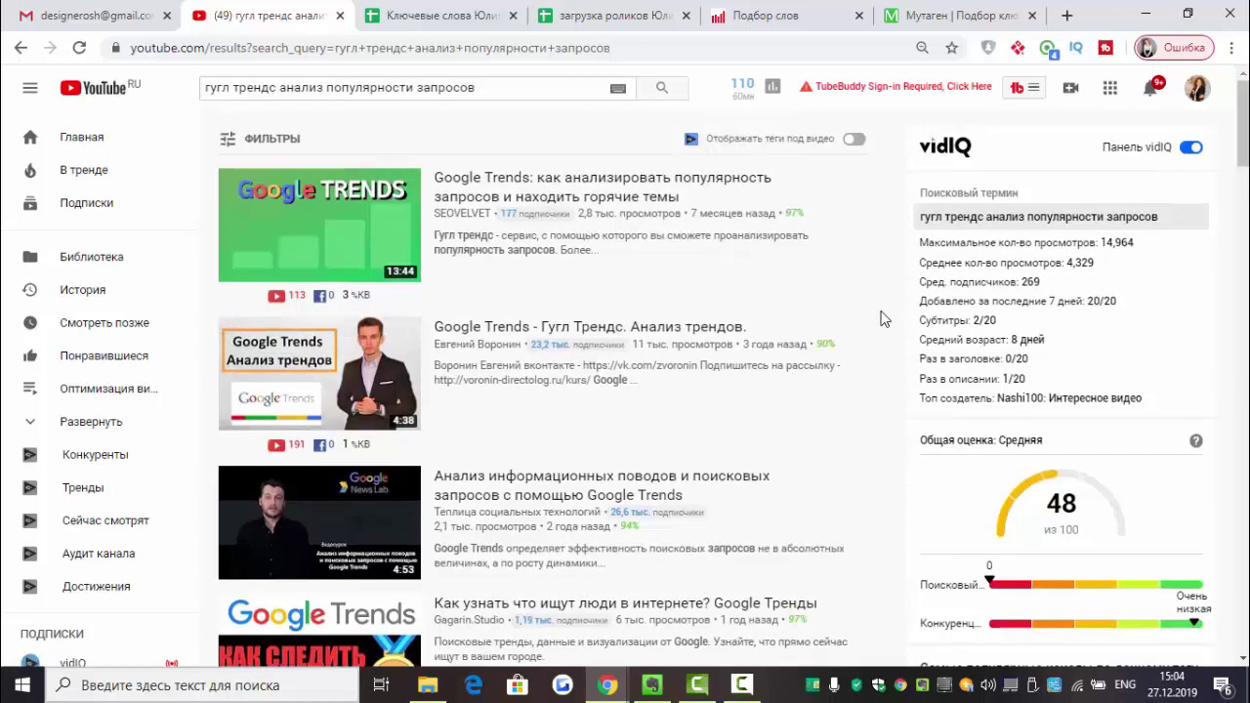
- In the upload schedule, add "для создания видео Youtube" before the question mark of the F21 title
{"action": "left_click", "coordinate": [598, 14]}
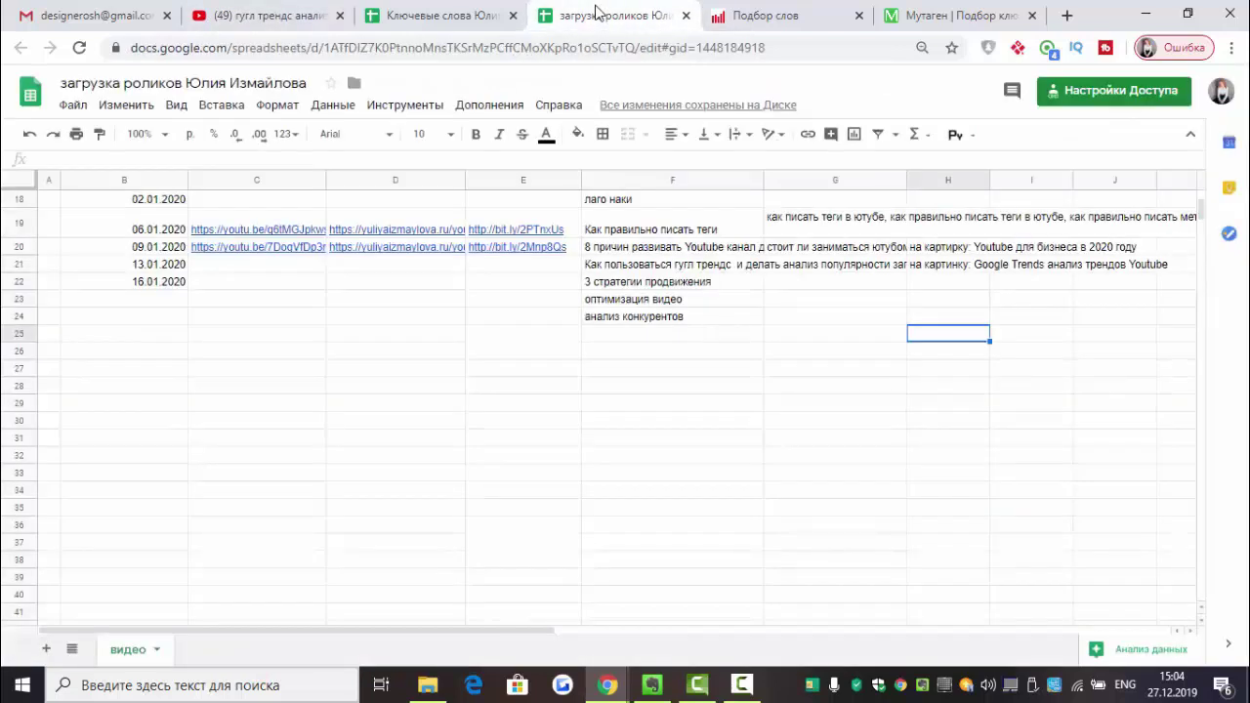
{"action": "left_click", "coordinate": [698, 268]}
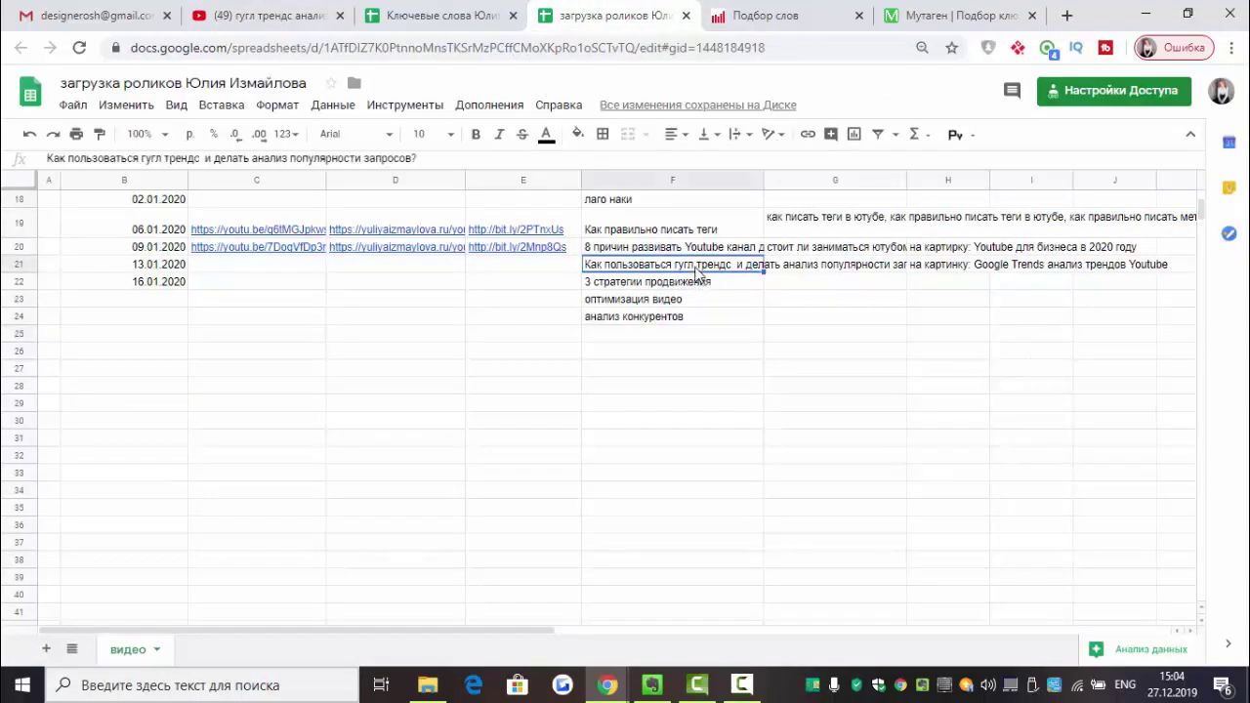
{"action": "double_click", "coordinate": [700, 276]}
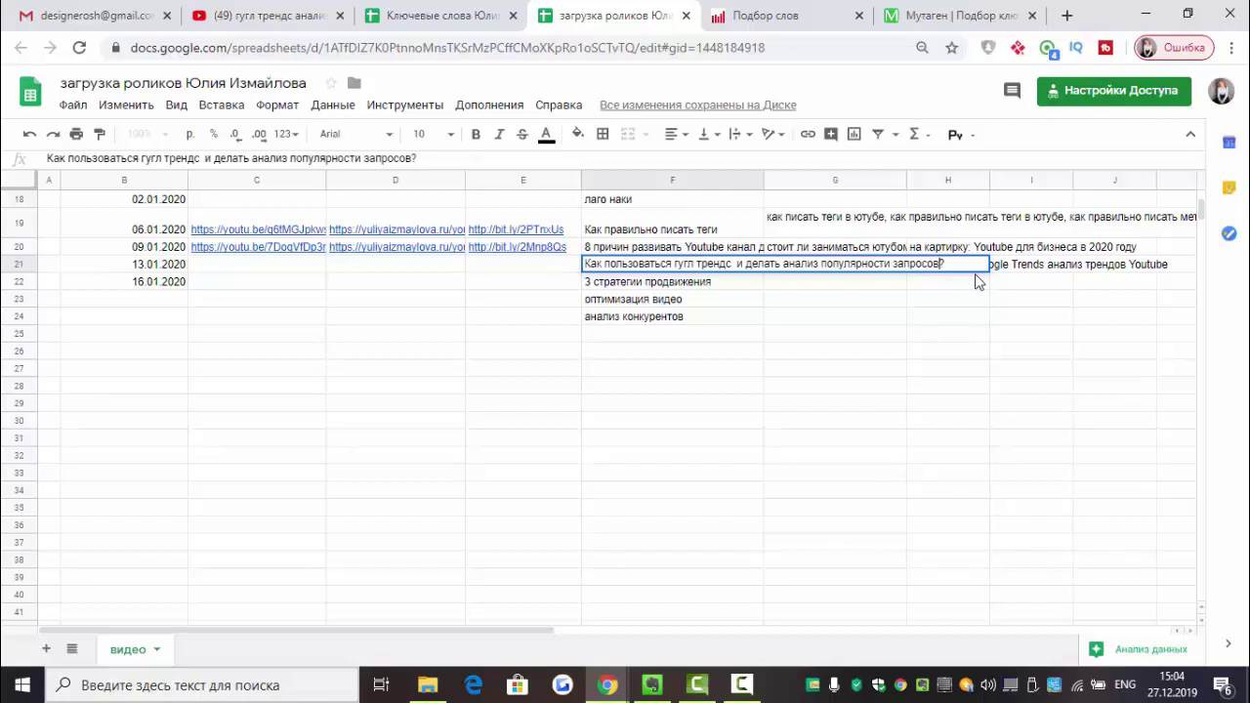
{"action": "type", "text": "!"}
{"action": "type", "text": "оздания"}
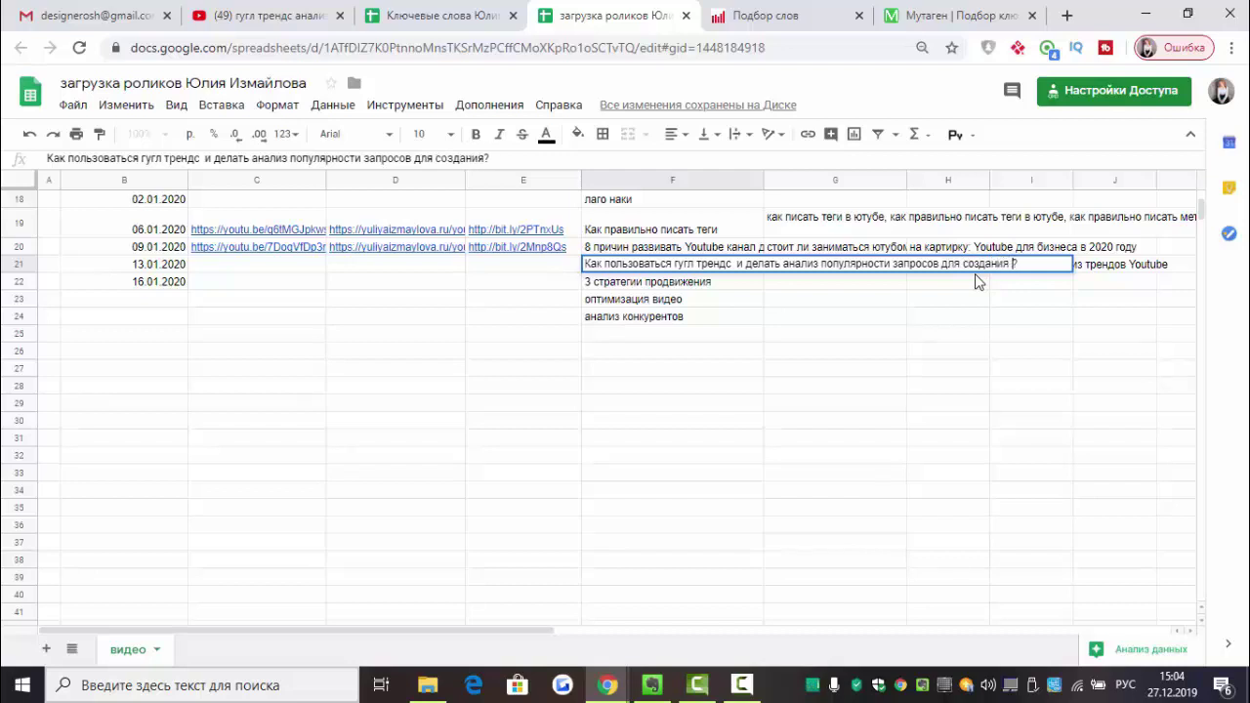
{"action": "type", "text": " видео"}
{"action": "key", "text": "alt+shift"}
{"action": "type", "text": "You"}
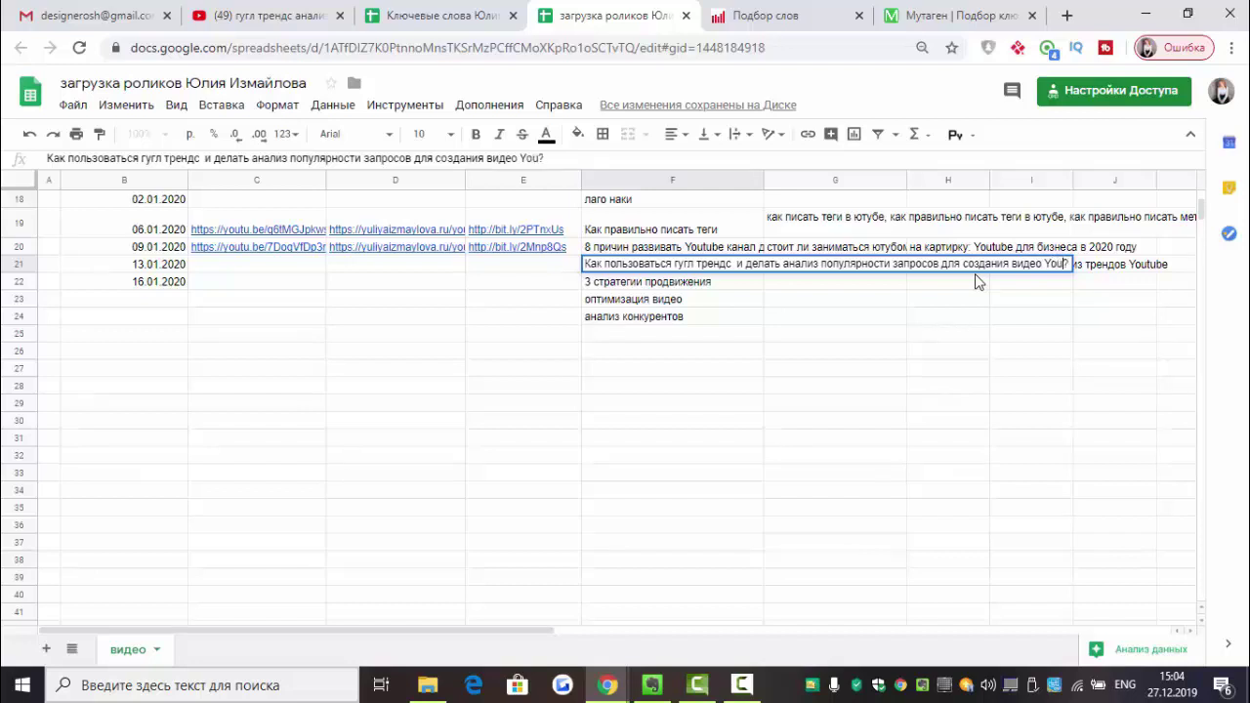
{"action": "key", "text": "BackSpace"}
{"action": "type", "text": "utube"}
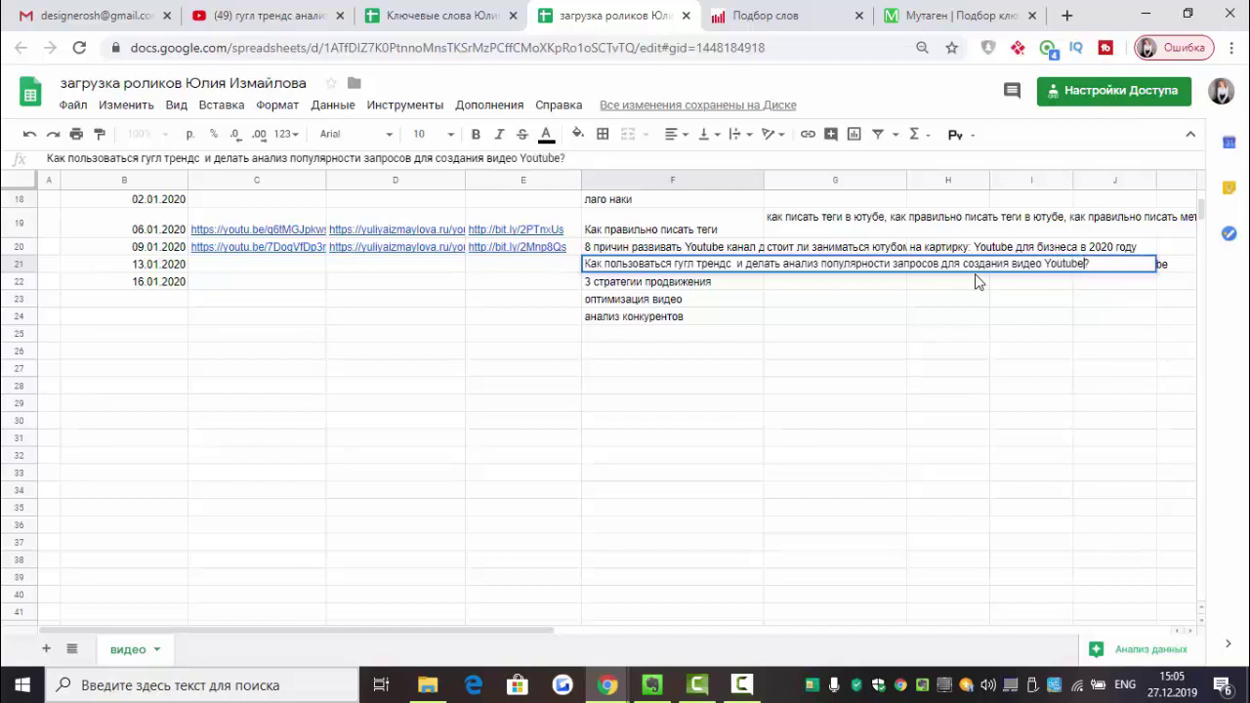
{"action": "left_click", "coordinate": [764, 341]}
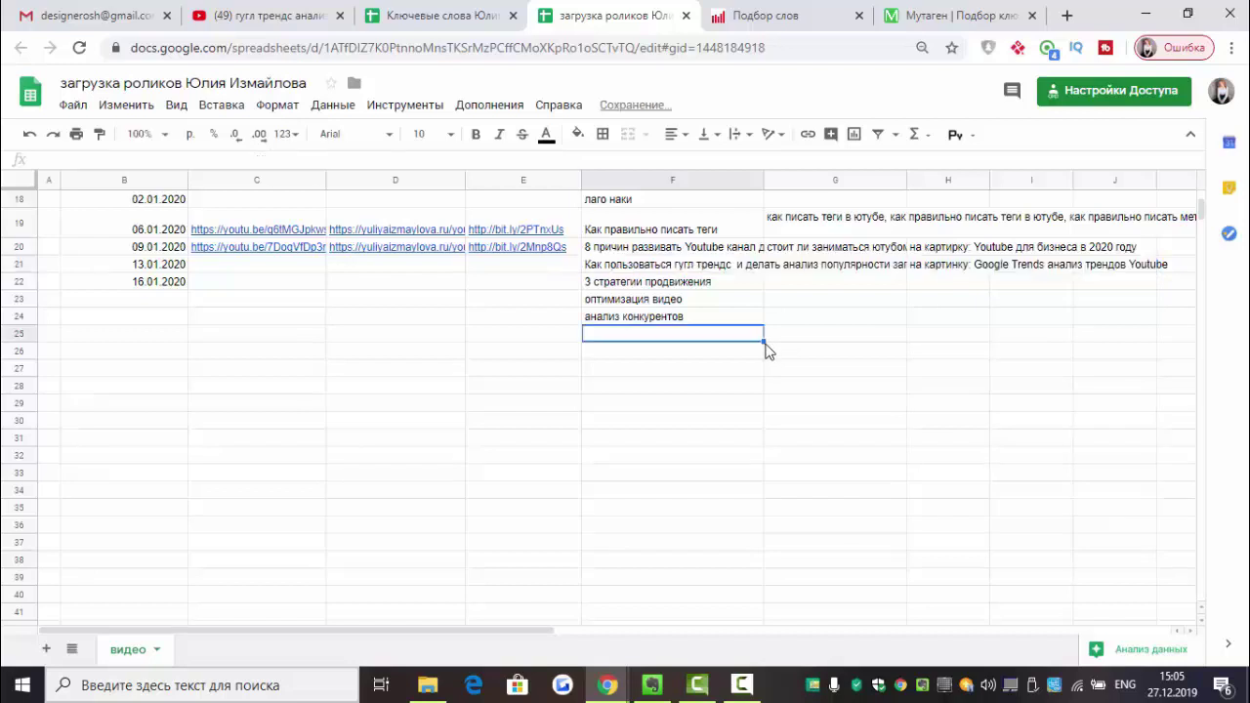
- Check the H21 thumbnail text against the competing videos in the YouTube search results, and return to the upload schedule
{"action": "left_click", "coordinate": [967, 267]}
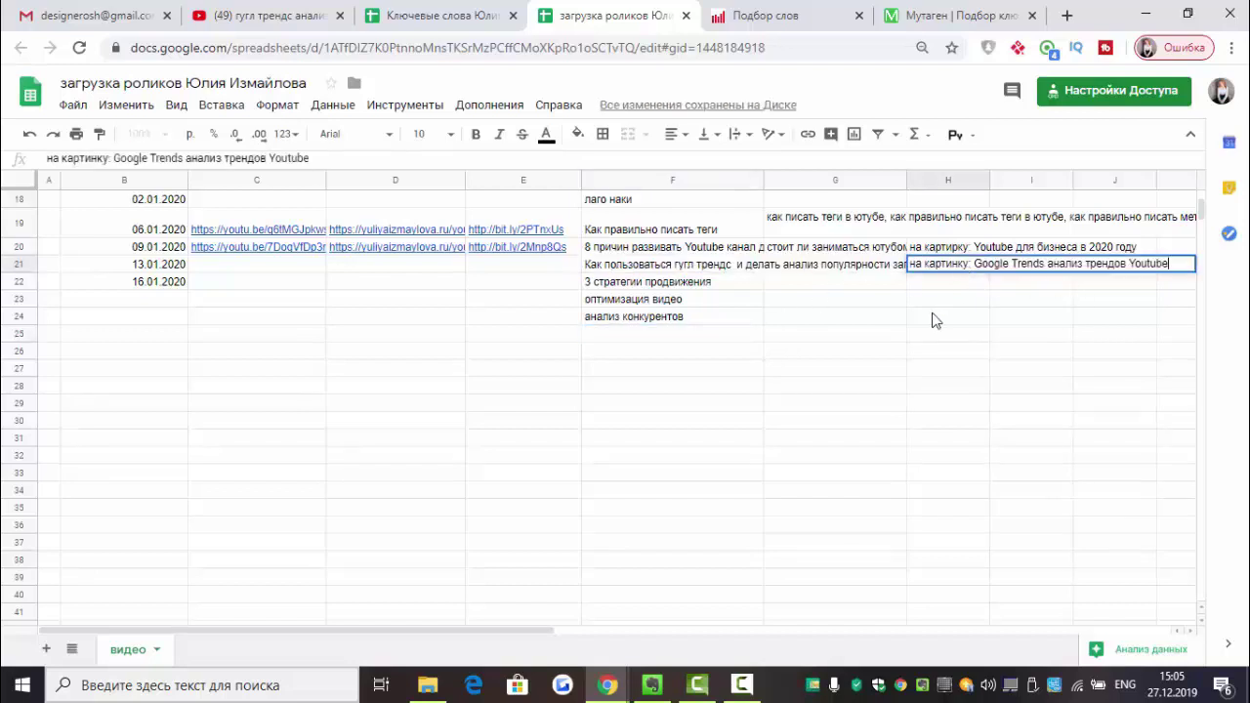
{"action": "key", "text": "Return"}
{"action": "key", "text": "ctrl+2"}
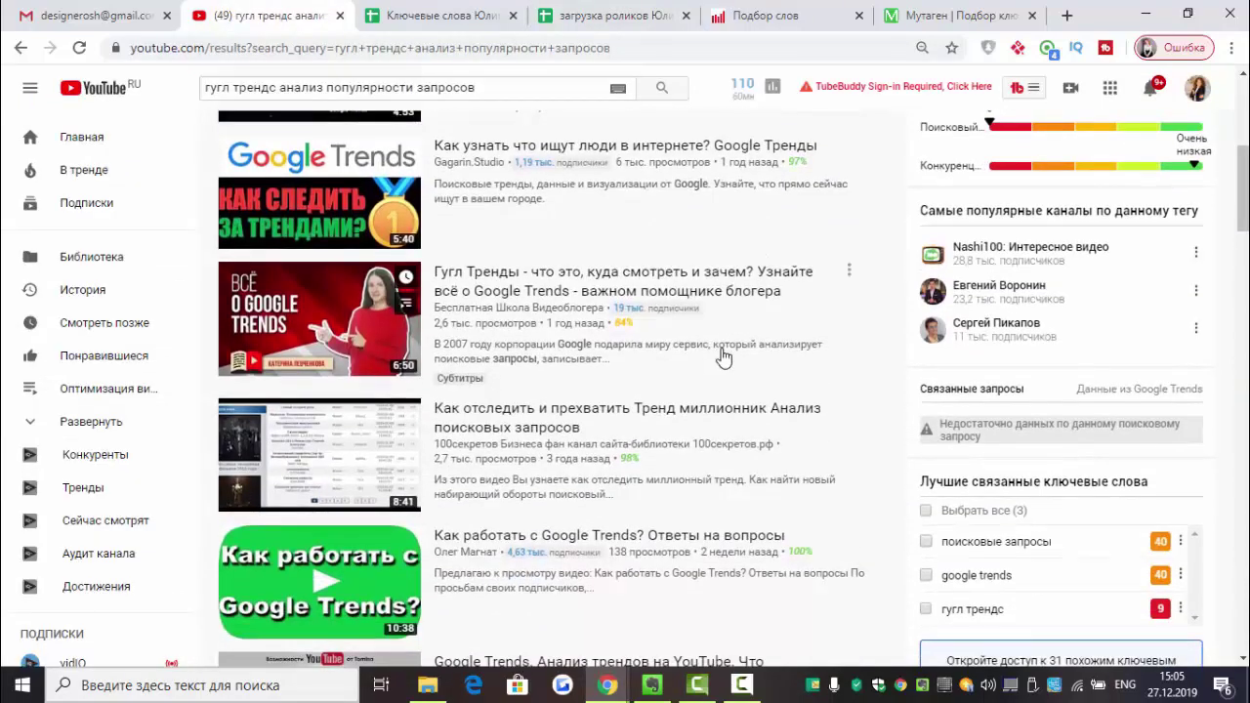
{"action": "scroll", "coordinate": [723, 358], "scroll_direction": "up", "scroll_amount": 5}
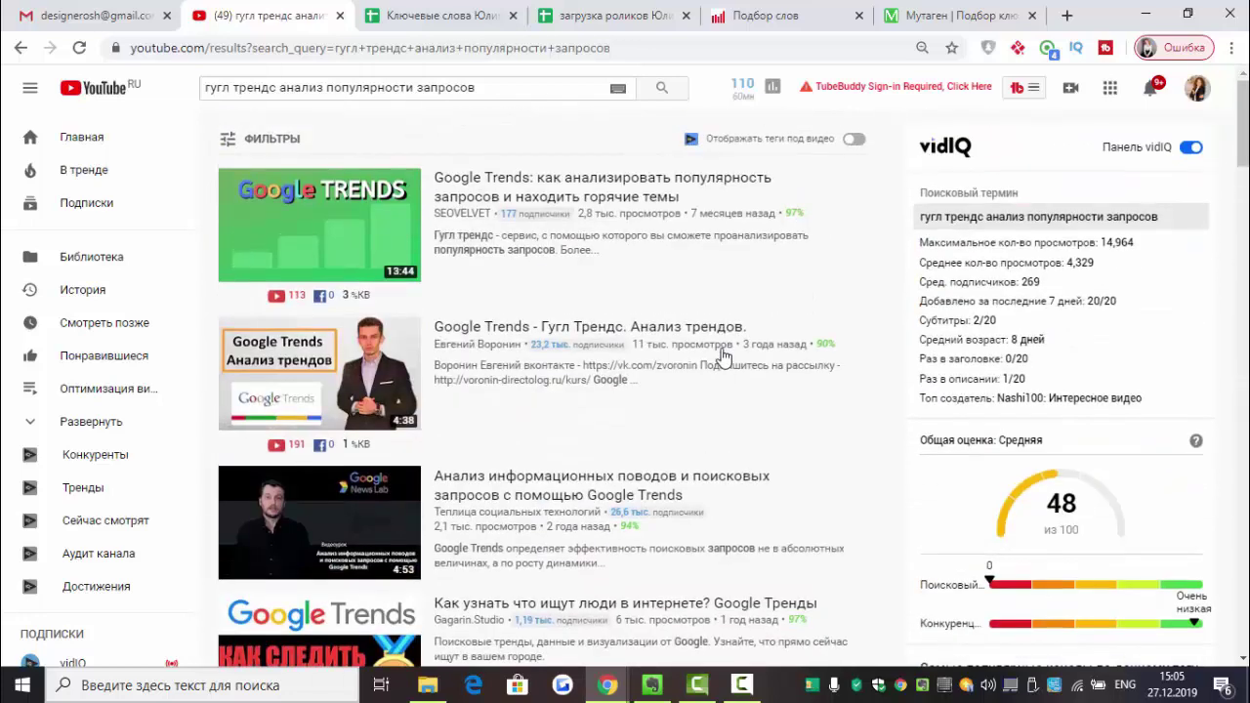
{"action": "left_click", "coordinate": [431, 15]}
{"action": "left_click", "coordinate": [604, 22]}
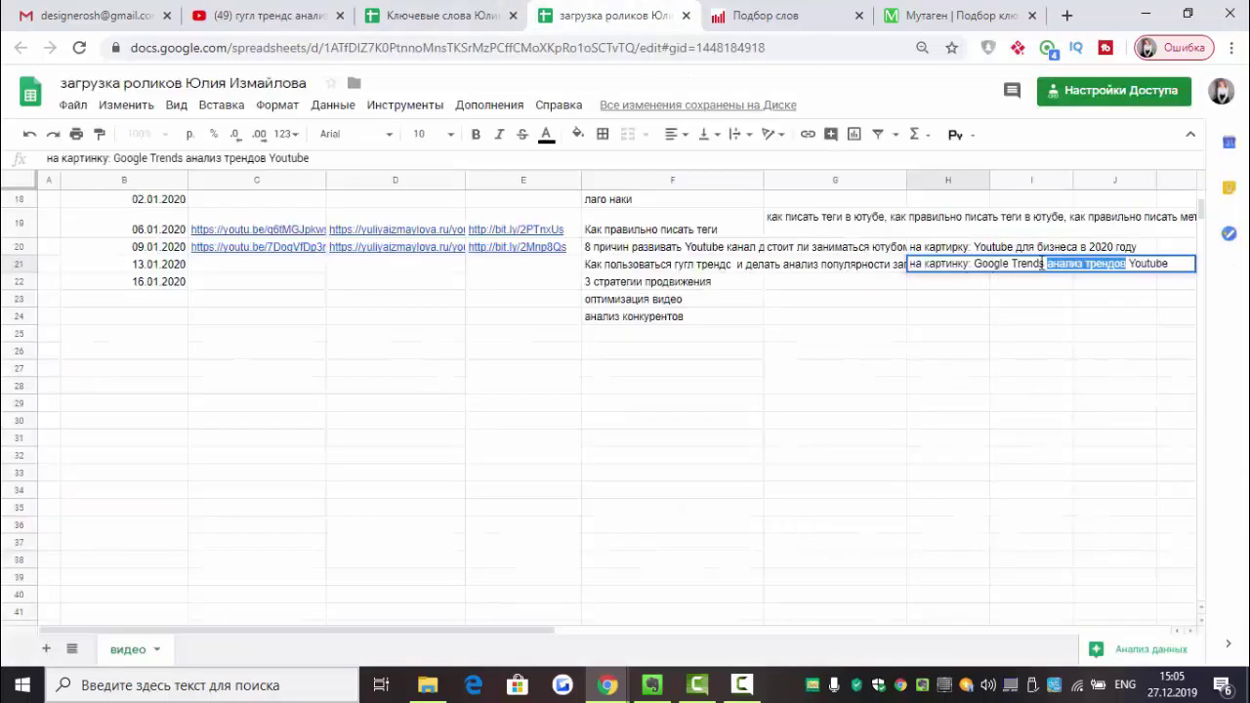
- Delete "анализ трендов Youtube" from the thumbnail text in cell H21
{"action": "left_click", "coordinate": [1051, 263]}
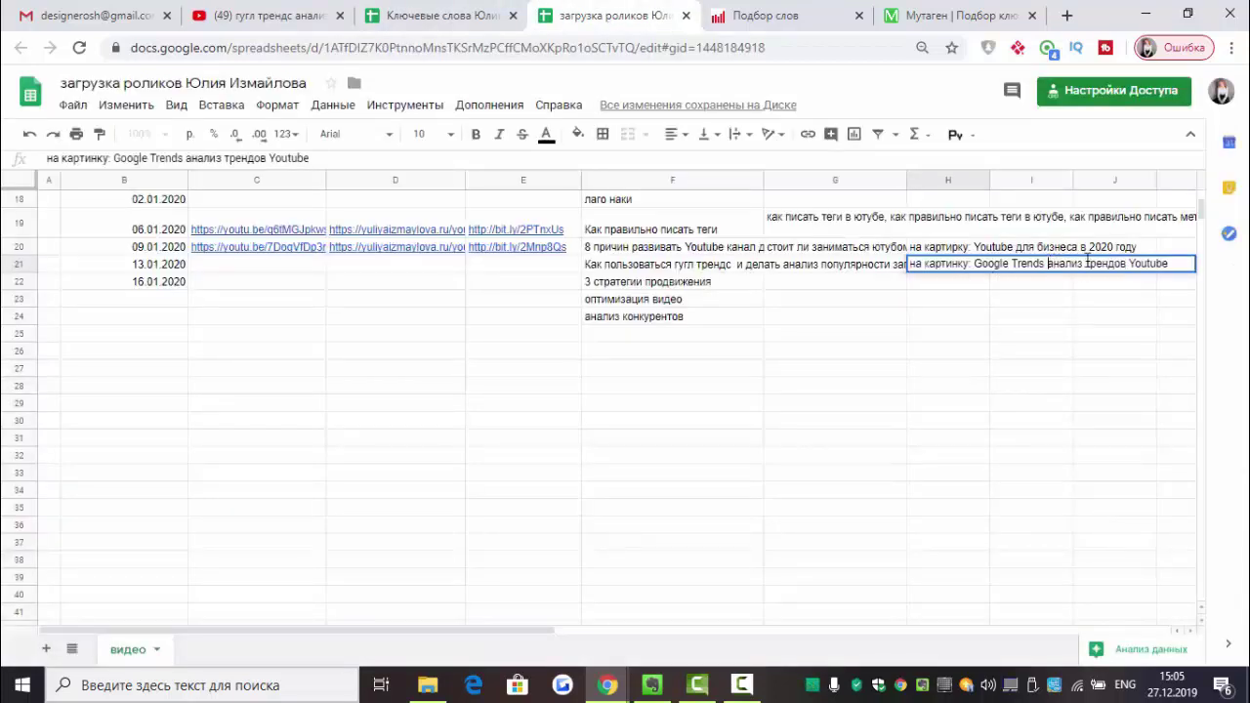
{"action": "left_click_drag", "start_coordinate": [1087, 262], "coordinate": [1178, 266]}
{"action": "key", "text": "BackSpace"}
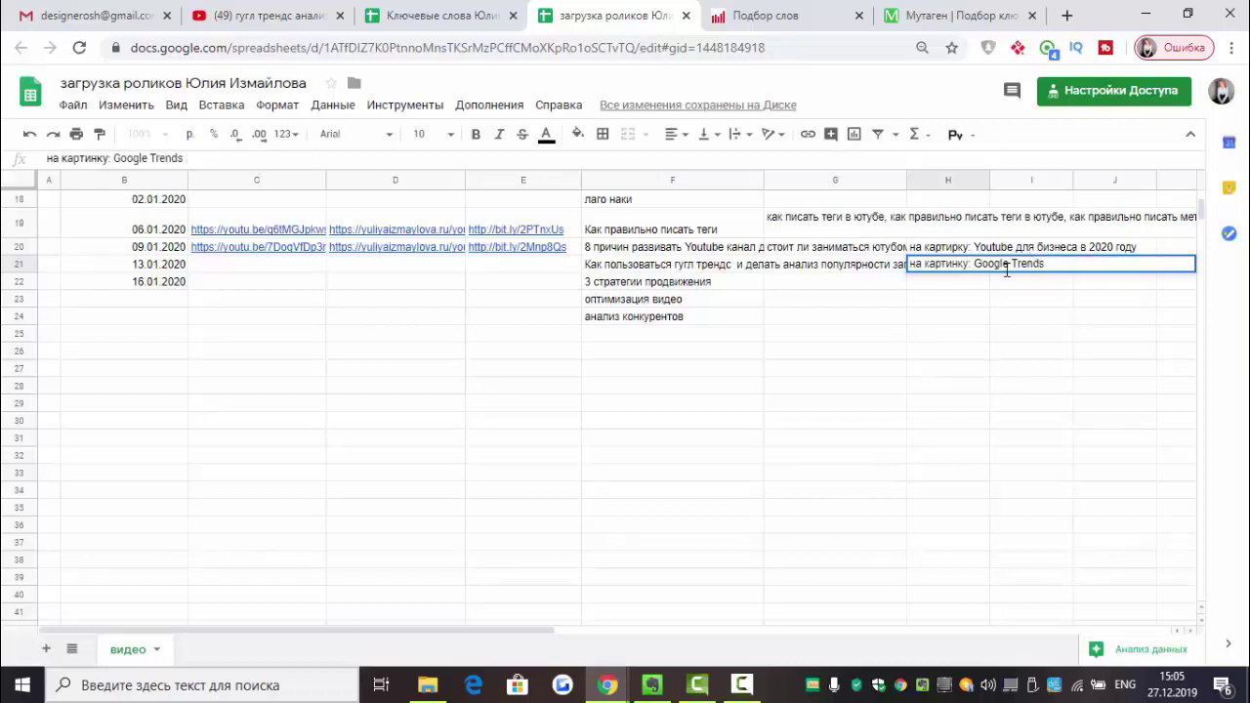
- Insert "Как работать с" before "Google Trends" in the H21 thumbnail text
{"action": "left_click", "coordinate": [976, 264]}
{"action": "type", "text": "Rfr"}
{"action": "key", "text": "BackSpace"}
{"action": "key", "text": "BackSpace"}
{"action": "key", "text": "BackSpace"}
{"action": "key", "text": "alt+shift"}
{"action": "type", "text": "Как ра"}
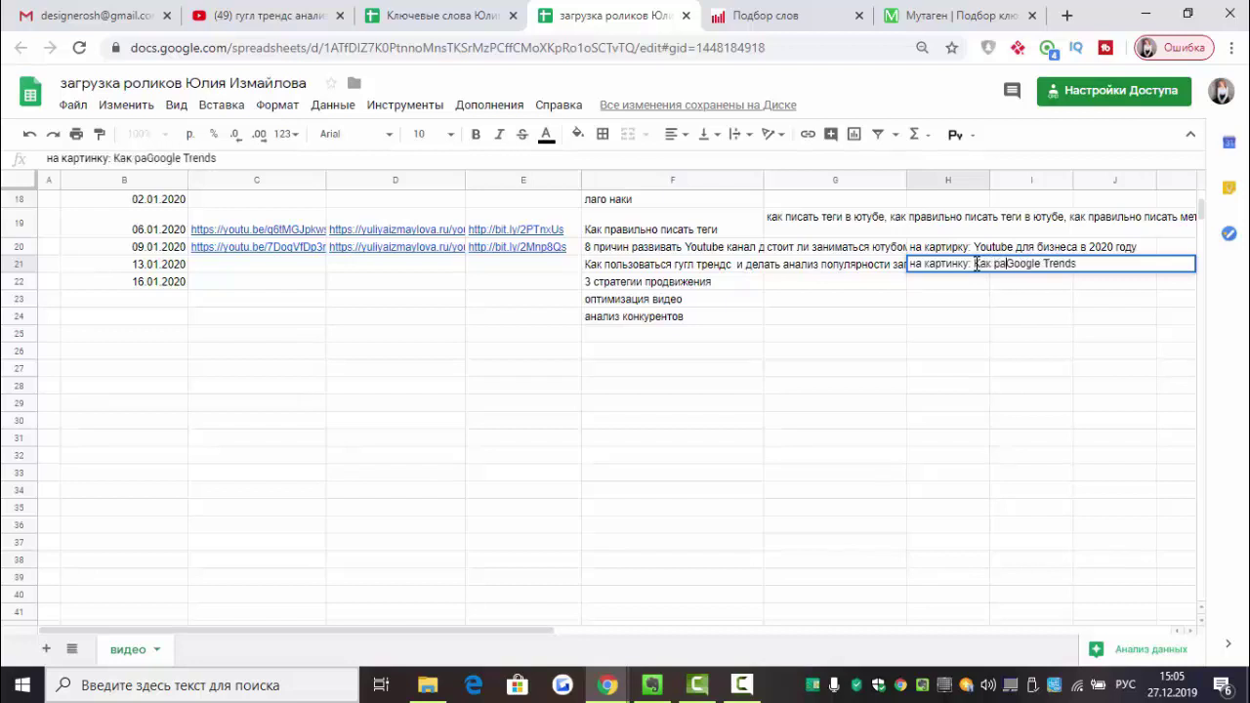
{"action": "type", "text": "ботать "}
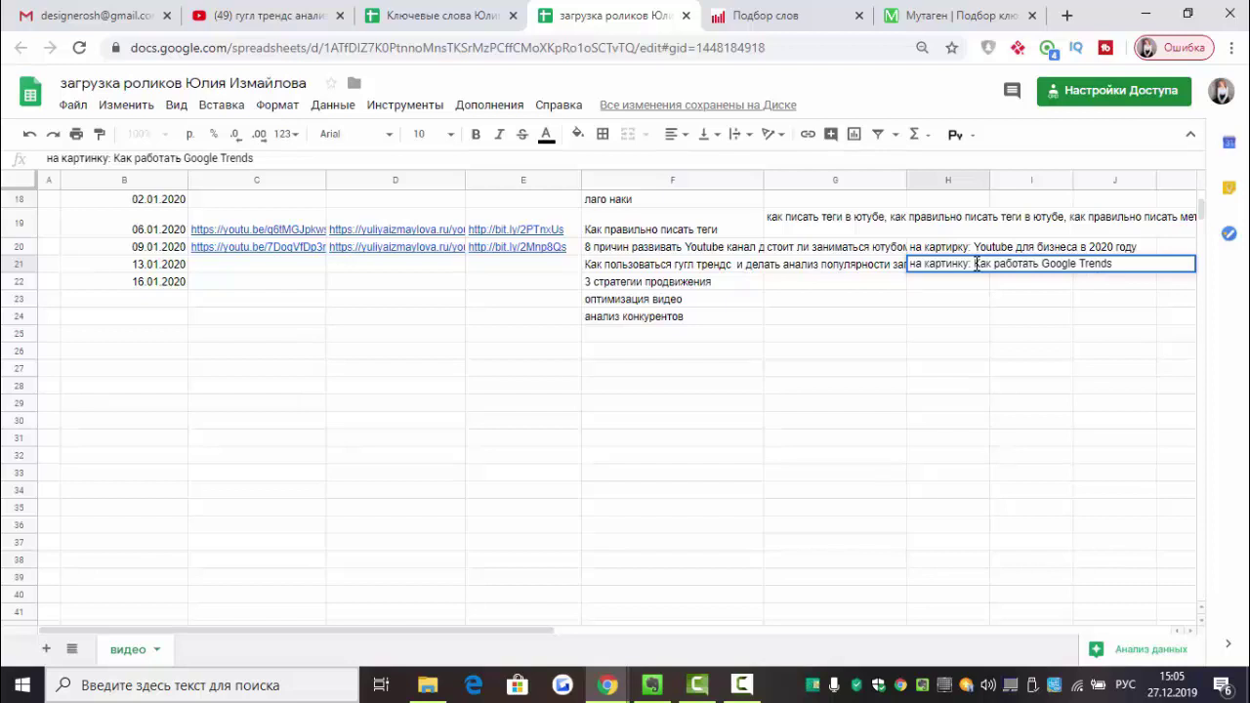
{"action": "type", "text": "с"}
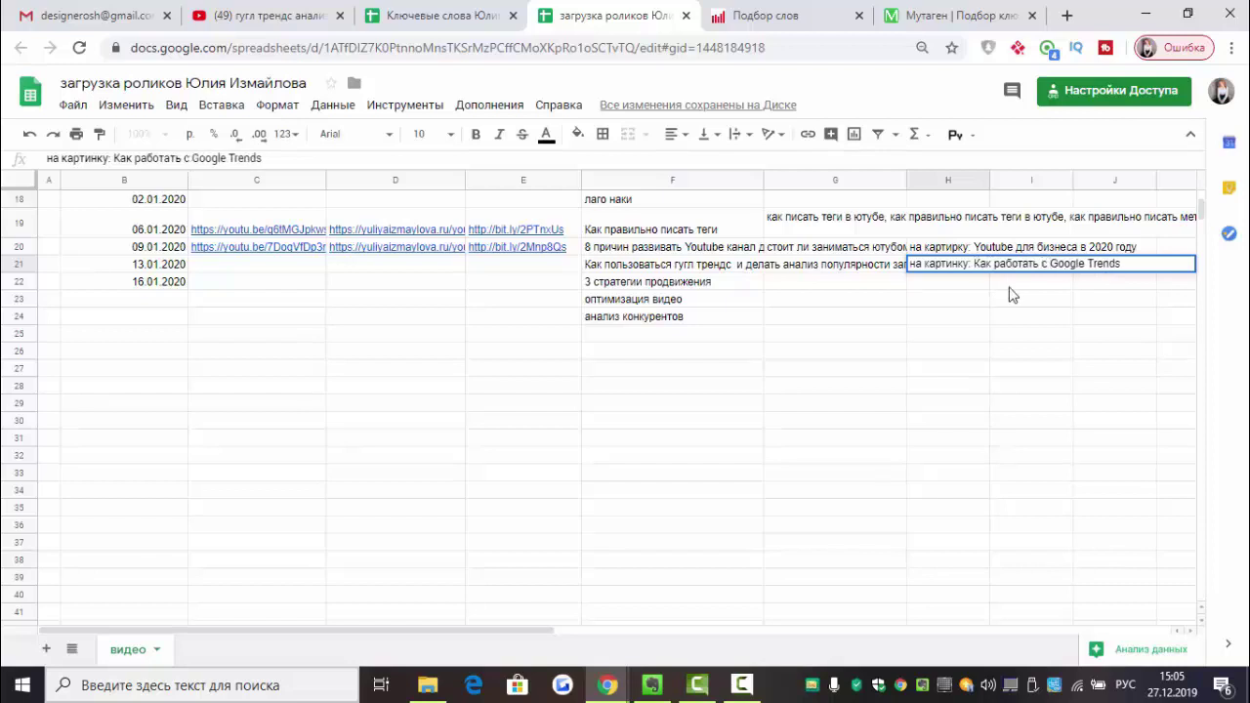
{"action": "left_click", "coordinate": [928, 370]}
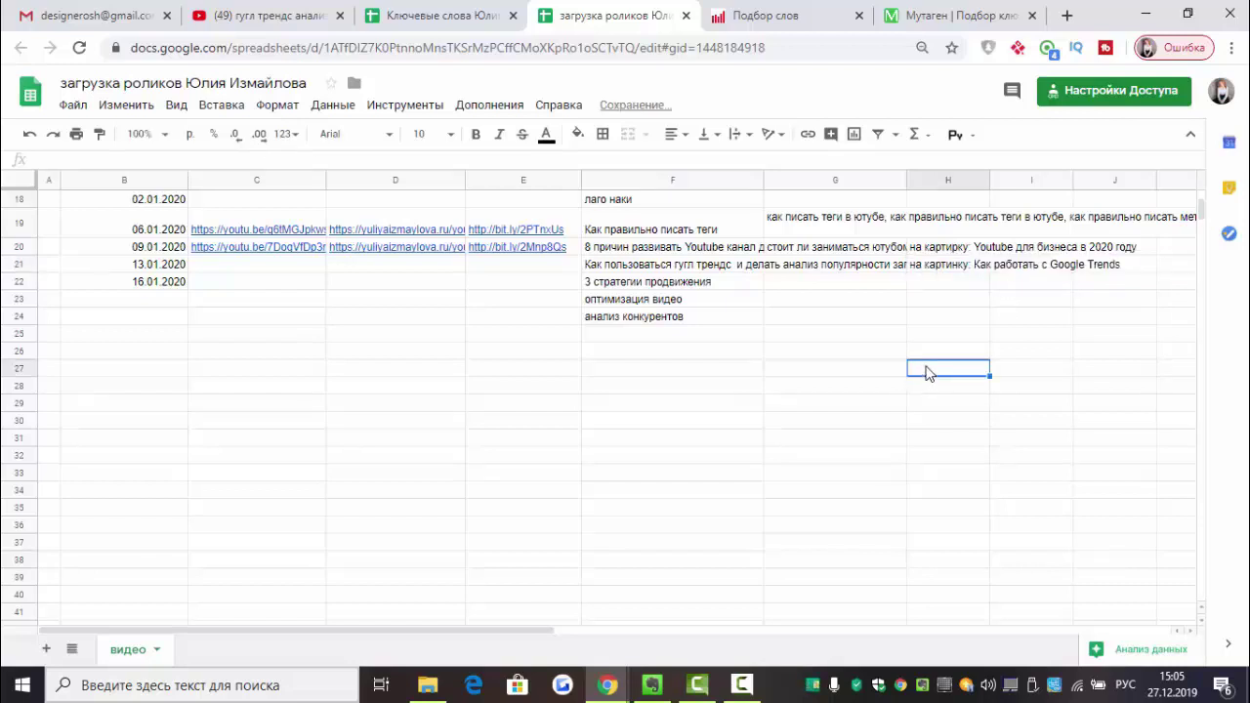
- Copy the A14 keyword "гугл трендс анализ популярности запросов" from the keyword spreadsheet again
{"action": "left_click", "coordinate": [402, 16]}
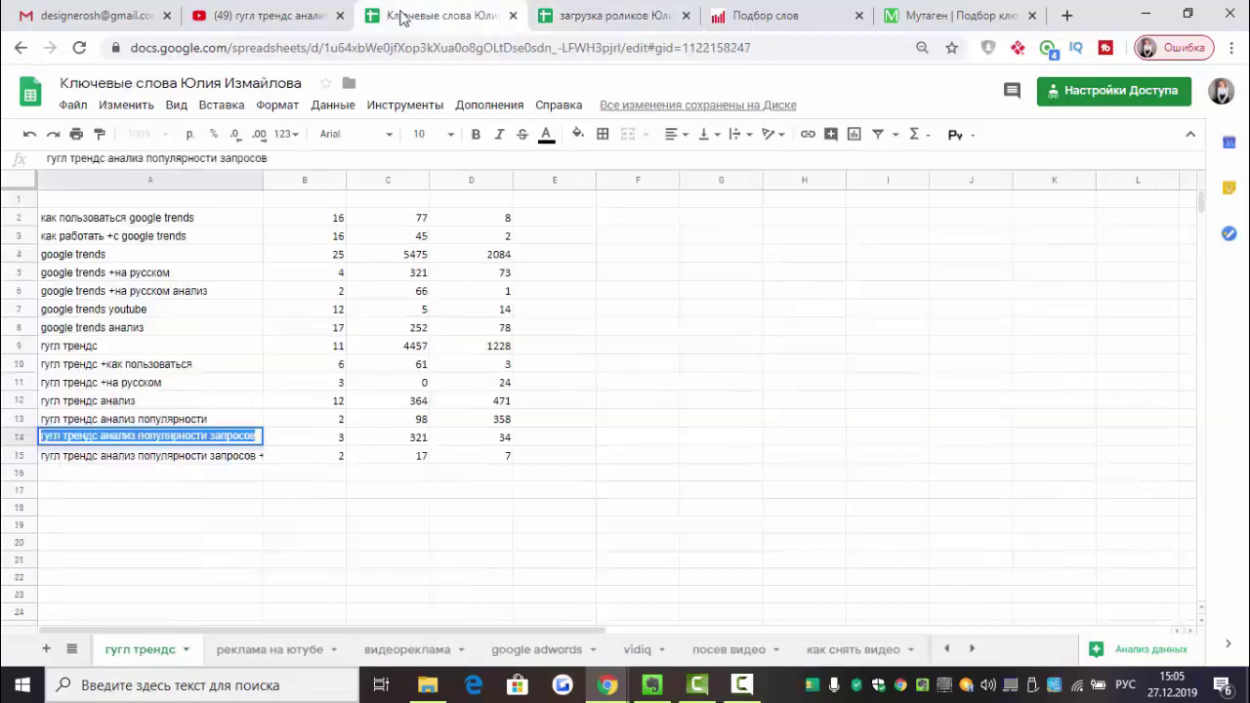
{"action": "right_click", "coordinate": [195, 436]}
{"action": "left_click", "coordinate": [288, 192]}
- Switch to the incognito browser window and search Yandex for "гугл трендс анализ популярности запросов"
{"action": "mouse_move", "coordinate": [607, 686]}
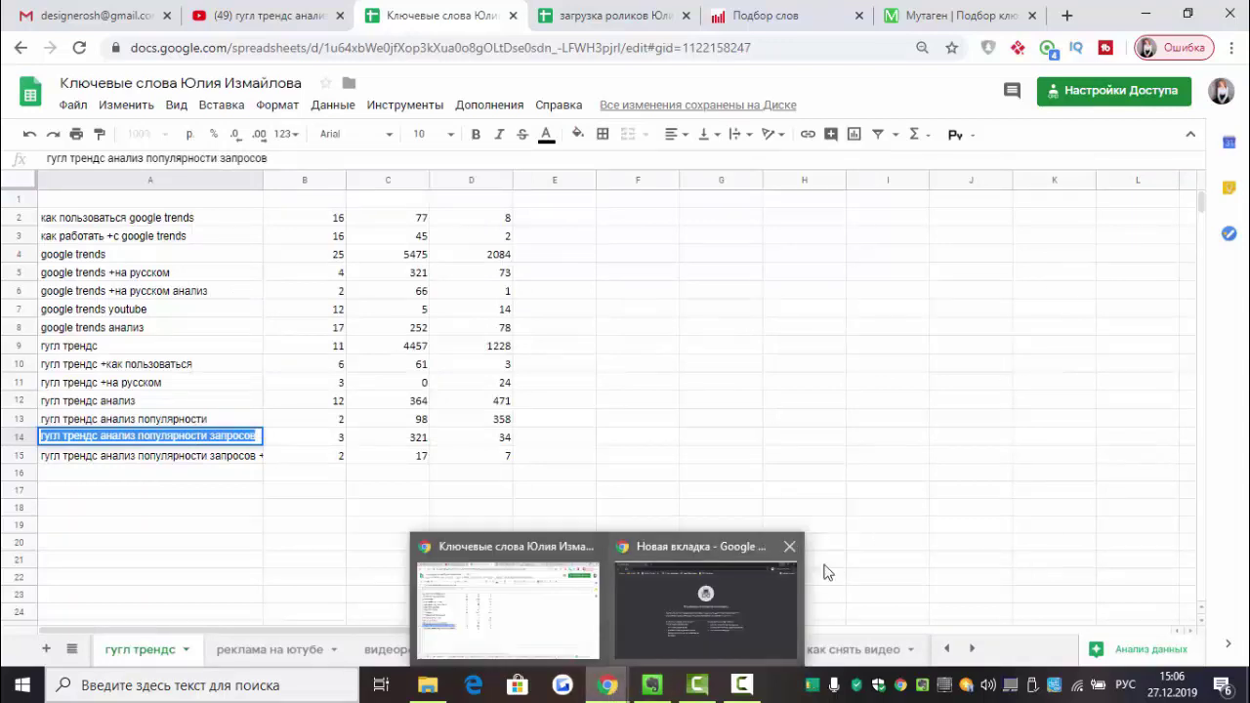
{"action": "left_click", "coordinate": [789, 586]}
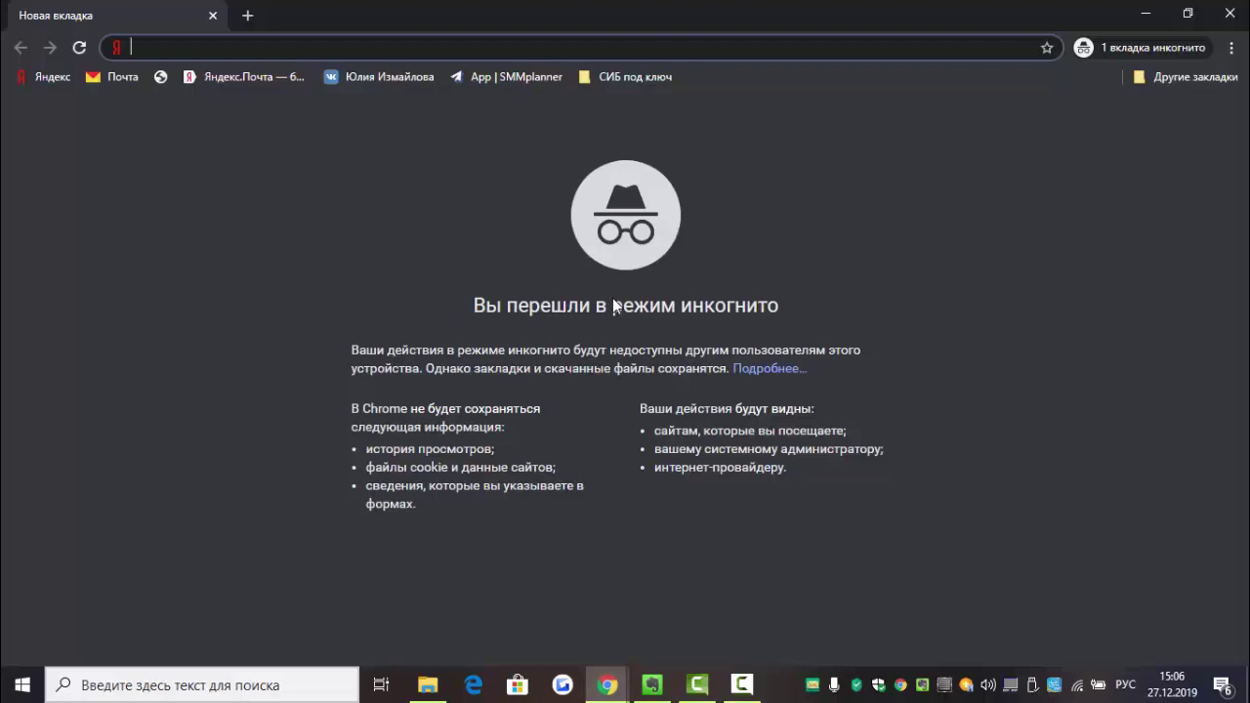
{"action": "left_click", "coordinate": [1232, 47]}
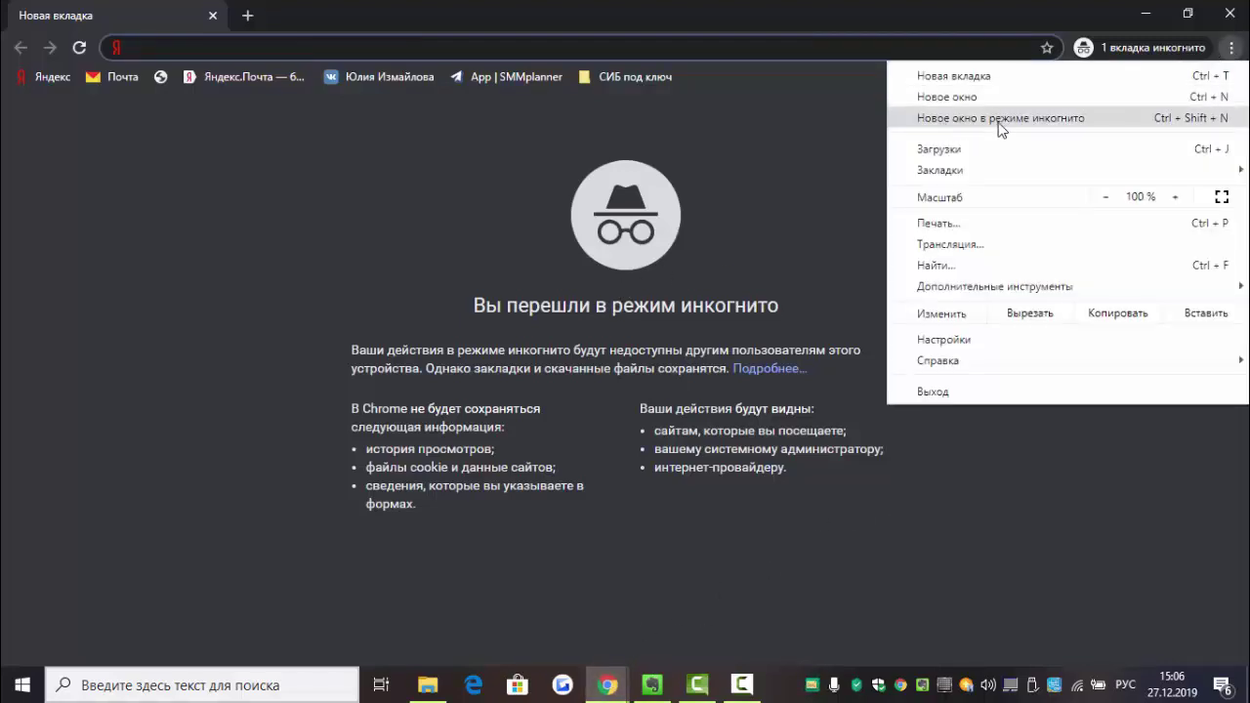
{"action": "left_click", "coordinate": [196, 44]}
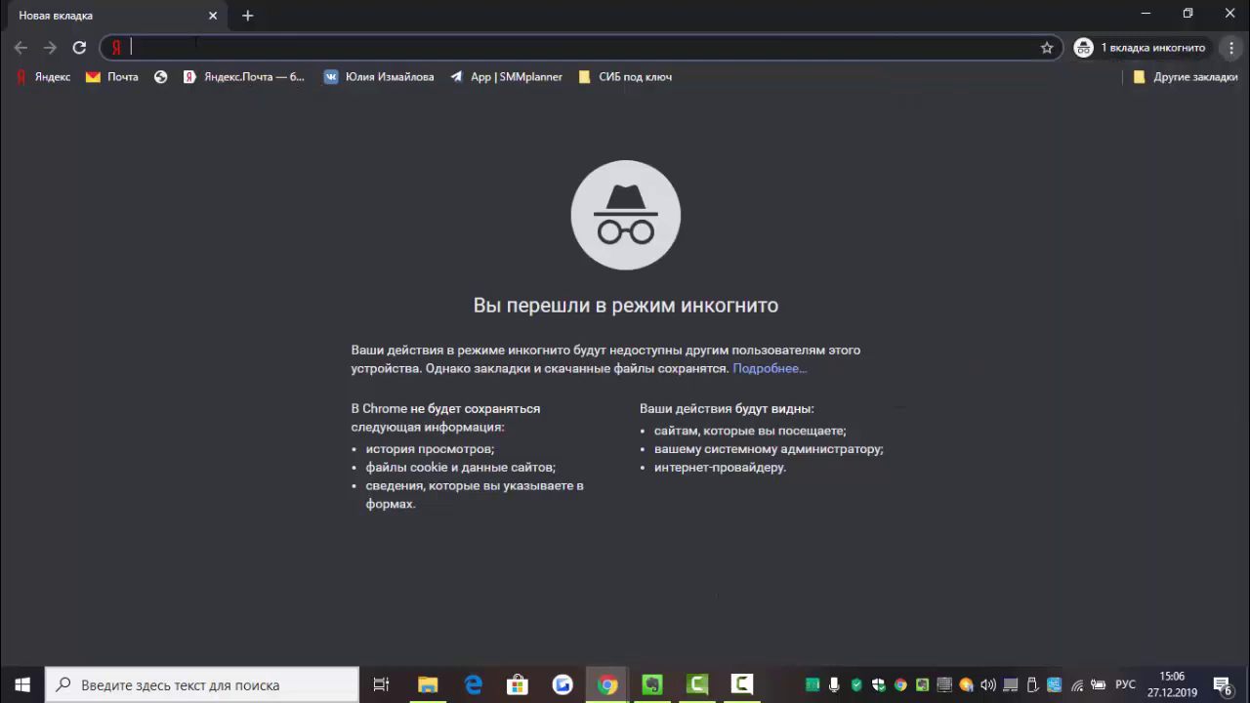
{"action": "type", "text": "гугл трендс анализ популярности запросов"}
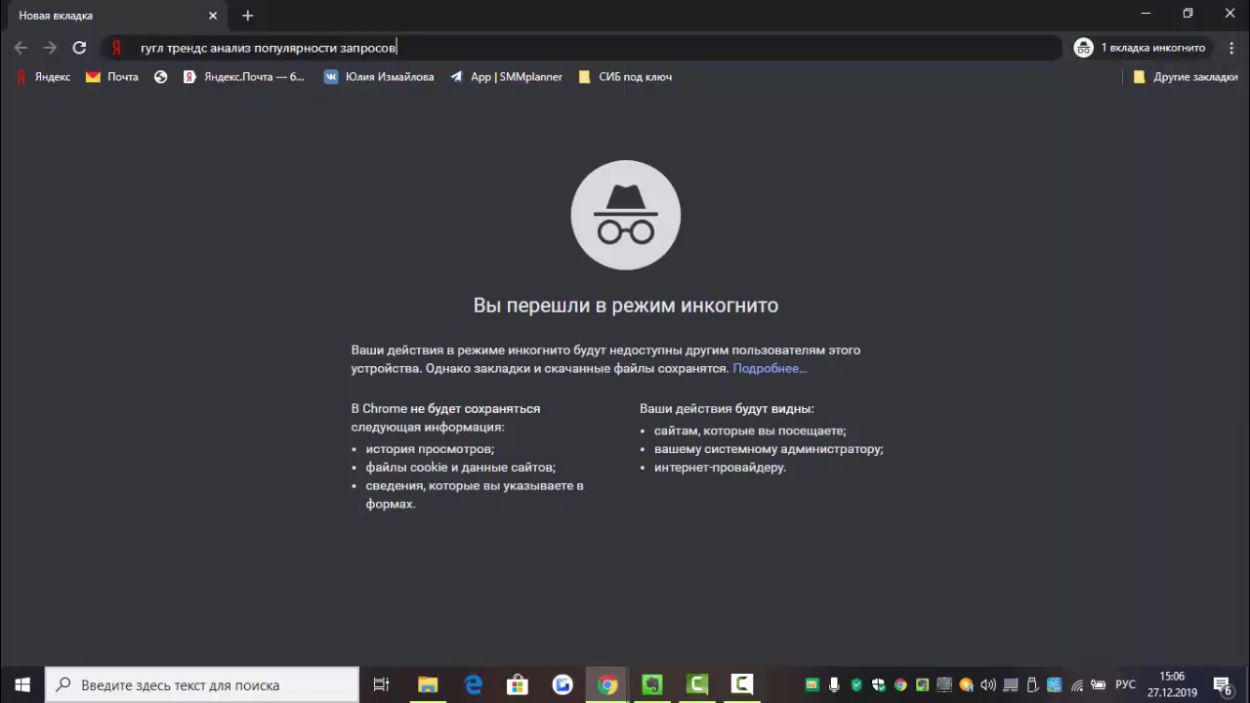
{"action": "key", "text": "Return"}
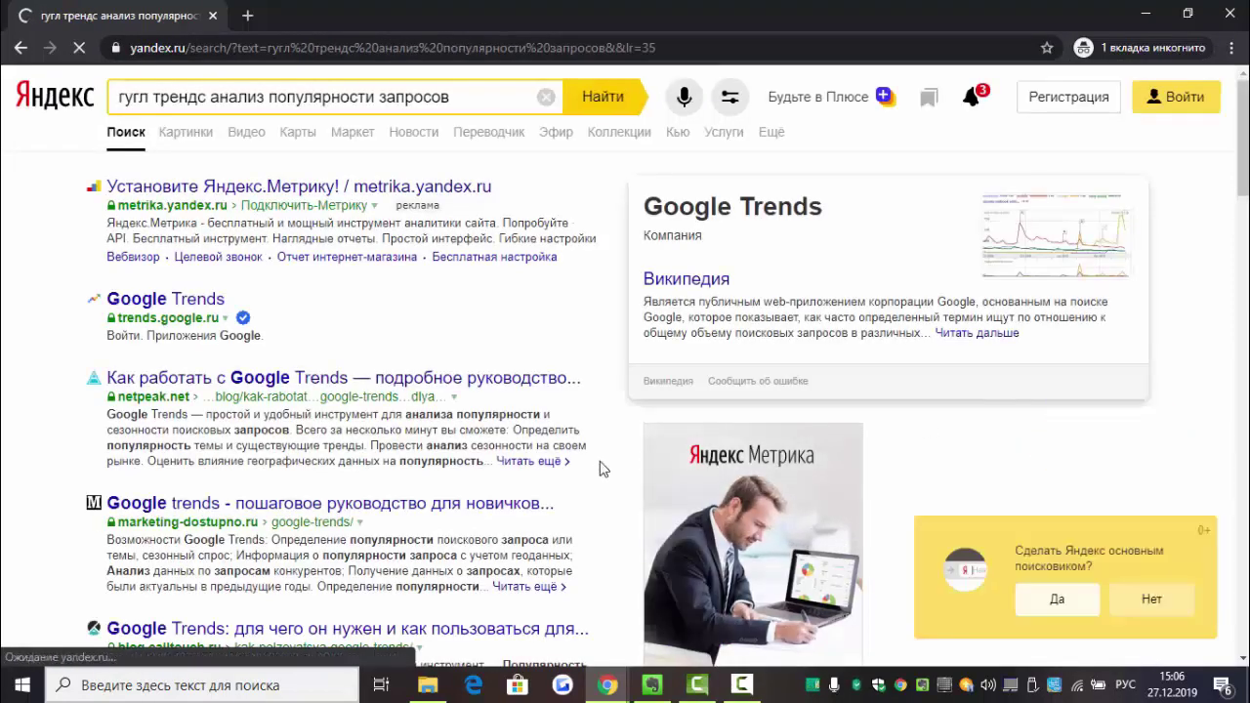
- Look through the first two pages of Yandex web results for YouTube videos ranking for the keyword
{"action": "scroll", "coordinate": [601, 468], "scroll_direction": "down", "scroll_amount": 6}
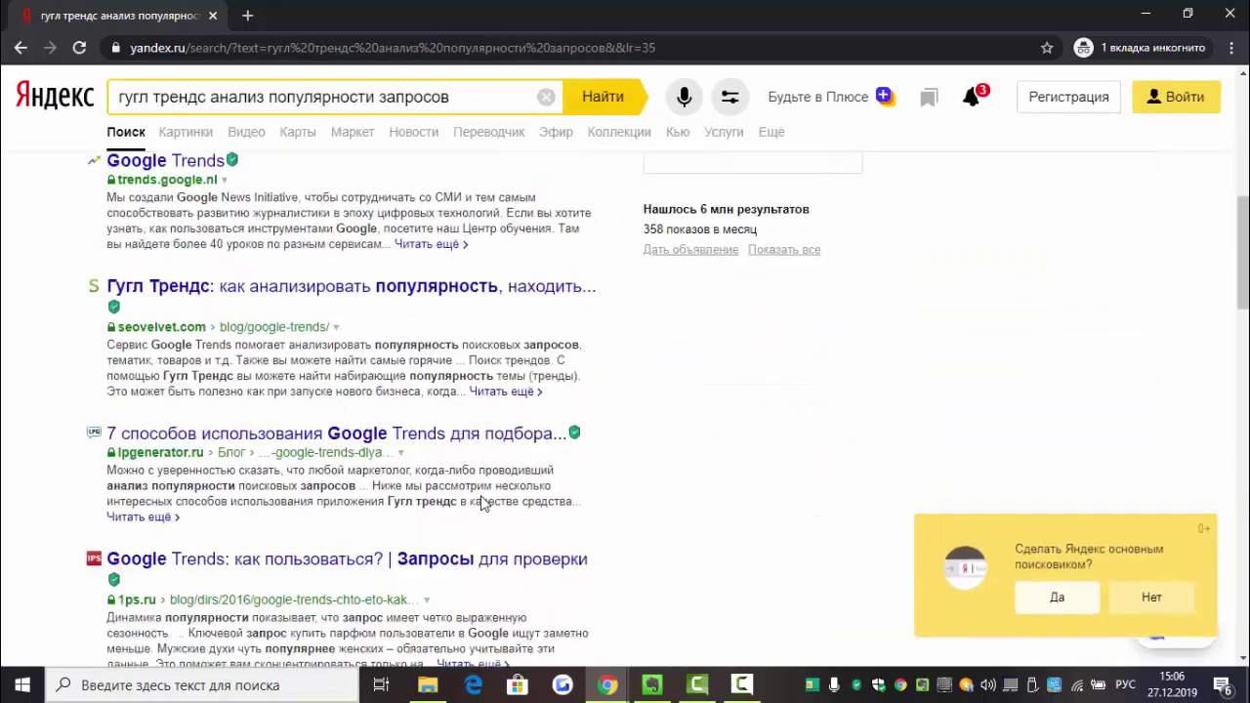
{"action": "scroll", "coordinate": [480, 503], "scroll_direction": "down", "scroll_amount": 10}
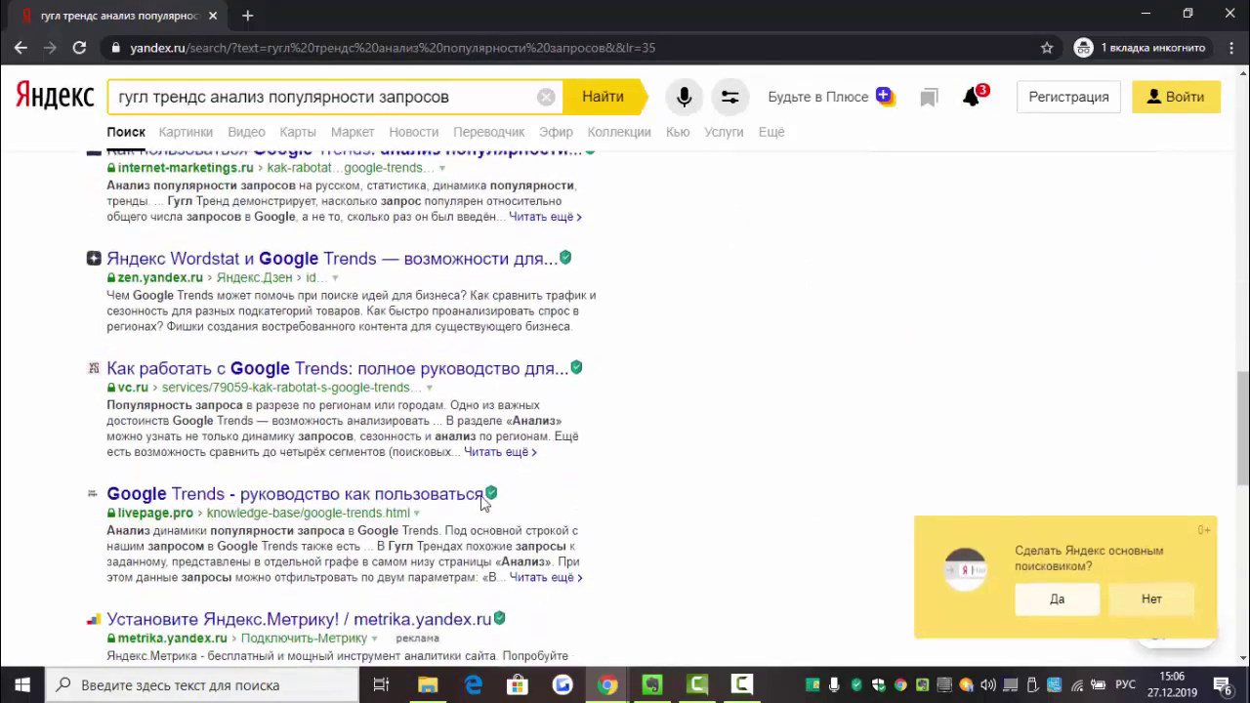
{"action": "scroll", "coordinate": [481, 500], "scroll_direction": "down", "scroll_amount": 5}
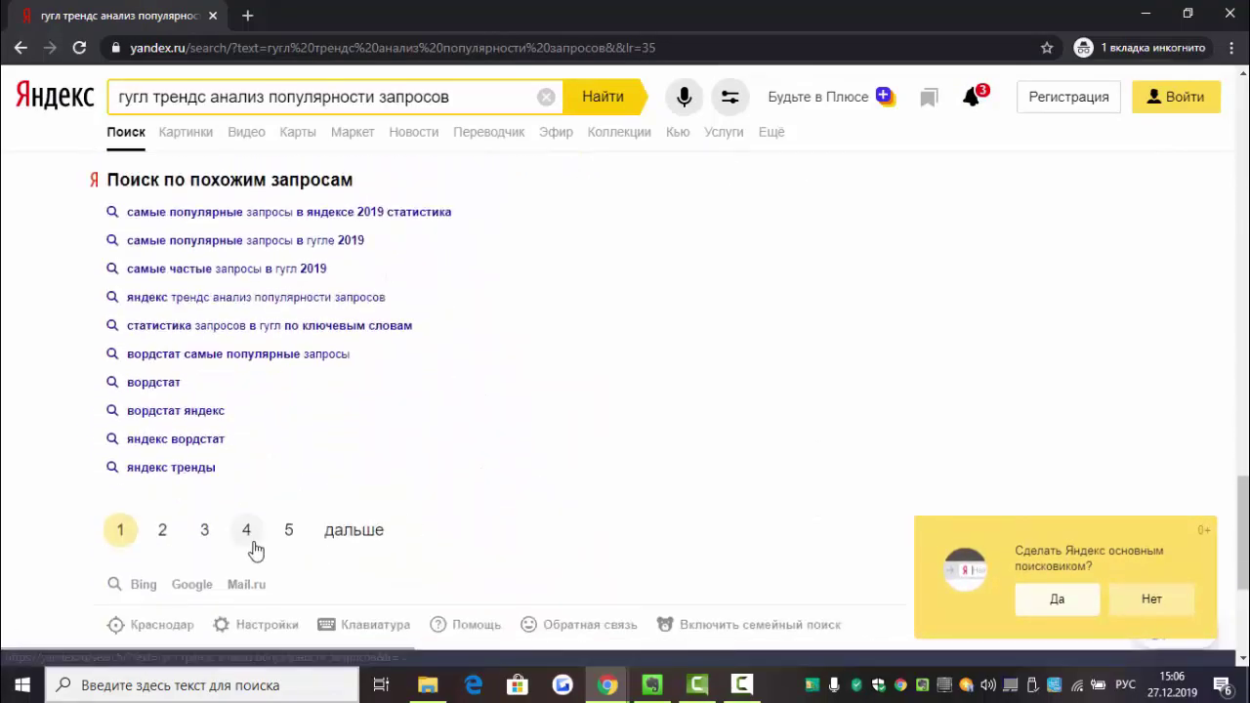
{"action": "left_click", "coordinate": [163, 530]}
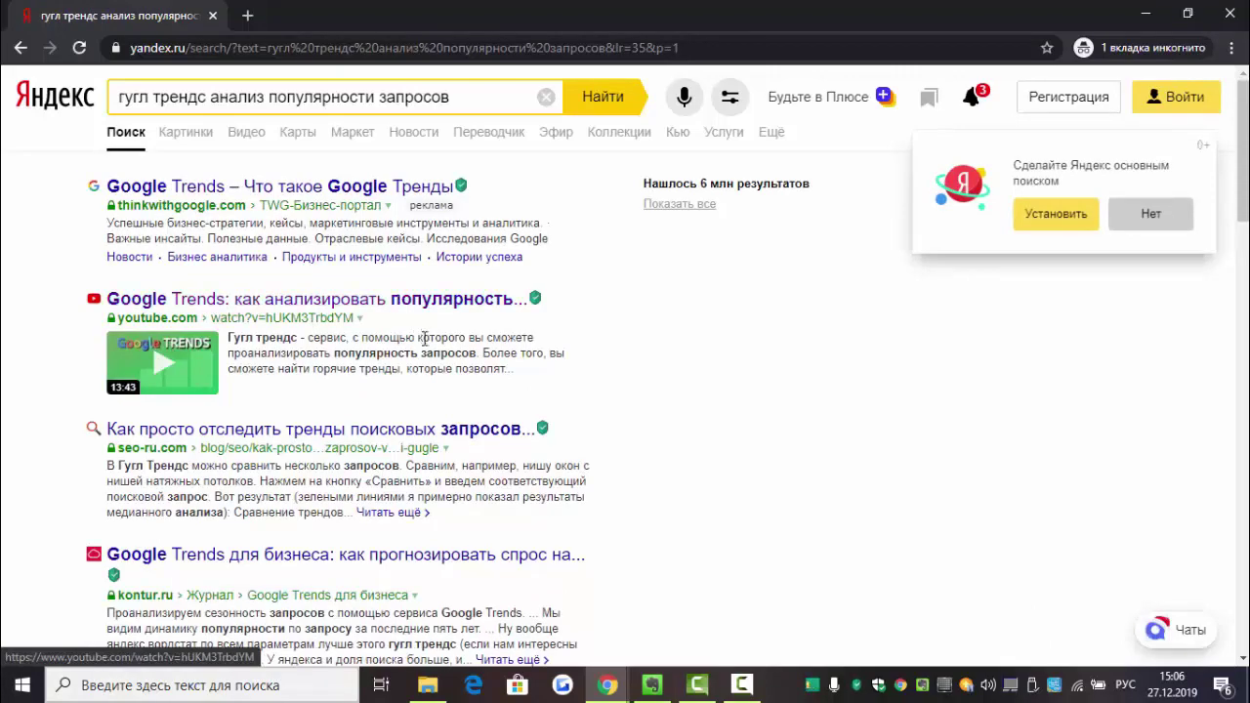
{"action": "scroll", "coordinate": [426, 343], "scroll_direction": "down", "scroll_amount": 2}
{"action": "scroll", "coordinate": [426, 343], "scroll_direction": "down", "scroll_amount": 12}
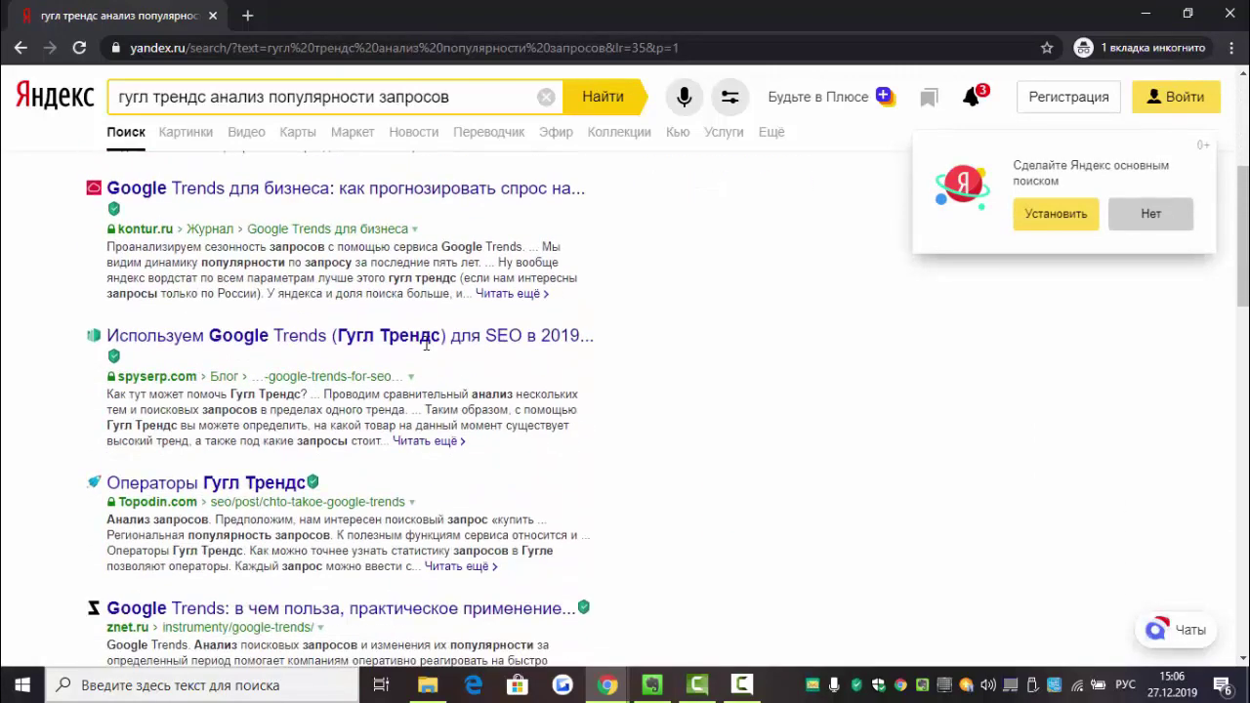
{"action": "scroll", "coordinate": [435, 347], "scroll_direction": "up", "scroll_amount": 14}
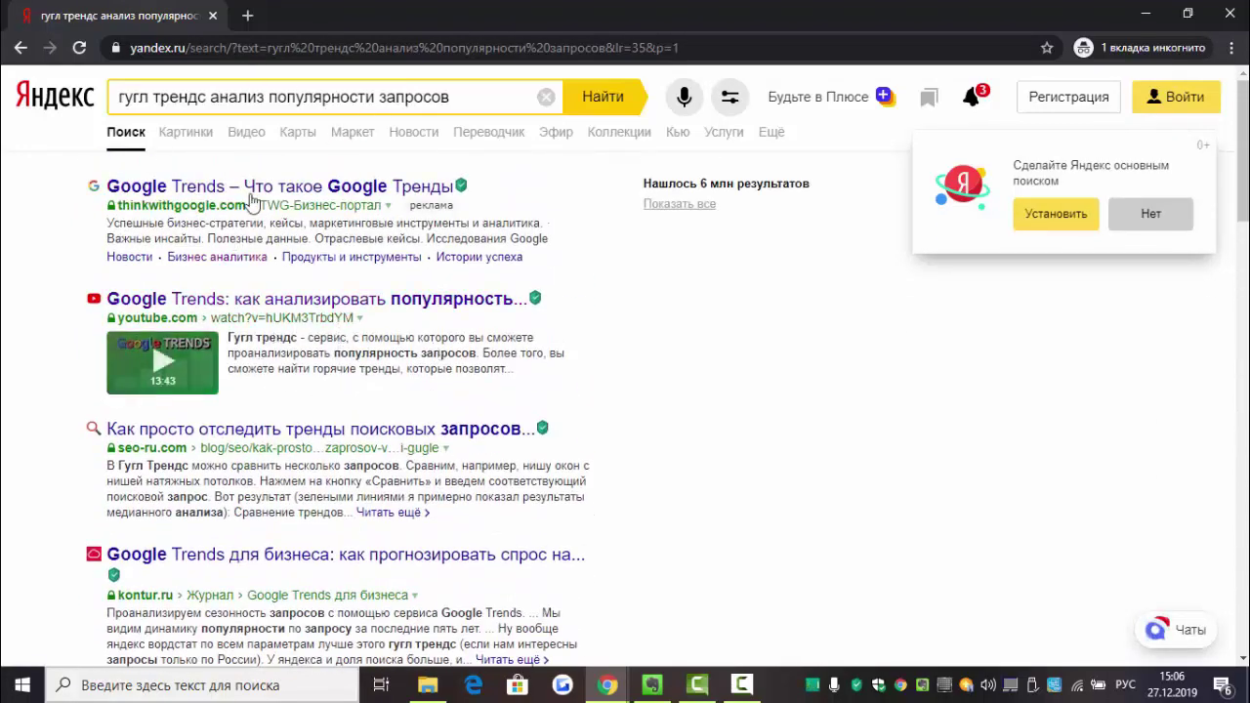
- Review the competing videos in Yandex's video results for the same query, and close that results page
{"action": "left_click", "coordinate": [248, 135]}
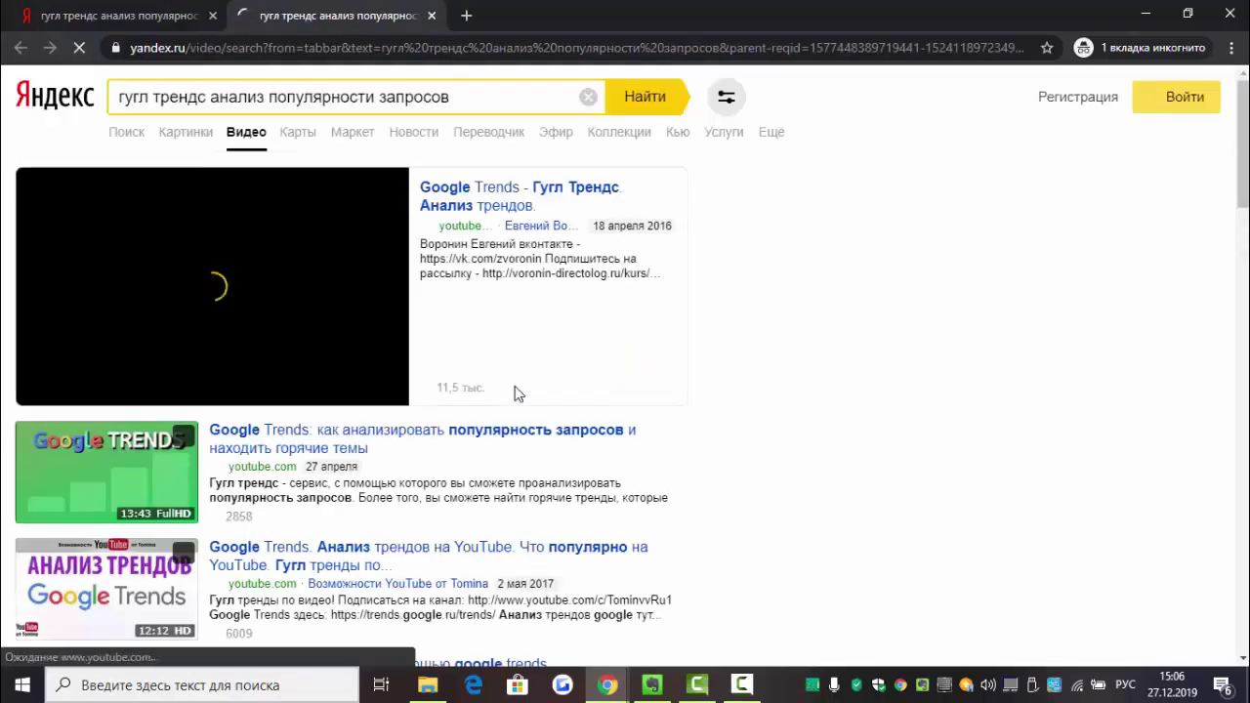
{"action": "scroll", "coordinate": [518, 393], "scroll_direction": "down", "scroll_amount": 1}
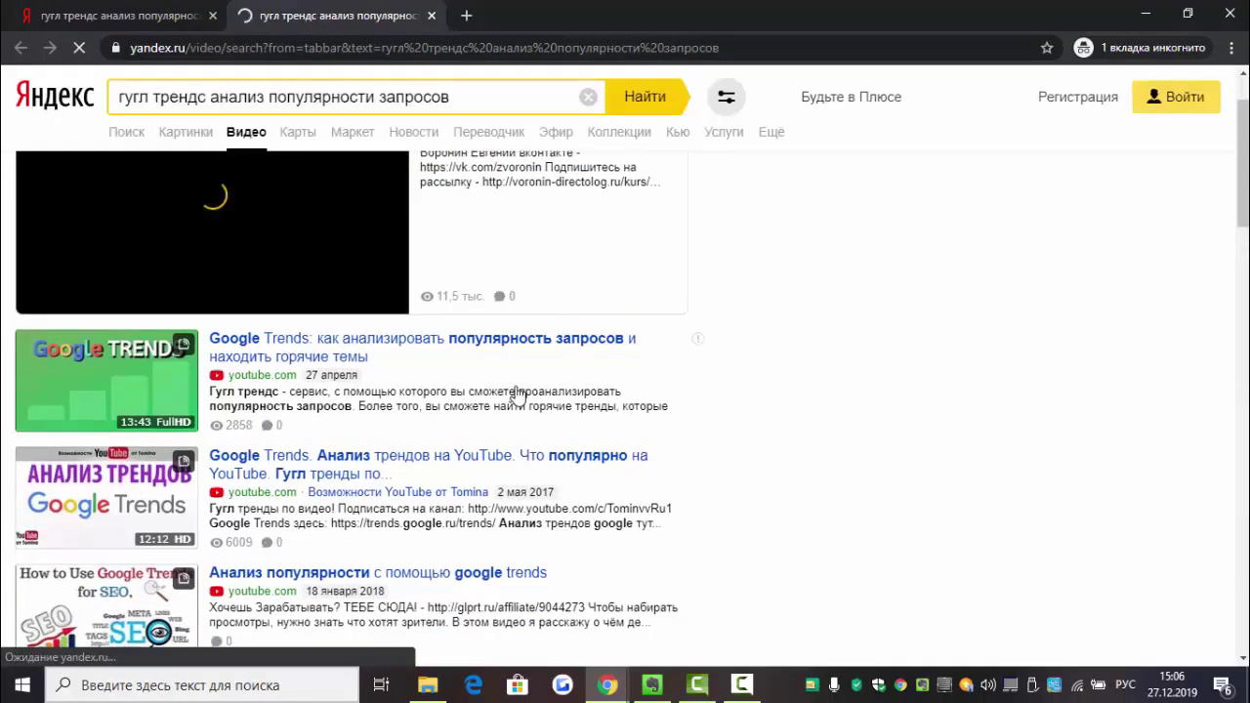
{"action": "scroll", "coordinate": [501, 422], "scroll_direction": "down", "scroll_amount": 4}
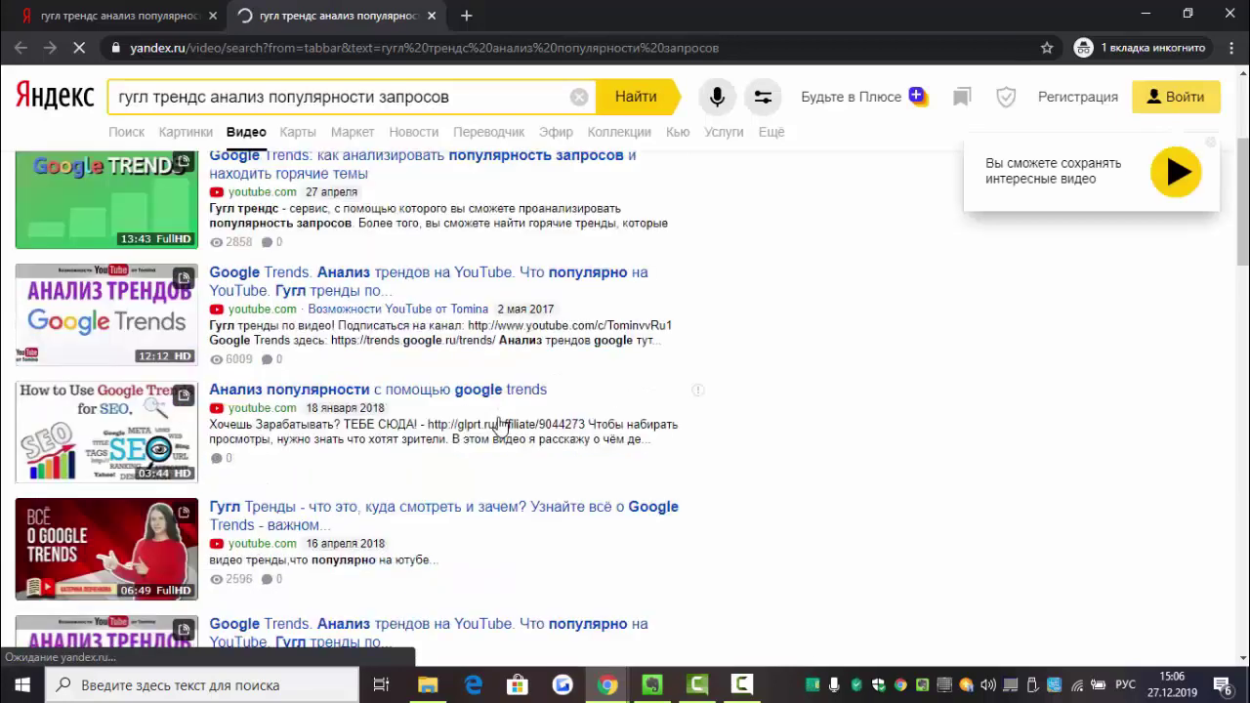
{"action": "scroll", "coordinate": [500, 427], "scroll_direction": "up", "scroll_amount": 5}
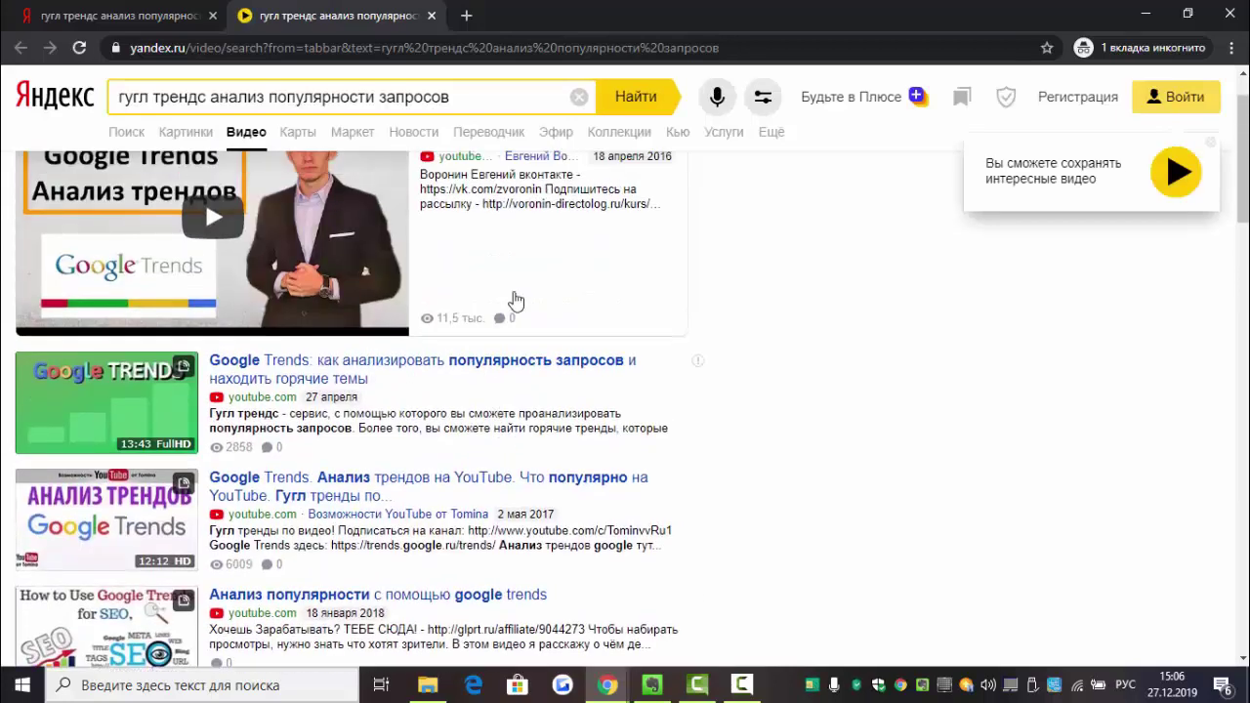
{"action": "left_click", "coordinate": [430, 15]}
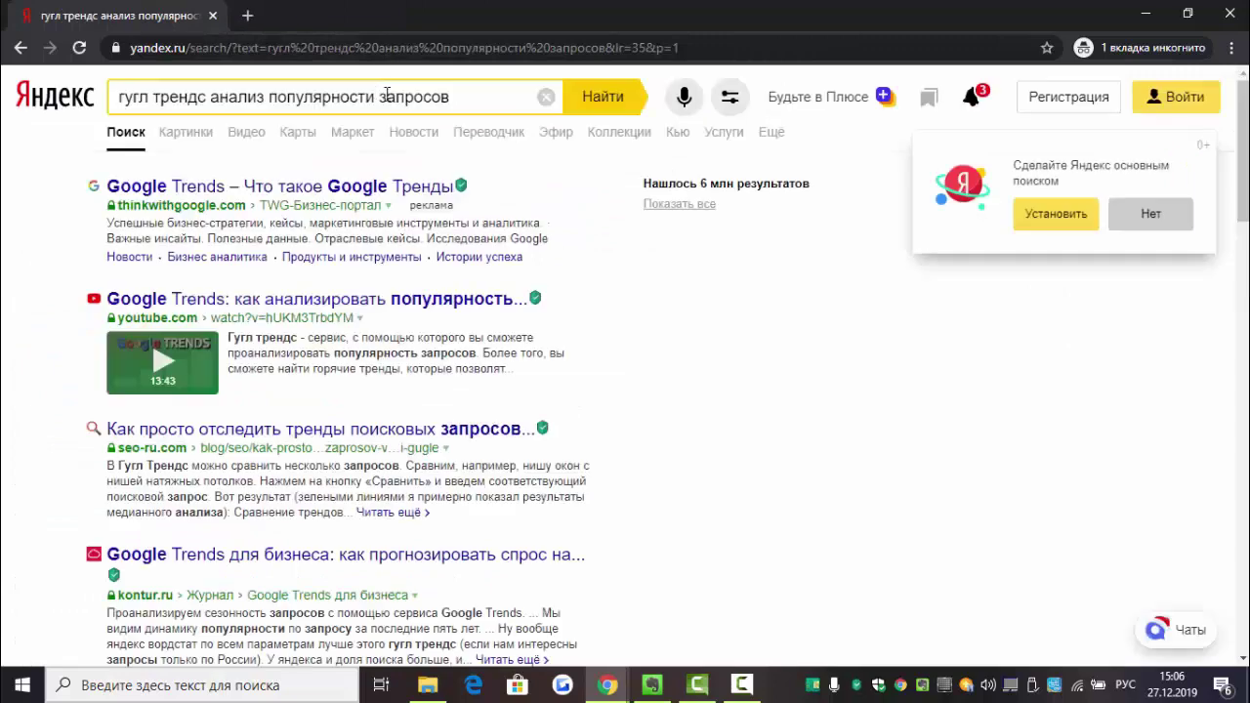
- Copy the search phrase, find Google through Yandex with the query "гугл", and search Google for "гугл трендс анализ популярности запросов"
{"action": "left_click_drag", "start_coordinate": [460, 97], "coordinate": [119, 96]}
{"action": "key", "text": "ctrl+c"}
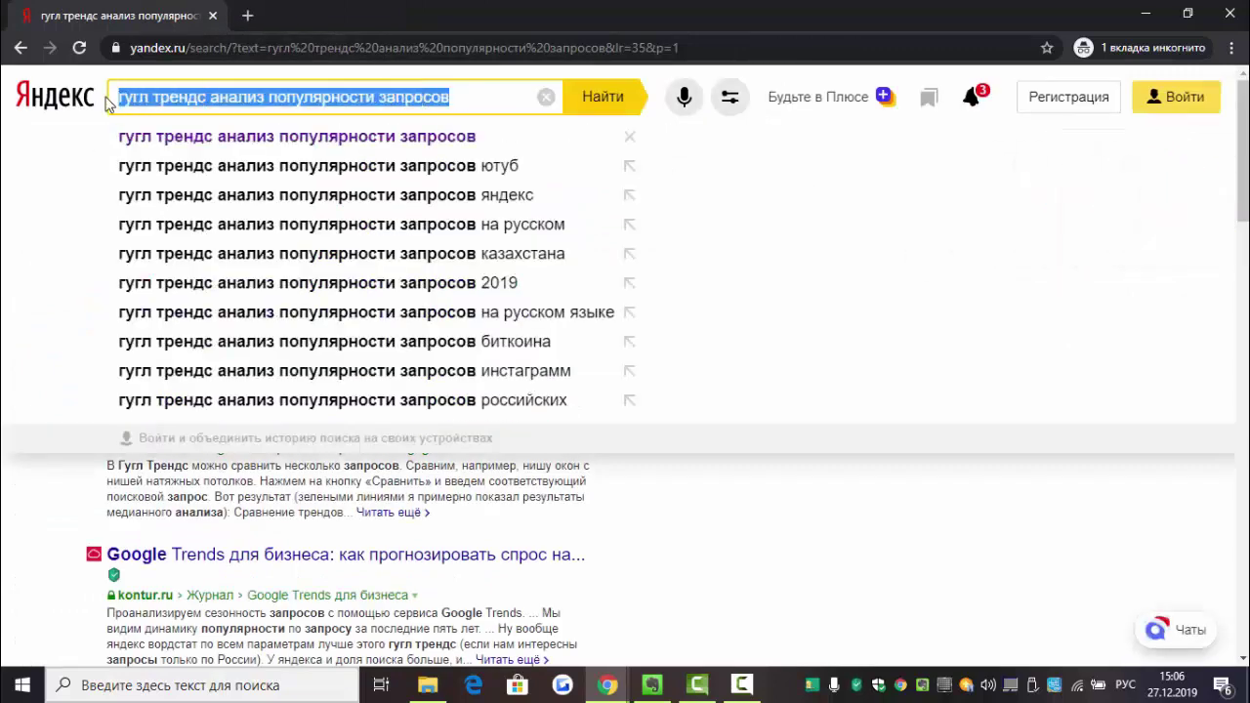
{"action": "type", "text": "гугл"}
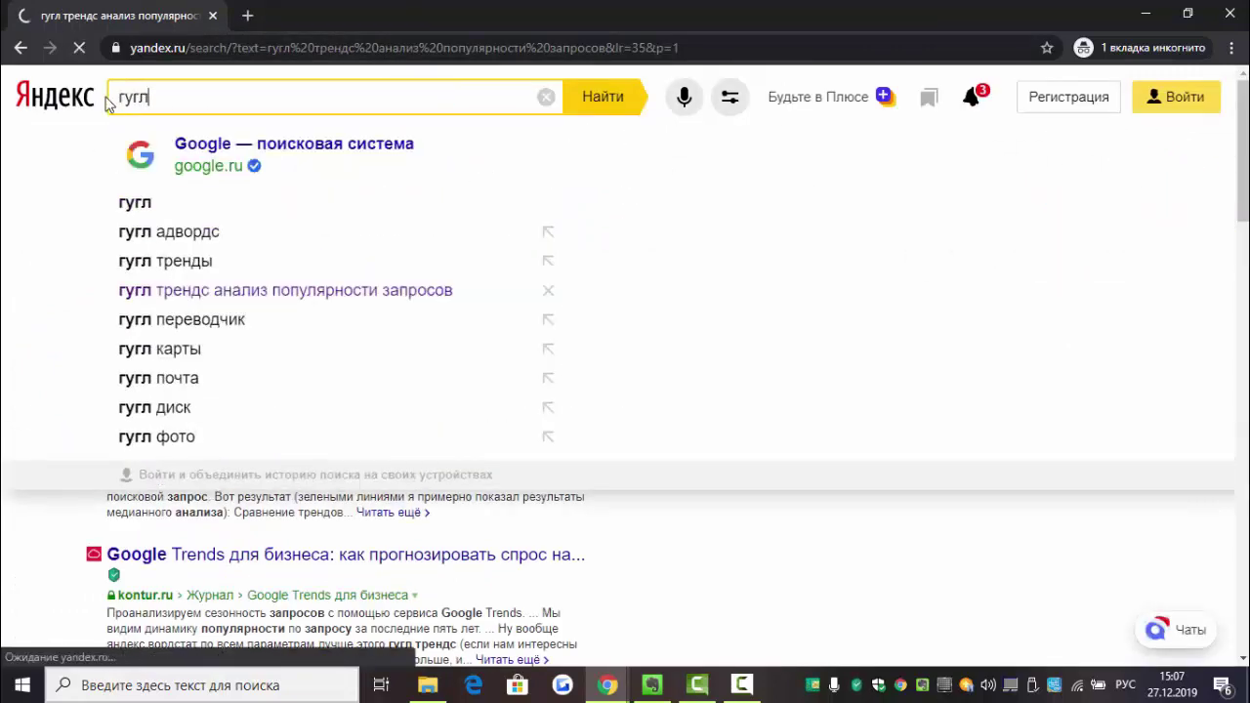
{"action": "key", "text": "Return"}
{"action": "left_click", "coordinate": [132, 188]}
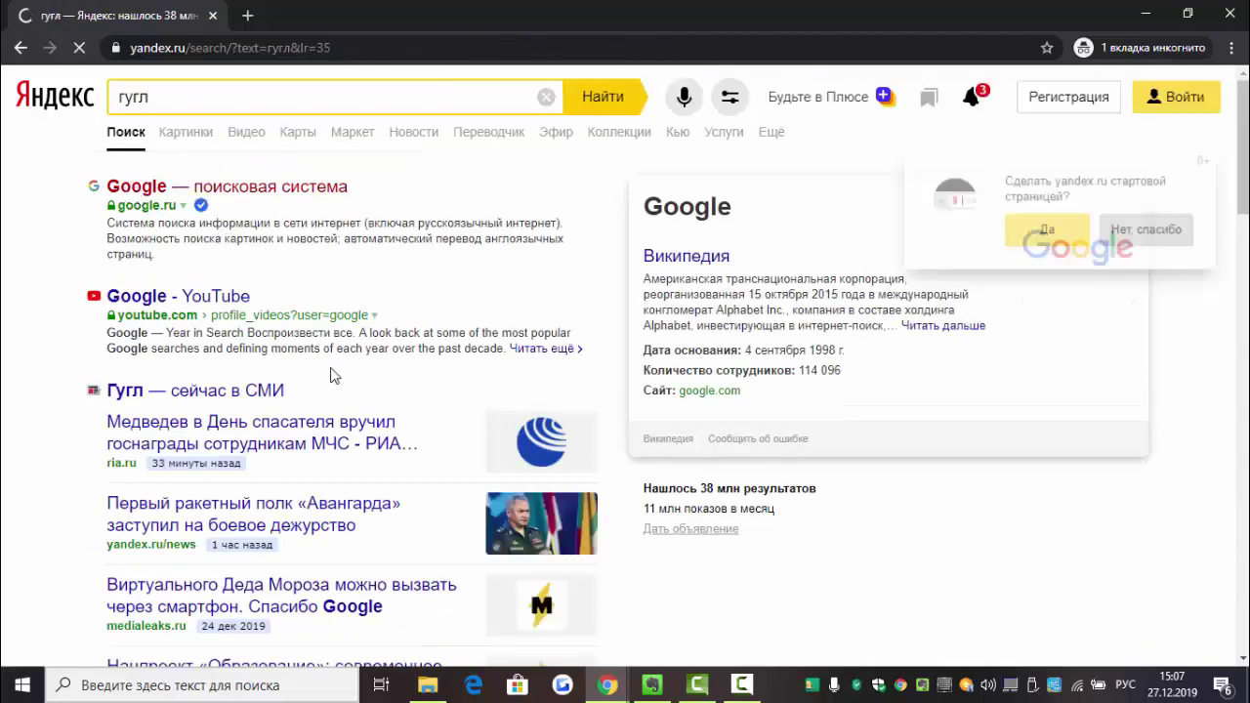
{"action": "key", "text": "ctrl+v"}
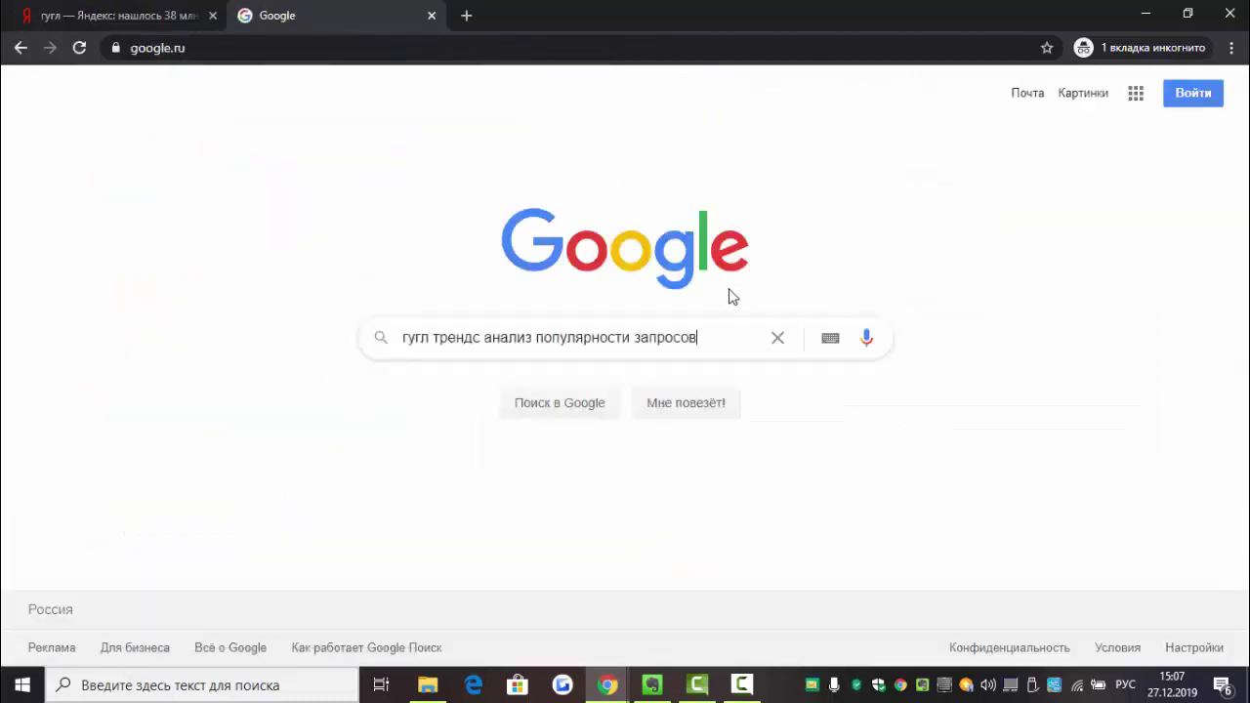
{"action": "key", "text": "Return"}
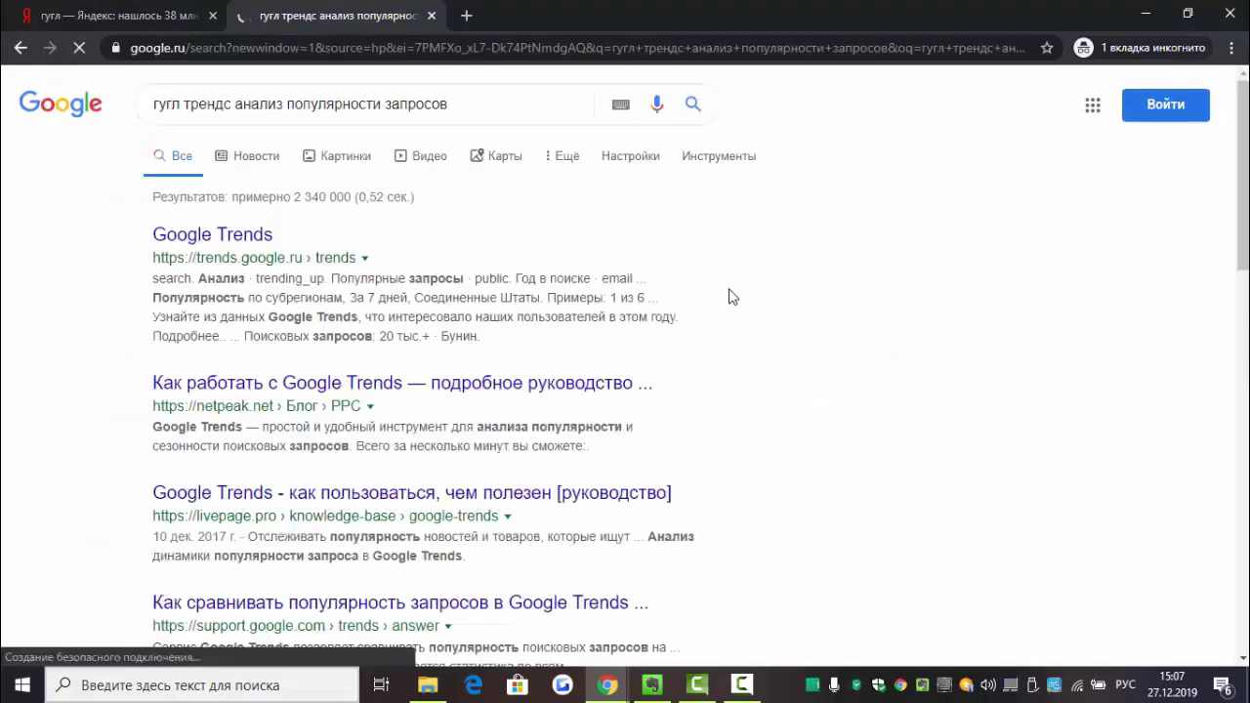
- Look through the first two pages of Google web results for YouTube videos ranking for the keyword
{"action": "scroll", "coordinate": [486, 385], "scroll_direction": "down", "scroll_amount": 1}
{"action": "scroll", "coordinate": [482, 384], "scroll_direction": "down", "scroll_amount": 6}
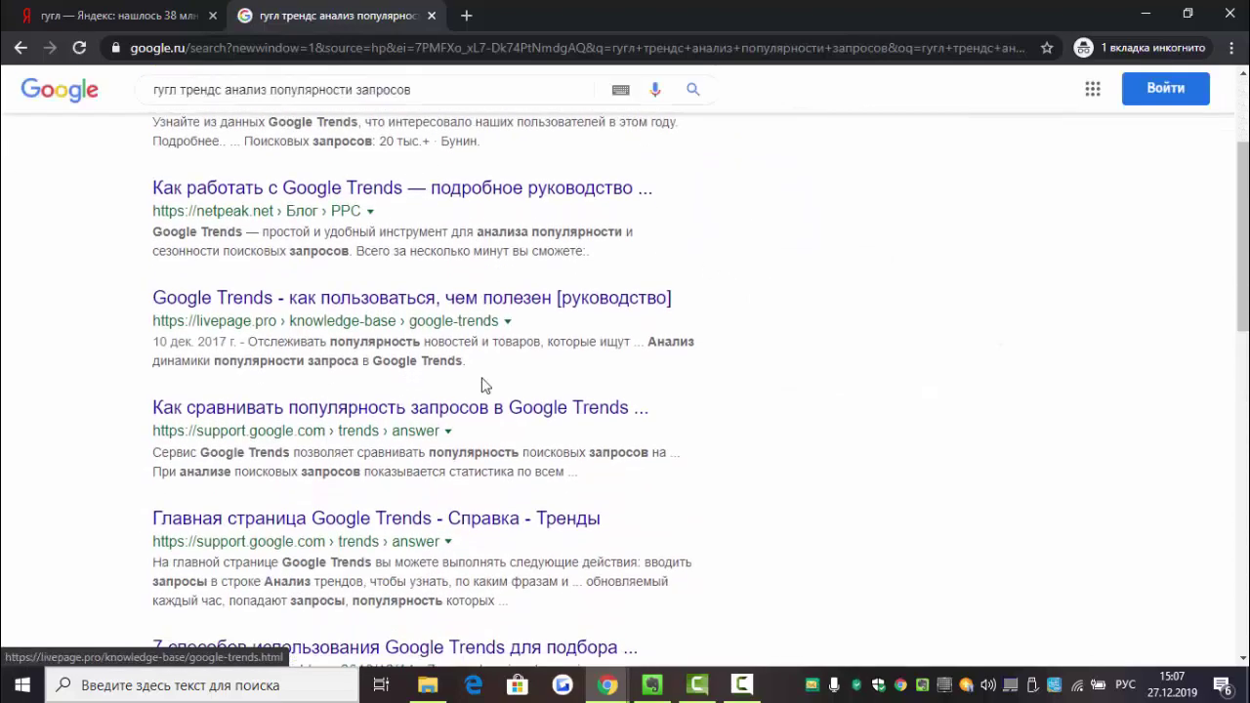
{"action": "scroll", "coordinate": [483, 385], "scroll_direction": "down", "scroll_amount": 6}
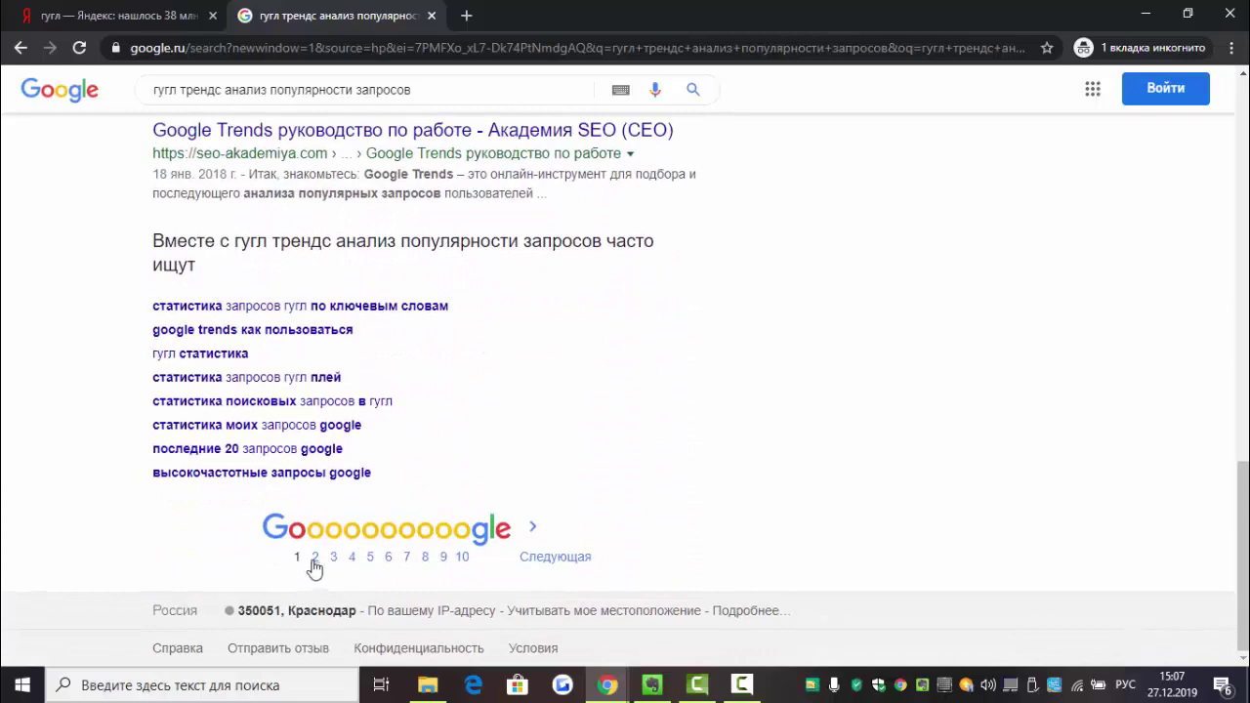
{"action": "left_click", "coordinate": [315, 559]}
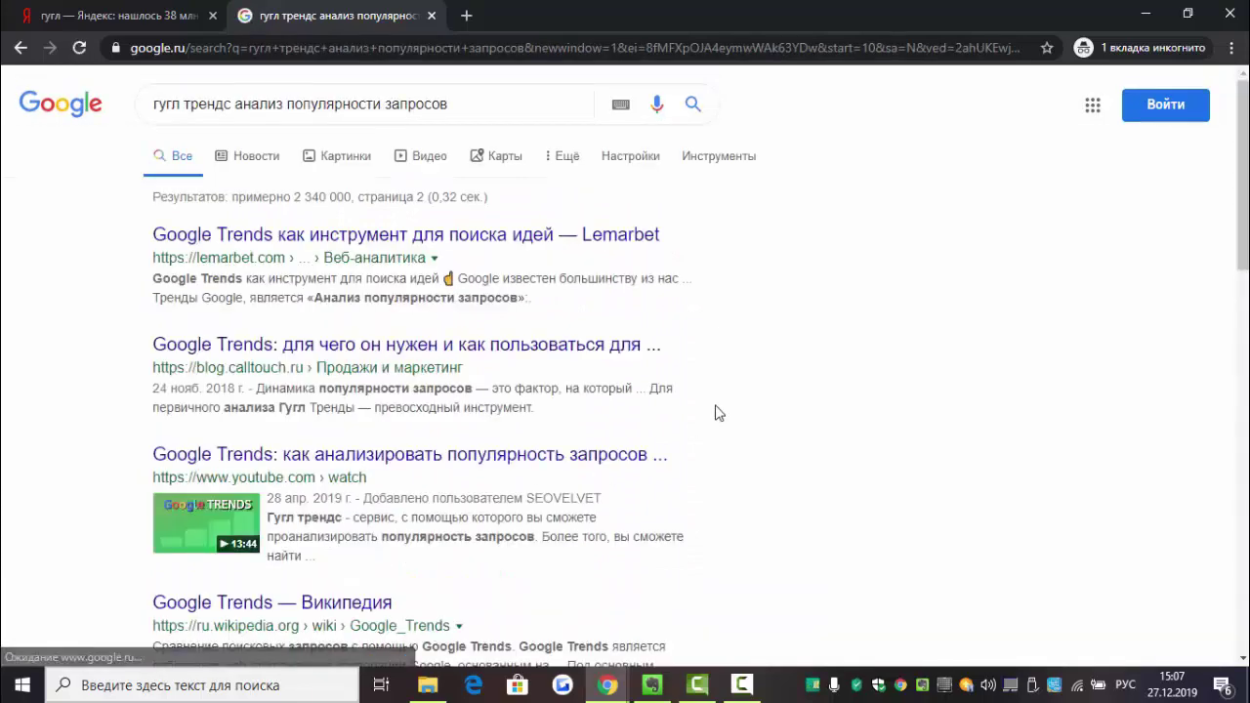
{"action": "scroll", "coordinate": [364, 426], "scroll_direction": "down", "scroll_amount": 1}
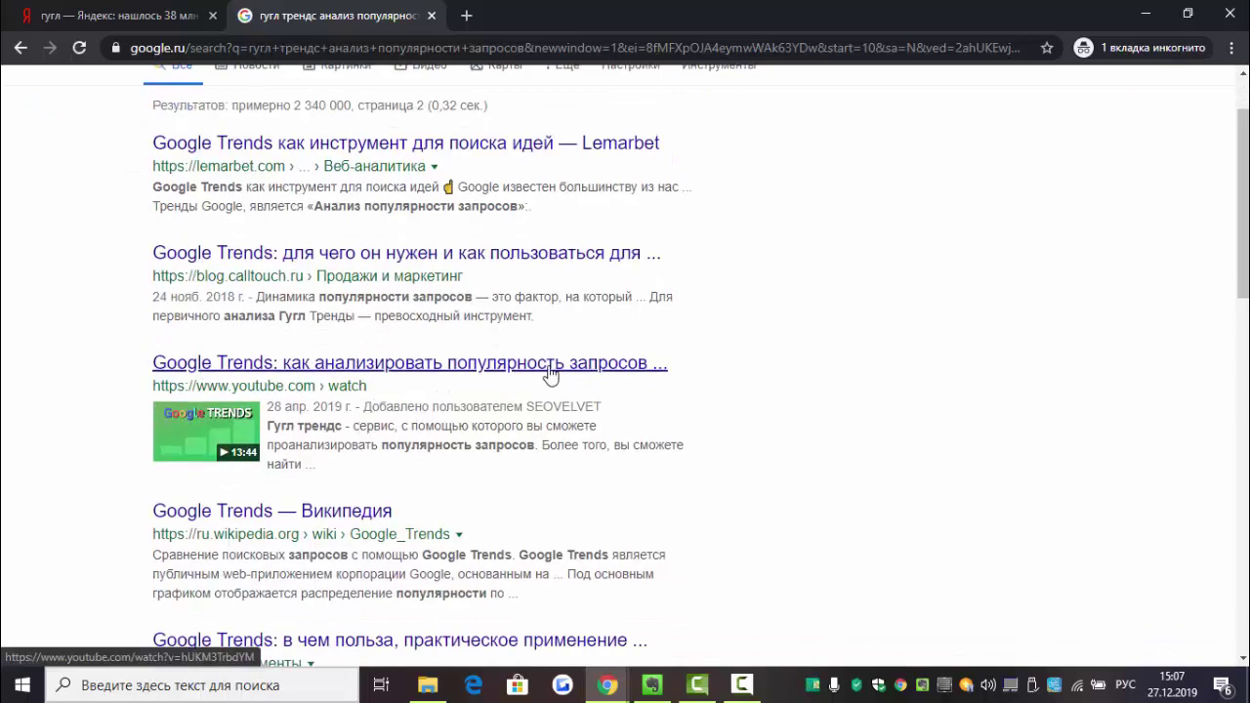
{"action": "scroll", "coordinate": [550, 373], "scroll_direction": "down", "scroll_amount": 6}
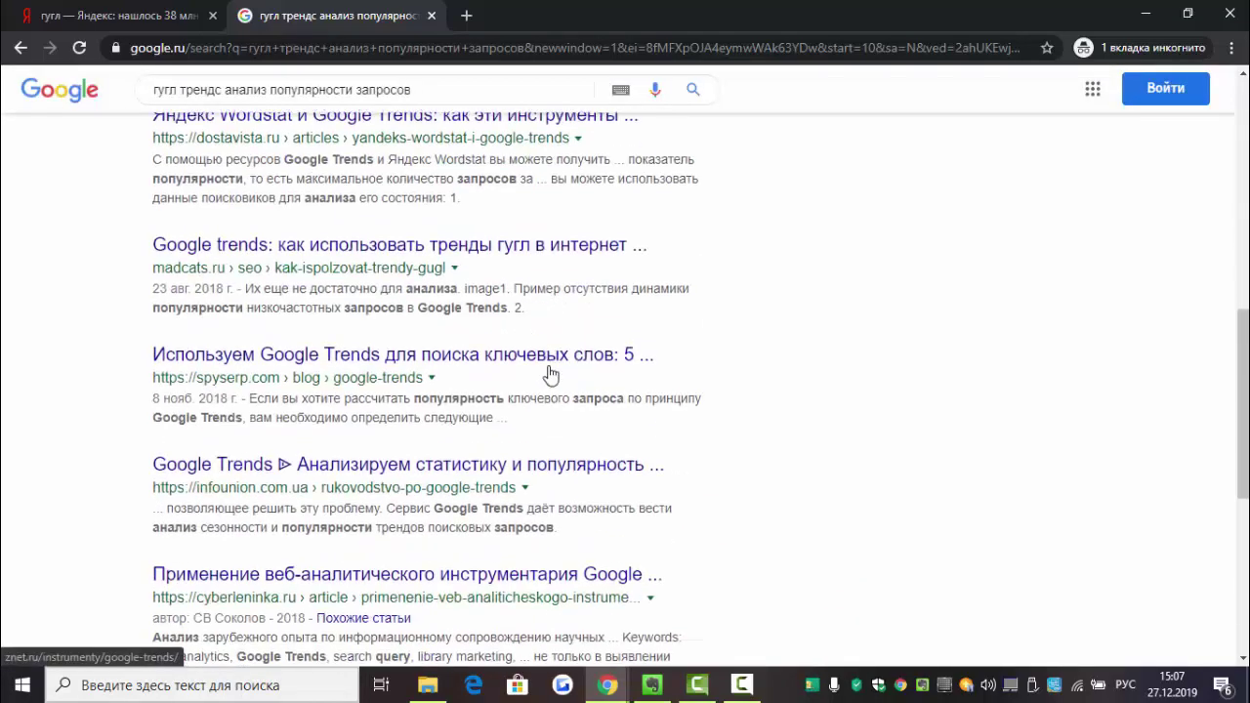
{"action": "scroll", "coordinate": [550, 373], "scroll_direction": "up", "scroll_amount": 7}
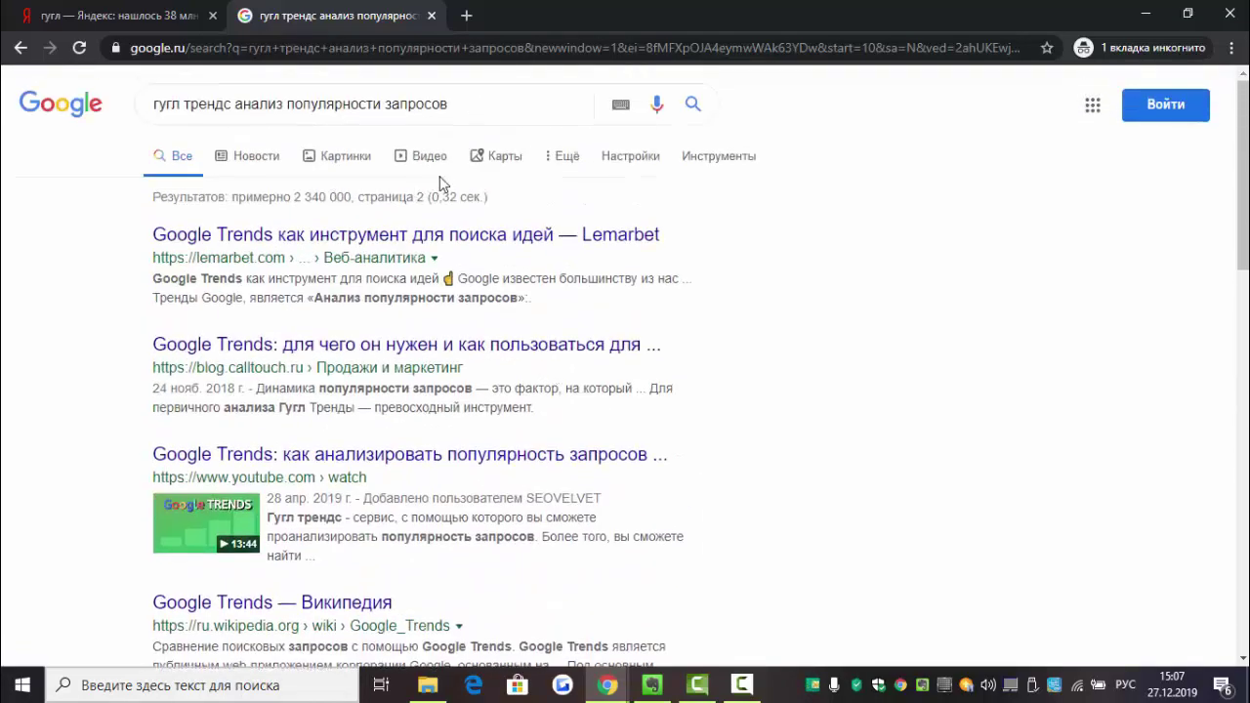
- Show Google's video results for the keyword and review the competing videos' titles and thumbnails
{"action": "left_click", "coordinate": [429, 158]}
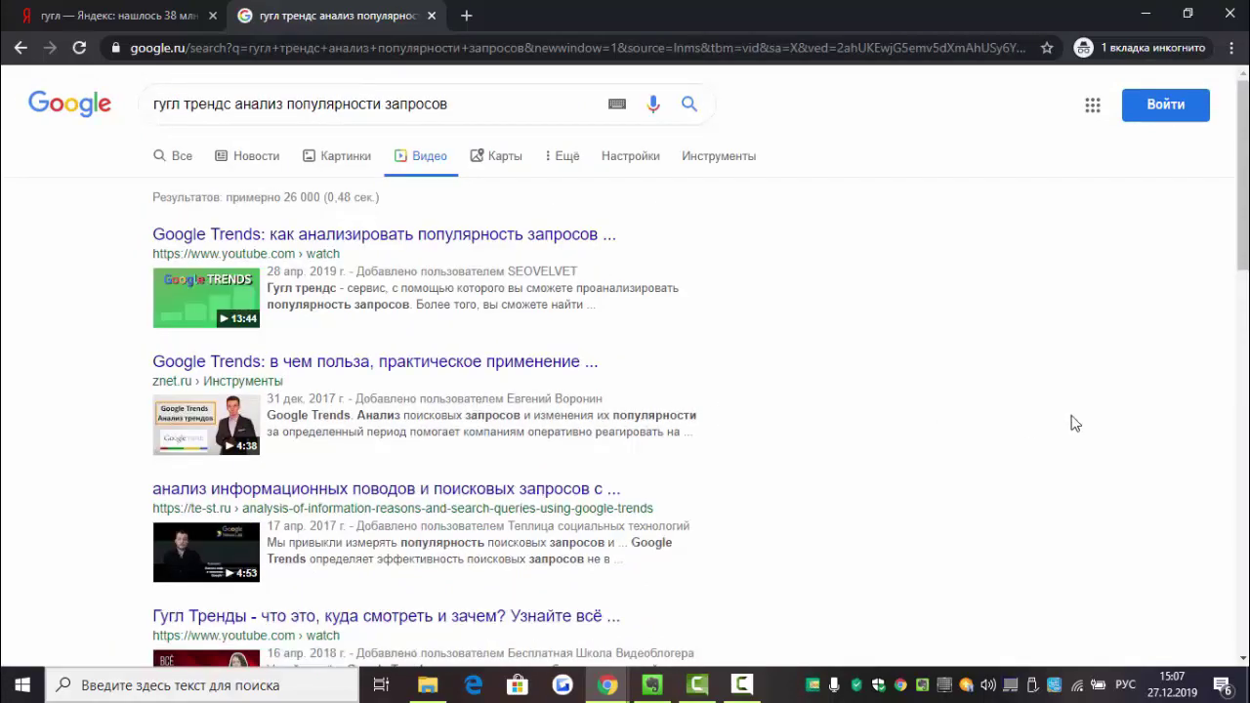
{"action": "scroll", "coordinate": [1041, 438], "scroll_direction": "down", "scroll_amount": 2}
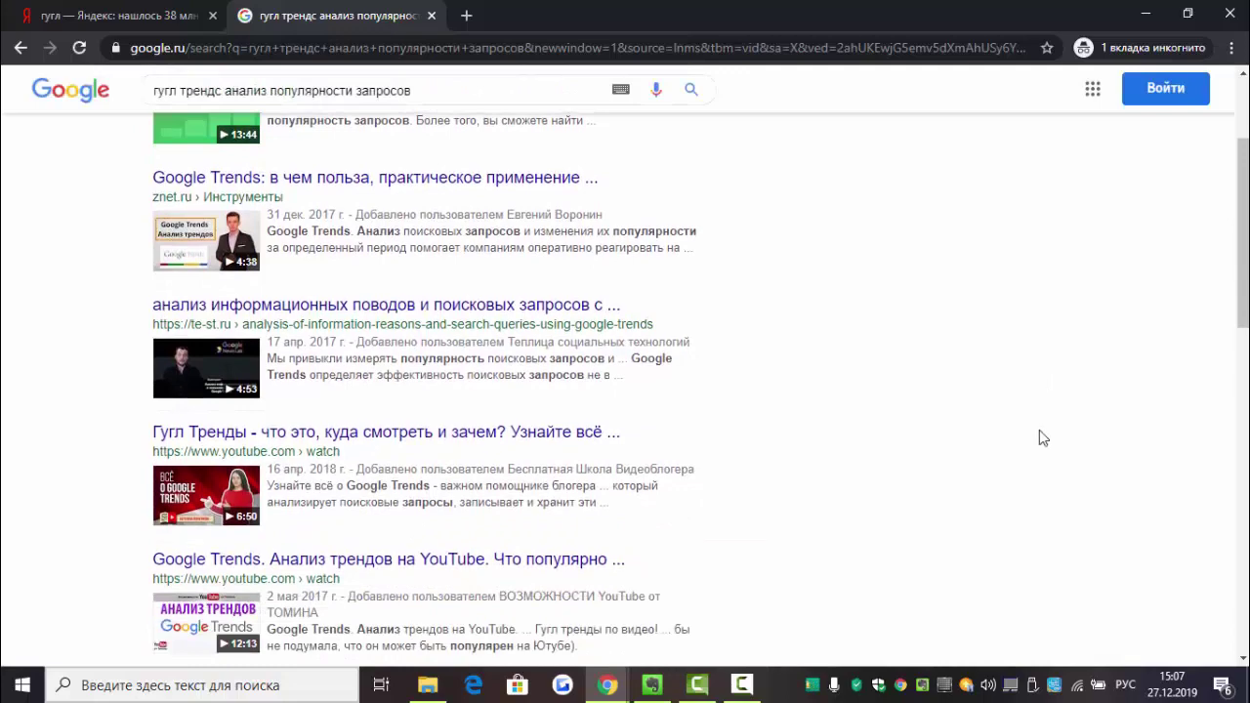
{"action": "scroll", "coordinate": [1041, 437], "scroll_direction": "down", "scroll_amount": 2}
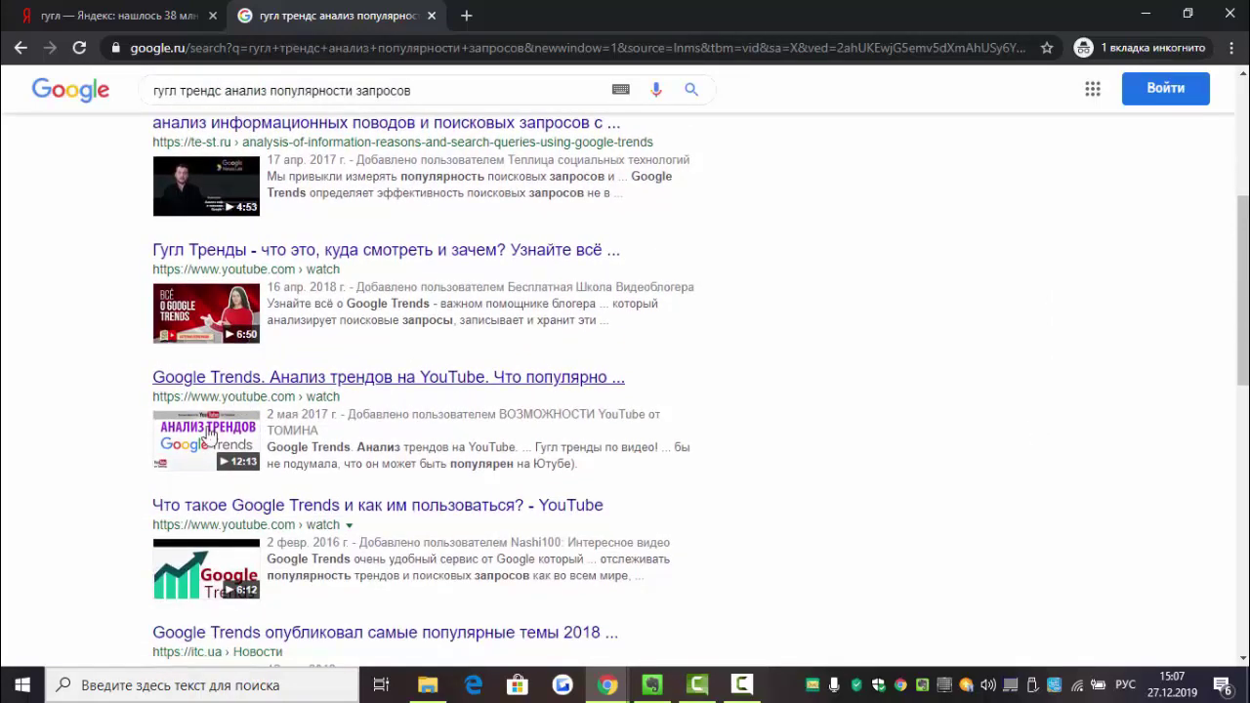
{"action": "scroll", "coordinate": [575, 429], "scroll_direction": "up", "scroll_amount": 4}
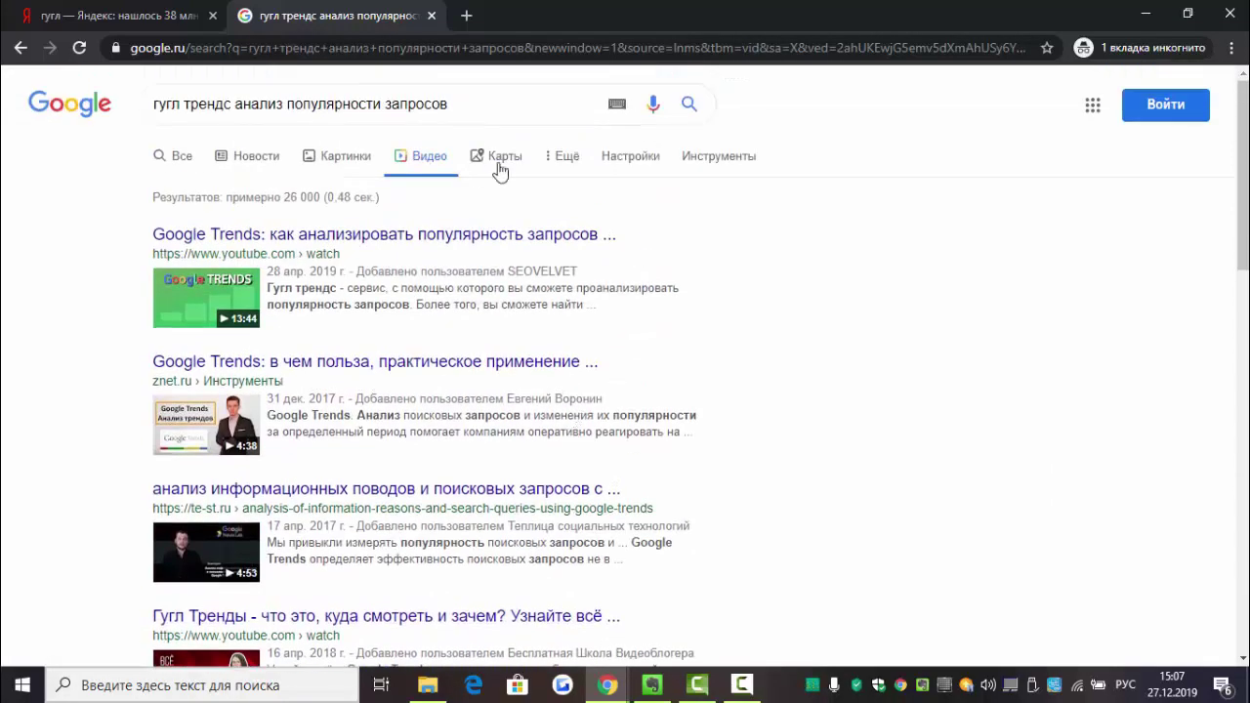
- Switch back to the upload schedule spreadsheet and enter "гугл трендс анализ популярности запросов," as the first keyword in cell G21
{"action": "key", "text": "alt+Tab"}
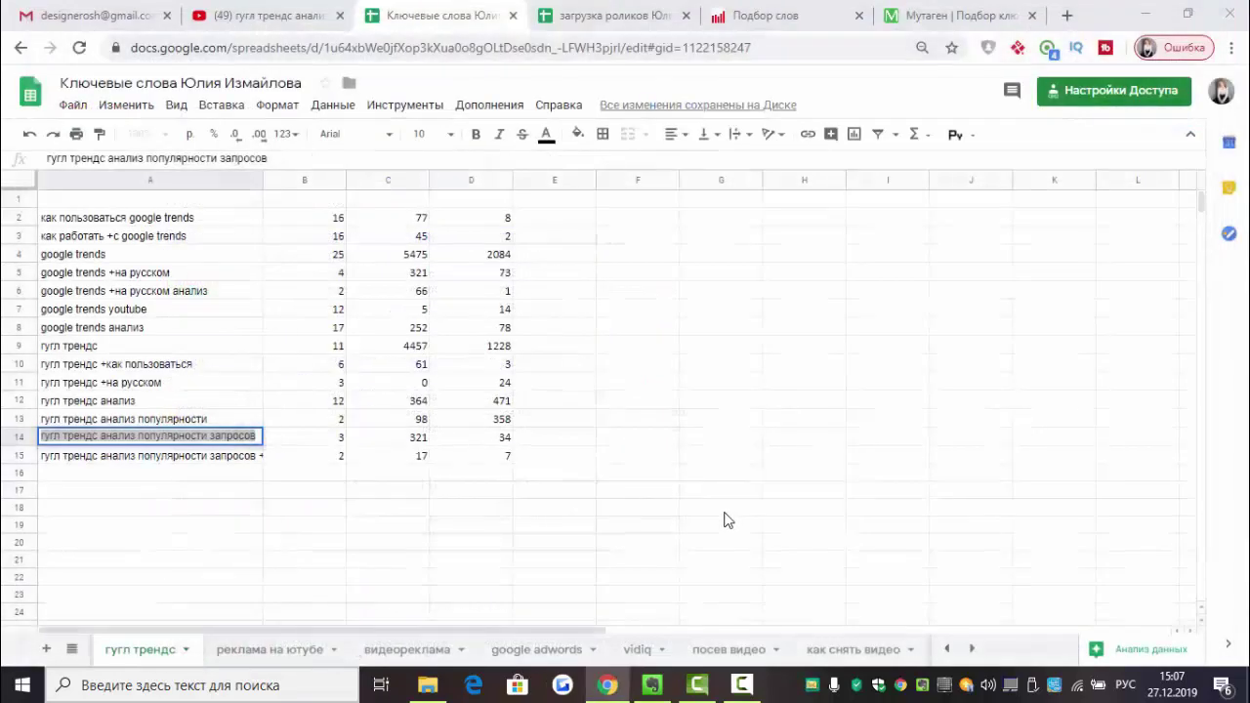
{"action": "left_click", "coordinate": [602, 20]}
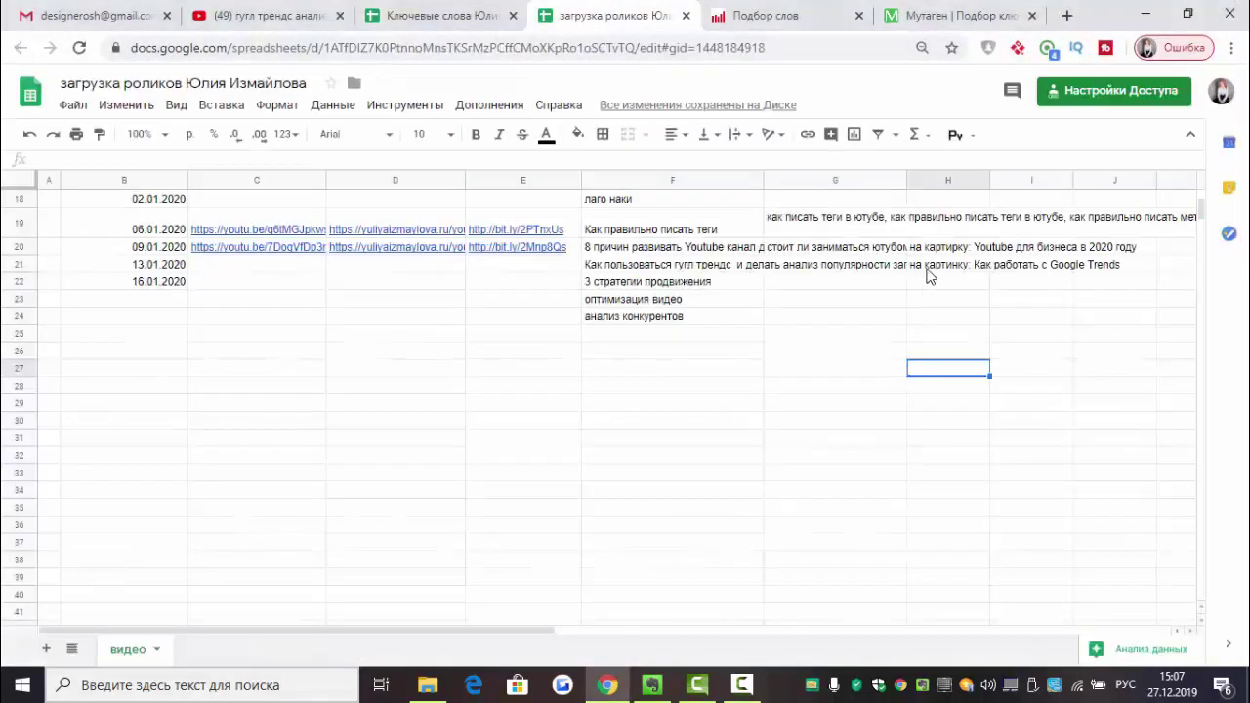
{"action": "double_click", "coordinate": [811, 273]}
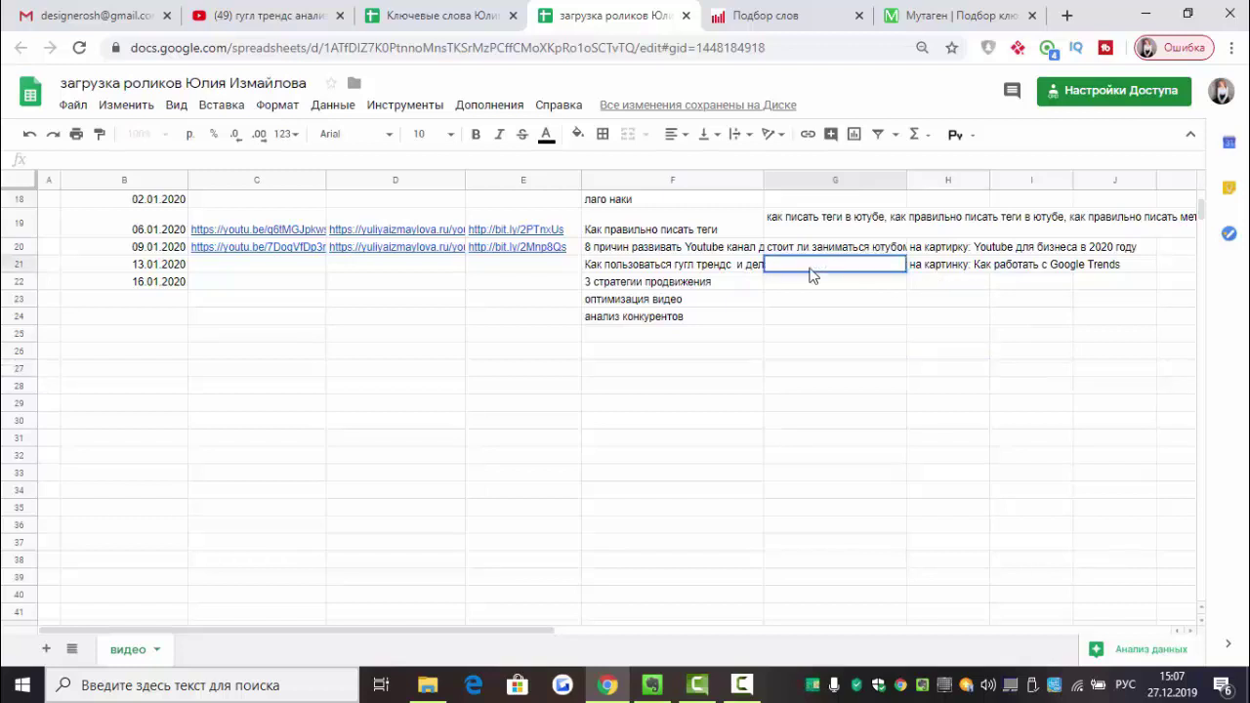
{"action": "type", "text": "гугл трендс анализ популярности запросов"}
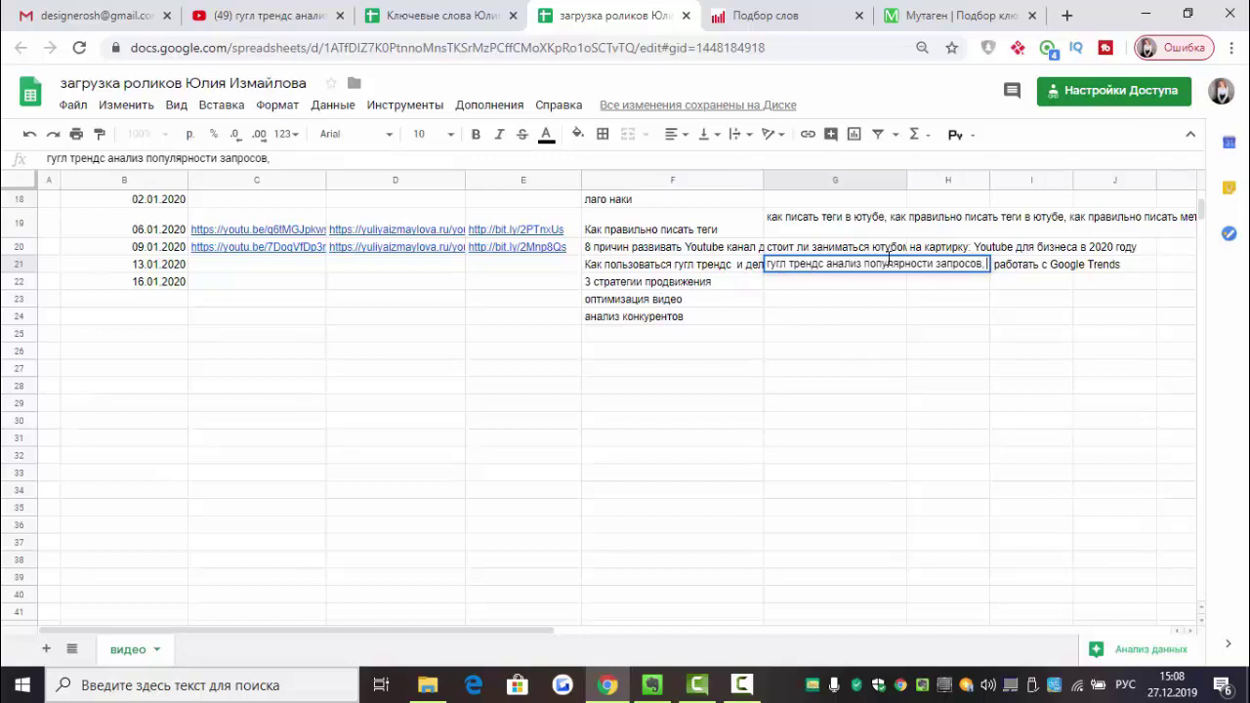
- Copy "гугл трендс анализ популярности" from the keyword spreadsheet and append it with a comma to the keywords in G21 of the upload schedule
{"action": "left_click", "coordinate": [436, 15]}
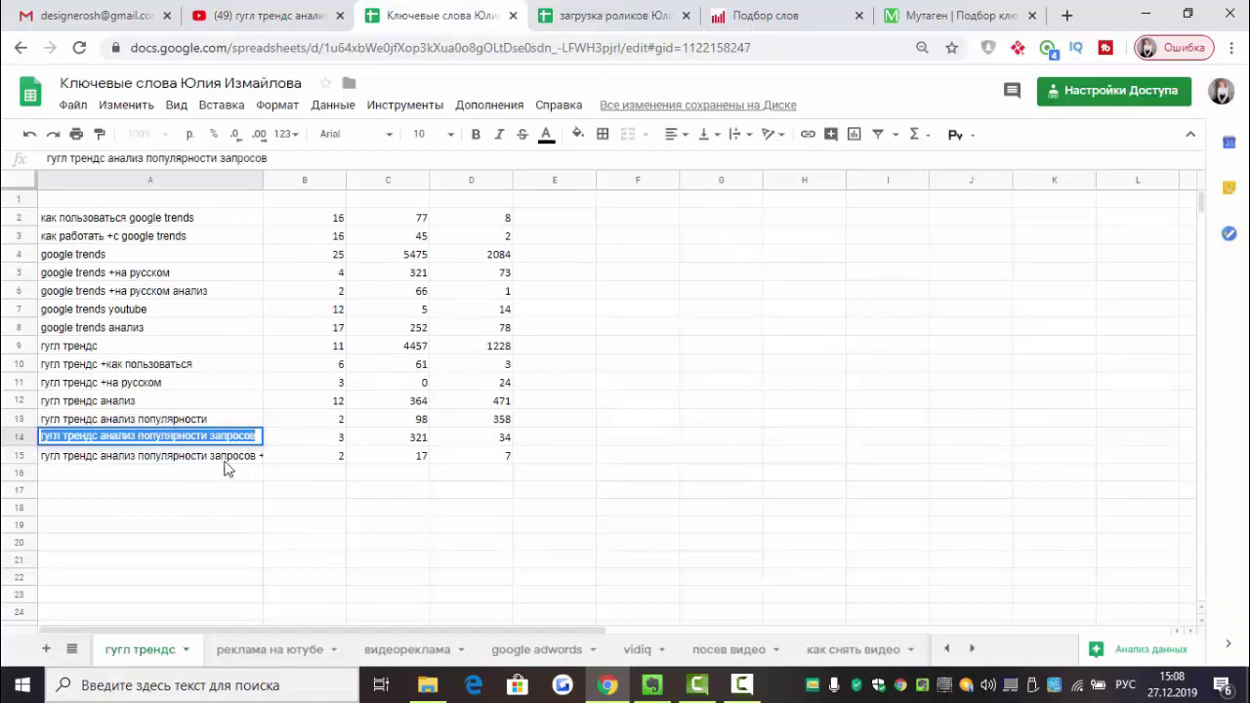
{"action": "left_click", "coordinate": [174, 436]}
{"action": "left_click", "coordinate": [168, 420]}
{"action": "double_click", "coordinate": [208, 422]}
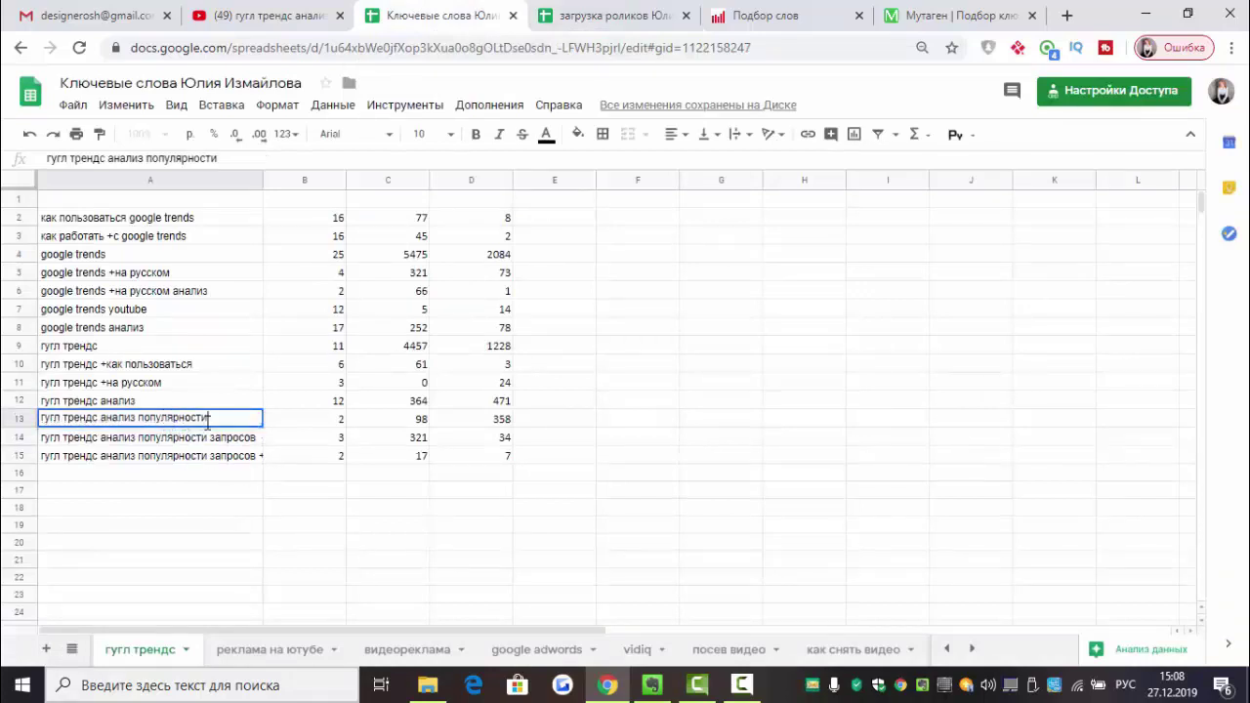
{"action": "left_click_drag", "start_coordinate": [217, 417], "coordinate": [12, 426]}
{"action": "right_click", "coordinate": [68, 418]}
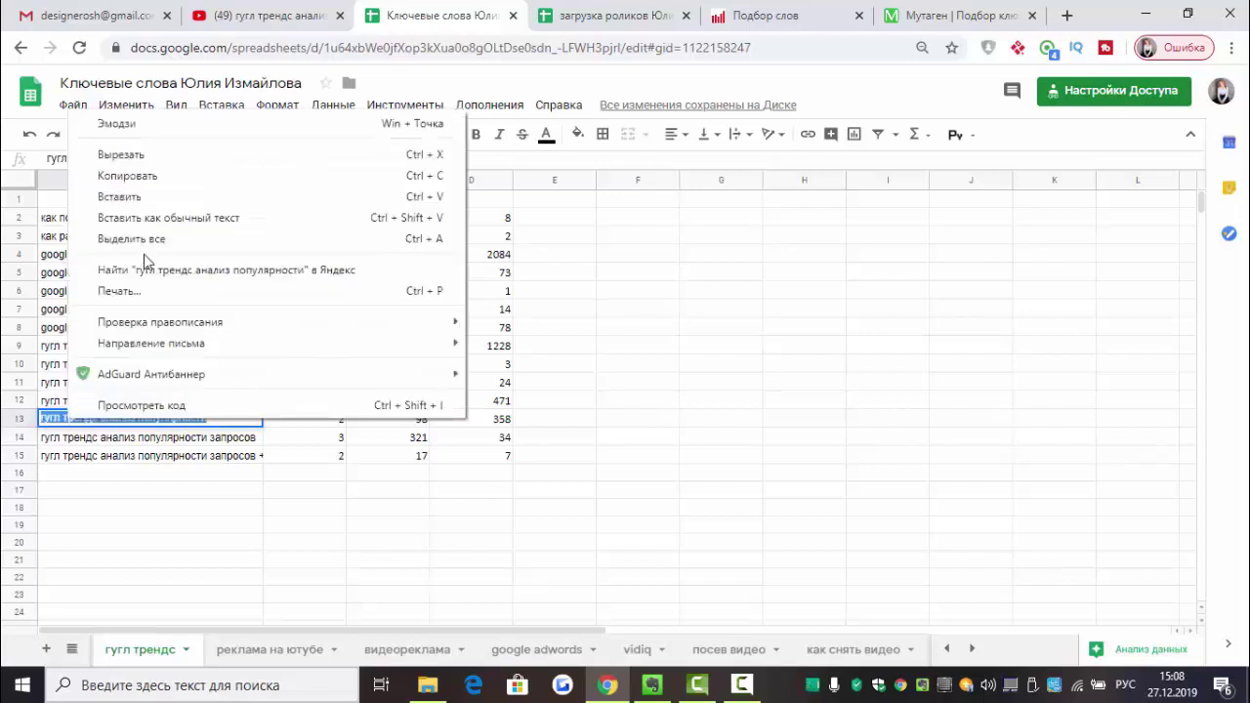
{"action": "left_click", "coordinate": [142, 177]}
{"action": "left_click", "coordinate": [620, 15]}
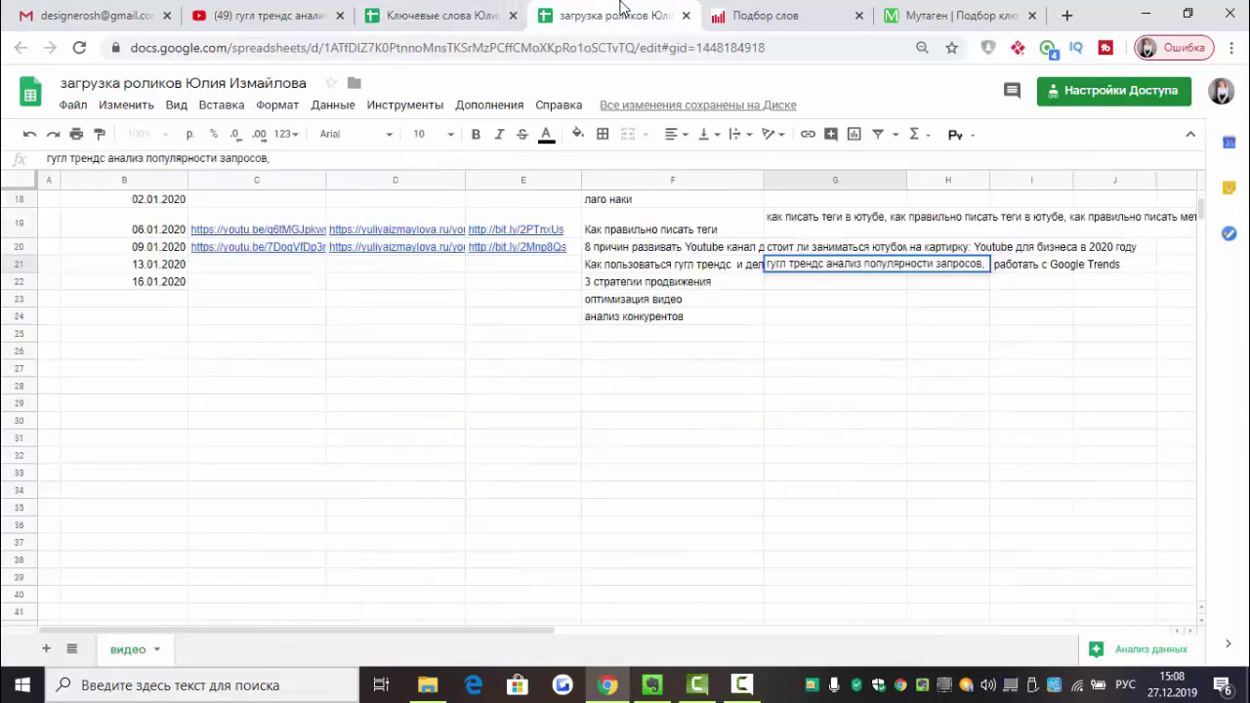
{"action": "key", "text": "ctrl+v"}
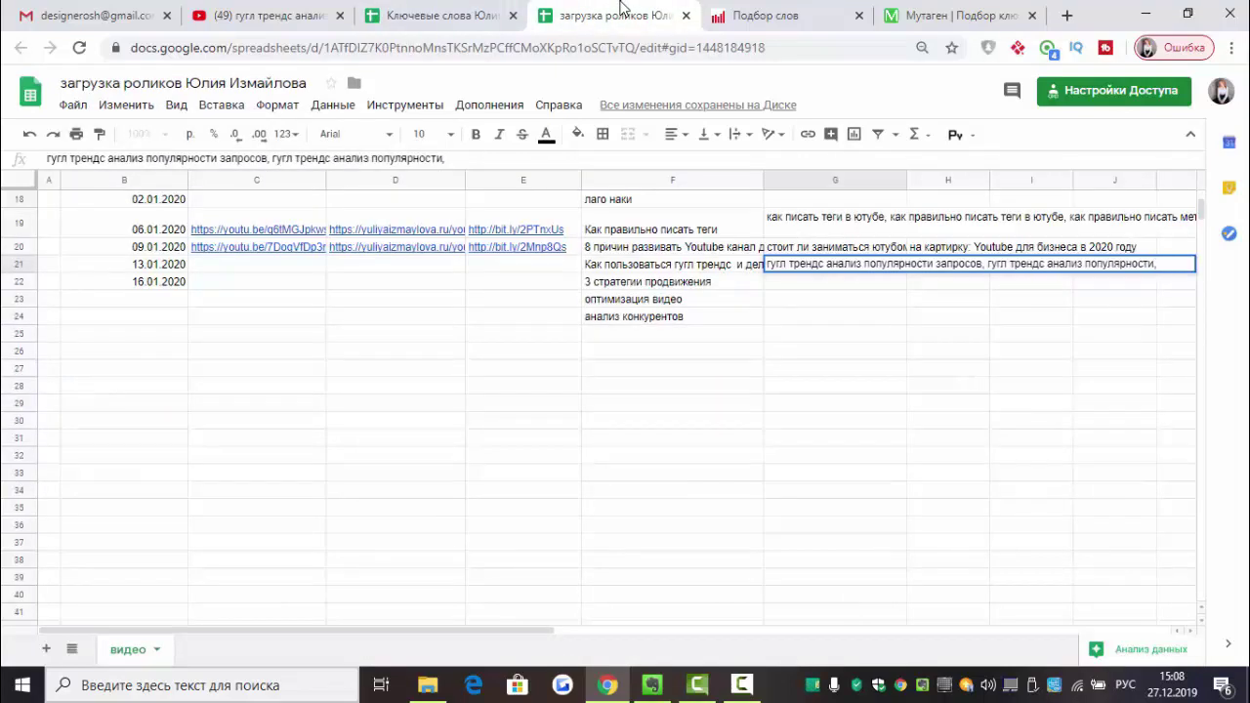
- Remove the plus sign from the keyword in A10 and append "гугл трендс как пользоваться," to the upload schedule's G21 keywords
{"action": "left_click", "coordinate": [432, 14]}
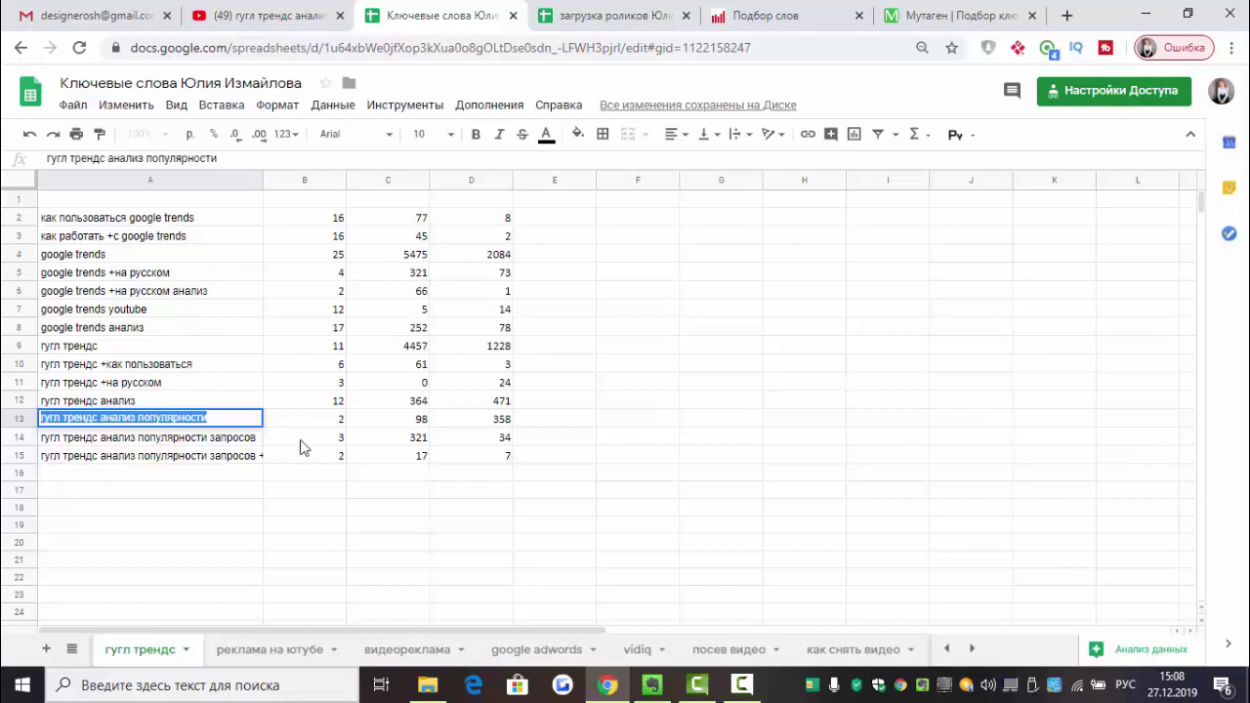
{"action": "double_click", "coordinate": [112, 365]}
{"action": "left_click", "coordinate": [107, 362]}
{"action": "key", "text": "BackSpace"}
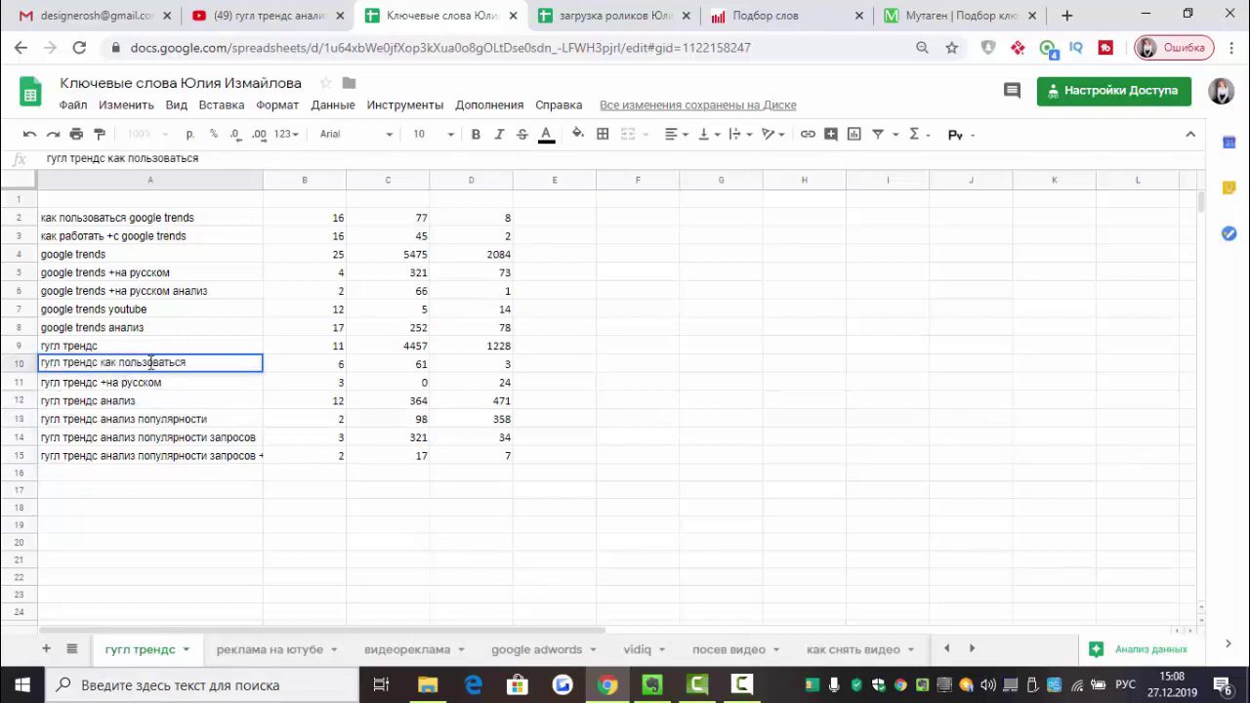
{"action": "left_click_drag", "start_coordinate": [196, 361], "coordinate": [39, 363]}
{"action": "right_click", "coordinate": [86, 363]}
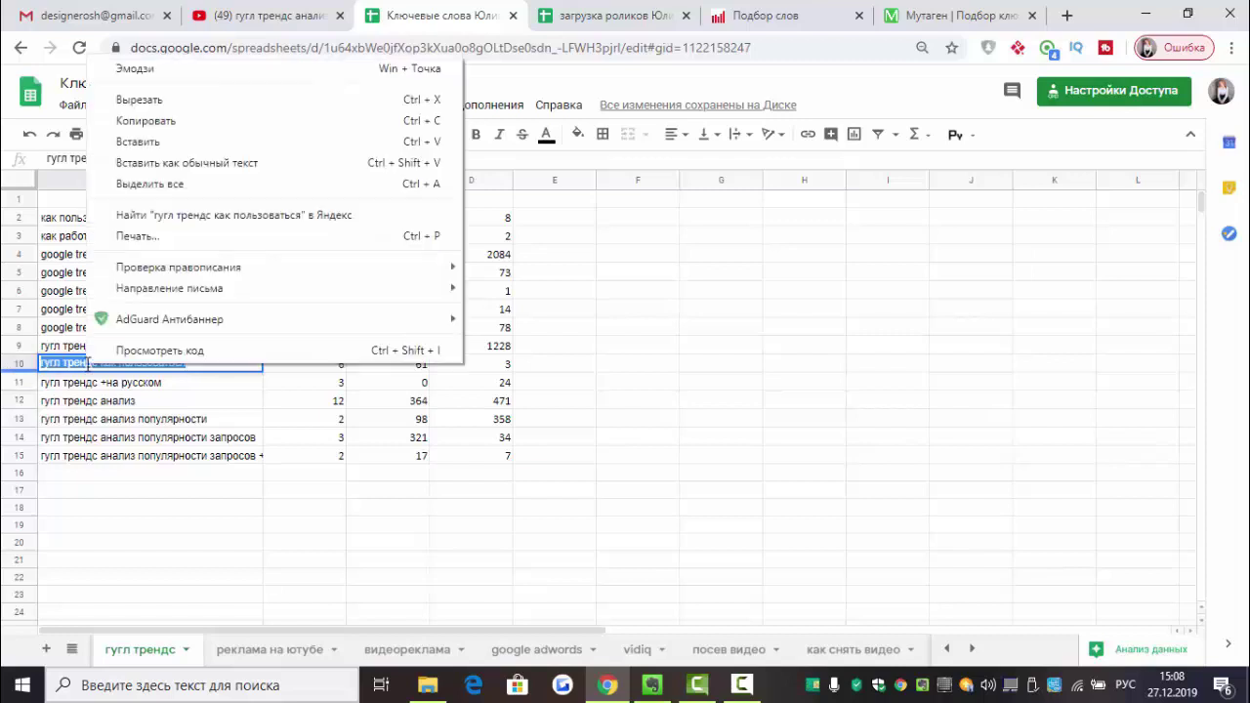
{"action": "left_click", "coordinate": [217, 120]}
{"action": "left_click", "coordinate": [620, 16]}
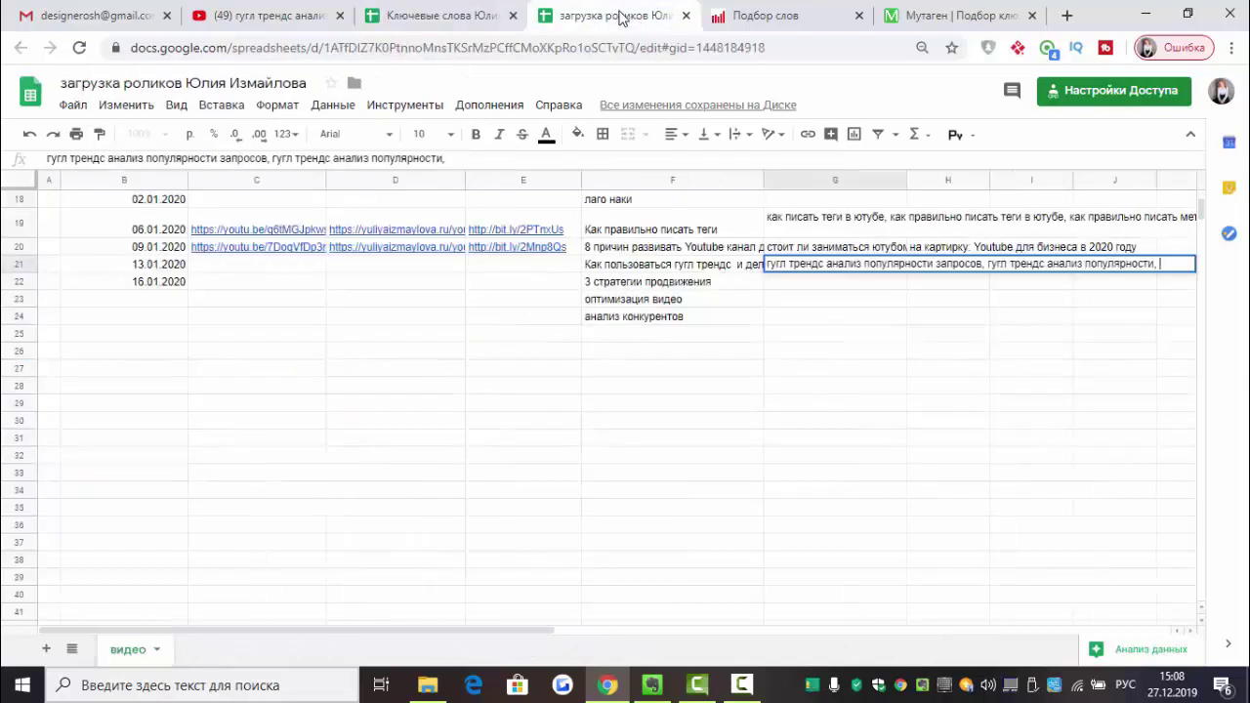
{"action": "key", "text": "ctrl+v"}
{"action": "type", "text": ","}
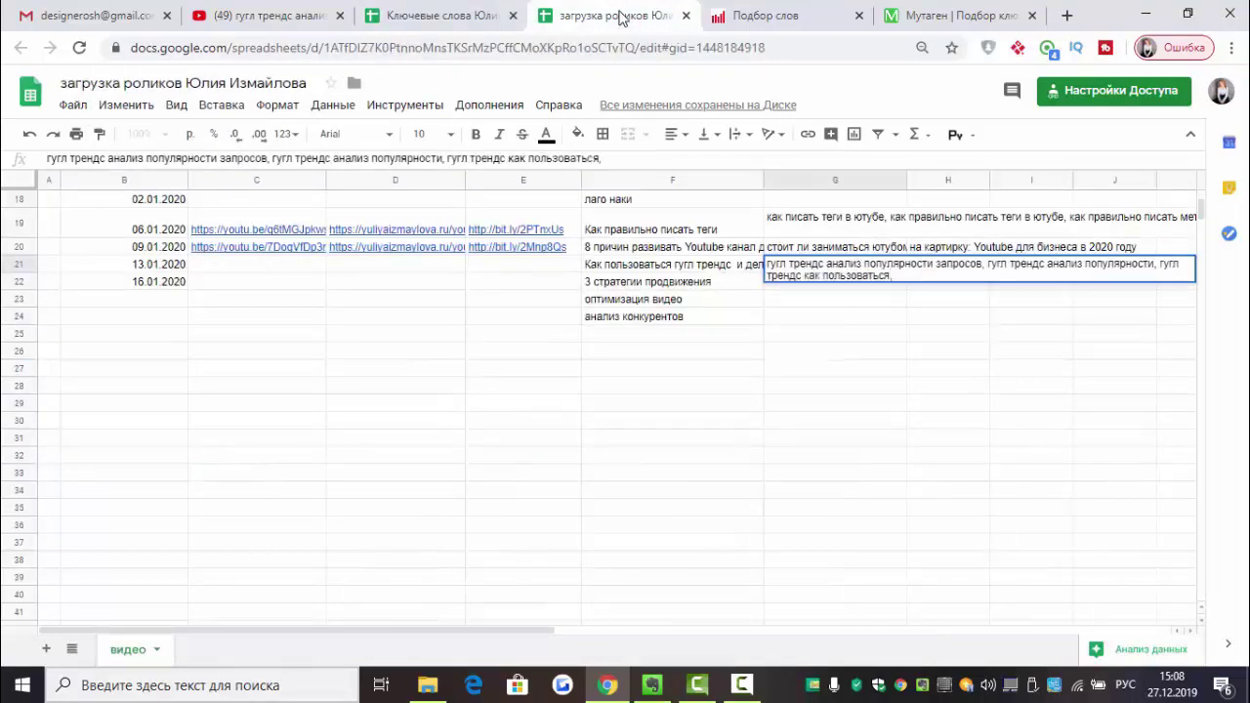
- Copy "гугл трендс" from A9 of the keyword spreadsheet and append it with a comma to the upload schedule's G21 keywords
{"action": "left_click", "coordinate": [435, 16]}
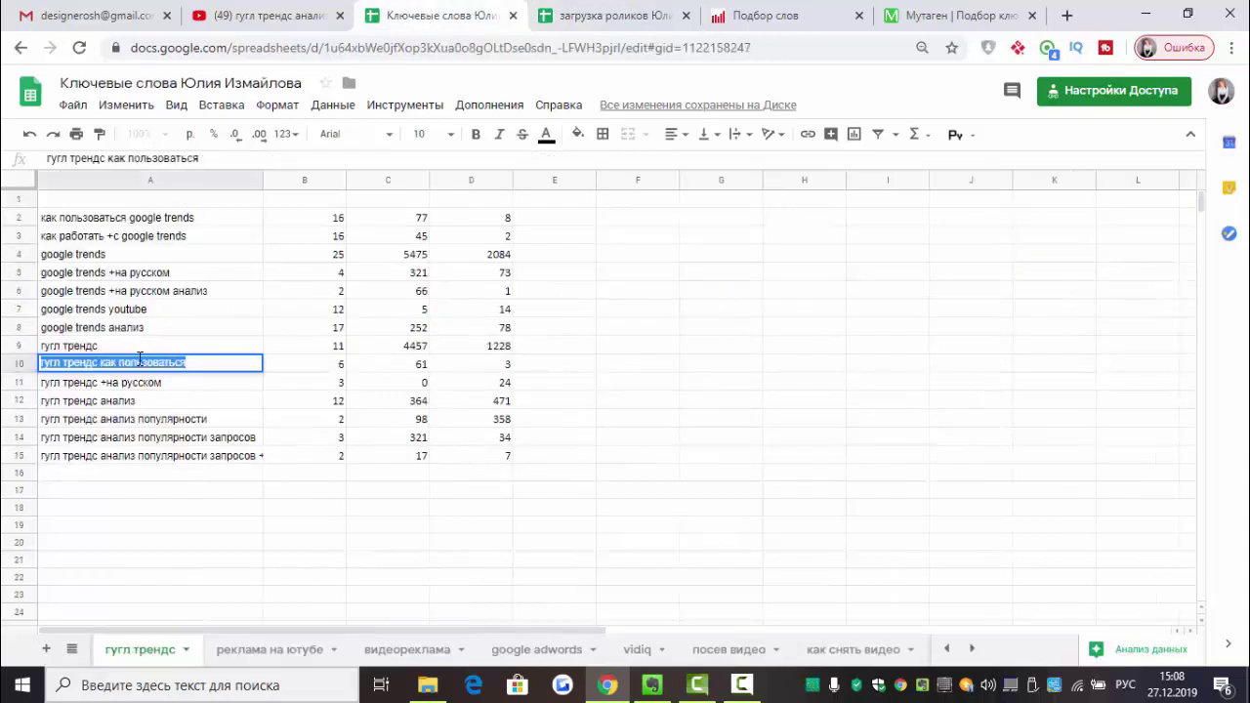
{"action": "double_click", "coordinate": [107, 346]}
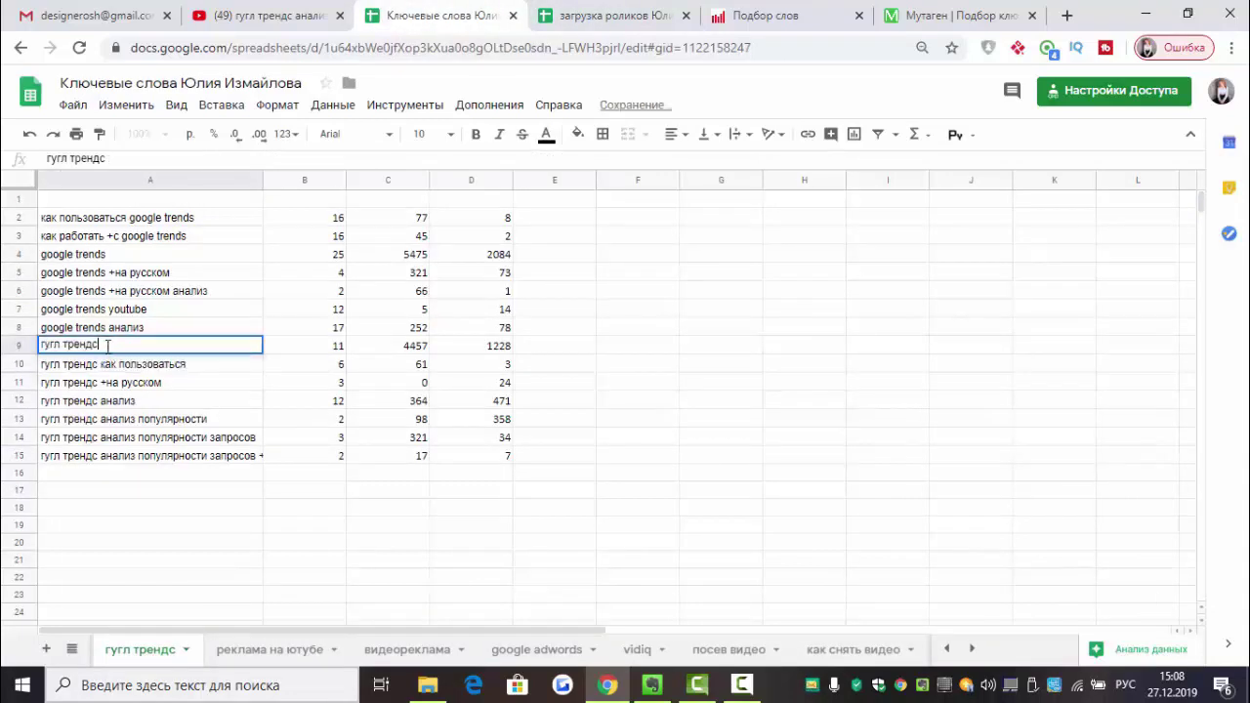
{"action": "left_click_drag", "start_coordinate": [41, 346], "coordinate": [101, 345]}
{"action": "right_click", "coordinate": [77, 344]}
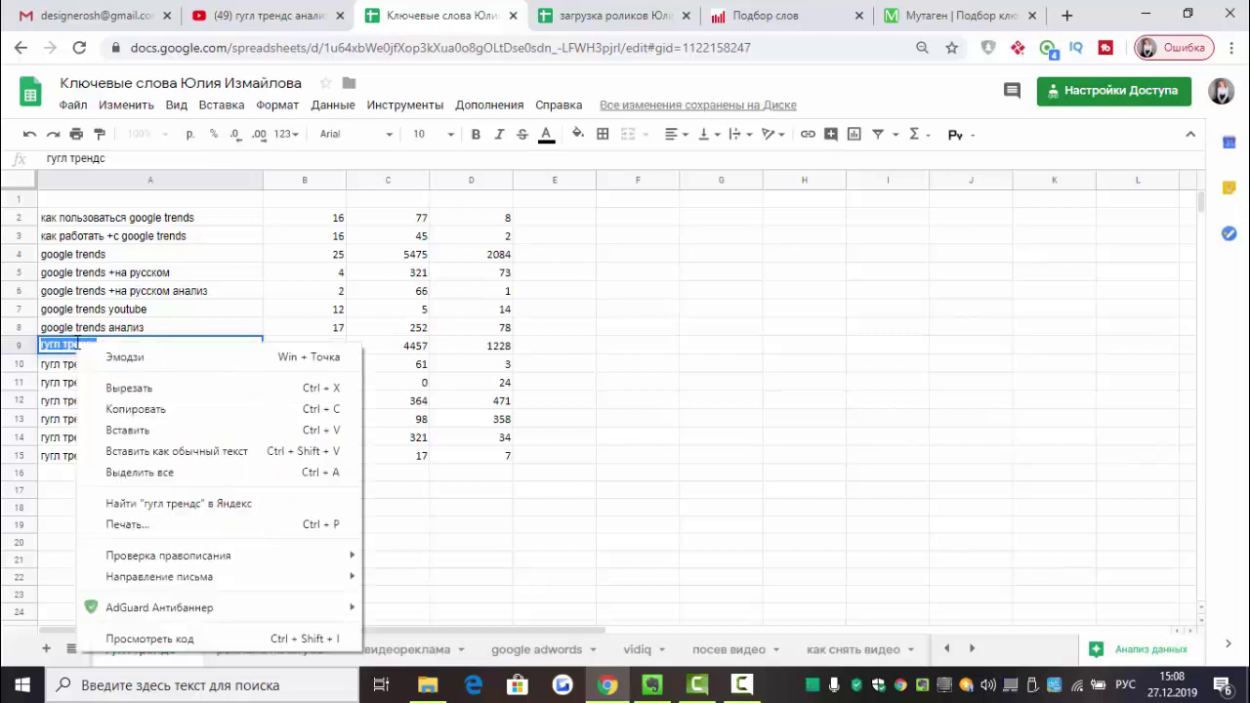
{"action": "left_click", "coordinate": [135, 409]}
{"action": "left_click", "coordinate": [575, 14]}
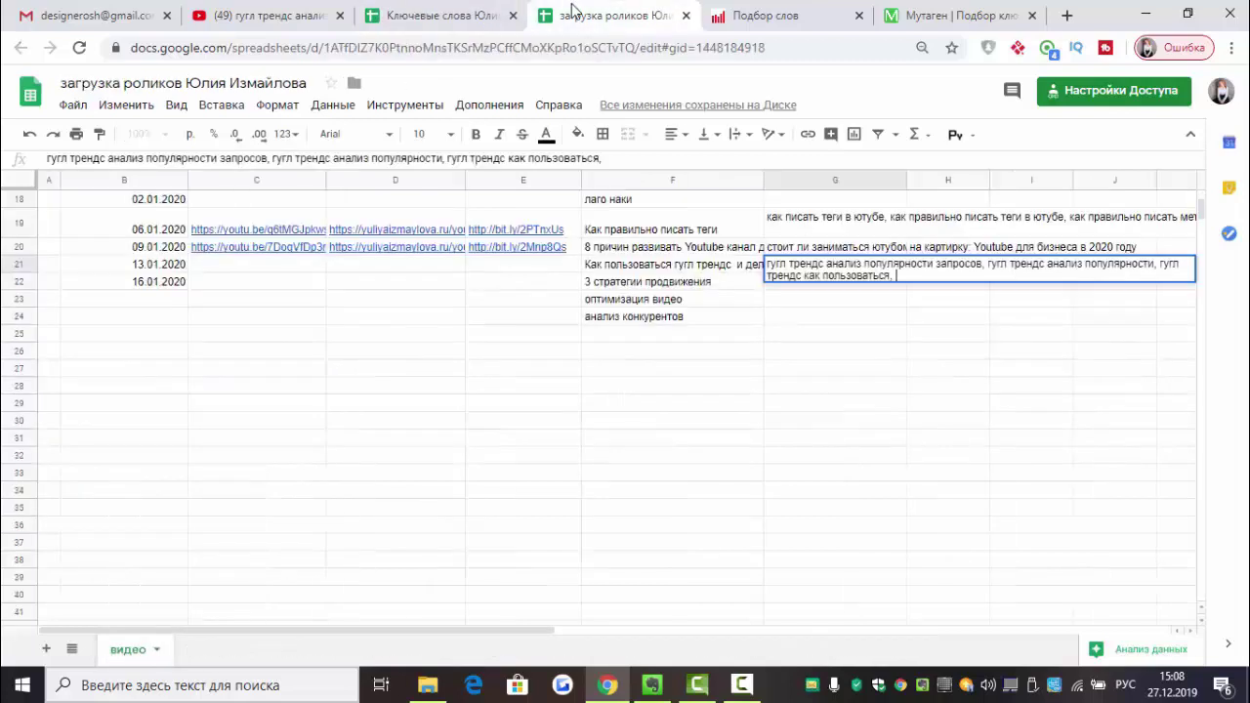
{"action": "key", "text": "ctrl+v"}
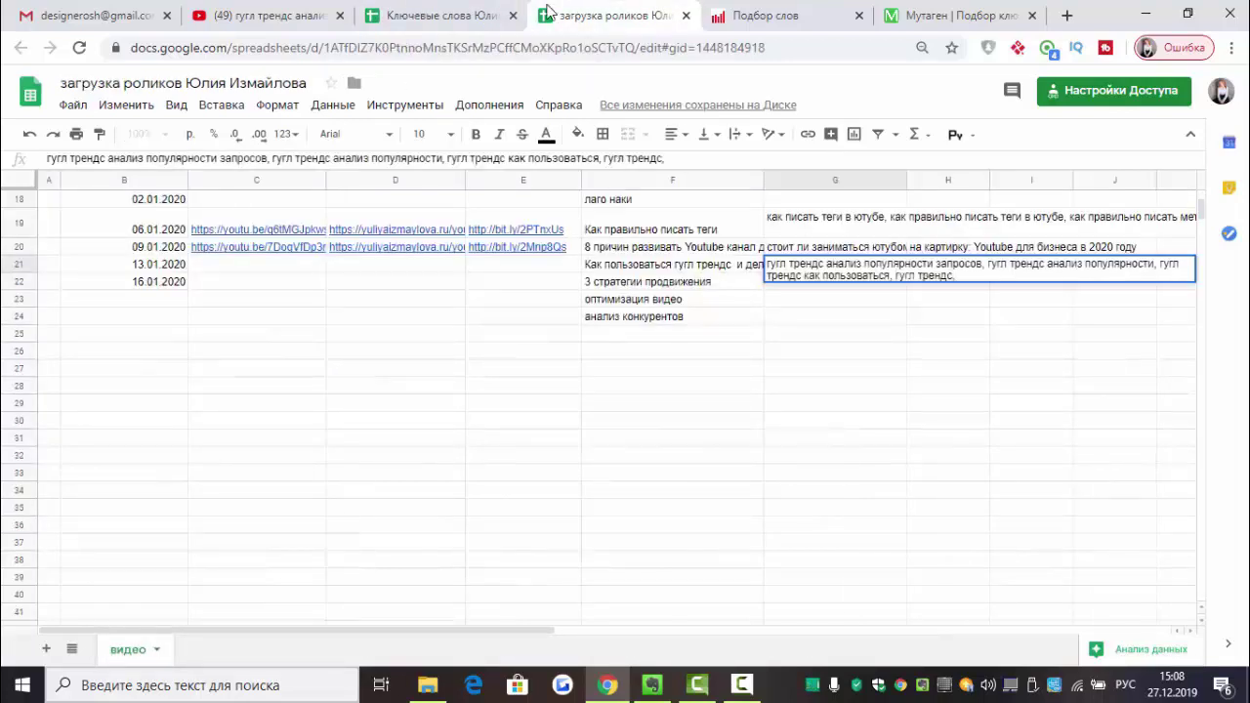
- Remove the plus sign from the keyword in A6 and append "google trends на русском анализ," to the upload schedule's G21 keywords
{"action": "left_click", "coordinate": [425, 15]}
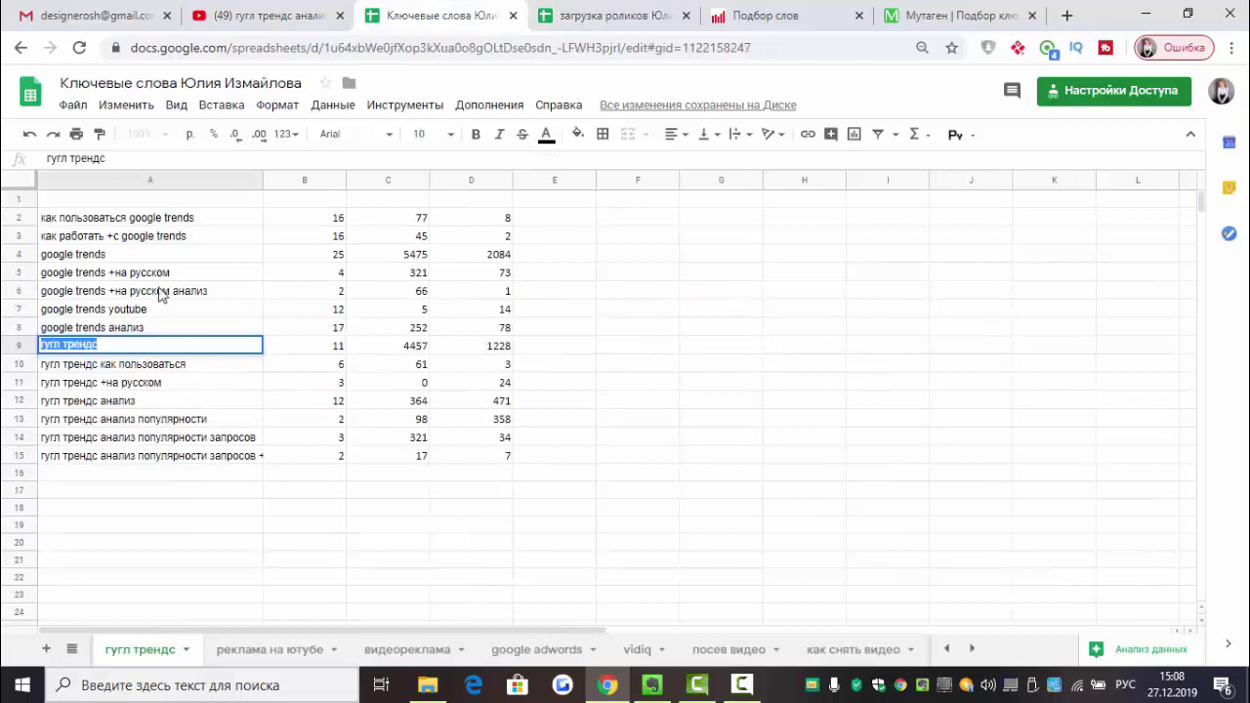
{"action": "left_click", "coordinate": [156, 293]}
{"action": "double_click", "coordinate": [120, 293]}
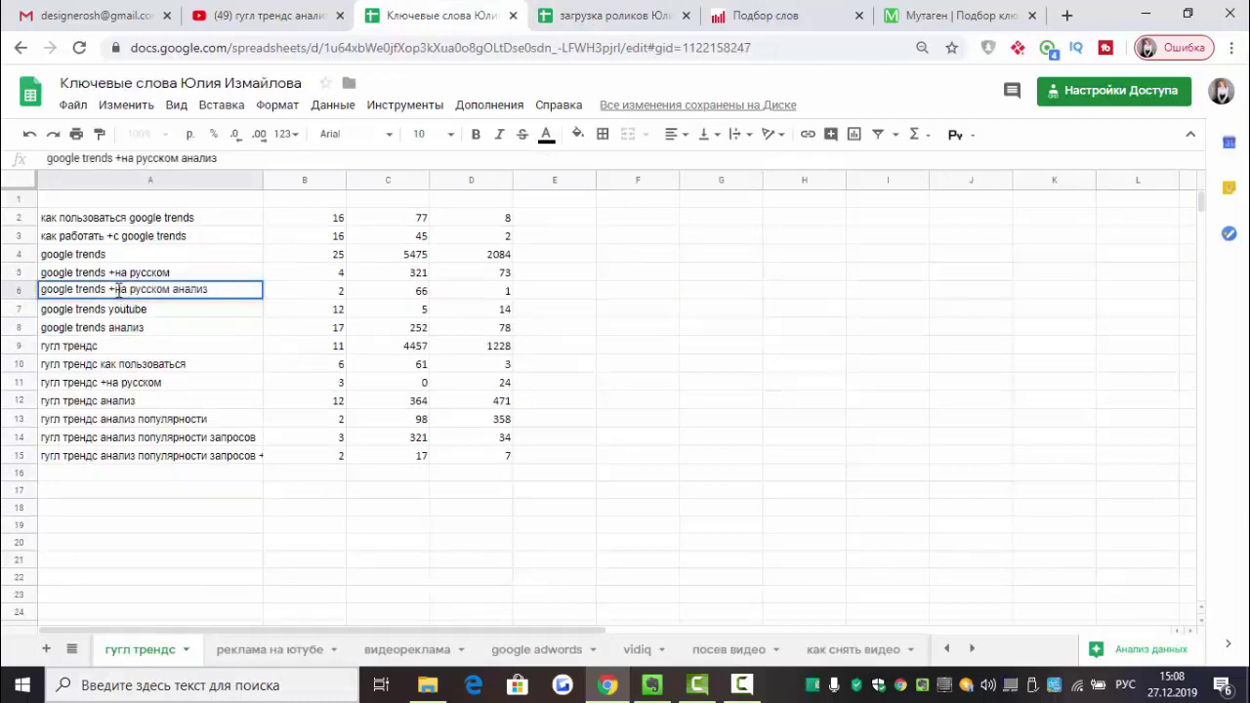
{"action": "left_click", "coordinate": [116, 289]}
{"action": "key", "text": "BackSpace"}
{"action": "left_click_drag", "start_coordinate": [217, 289], "coordinate": [4, 301]}
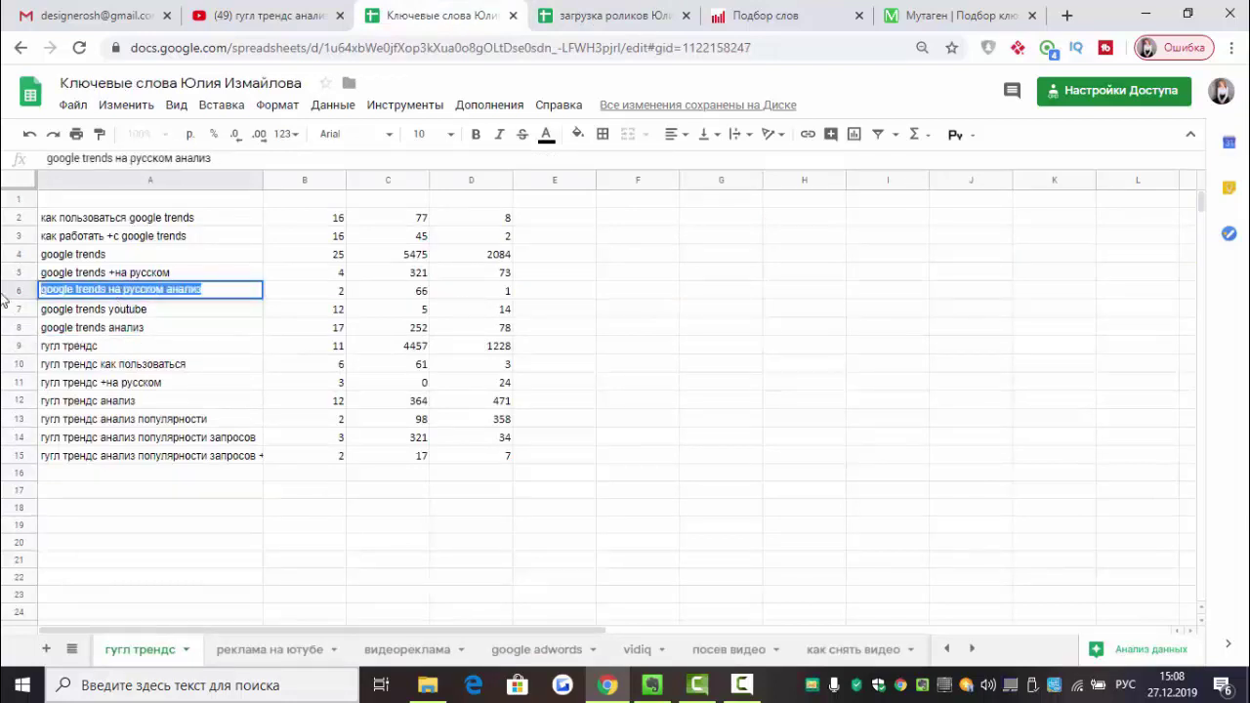
{"action": "right_click", "coordinate": [64, 291]}
{"action": "left_click", "coordinate": [119, 366]}
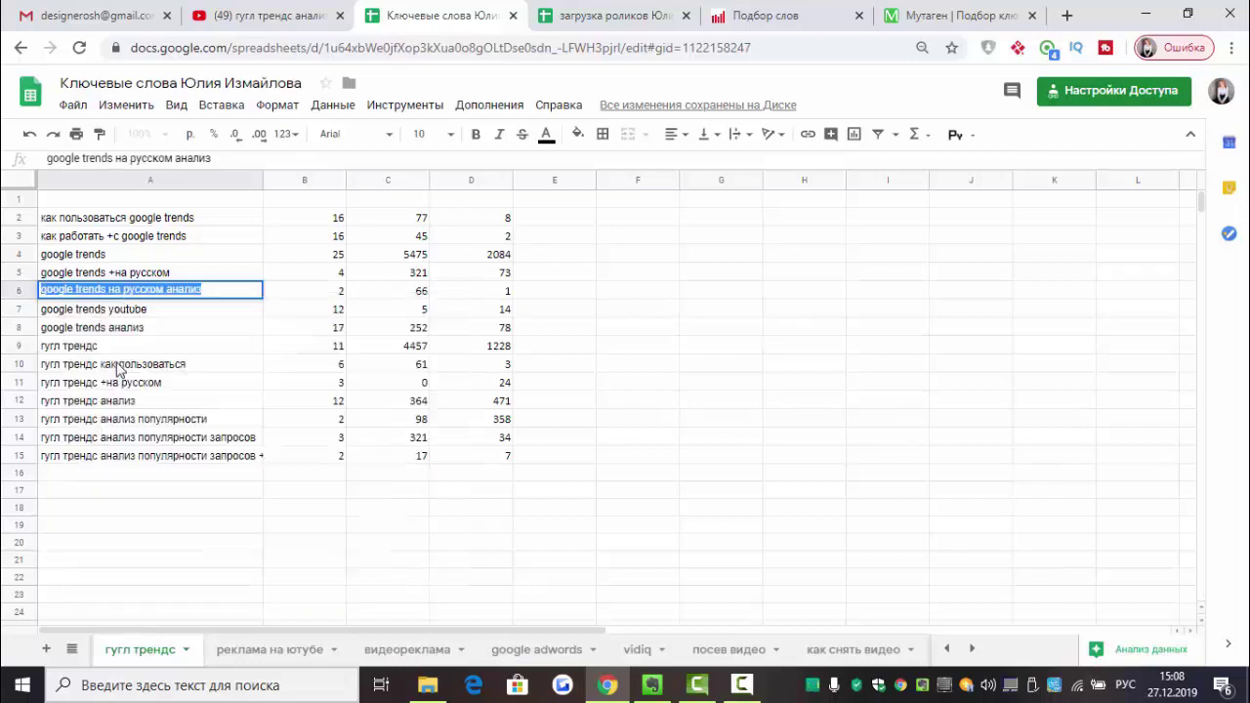
{"action": "left_click", "coordinate": [621, 19]}
{"action": "key", "text": "ctrl+v"}
{"action": "type", "text": ","}
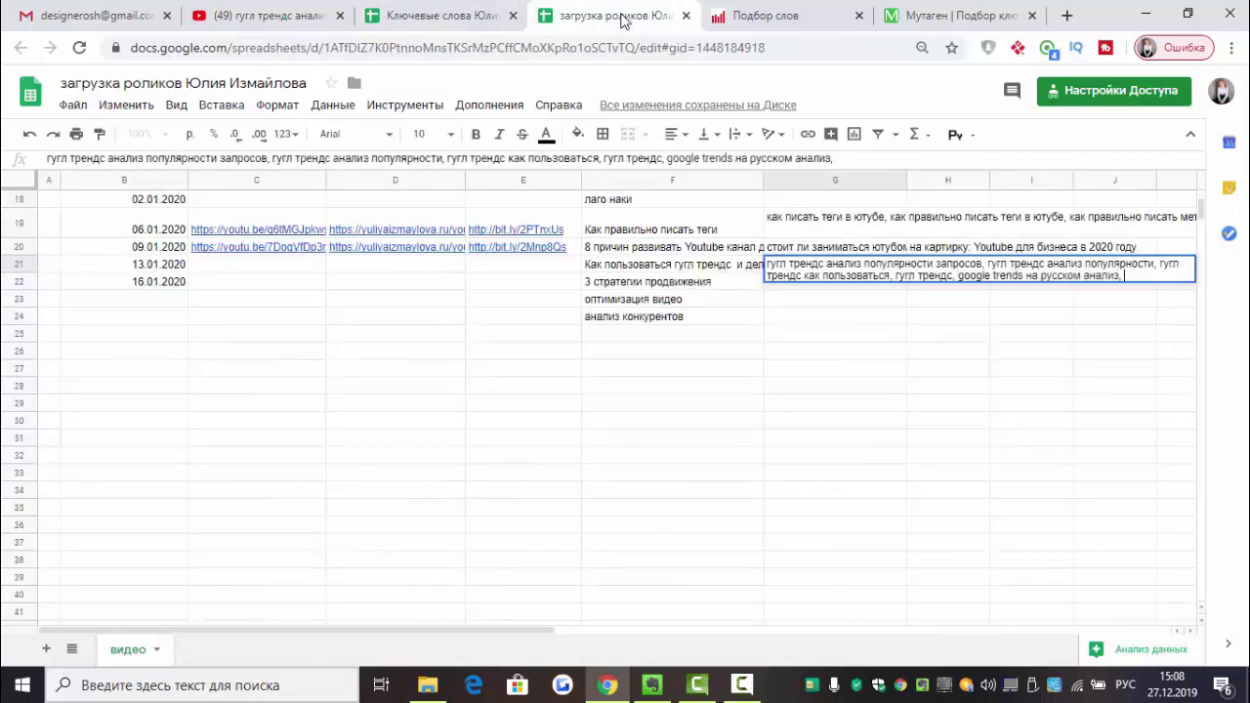
- Remove the plus sign from the keyword in A5 and append "google trends на русском," to the upload schedule's G21 keywords
{"action": "left_click", "coordinate": [390, 14]}
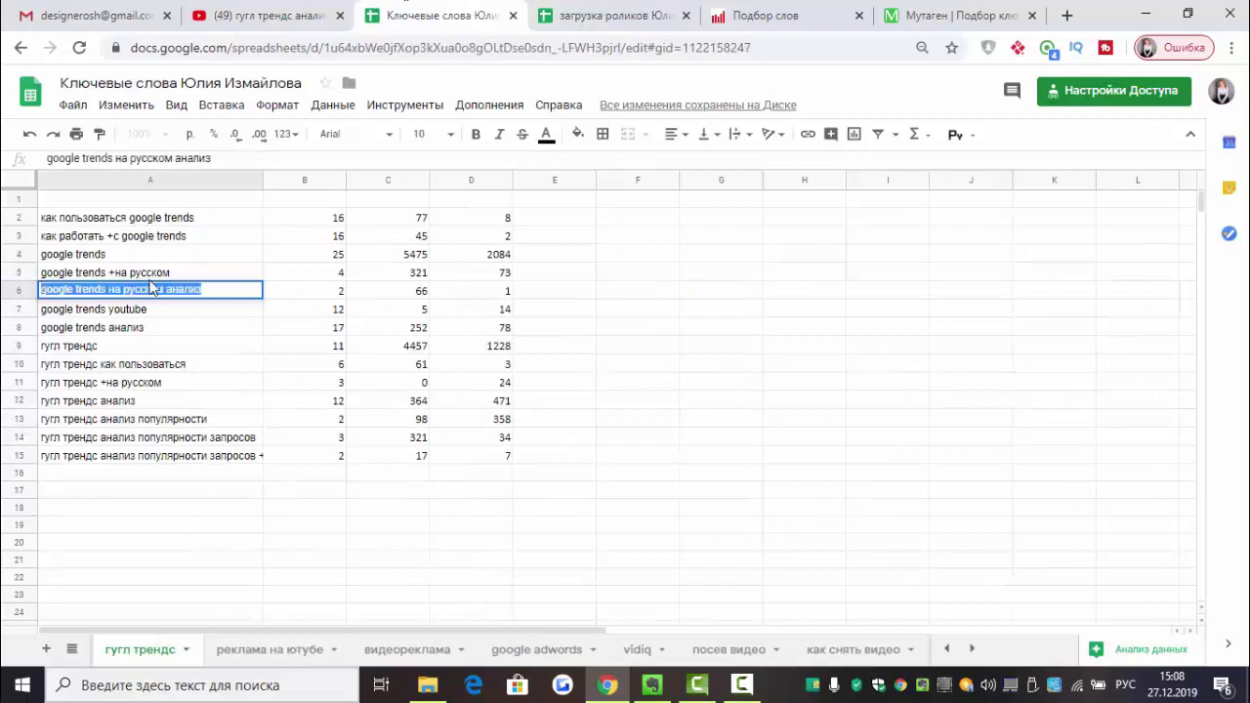
{"action": "double_click", "coordinate": [118, 272]}
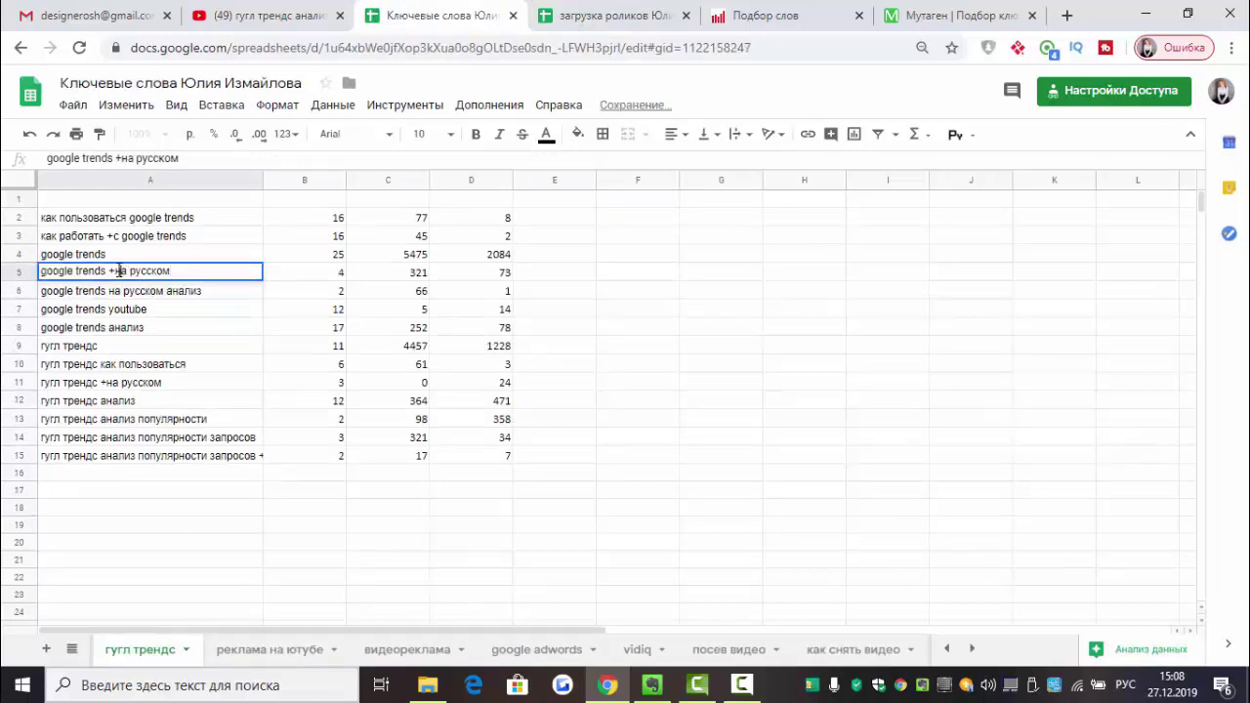
{"action": "key", "text": "BackSpace"}
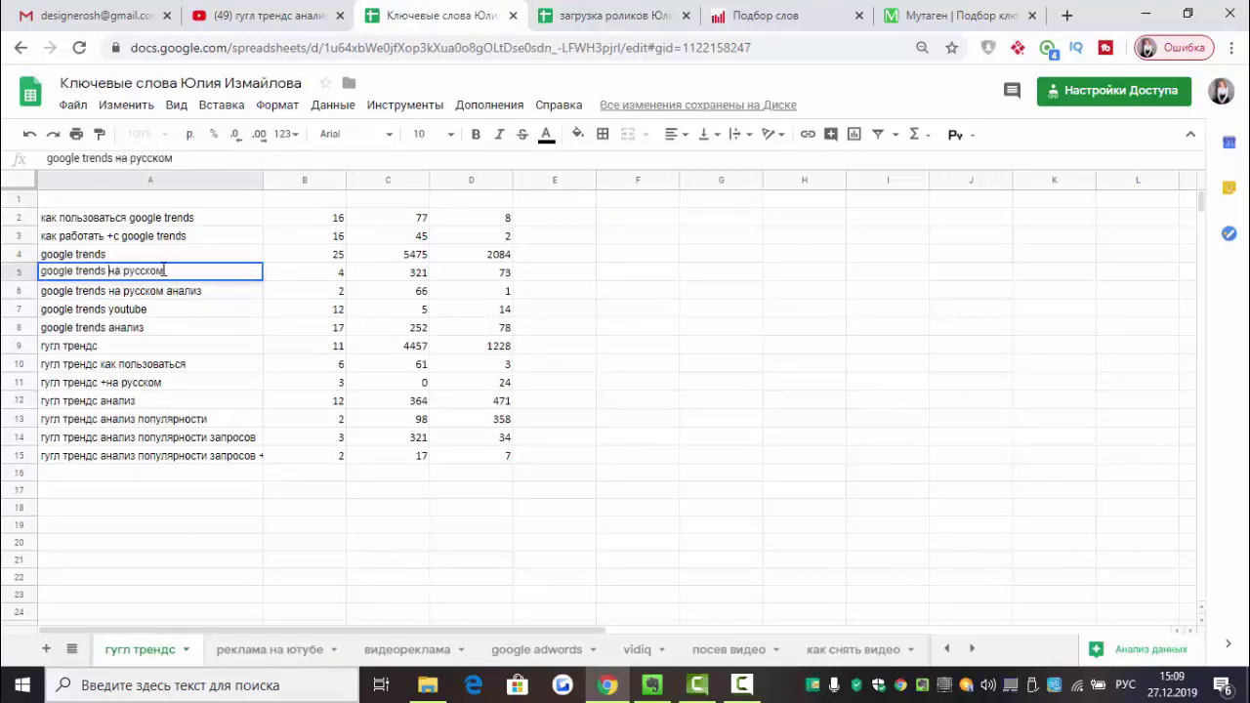
{"action": "key", "text": "ctrl+a"}
{"action": "right_click", "coordinate": [80, 273]}
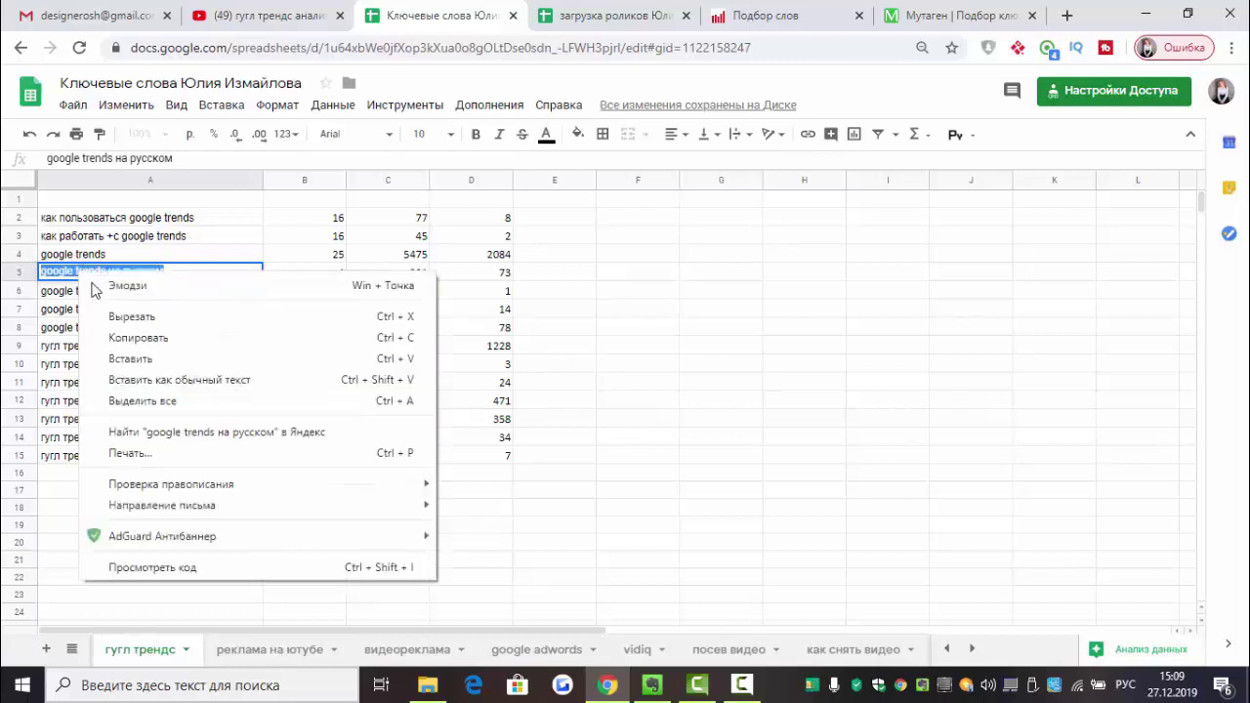
{"action": "left_click", "coordinate": [98, 333]}
{"action": "left_click", "coordinate": [574, 15]}
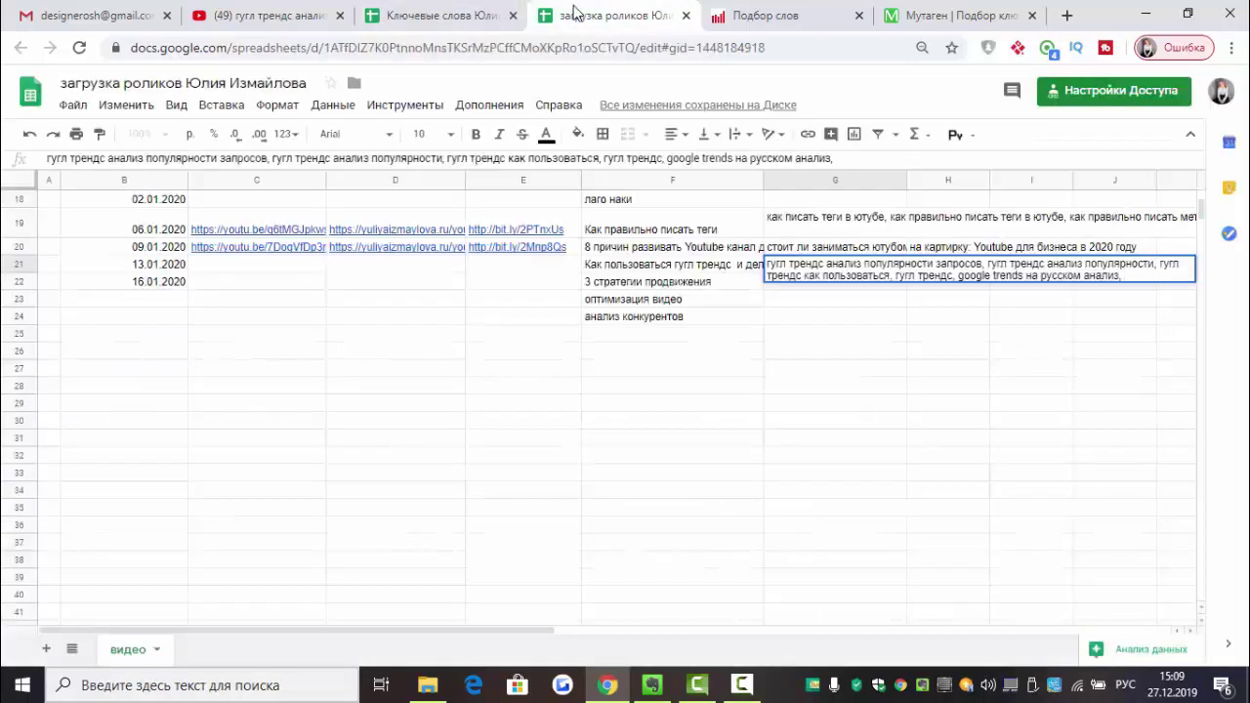
{"action": "key", "text": "ctrl+v"}
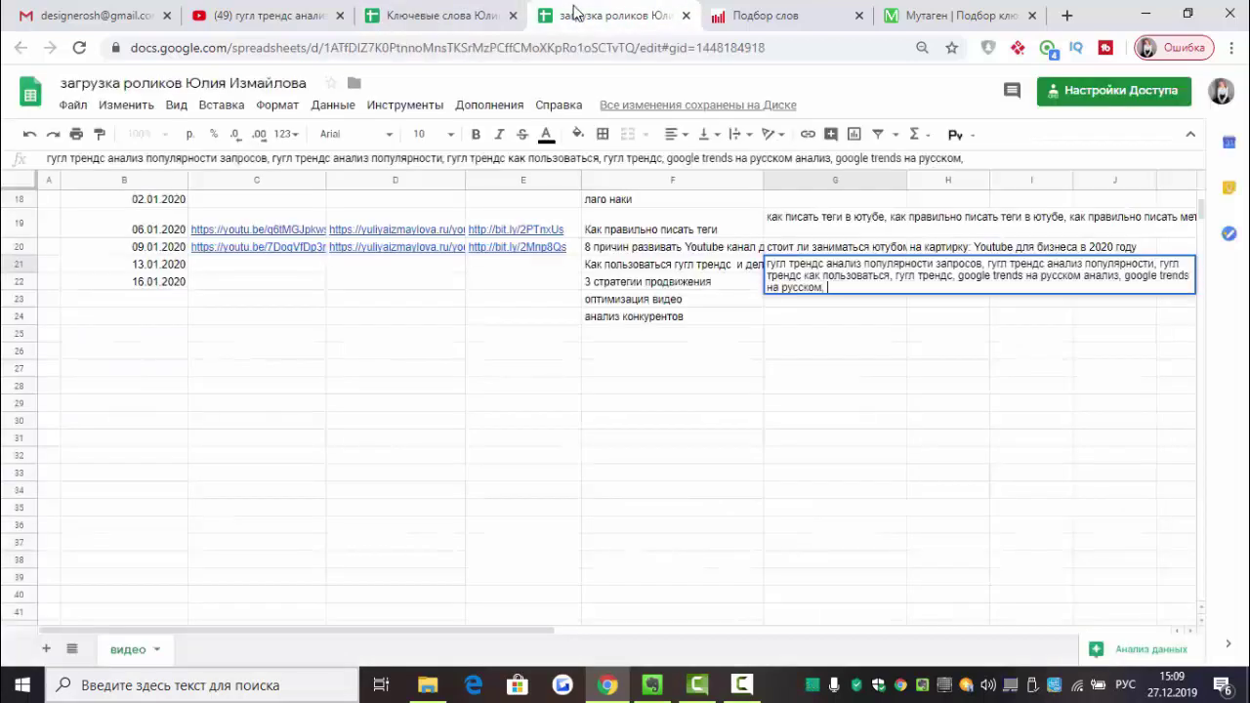
- Copy "google trends" from A4 of the keyword spreadsheet and append it with a comma to the upload schedule's G21 keywords
{"action": "left_click", "coordinate": [435, 13]}
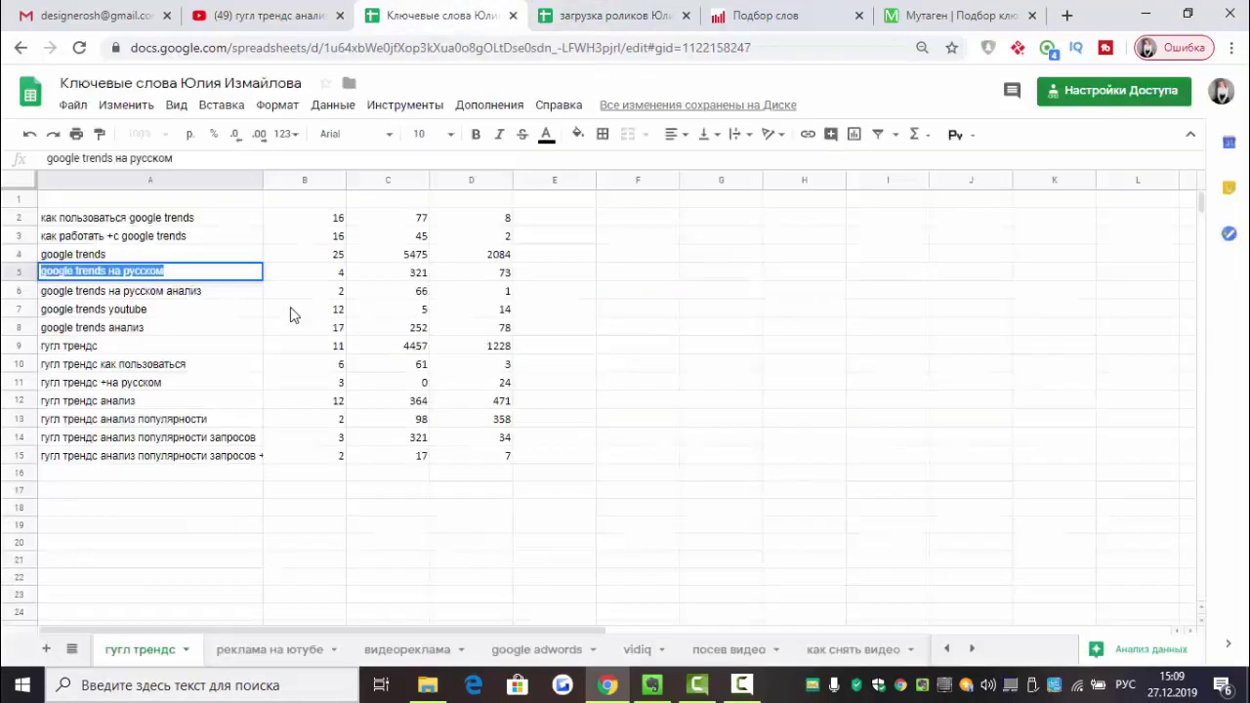
{"action": "double_click", "coordinate": [118, 256]}
{"action": "key", "text": "ctrl+a"}
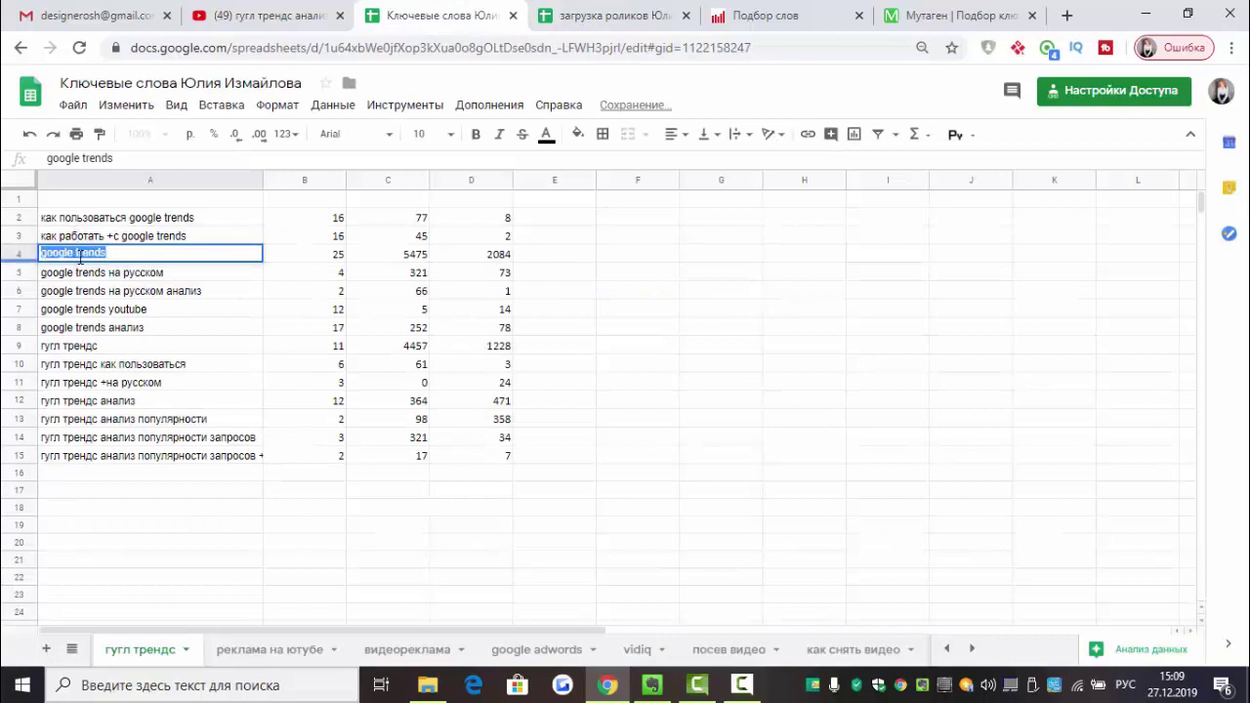
{"action": "right_click", "coordinate": [88, 252]}
{"action": "left_click", "coordinate": [147, 319]}
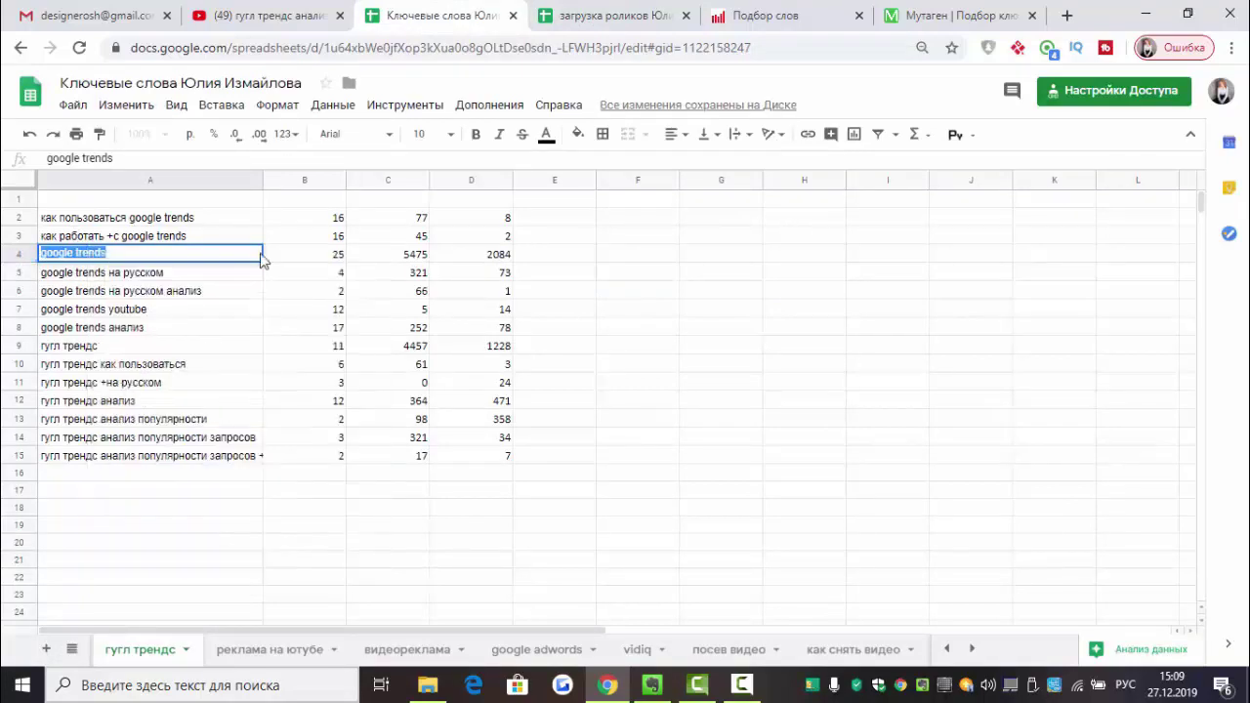
{"action": "left_click", "coordinate": [578, 17]}
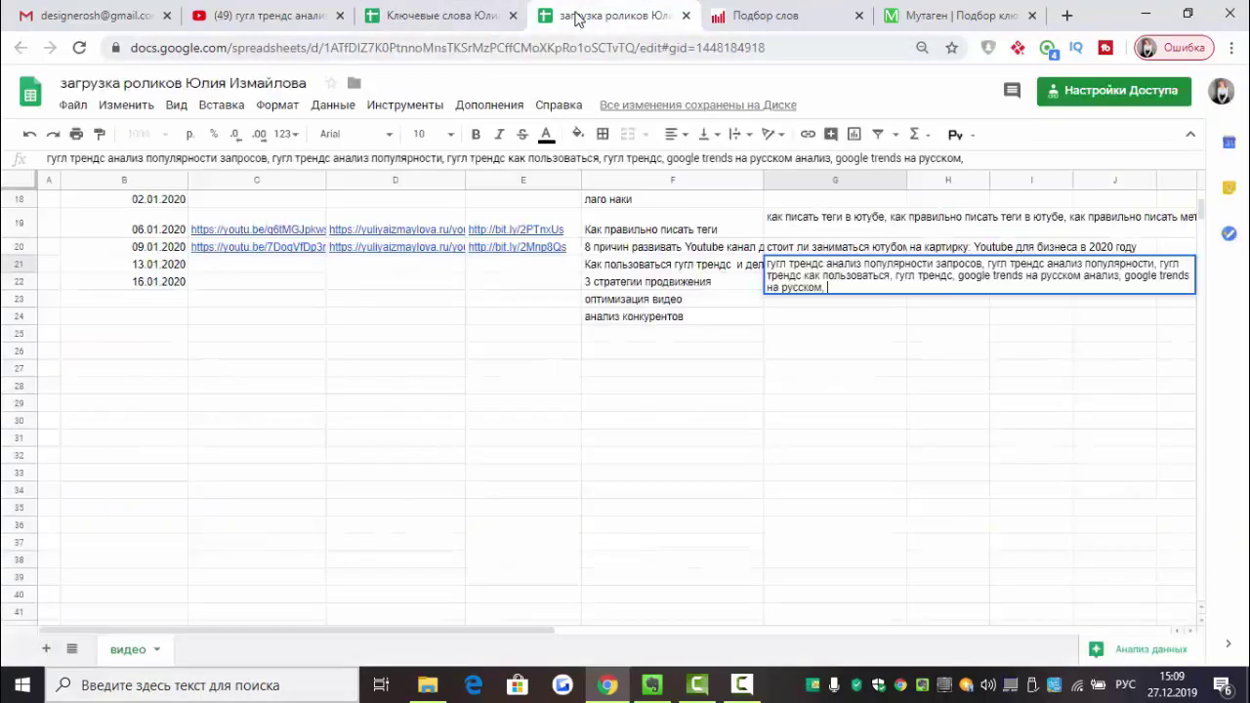
{"action": "key", "text": "ctrl+v"}
{"action": "type", "text": ","}
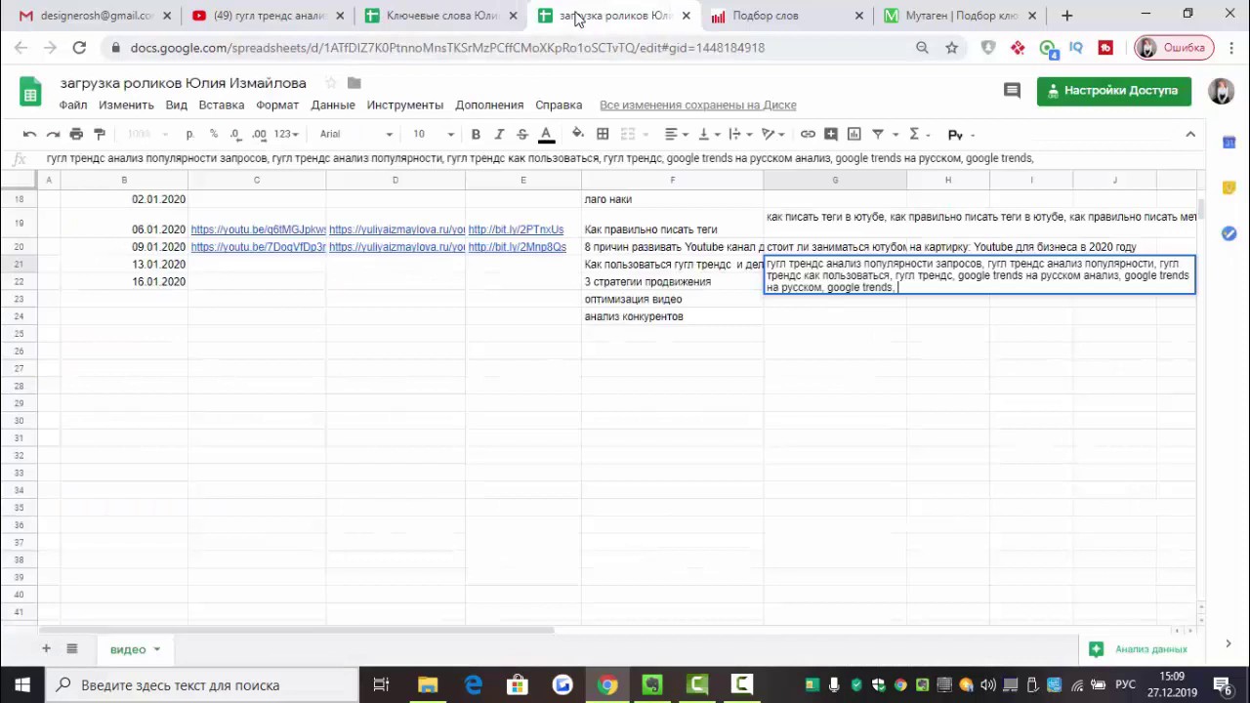
- Remove the plus sign from the keyword in A3 and append "как работать с google trends," to the upload schedule's G21 keywords
{"action": "left_click", "coordinate": [434, 18]}
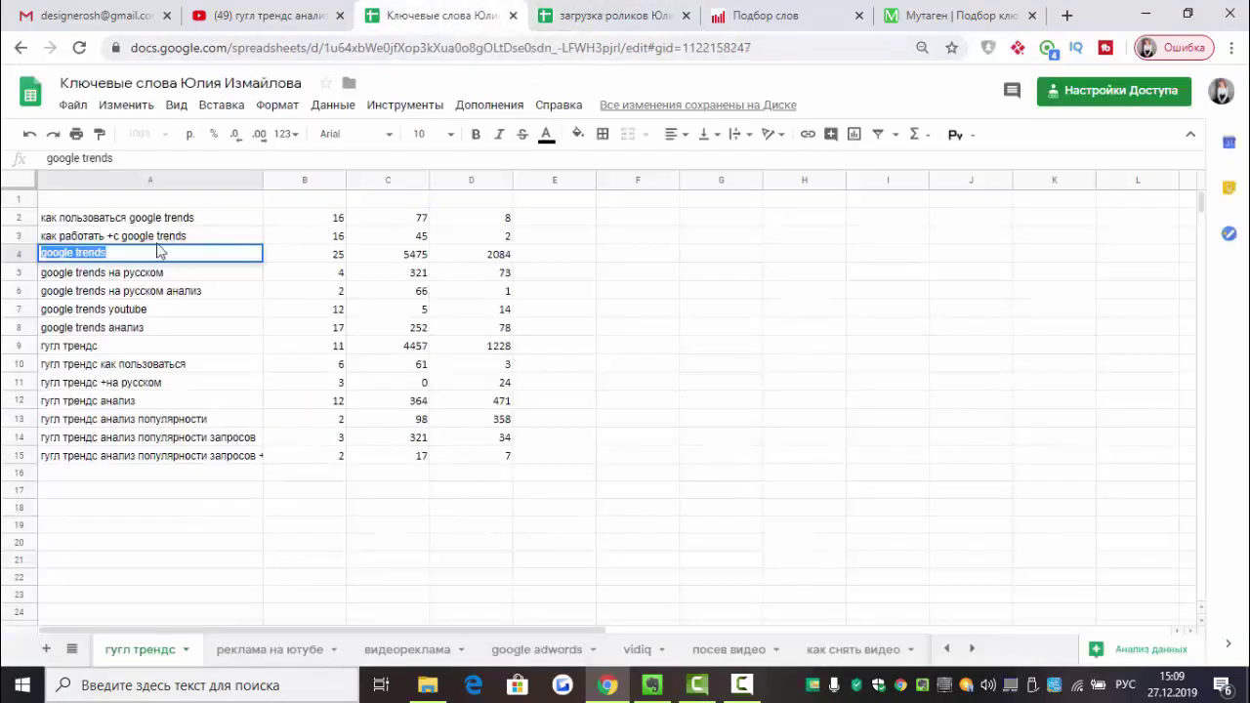
{"action": "double_click", "coordinate": [118, 234]}
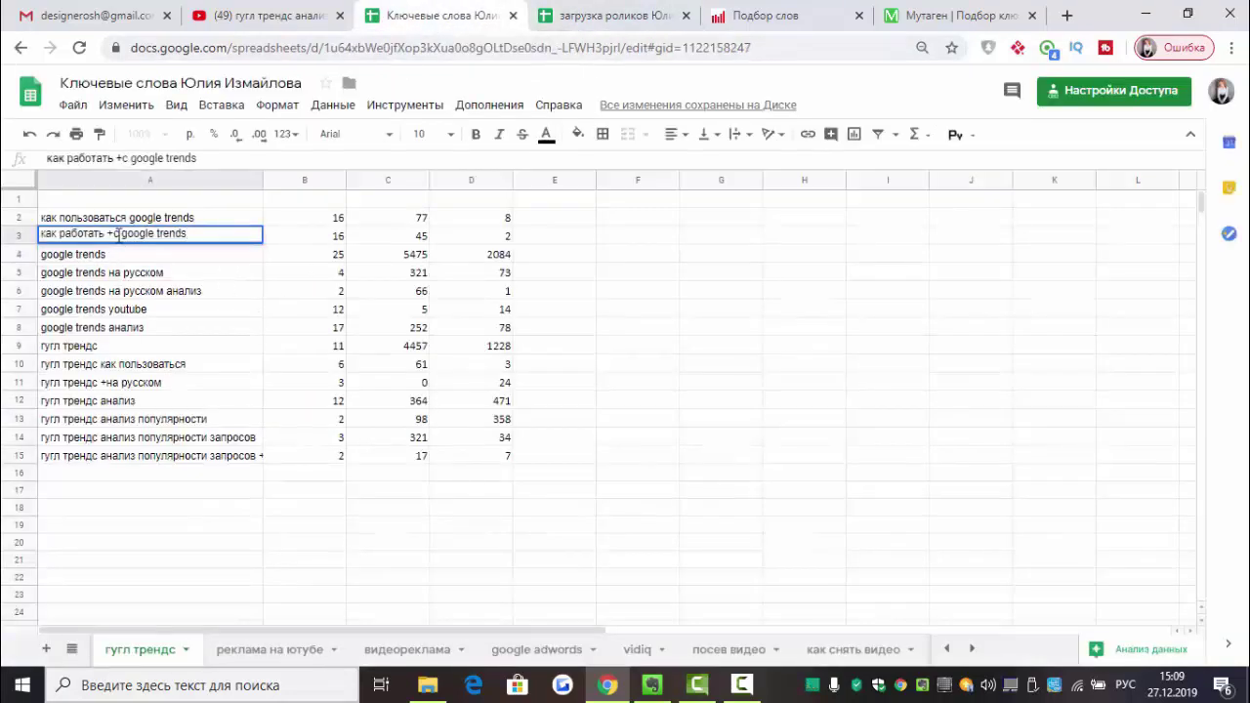
{"action": "key", "text": "BackSpace"}
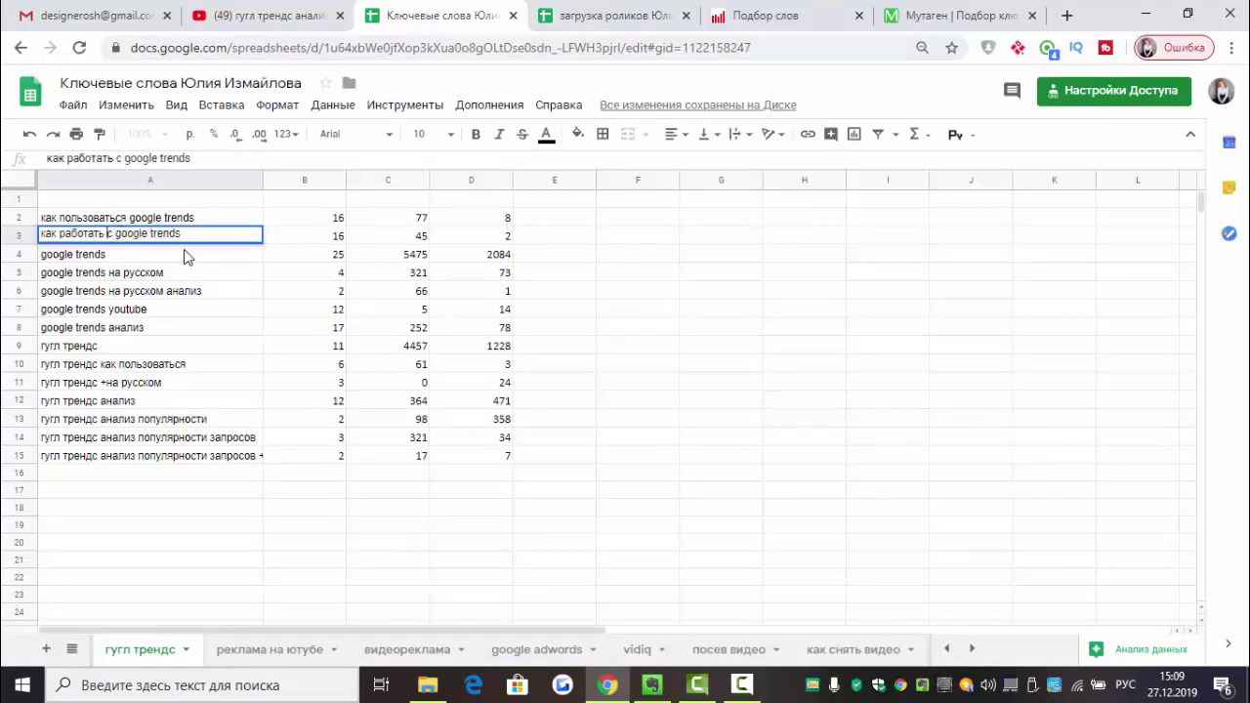
{"action": "left_click_drag", "start_coordinate": [209, 231], "coordinate": [41, 235]}
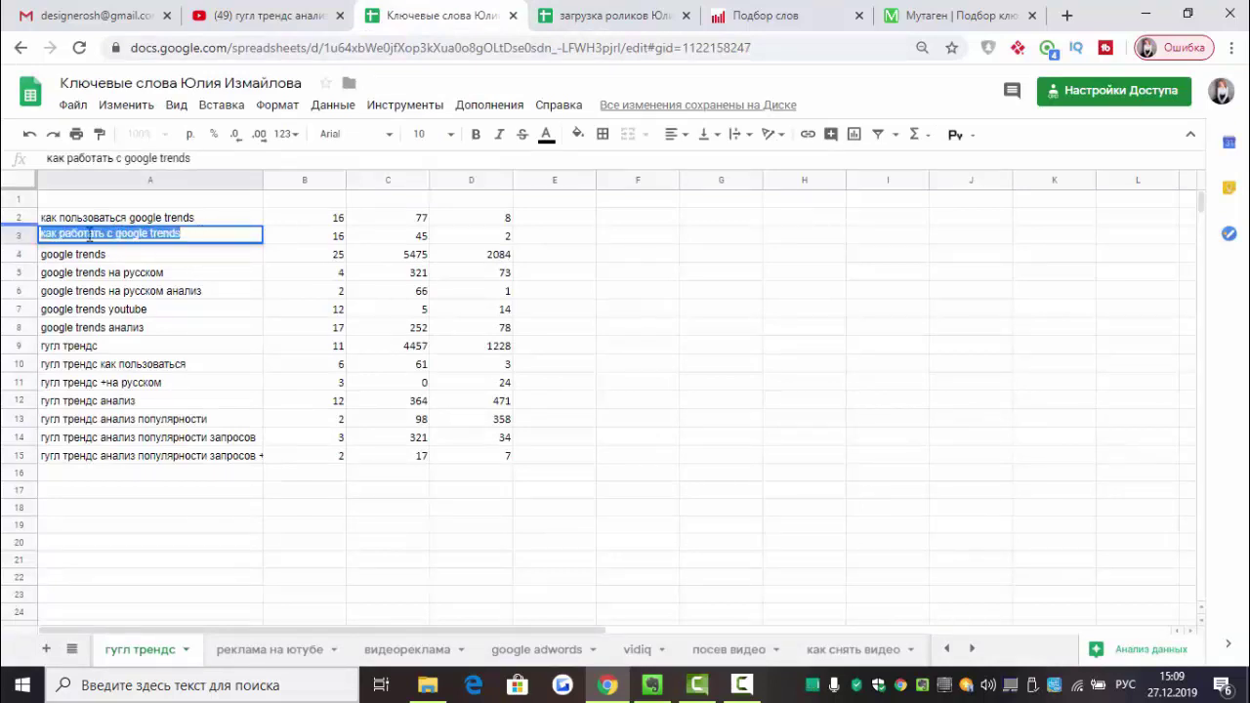
{"action": "right_click", "coordinate": [87, 235]}
{"action": "left_click", "coordinate": [144, 304]}
{"action": "left_click", "coordinate": [642, 12]}
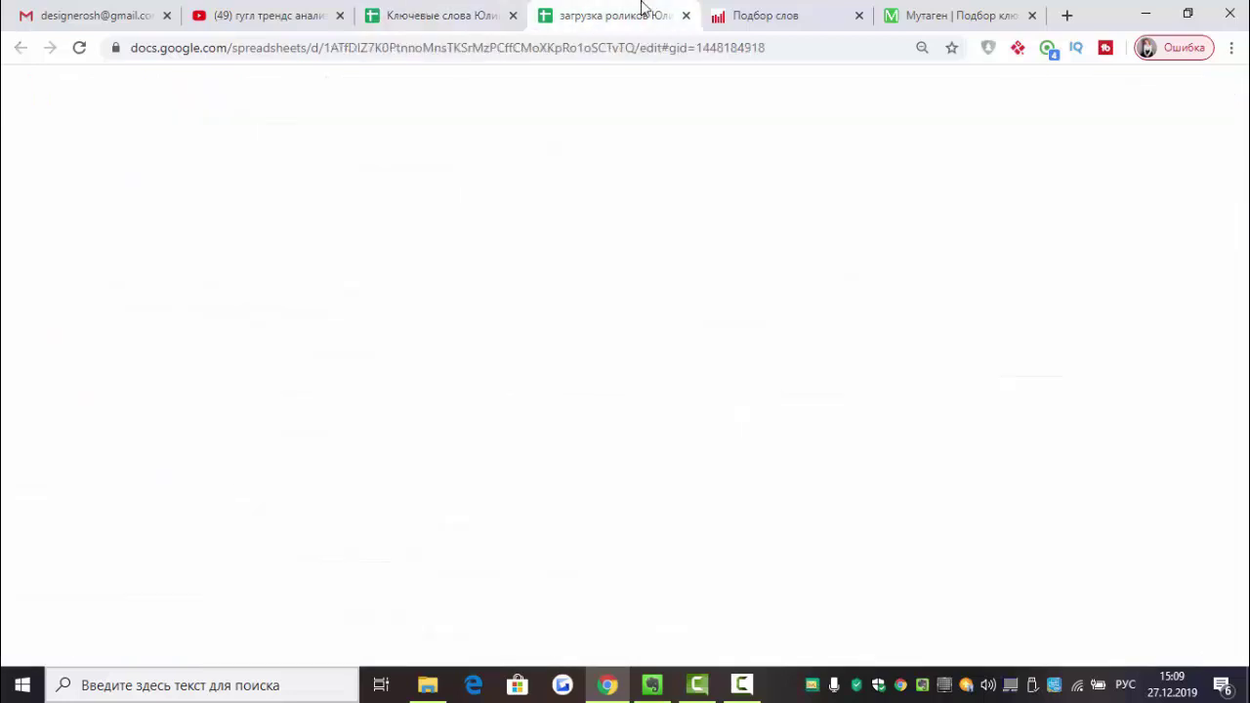
{"action": "key", "text": "ctrl+v"}
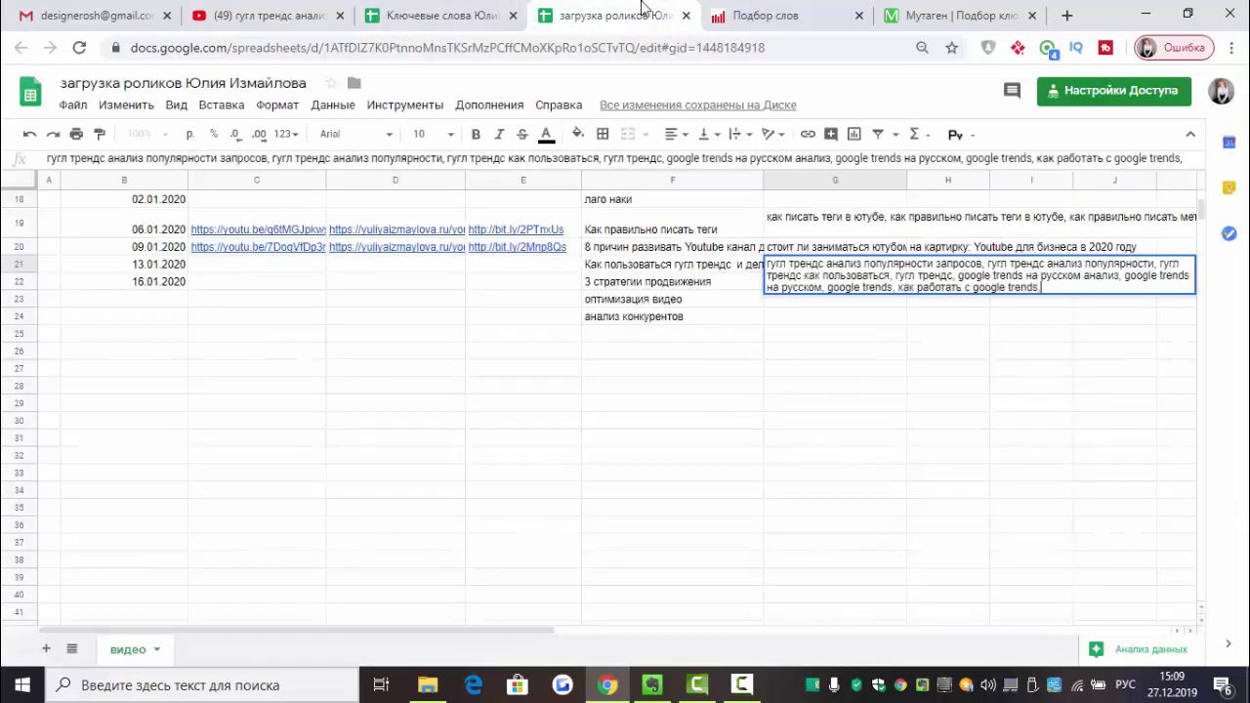
- Copy "как пользоваться google trends" from A2 of the keyword spreadsheet and append it with a comma to the upload schedule's G21 keywords
{"action": "left_click", "coordinate": [469, 16]}
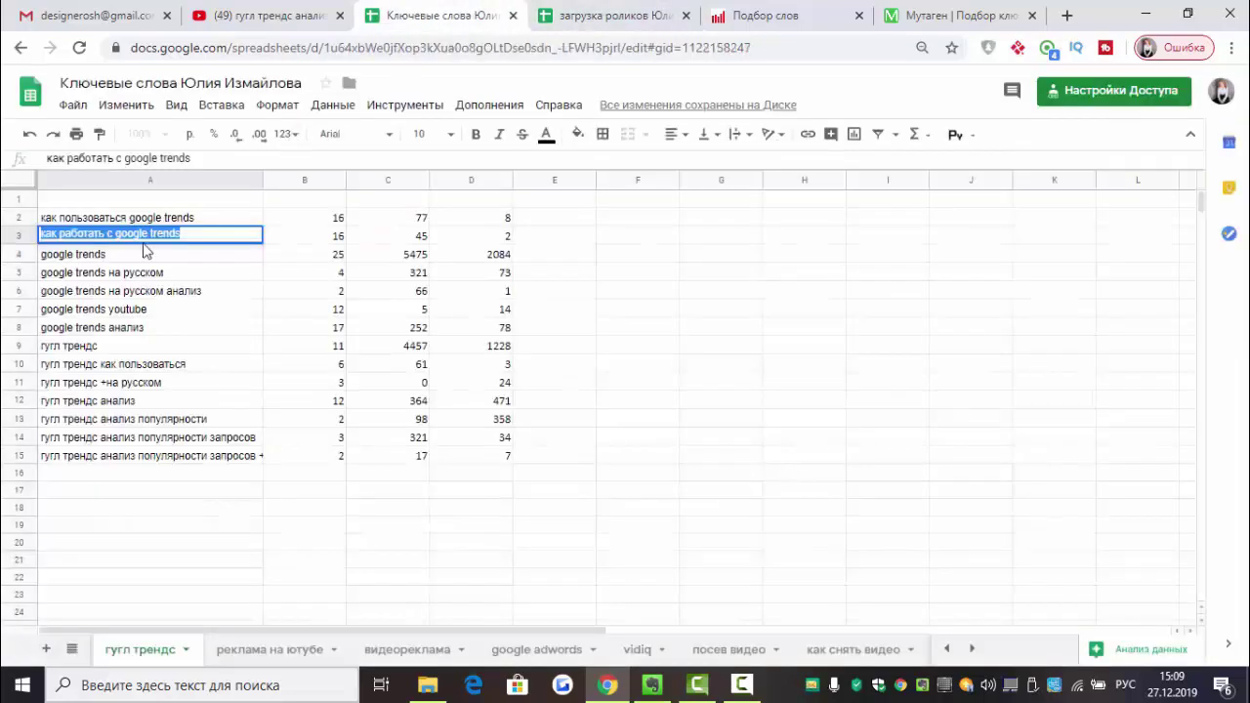
{"action": "left_click", "coordinate": [195, 217]}
{"action": "key", "text": "ctrl+a"}
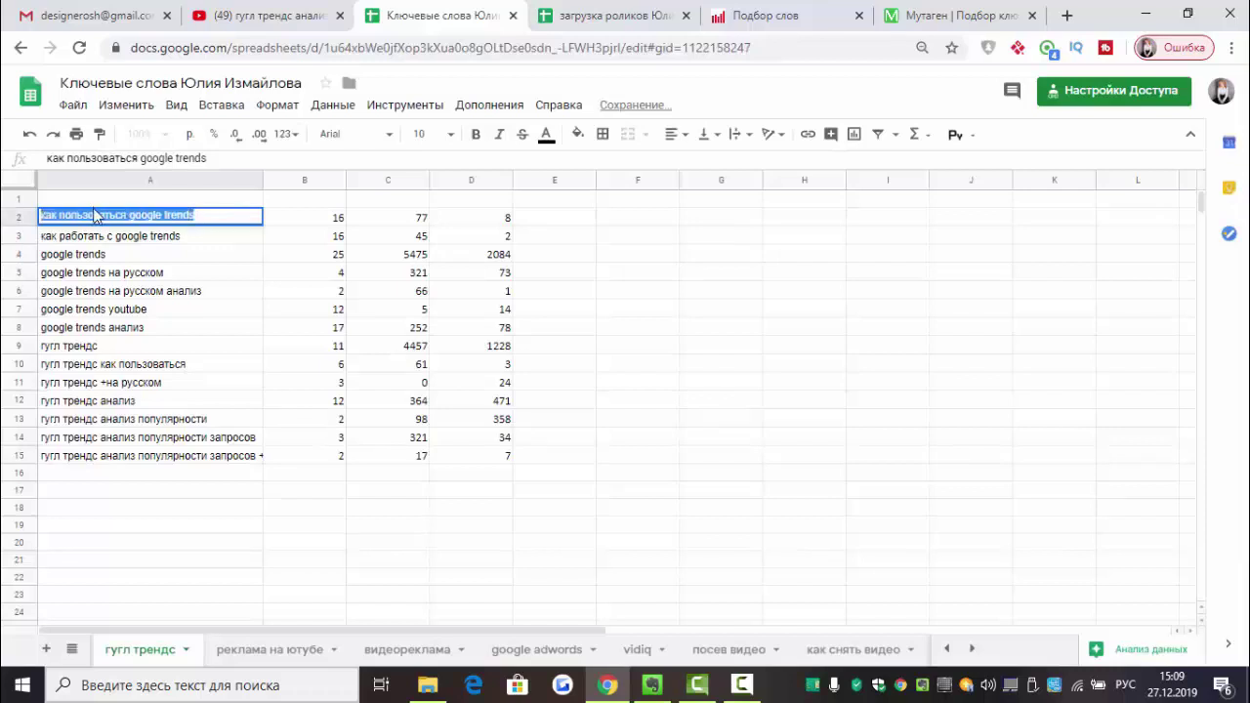
{"action": "right_click", "coordinate": [95, 209]}
{"action": "left_click", "coordinate": [139, 276]}
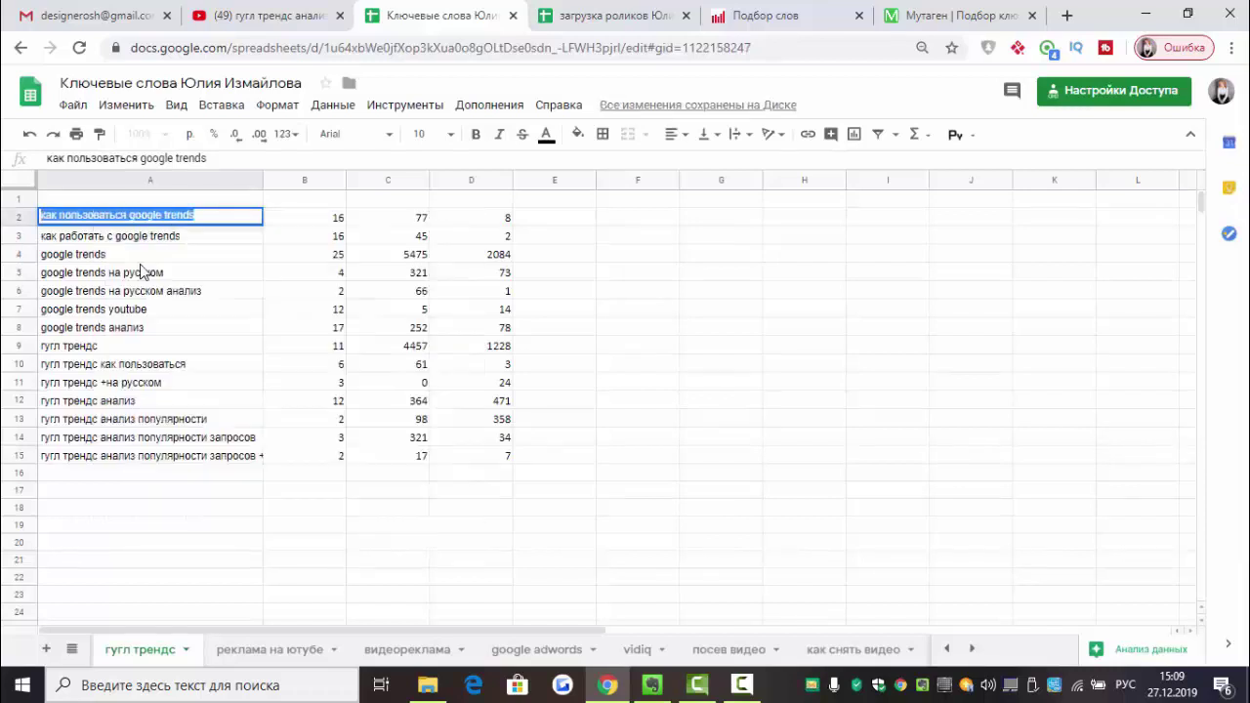
{"action": "left_click", "coordinate": [633, 15]}
{"action": "key", "text": "ctrl+v"}
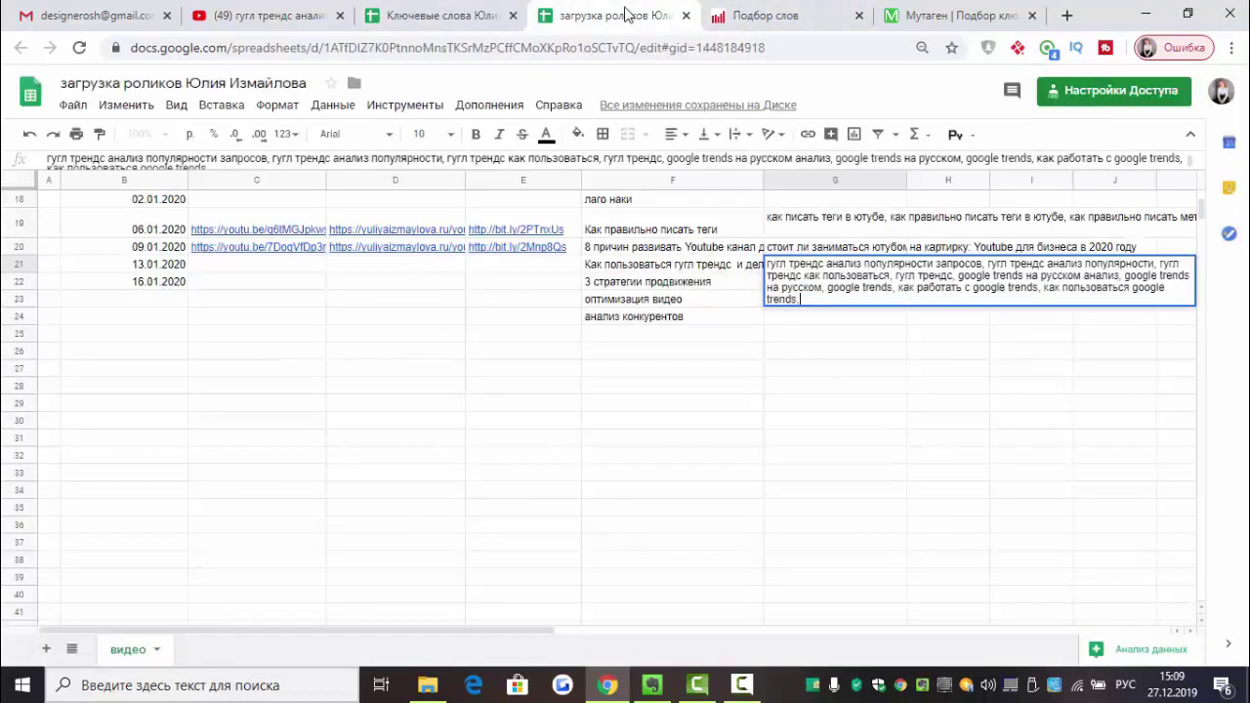
- Open the browser's extensions page from YouTube and copy the extension name "vidIQ Vision for YouTube"
{"action": "left_click", "coordinate": [435, 16]}
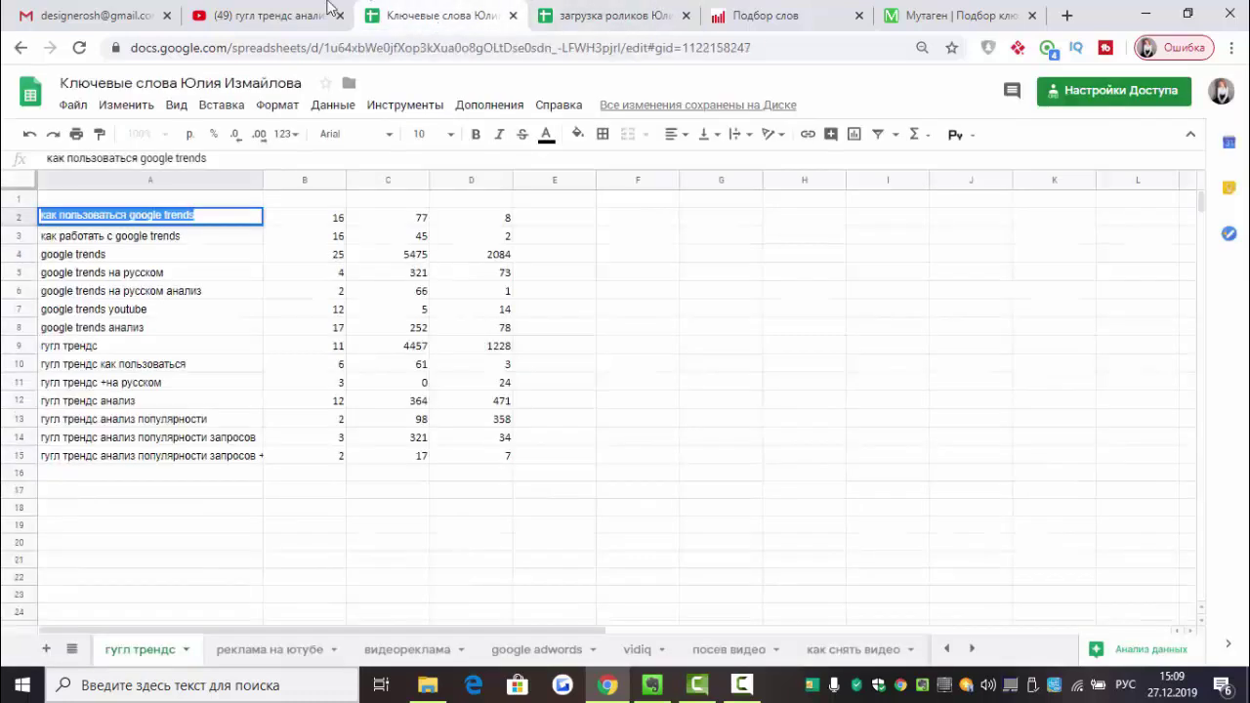
{"action": "left_click", "coordinate": [259, 13]}
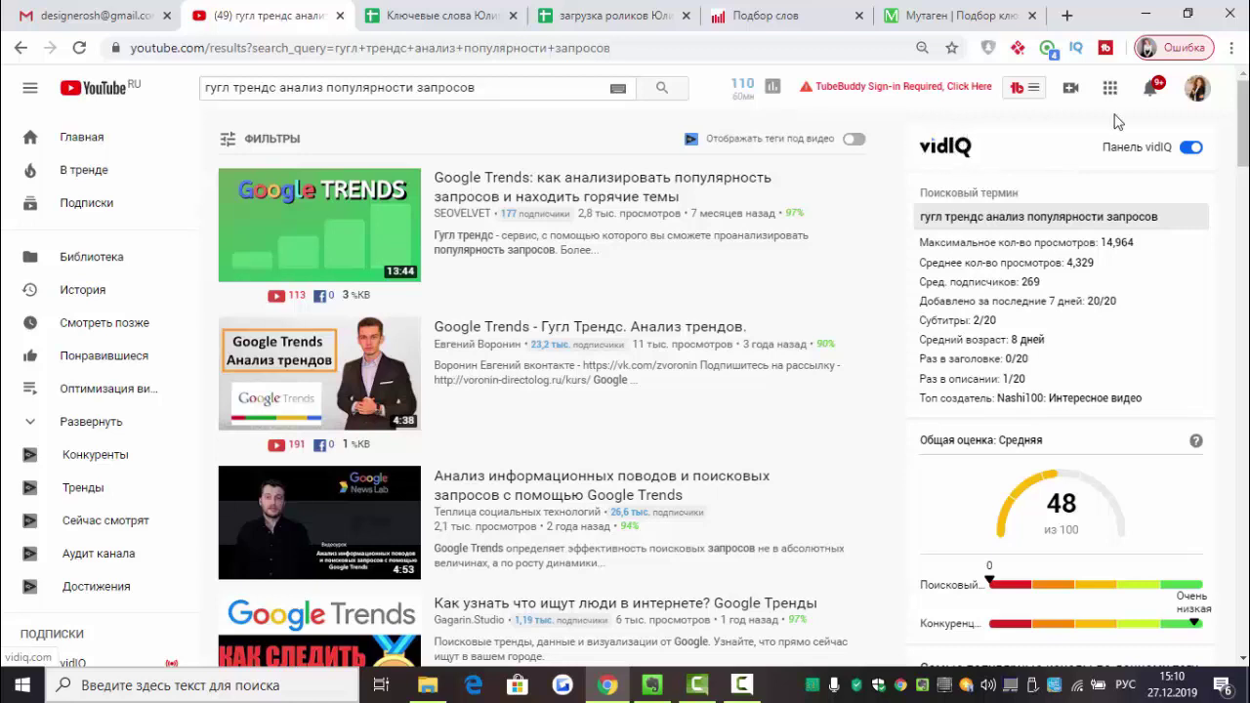
{"action": "left_click", "coordinate": [1231, 48]}
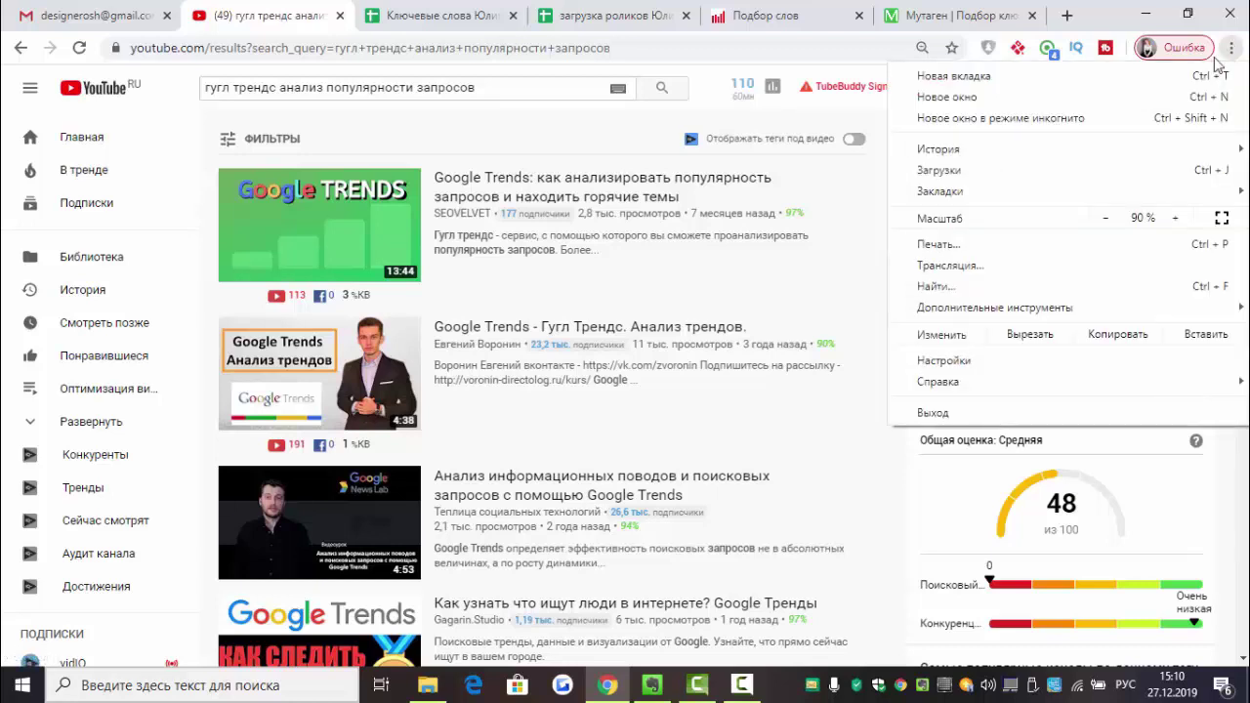
{"action": "mouse_move", "coordinate": [940, 313]}
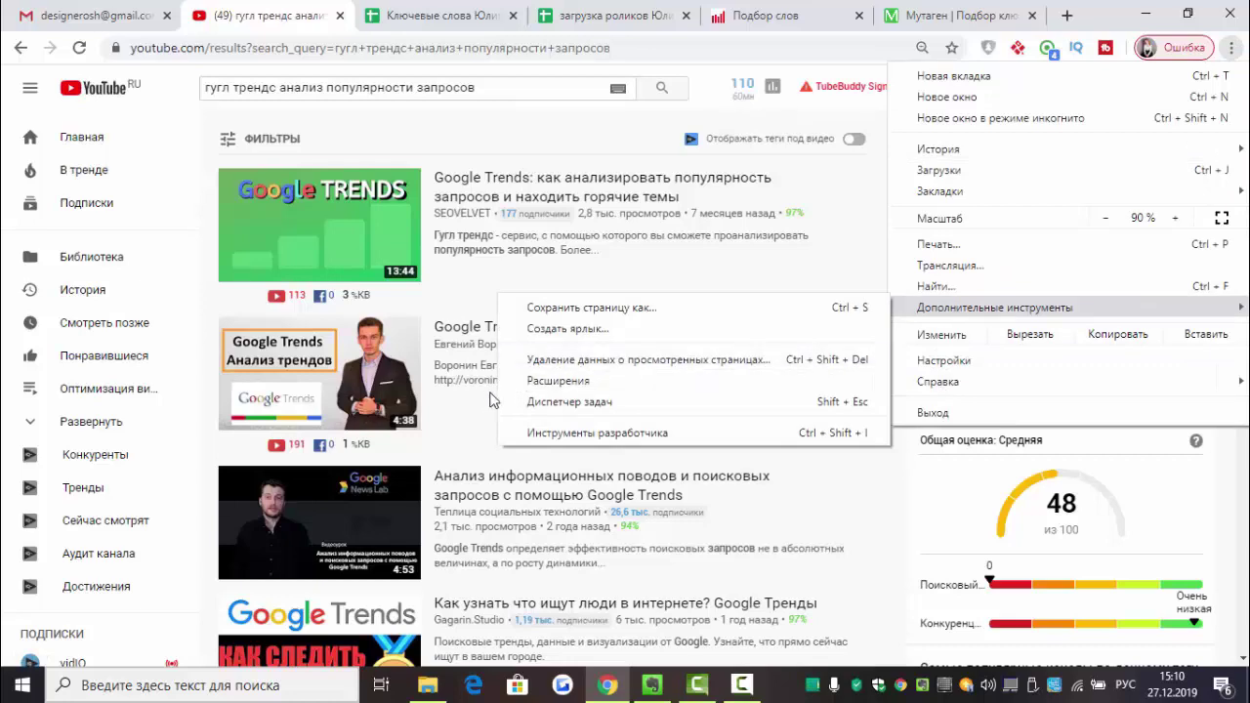
{"action": "left_click", "coordinate": [559, 381]}
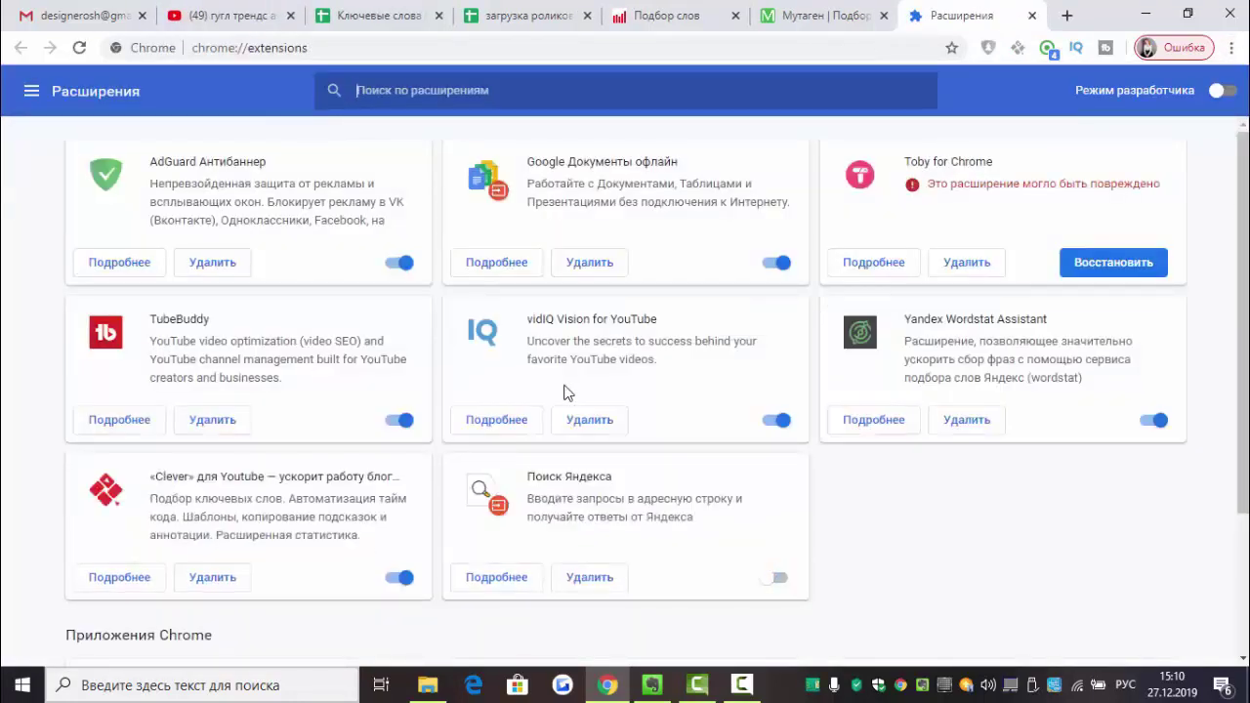
{"action": "left_click_drag", "start_coordinate": [662, 326], "coordinate": [528, 319]}
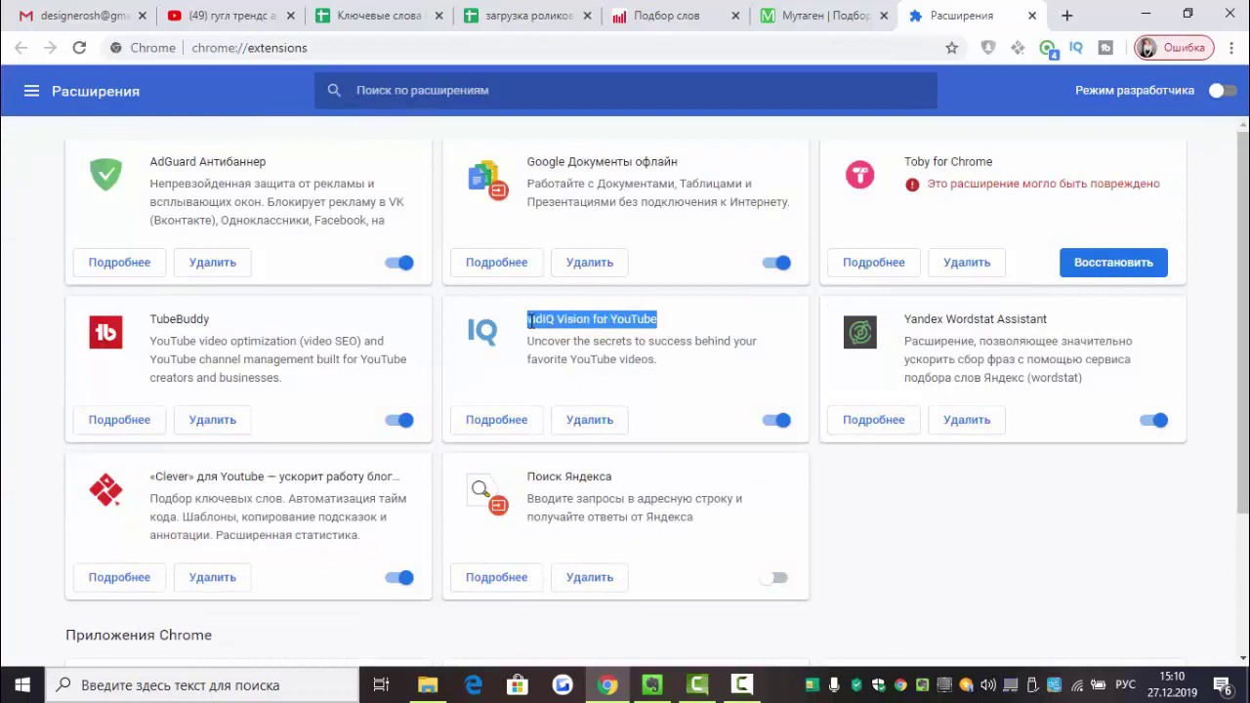
{"action": "right_click", "coordinate": [586, 320]}
{"action": "left_click", "coordinate": [599, 334]}
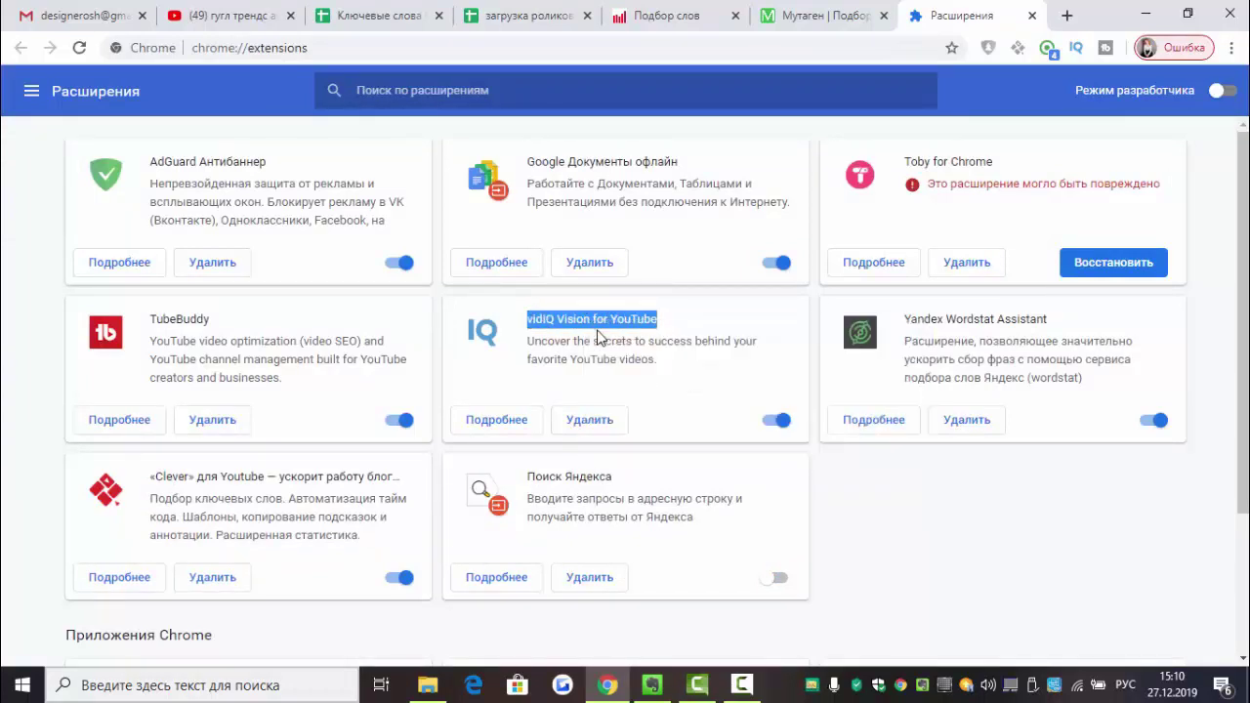
- Open the Chrome Web Store to view its extension search, and close both the store and the extensions page
{"action": "left_click", "coordinate": [31, 91]}
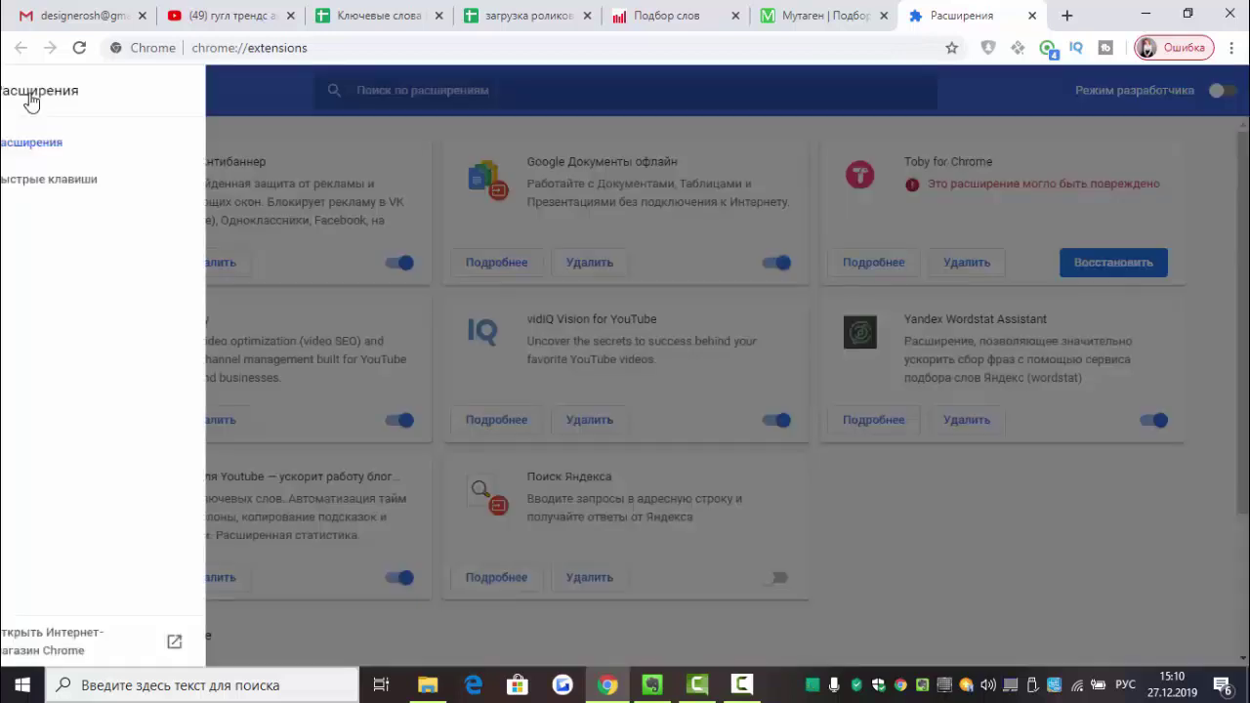
{"action": "left_click", "coordinate": [62, 644]}
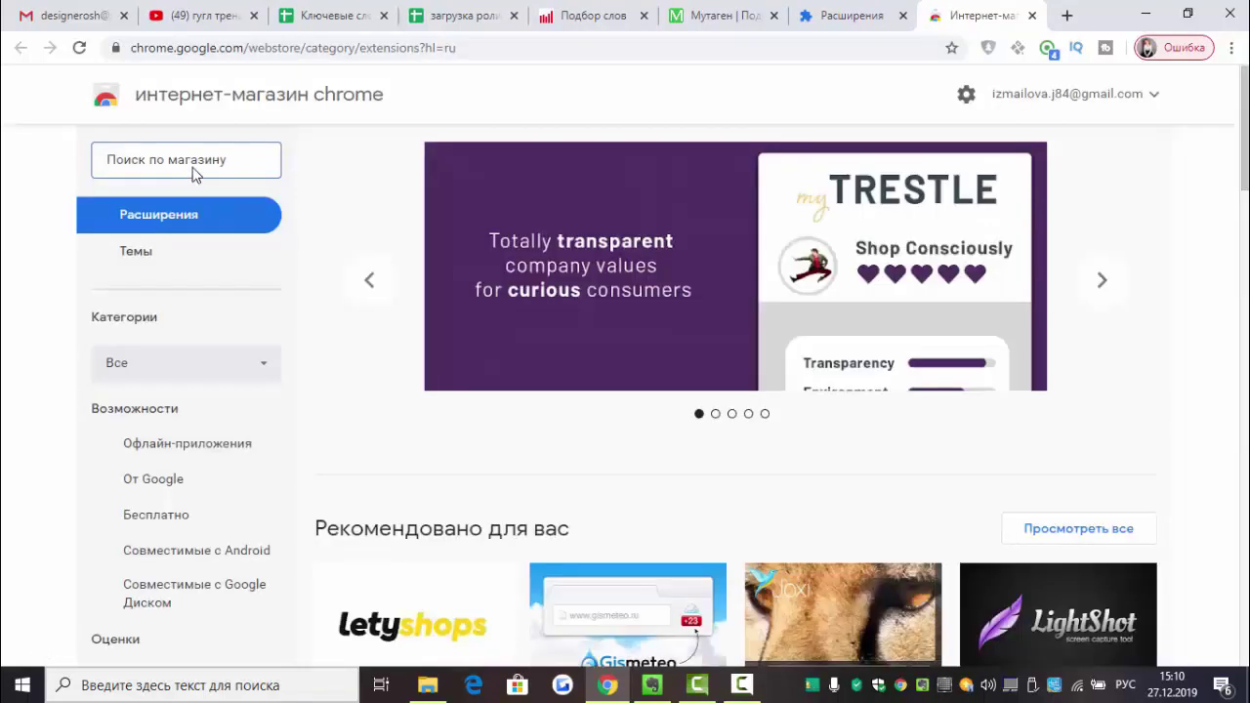
{"action": "left_click", "coordinate": [1033, 16]}
{"action": "left_click", "coordinate": [1033, 16]}
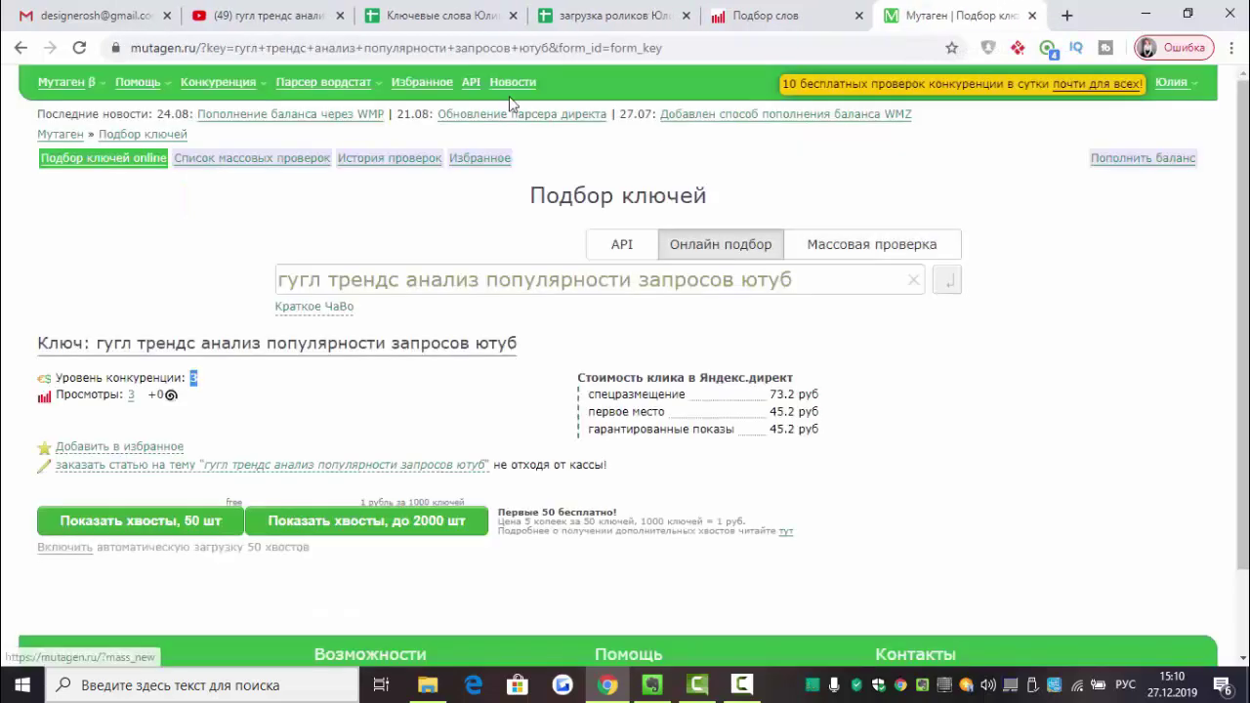
- Check vidIQ's related keywords for the YouTube search and append "поисковые запросы," to the upload schedule's G21 keywords
{"action": "left_click", "coordinate": [271, 12]}
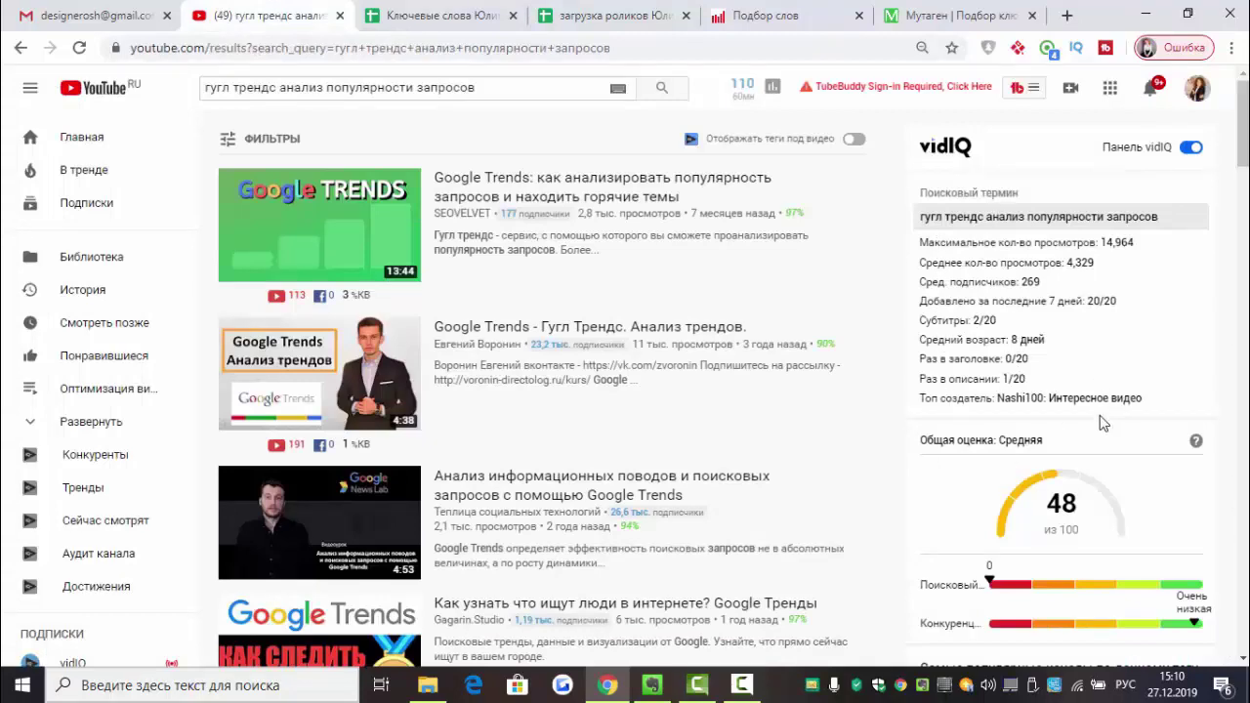
{"action": "scroll", "coordinate": [1104, 420], "scroll_direction": "down", "scroll_amount": 2}
{"action": "scroll", "coordinate": [1104, 422], "scroll_direction": "down", "scroll_amount": 1}
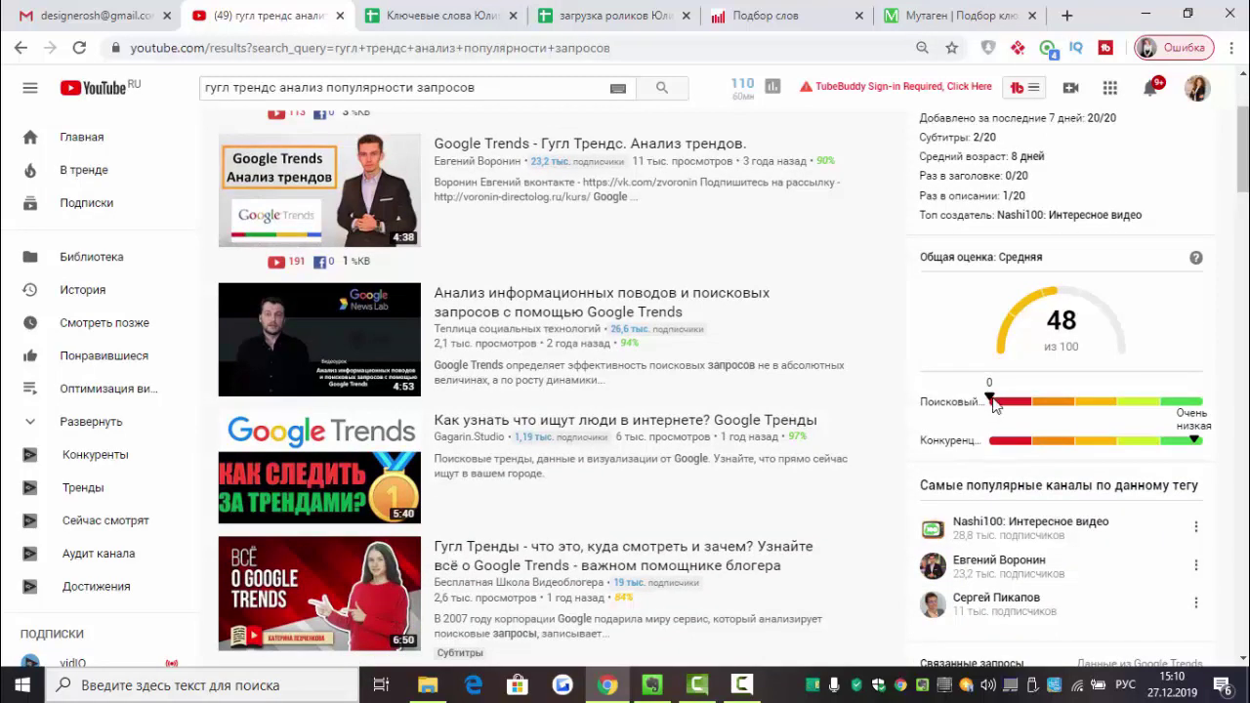
{"action": "scroll", "coordinate": [993, 402], "scroll_direction": "down", "scroll_amount": 3}
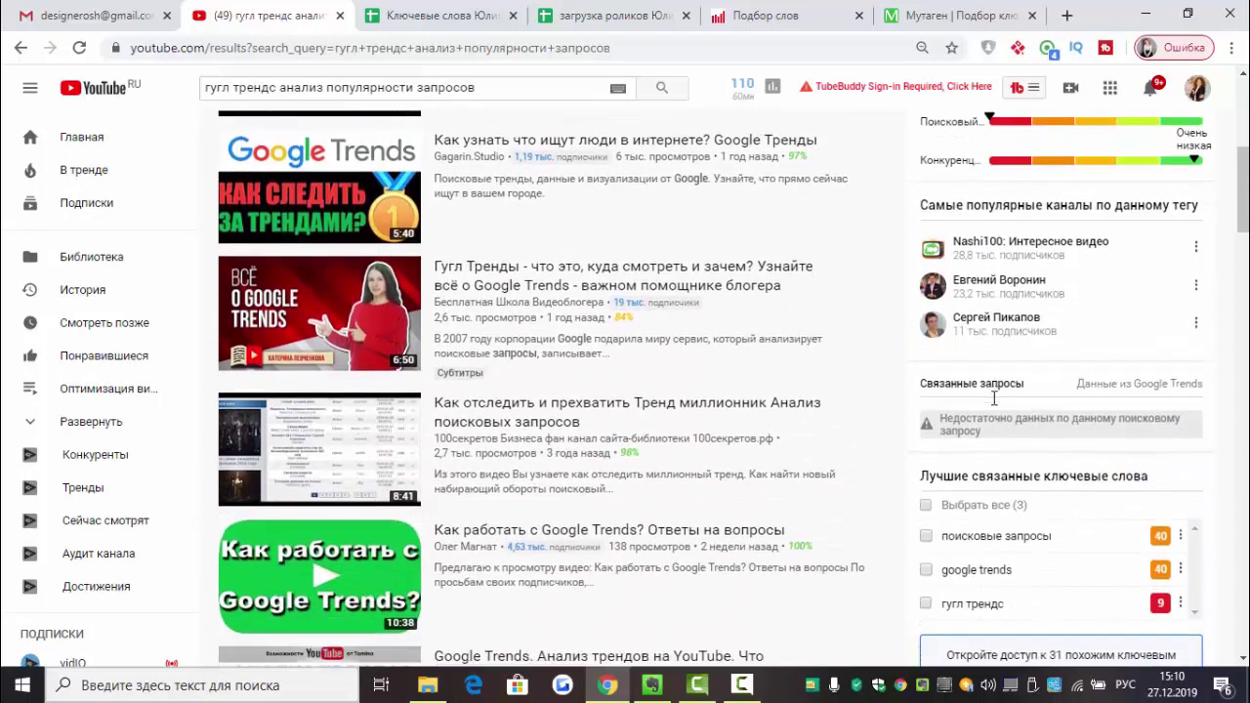
{"action": "scroll", "coordinate": [993, 398], "scroll_direction": "down", "scroll_amount": 1}
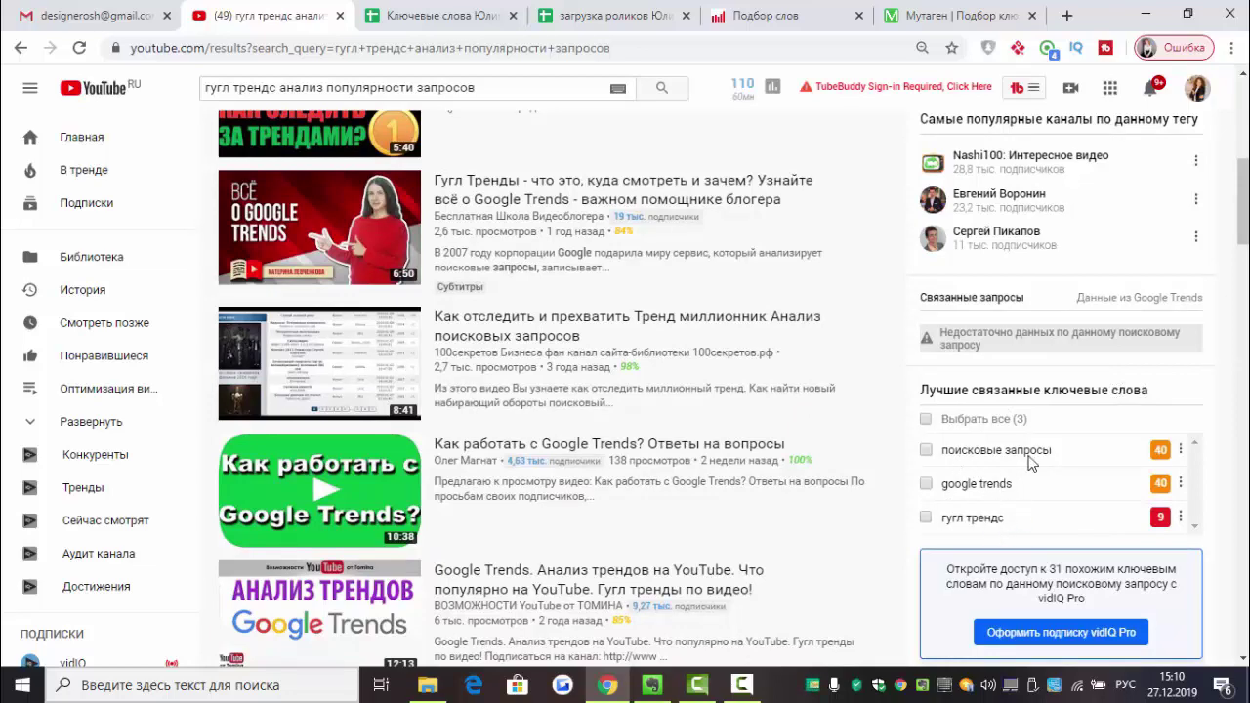
{"action": "left_click", "coordinate": [594, 28]}
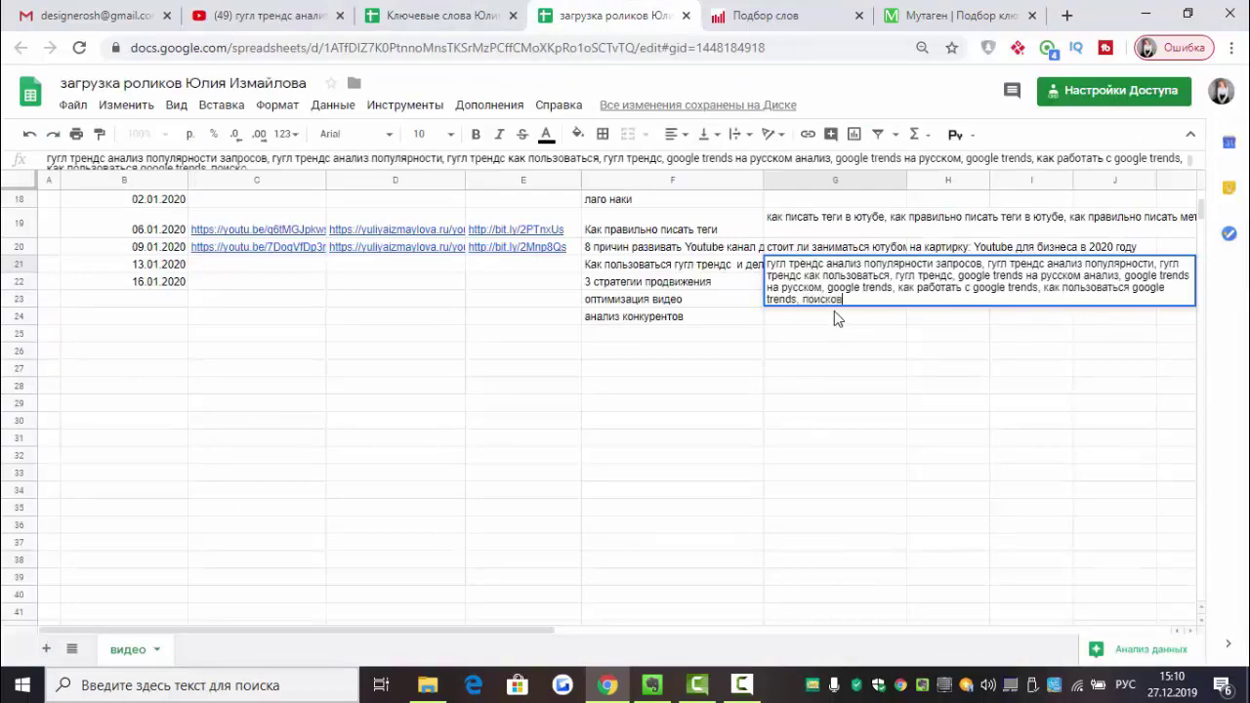
{"action": "type", "text": "поисковые запросы,"}
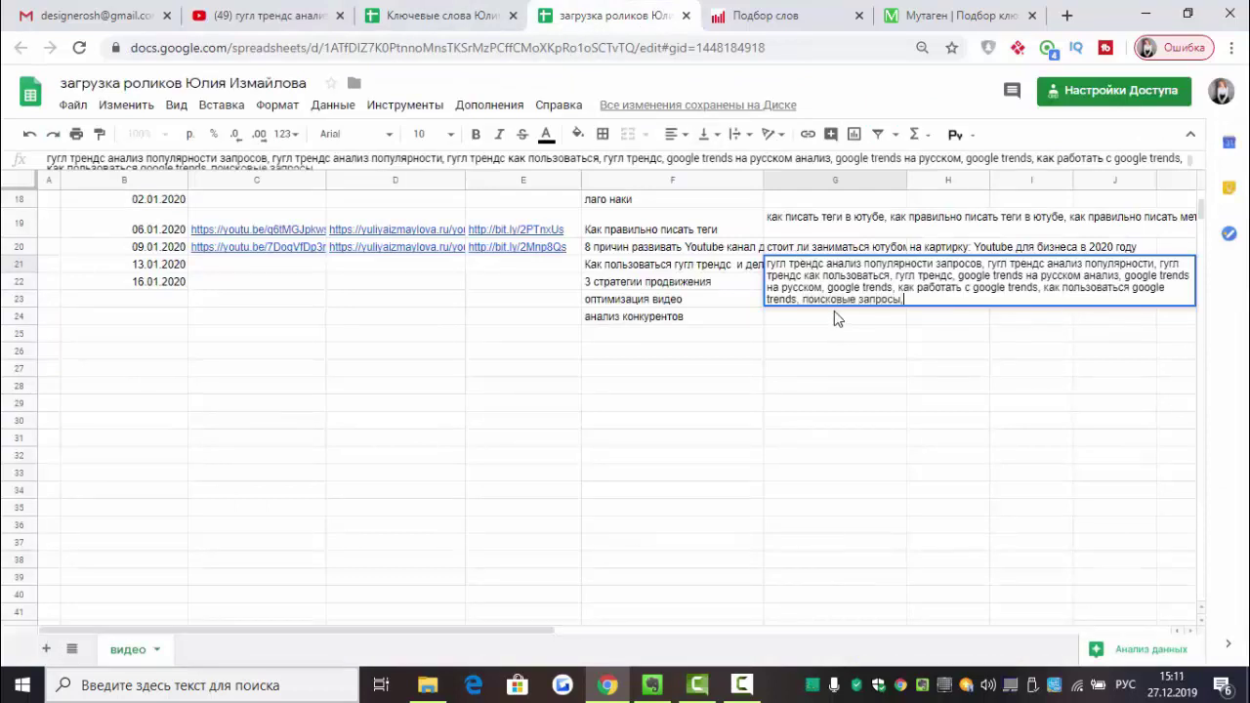
{"action": "left_click", "coordinate": [832, 333]}
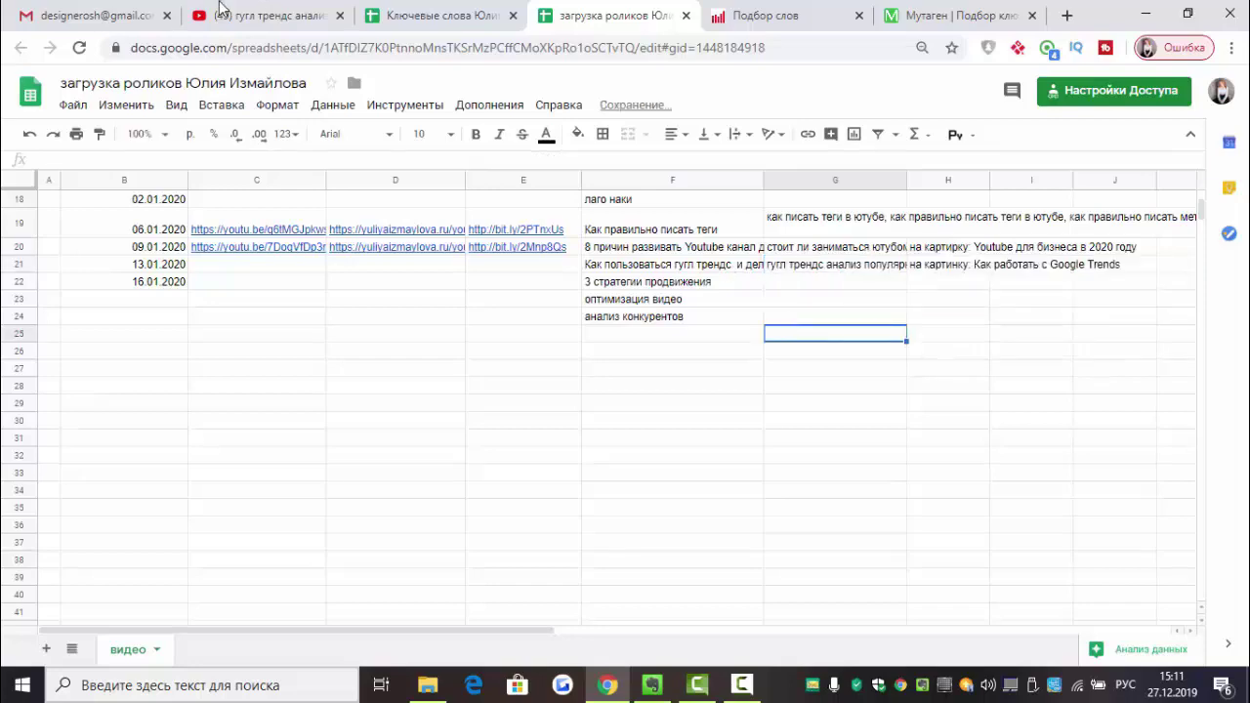
- Open the first three videos of the YouTube search results in separate new tabs
{"action": "left_click", "coordinate": [256, 16]}
{"action": "scroll", "coordinate": [518, 325], "scroll_direction": "up", "scroll_amount": 6}
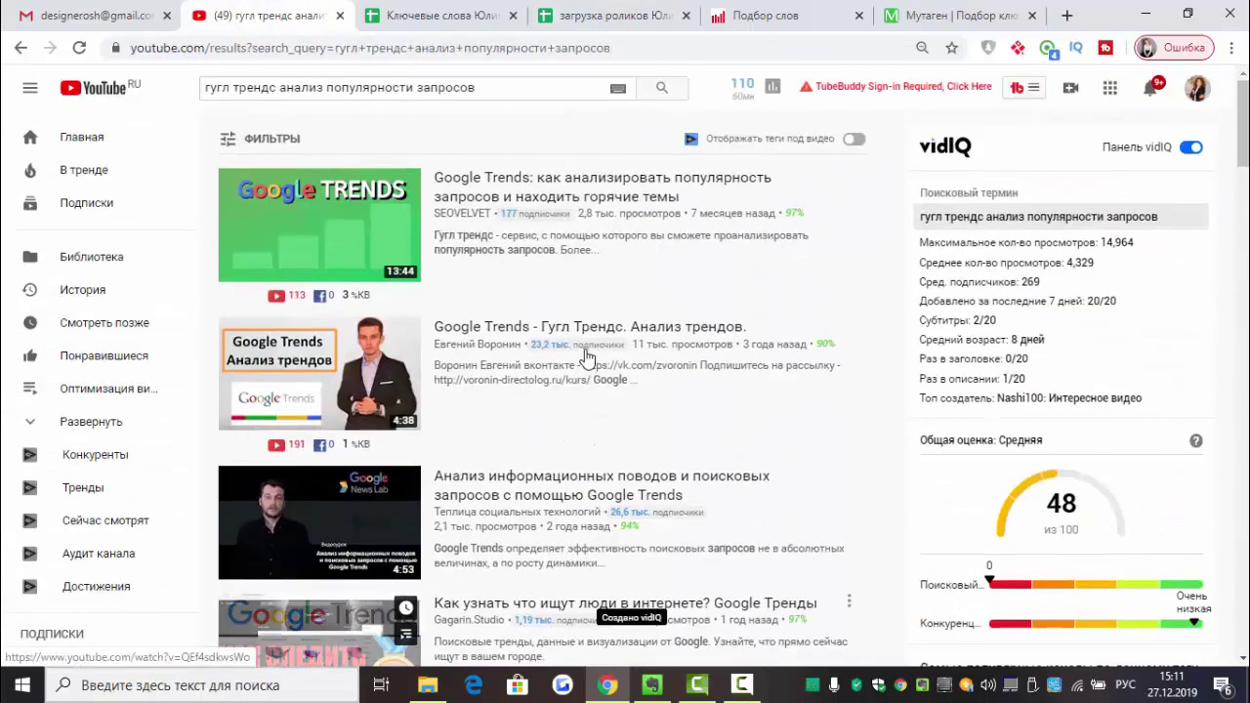
{"action": "right_click", "coordinate": [523, 186]}
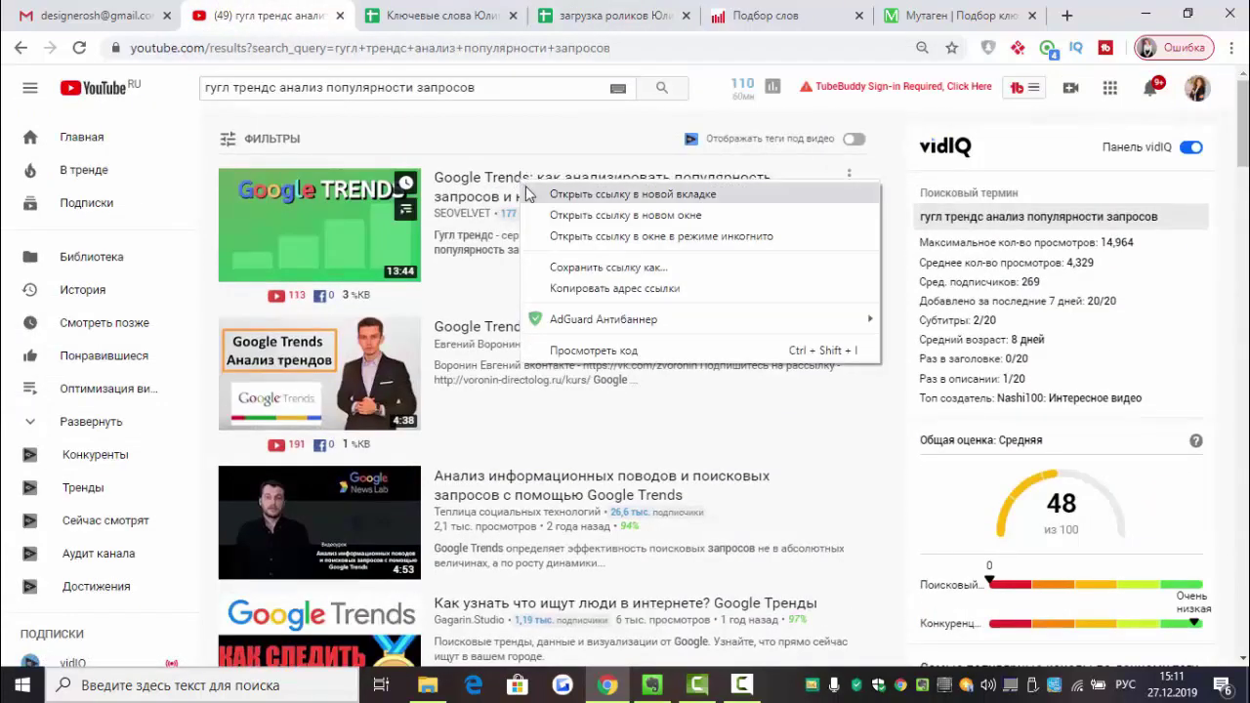
{"action": "left_click", "coordinate": [547, 193]}
{"action": "right_click", "coordinate": [496, 328]}
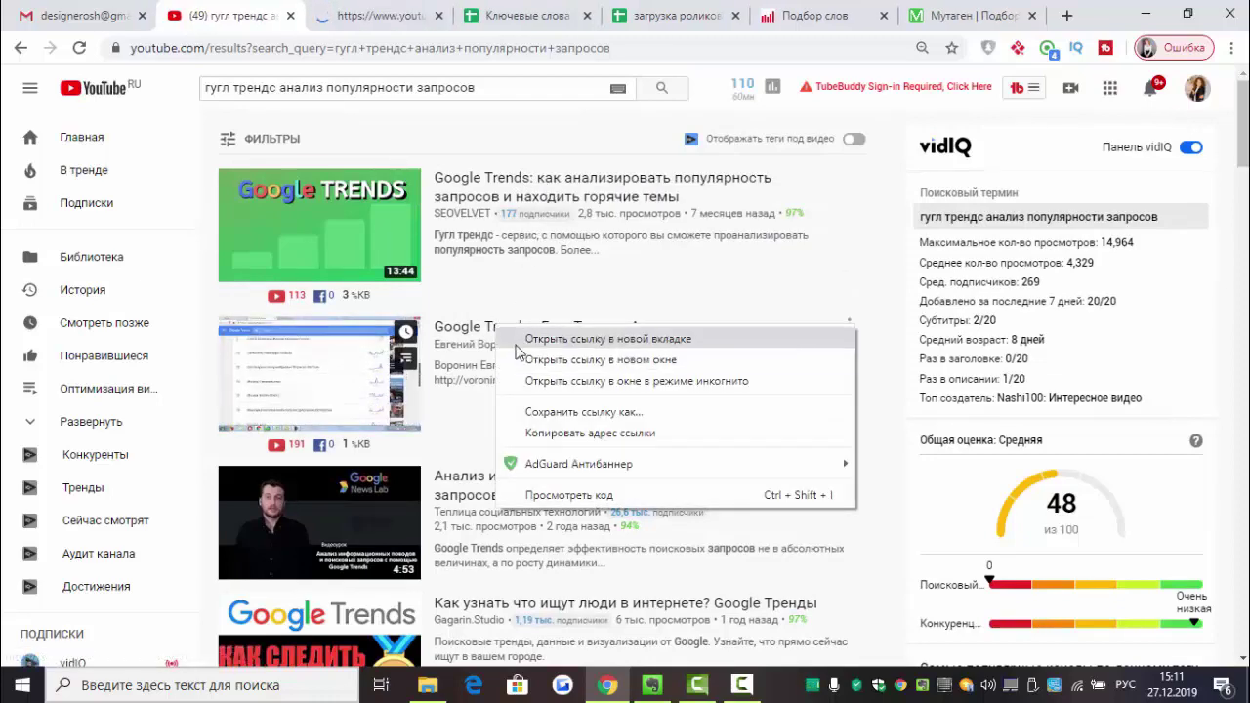
{"action": "left_click", "coordinate": [516, 354]}
{"action": "scroll", "coordinate": [500, 434], "scroll_direction": "down", "scroll_amount": 1}
{"action": "right_click", "coordinate": [515, 388]}
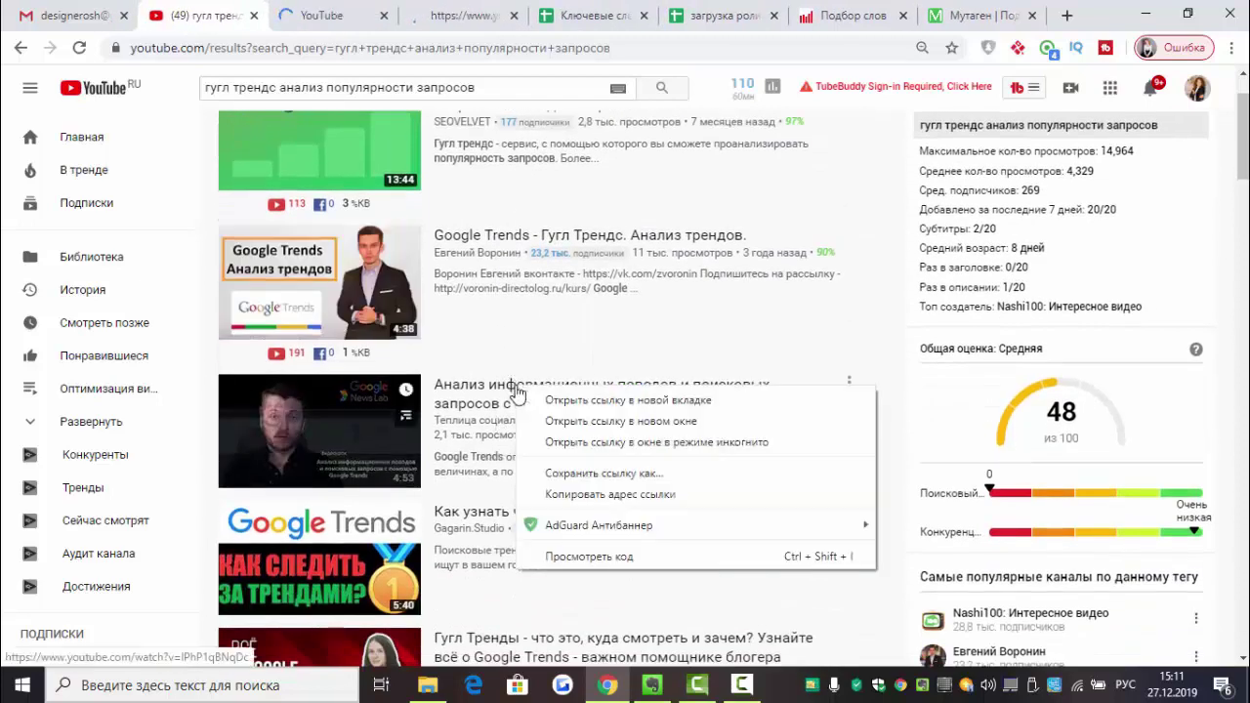
{"action": "left_click", "coordinate": [538, 400]}
- Examine the vidIQ statistics, optimization checklist and tags of the first competing Google Trends video
{"action": "left_click", "coordinate": [279, 15]}
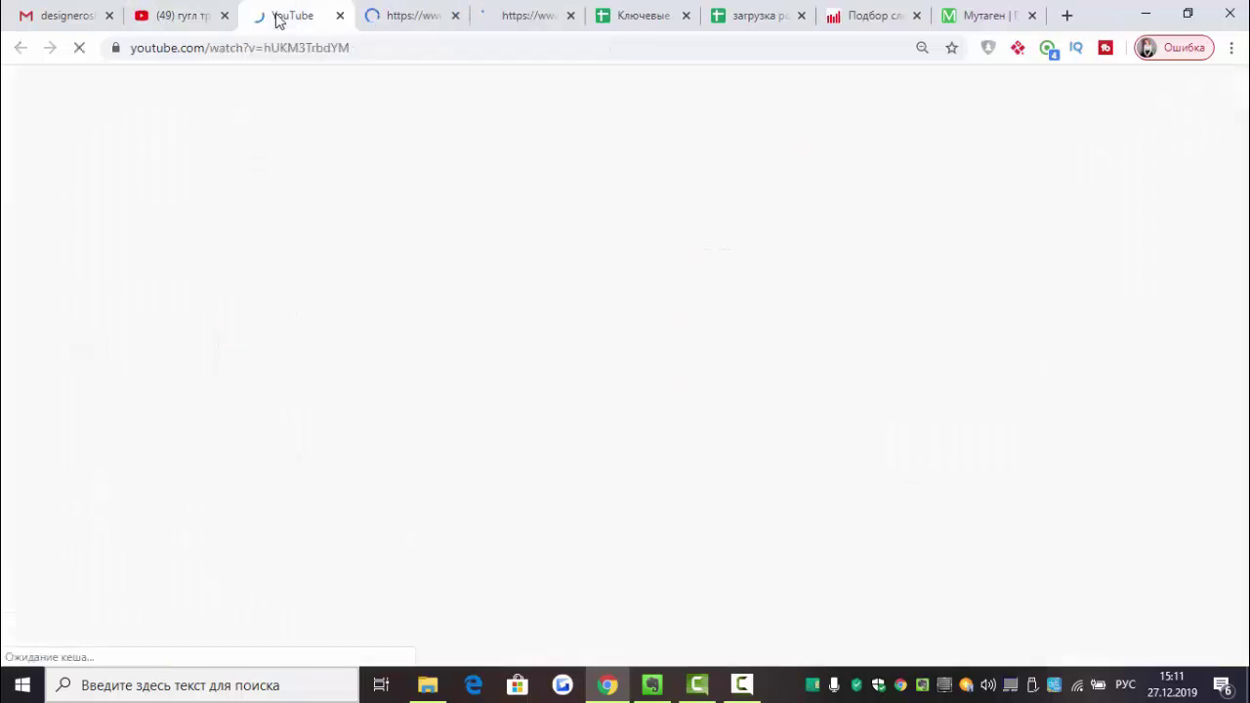
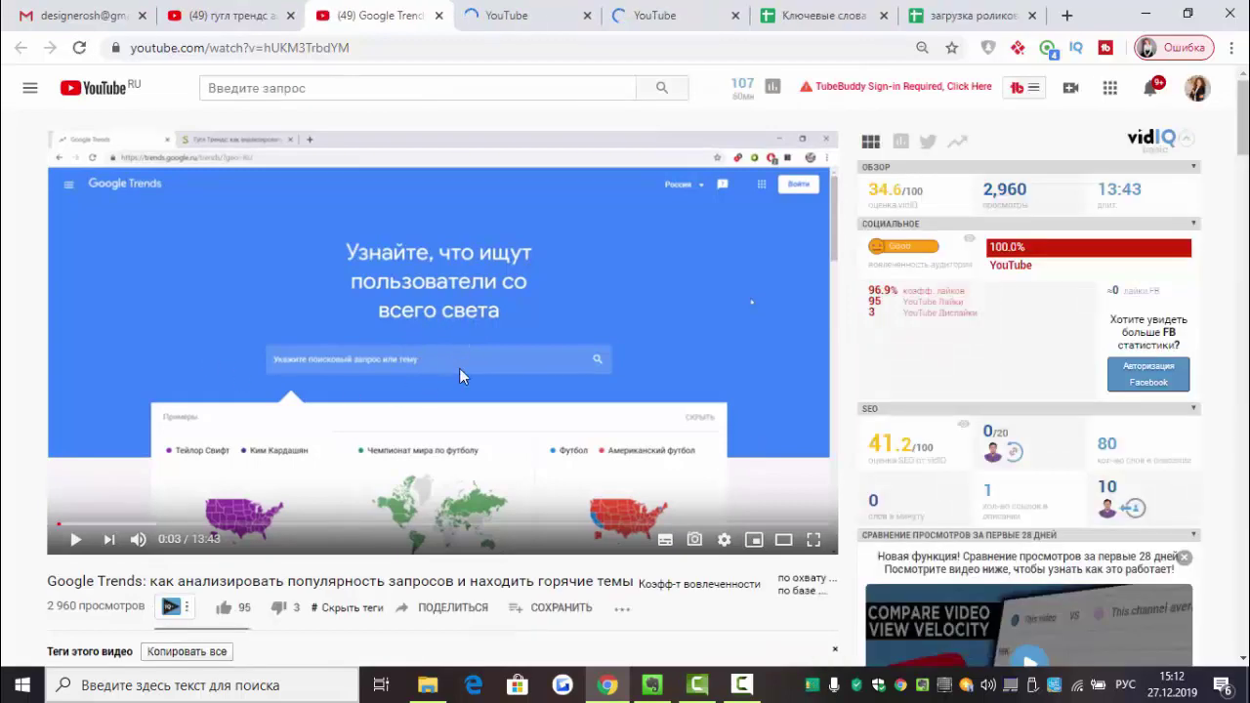
{"action": "scroll", "coordinate": [790, 392], "scroll_direction": "down", "scroll_amount": 4}
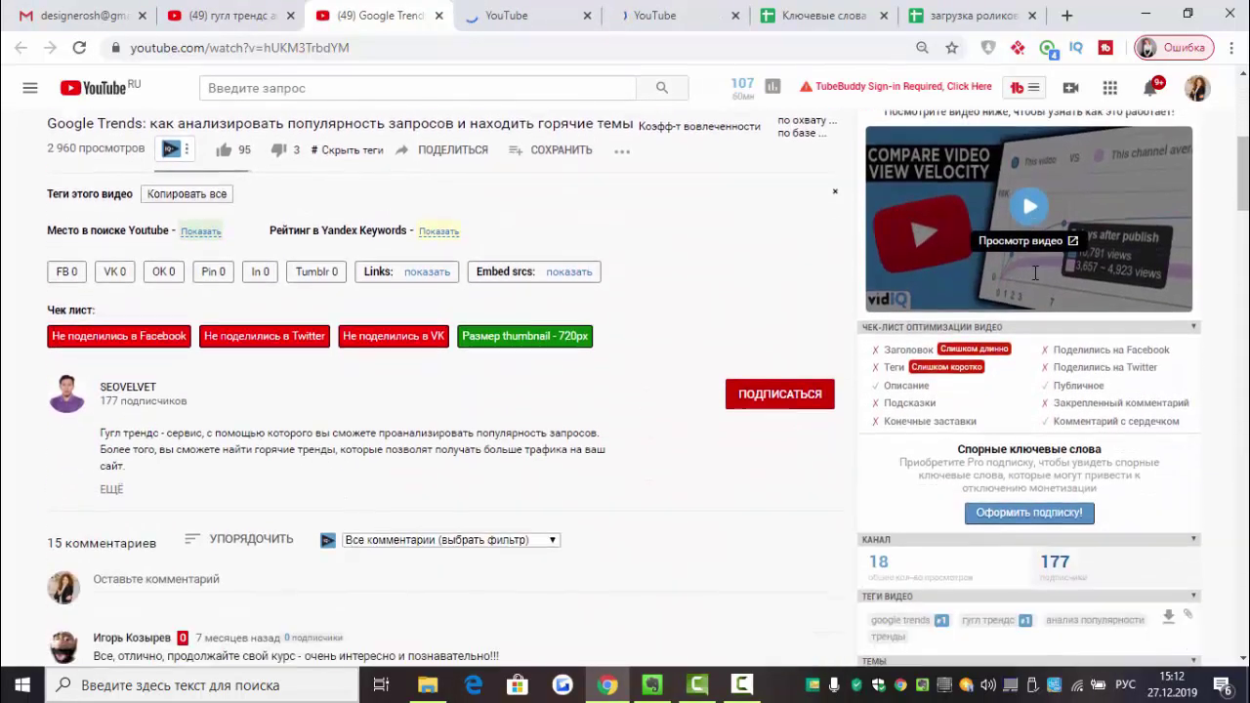
{"action": "scroll", "coordinate": [1038, 286], "scroll_direction": "up", "scroll_amount": 4}
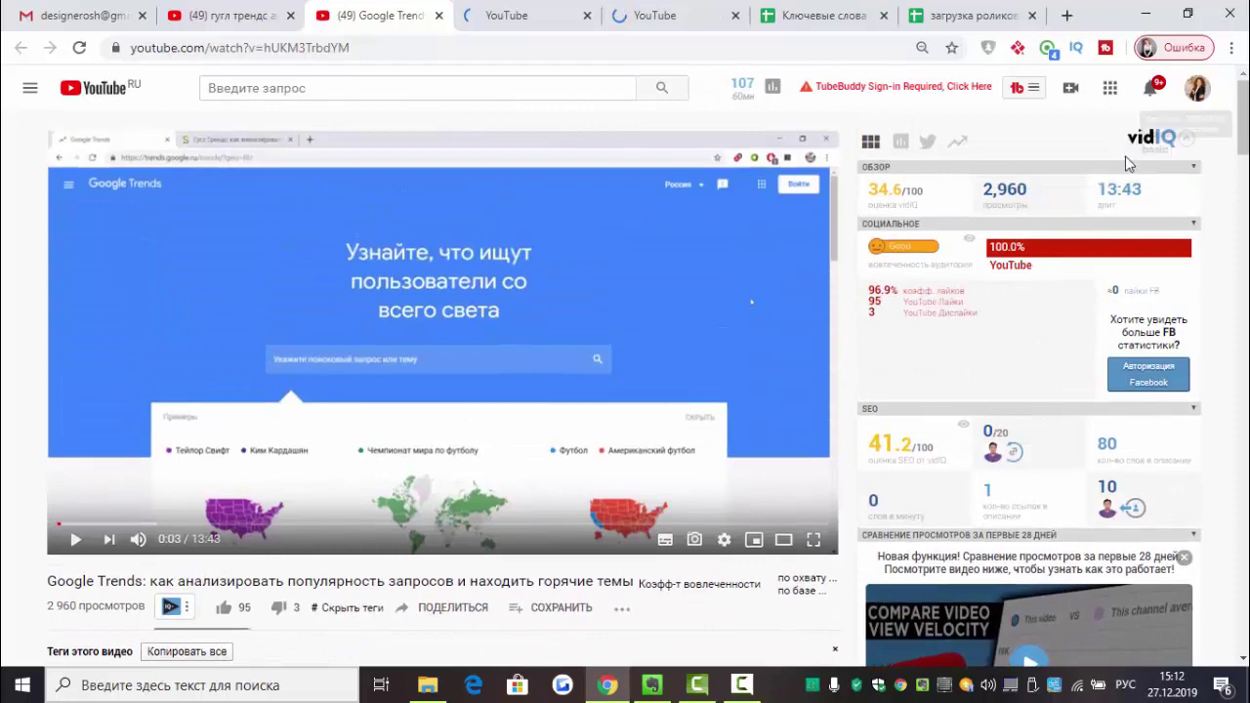
- Check the first competing Google Trends video's tags in vidIQ and close its page
{"action": "scroll", "coordinate": [1073, 362], "scroll_direction": "down", "scroll_amount": 8}
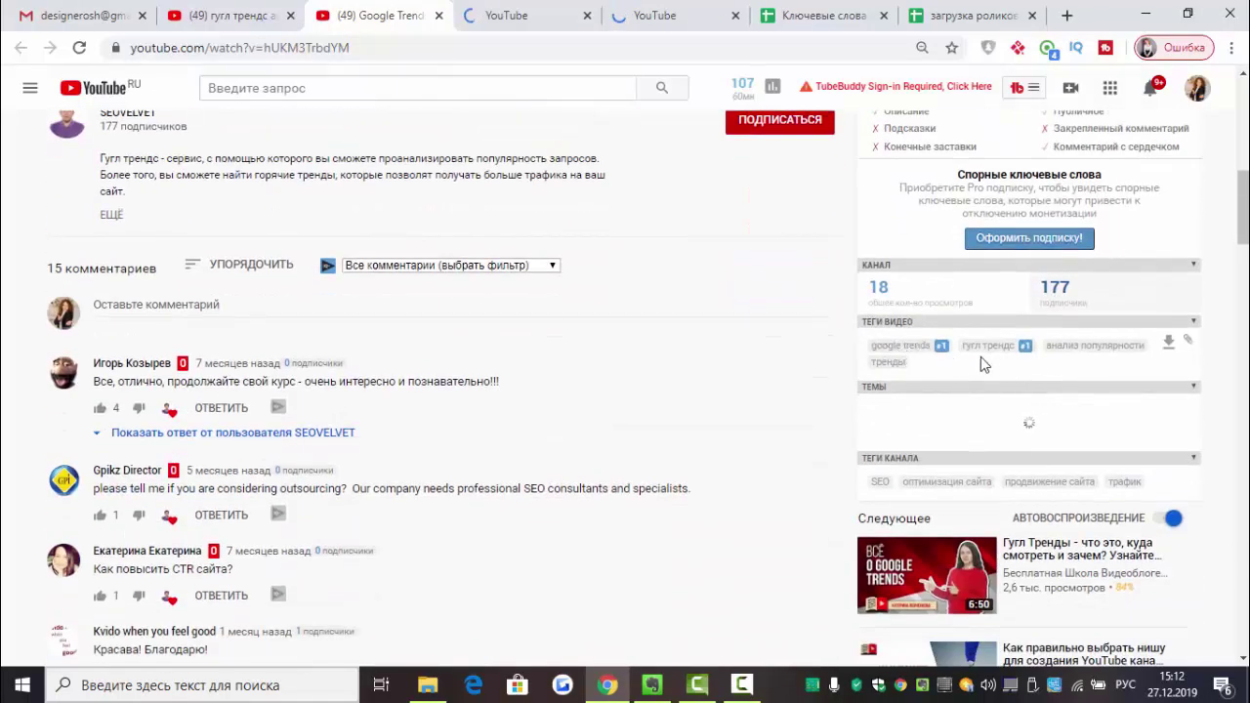
{"action": "mouse_move", "coordinate": [1026, 353]}
{"action": "left_click", "coordinate": [438, 15]}
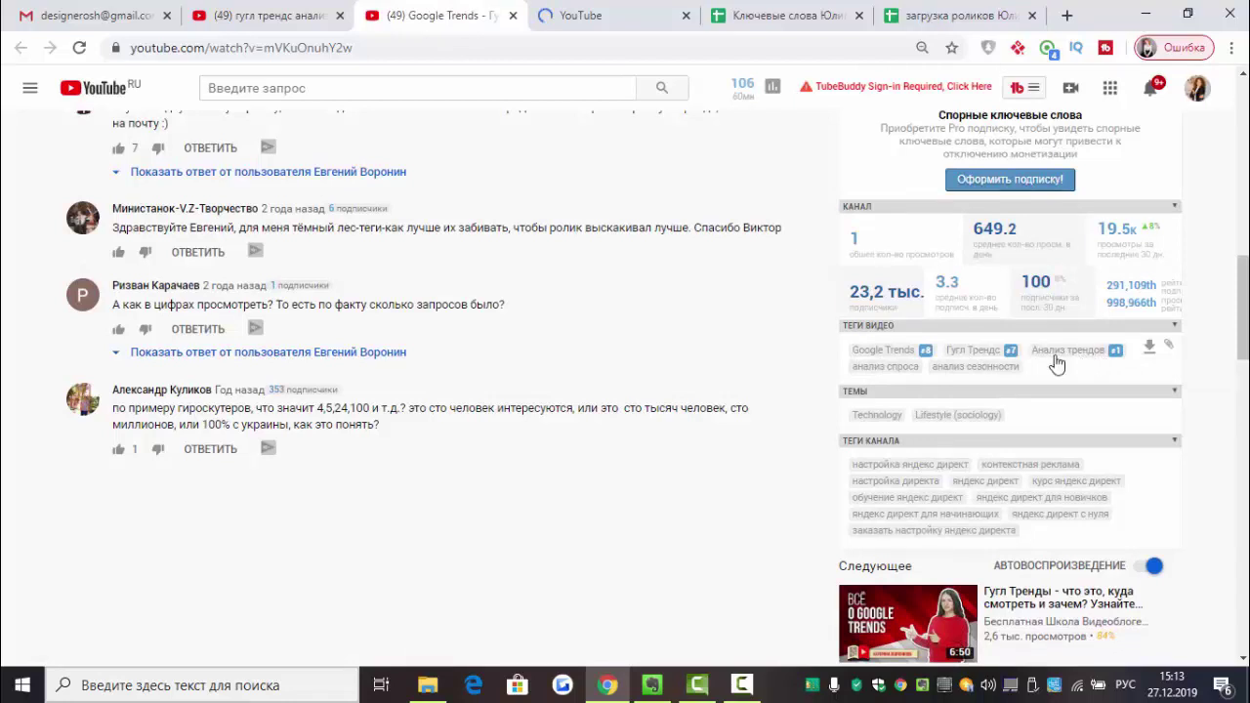
- Append "анализ трендов," to the Google Trends video's keywords in cell G21 of the upload schedule
{"action": "left_click", "coordinate": [762, 15]}
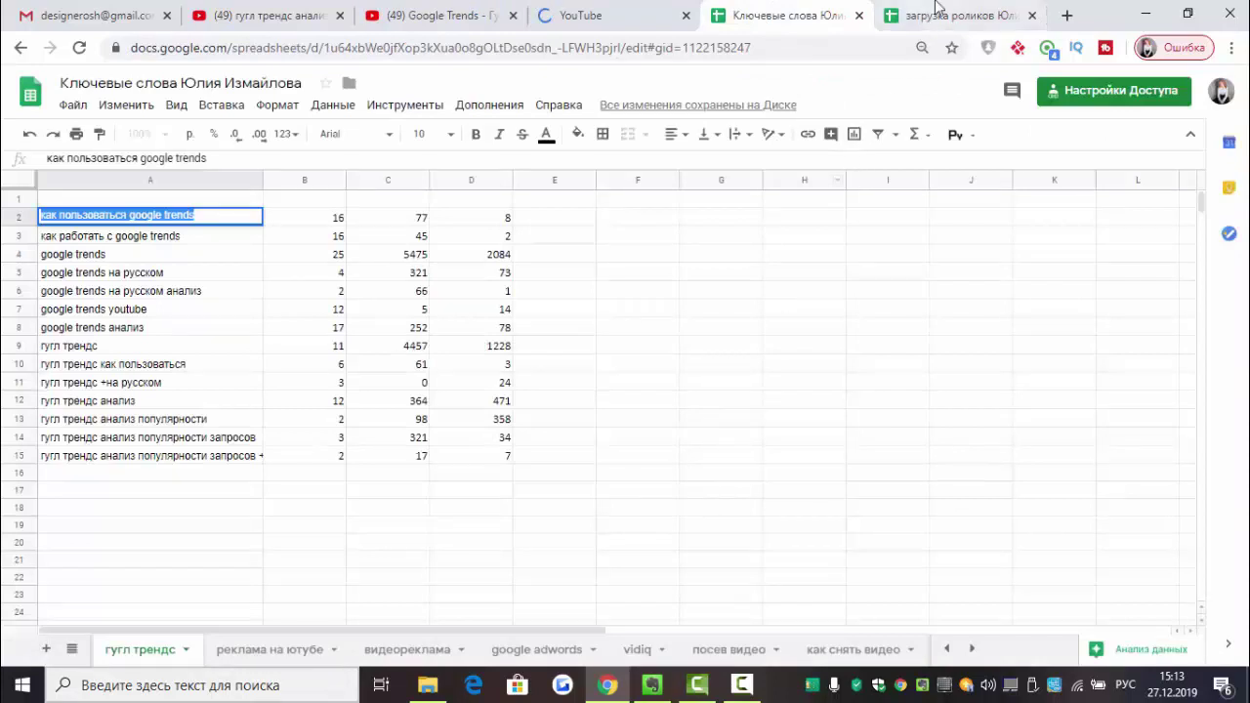
{"action": "left_click", "coordinate": [962, 15]}
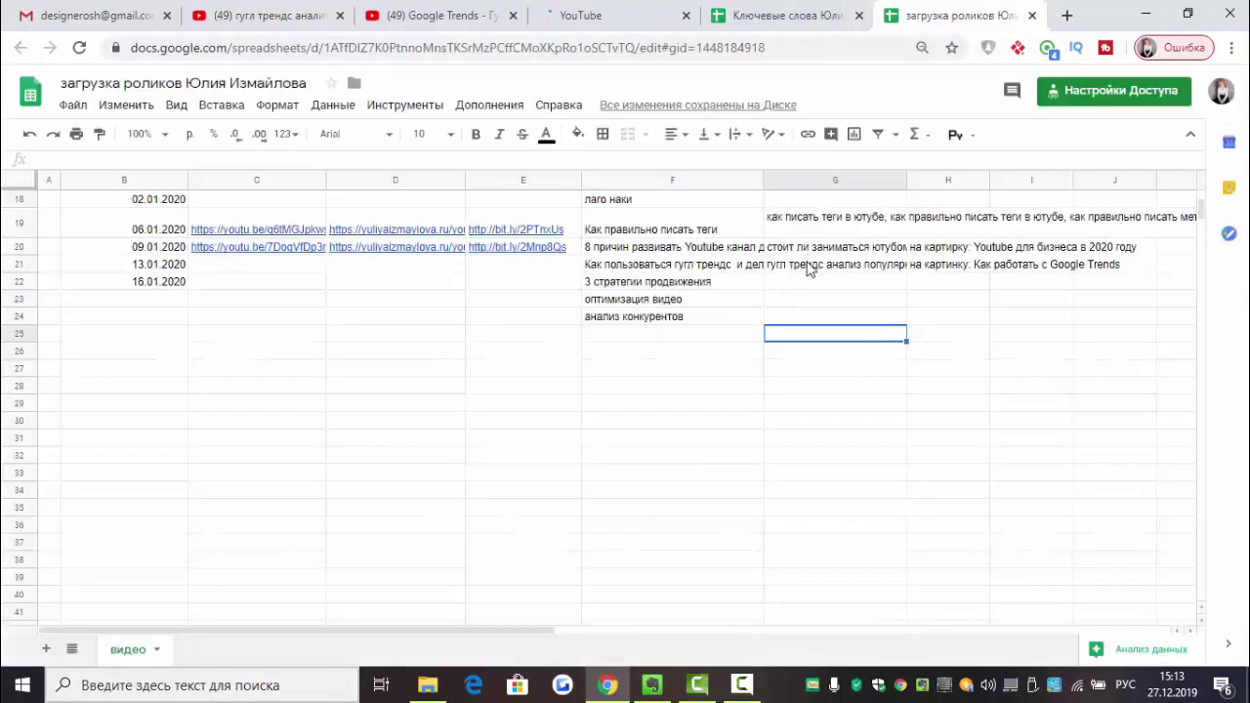
{"action": "double_click", "coordinate": [807, 270]}
{"action": "type", "text": "ана"}
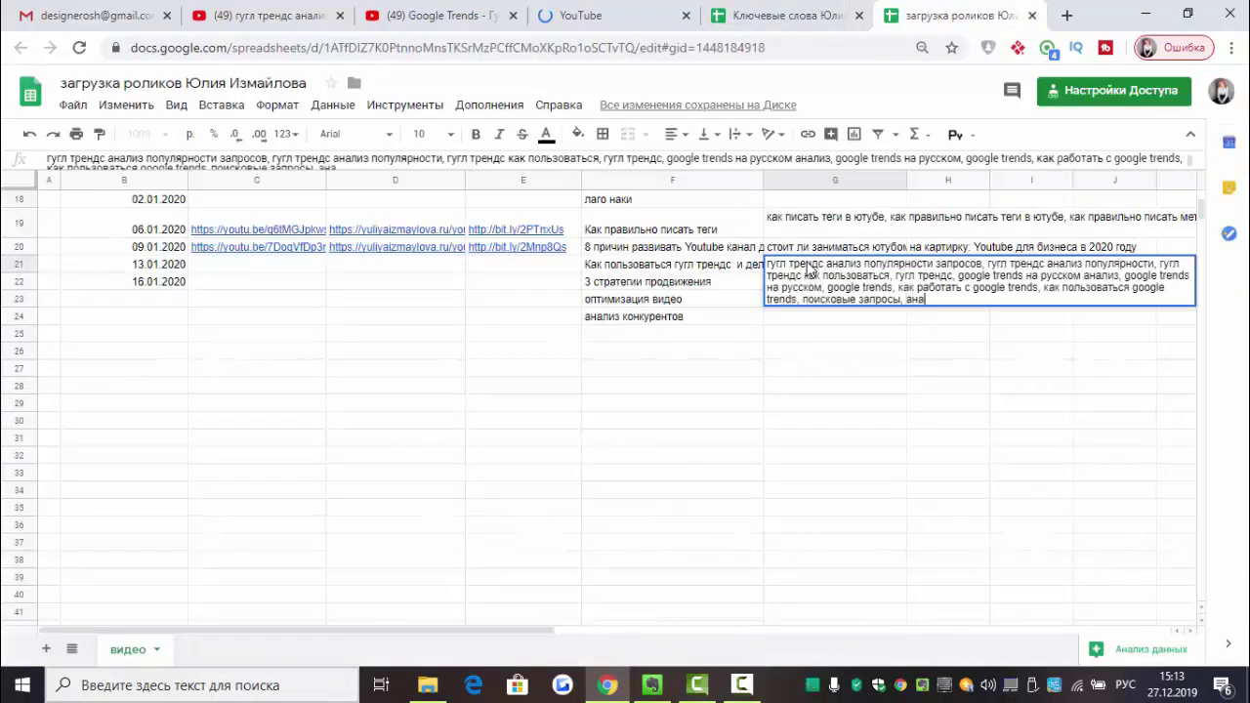
{"action": "type", "text": "лиз трендов,"}
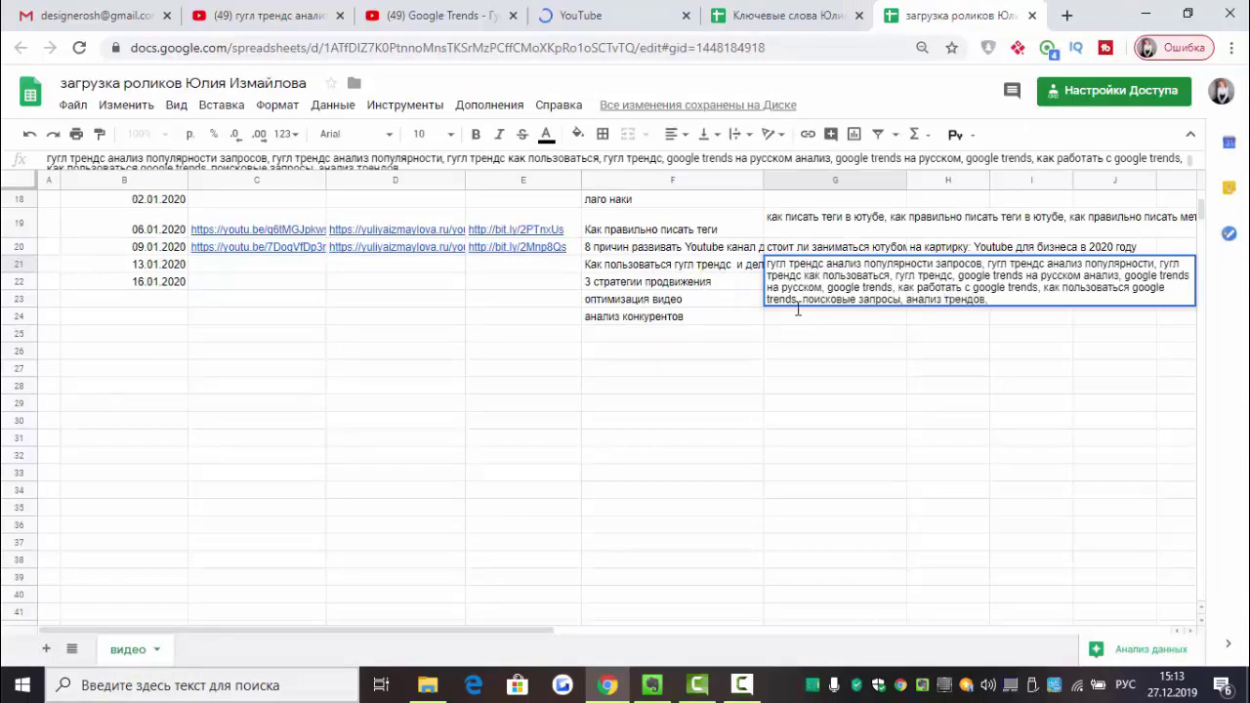
{"action": "left_click", "coordinate": [801, 369]}
- Close the second competing video's page, and check the third video's vidIQ tags before closing it too
{"action": "left_click", "coordinate": [511, 15]}
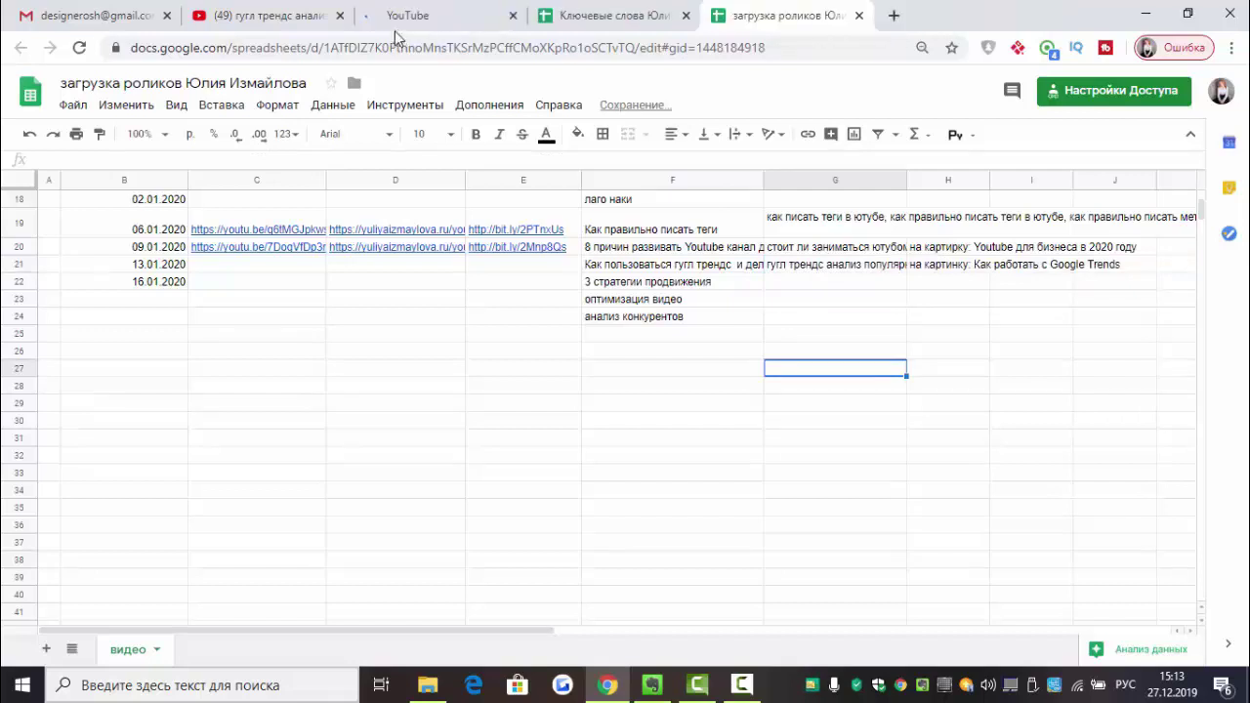
{"action": "left_click", "coordinate": [397, 21]}
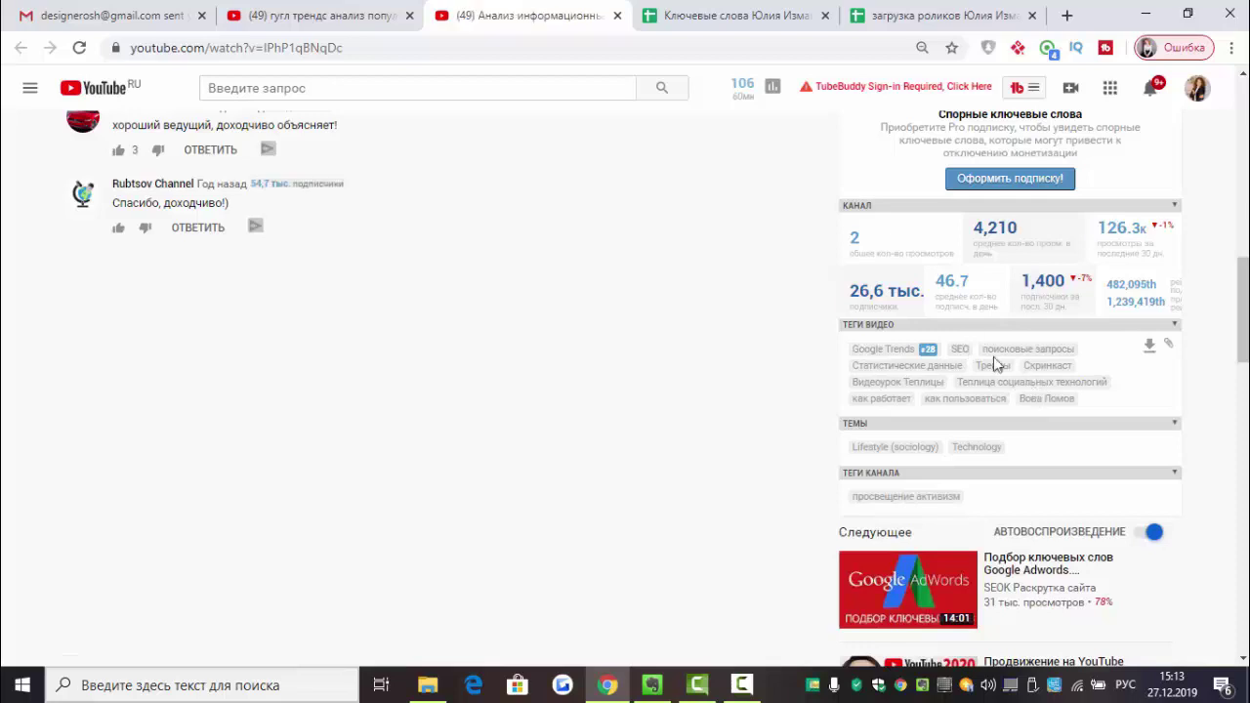
{"action": "left_click", "coordinate": [617, 16]}
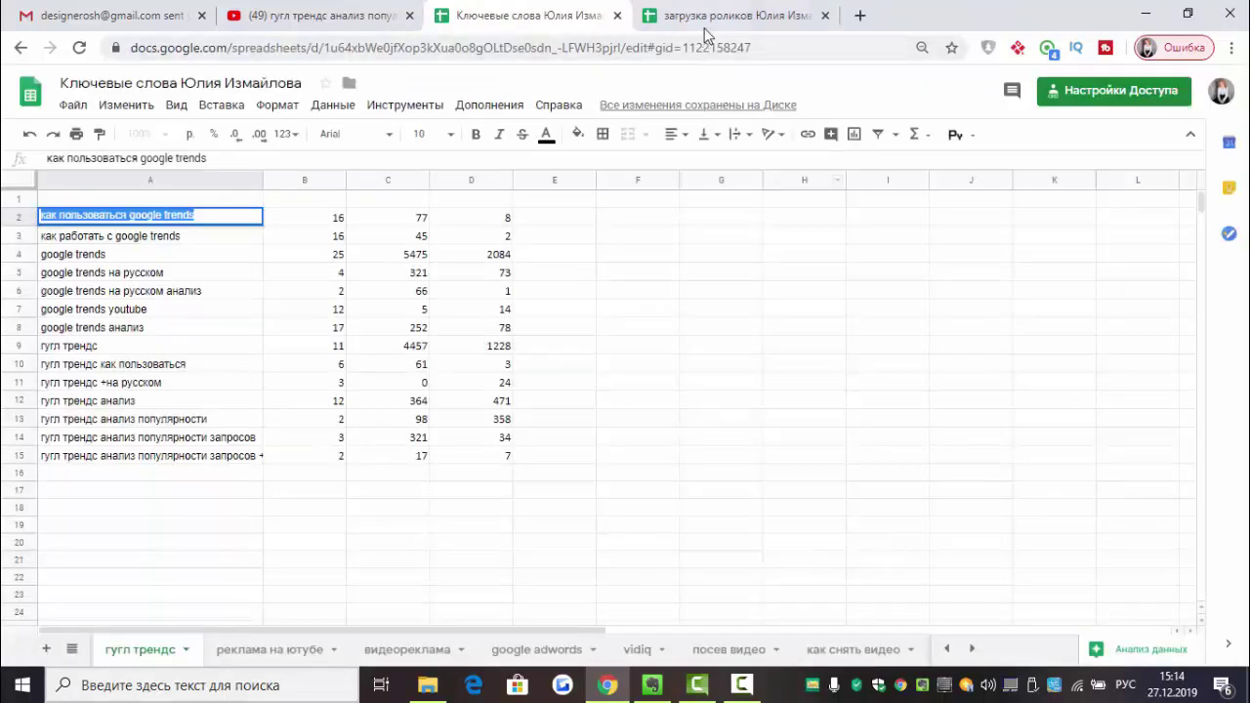
- Append "продвижение видео, раскрутка канала, тренды ютуб," to the keywords in cell G21 of the upload schedule
{"action": "left_click", "coordinate": [705, 22]}
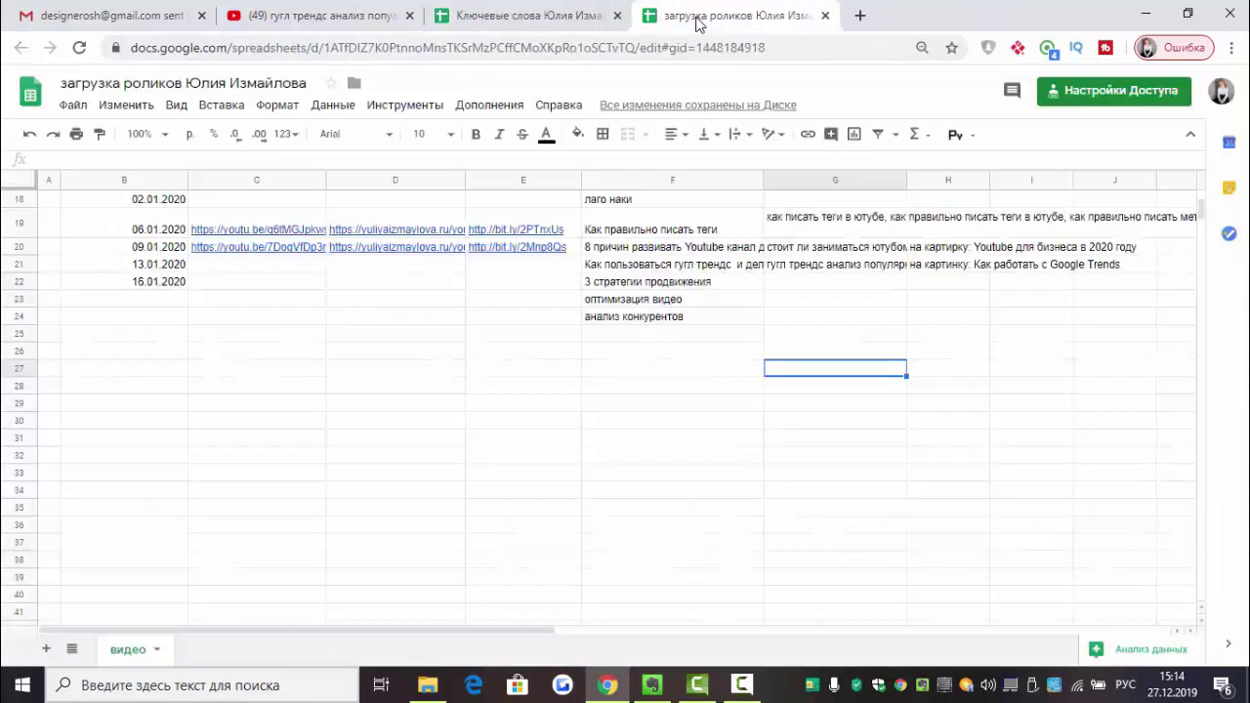
{"action": "double_click", "coordinate": [801, 268]}
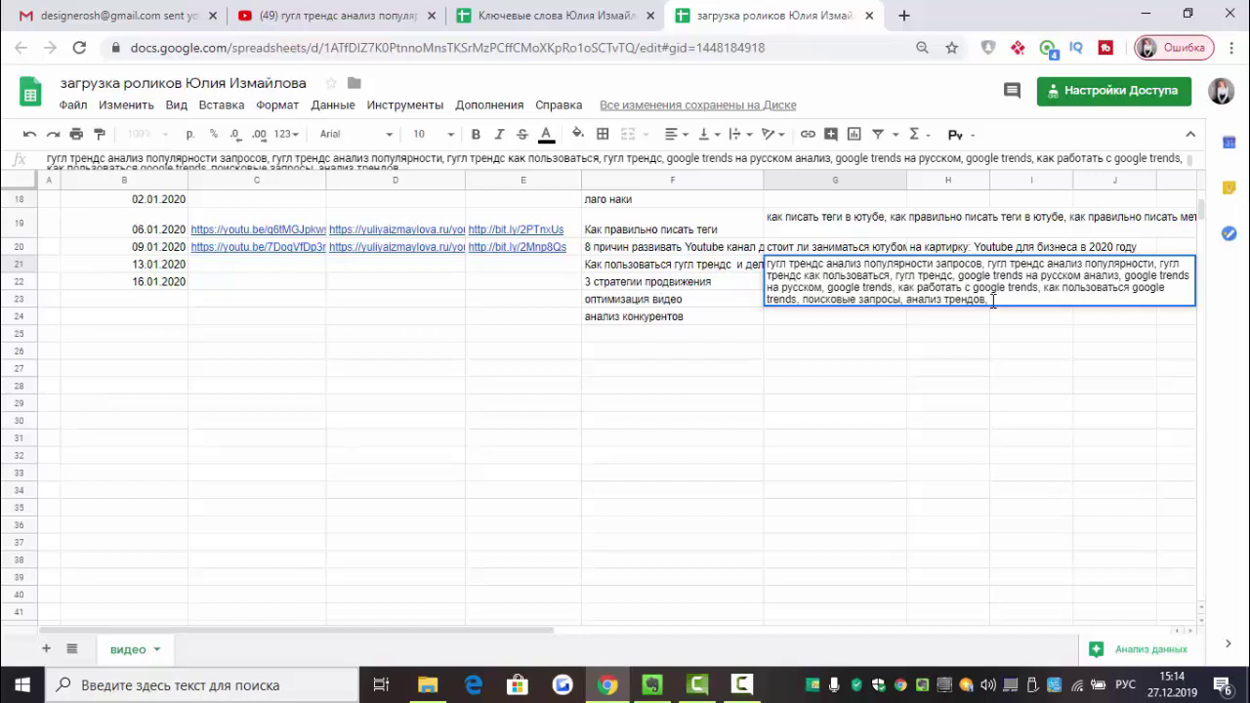
{"action": "type", "text": "продвижение видео"}
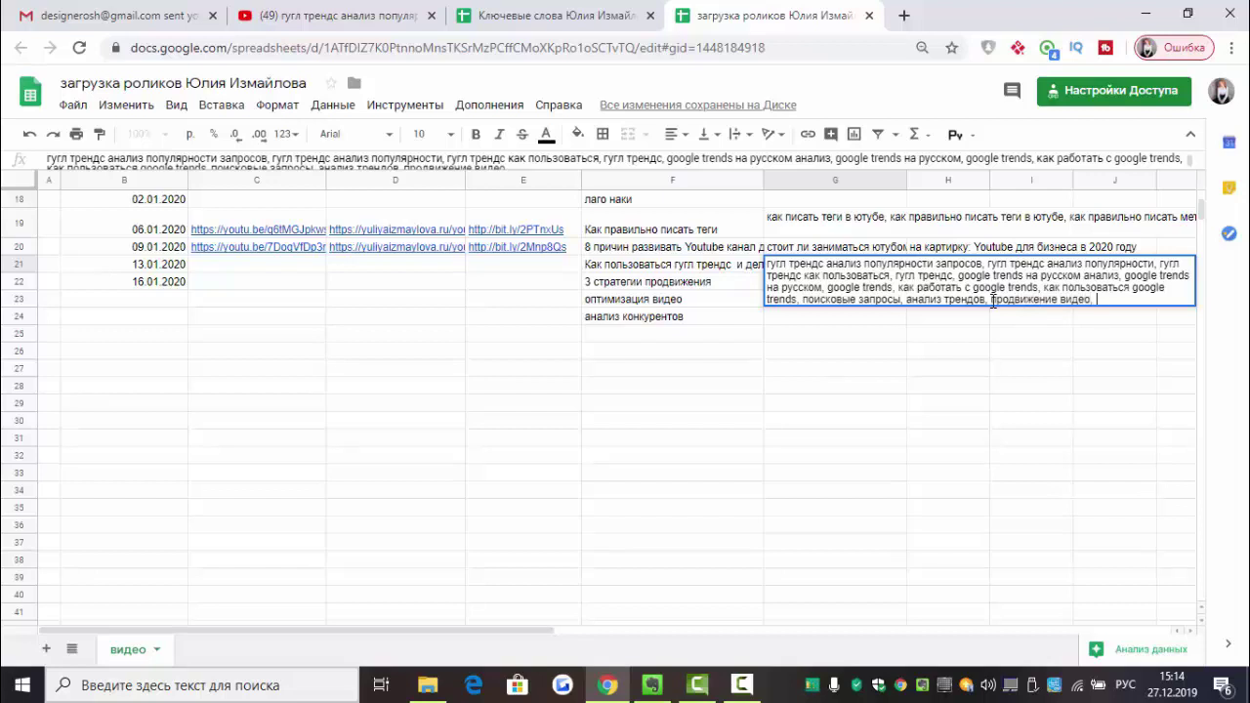
{"action": "type", "text": ", раскрута"}
{"action": "key", "text": "BackSpace"}
{"action": "type", "text": "ка"}
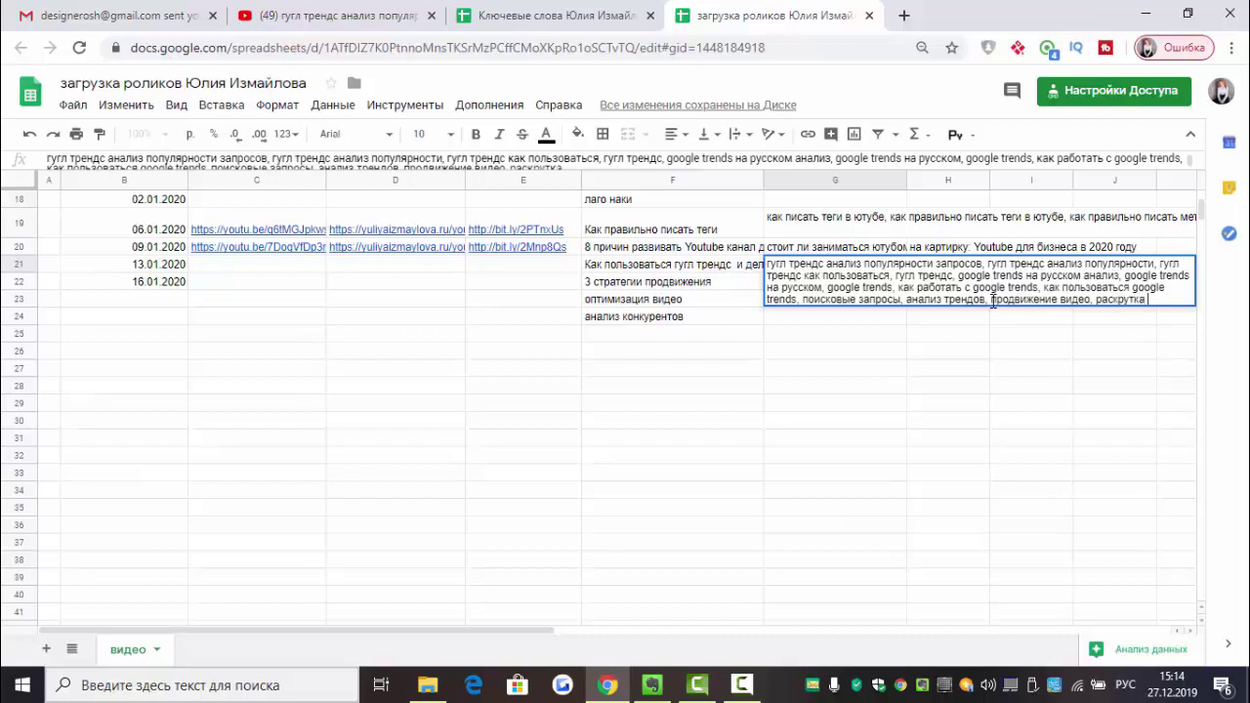
{"action": "type", "text": " канала,"}
{"action": "type", "text": "тренды"}
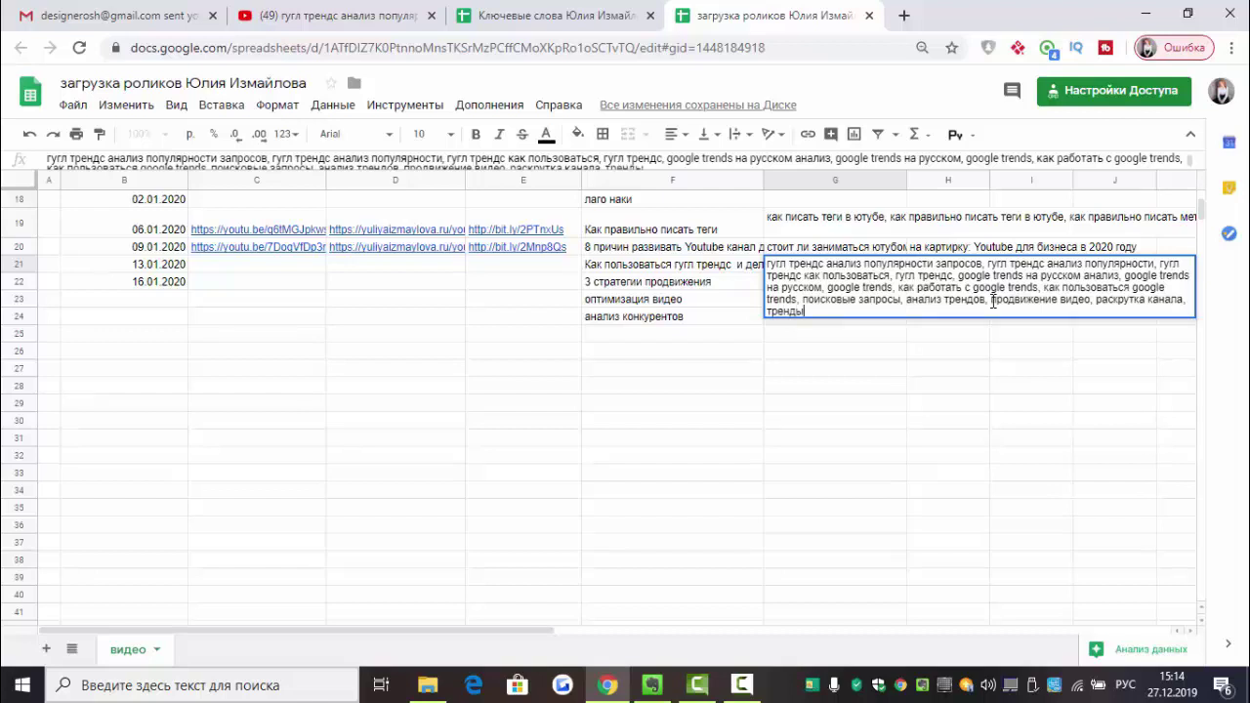
{"action": "type", "text": " ютуб,"}
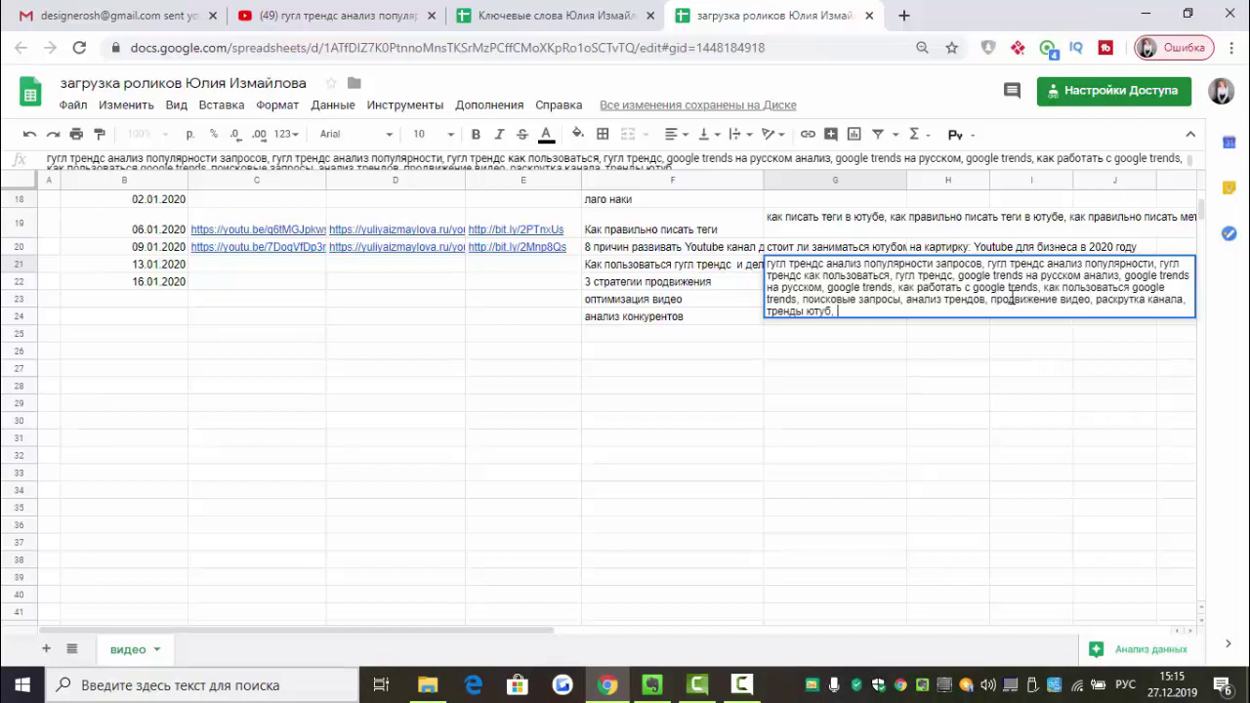
- Finish the G21 keyword list by adding the channel owner's full name and "Ютуб для бизнеса,"
{"action": "type", "text": "Юлия Измайлова"}
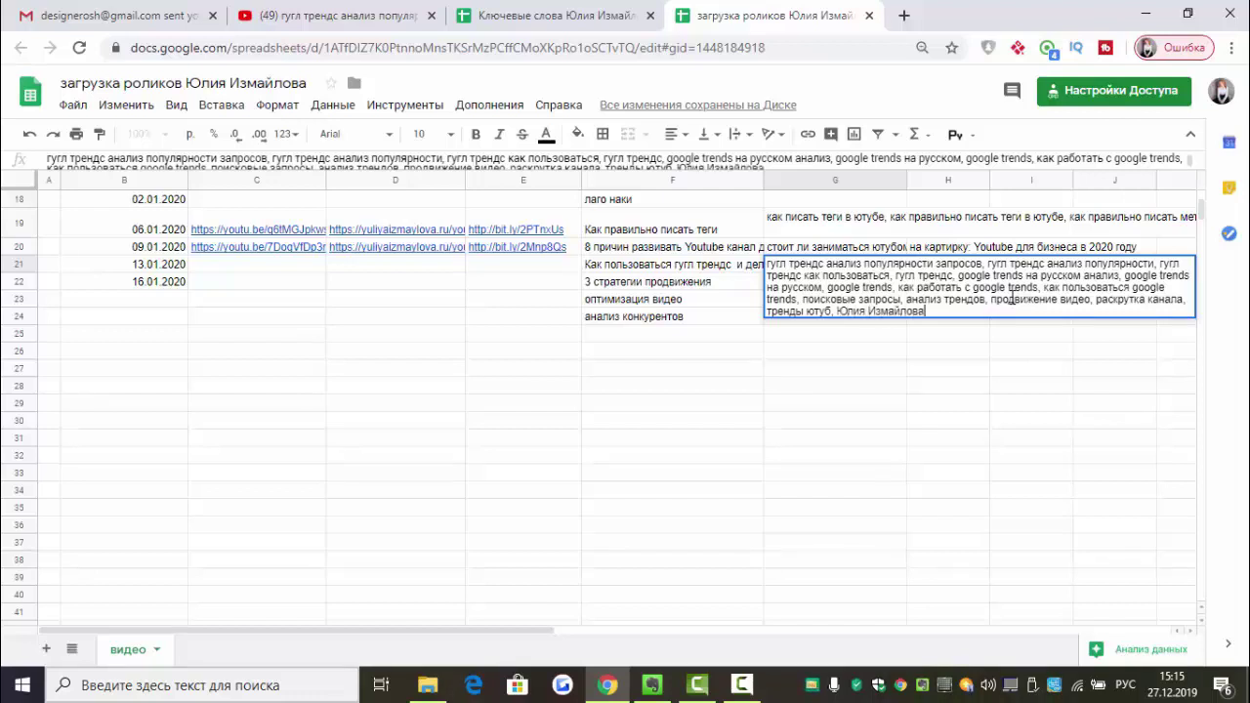
{"action": "type", "text": ", Ютуб для"}
{"action": "key", "text": "BackSpace"}
{"action": "type", "text": "бта"}
{"action": "type", "text": "н"}
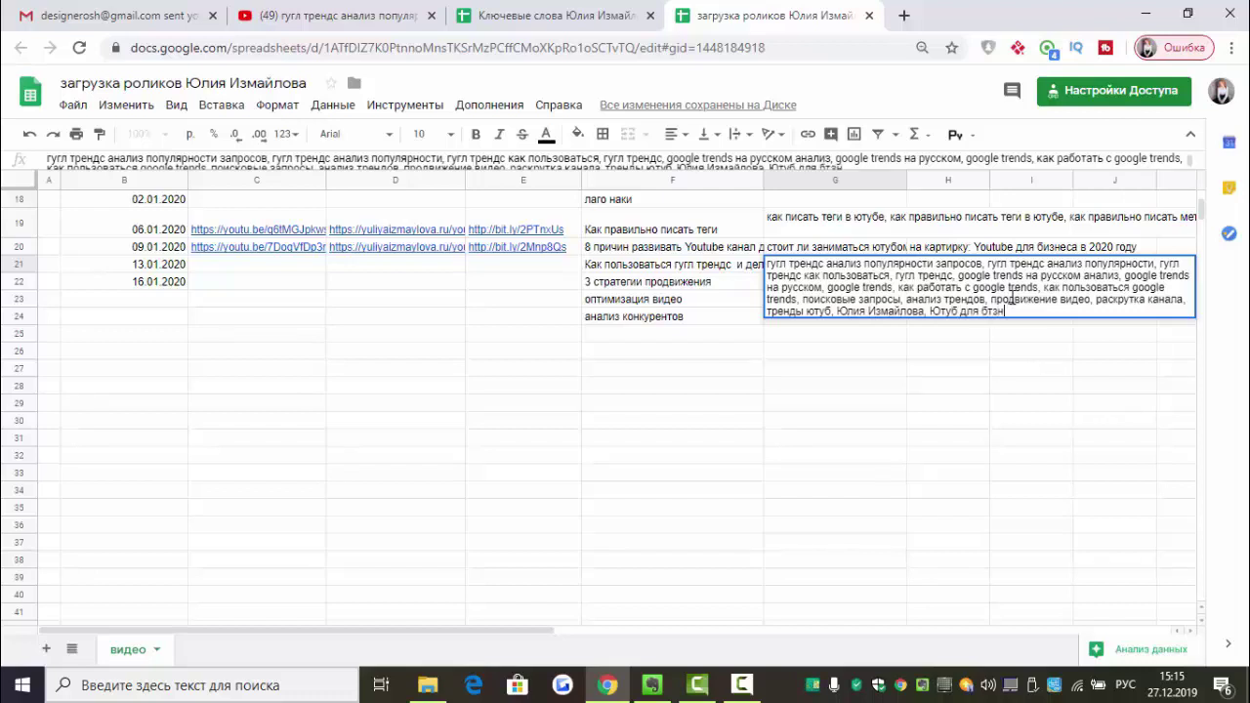
{"action": "type", "text": "еса,"}
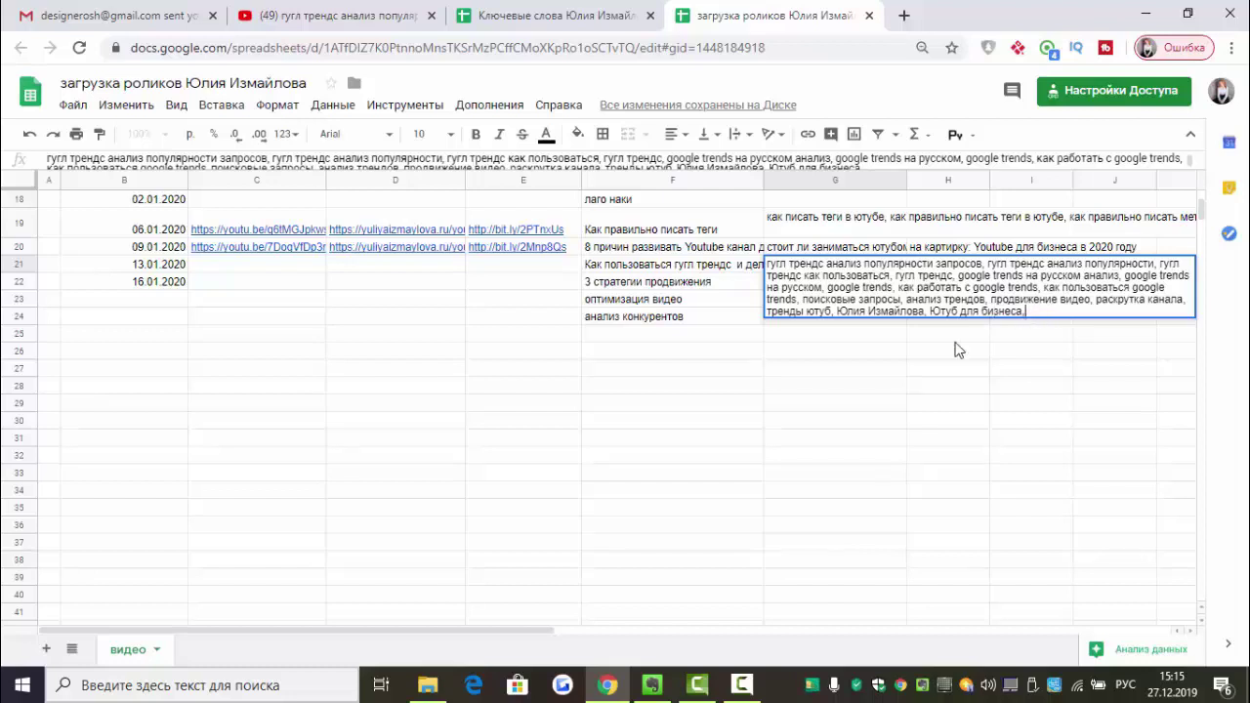
{"action": "left_click", "coordinate": [867, 360]}
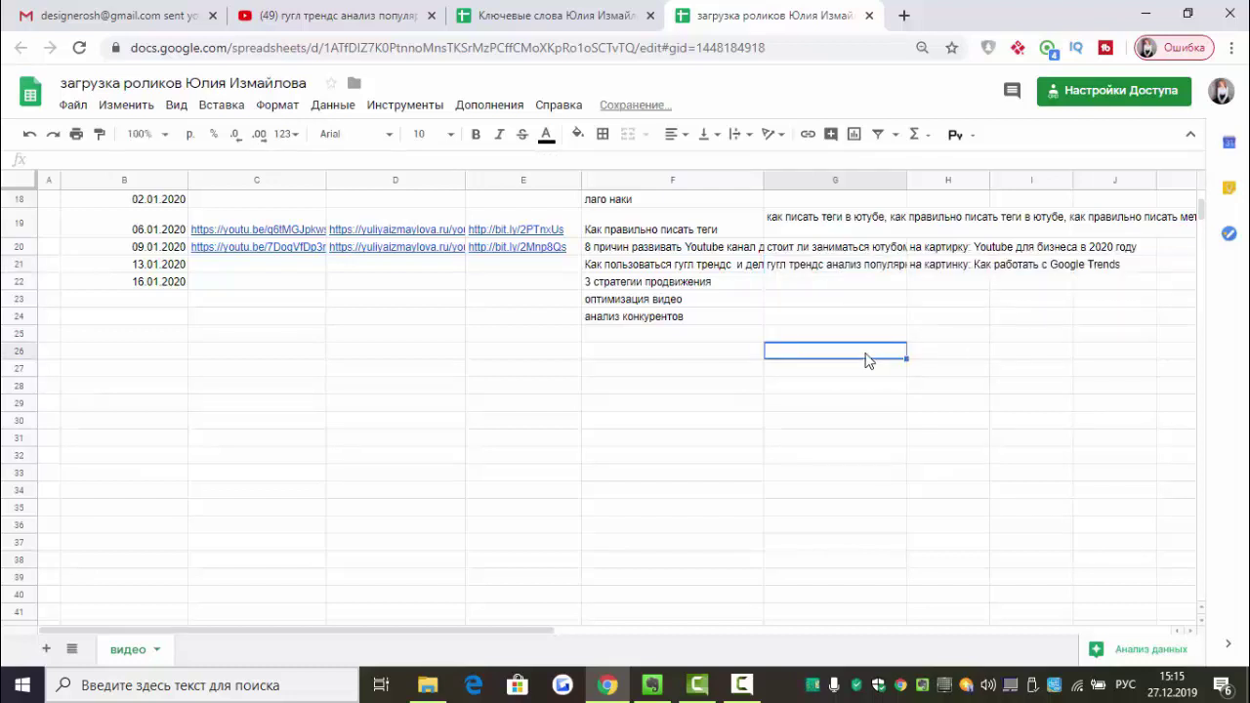
- Go from the YouTube search results to YouTube Studio and open the dialog for uploading a new video
{"action": "left_click", "coordinate": [323, 15]}
{"action": "scroll", "coordinate": [846, 332], "scroll_direction": "up", "scroll_amount": 1}
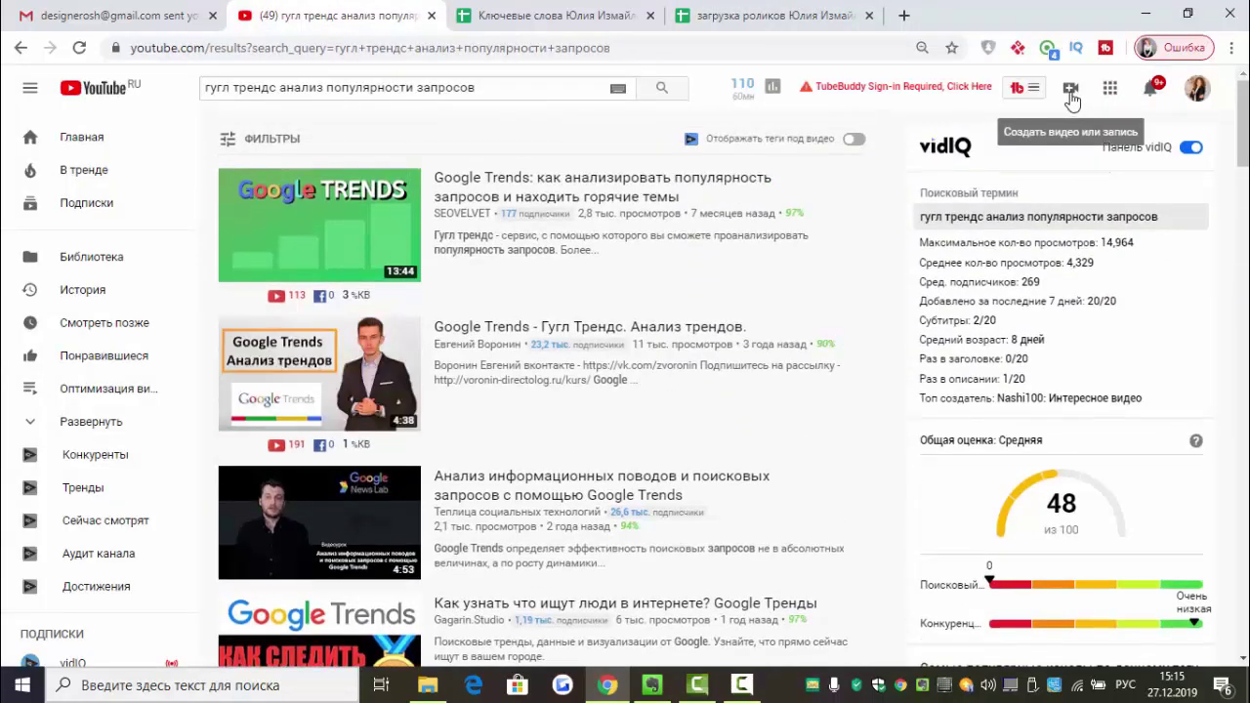
{"action": "left_click", "coordinate": [1200, 91]}
{"action": "left_click", "coordinate": [1071, 230]}
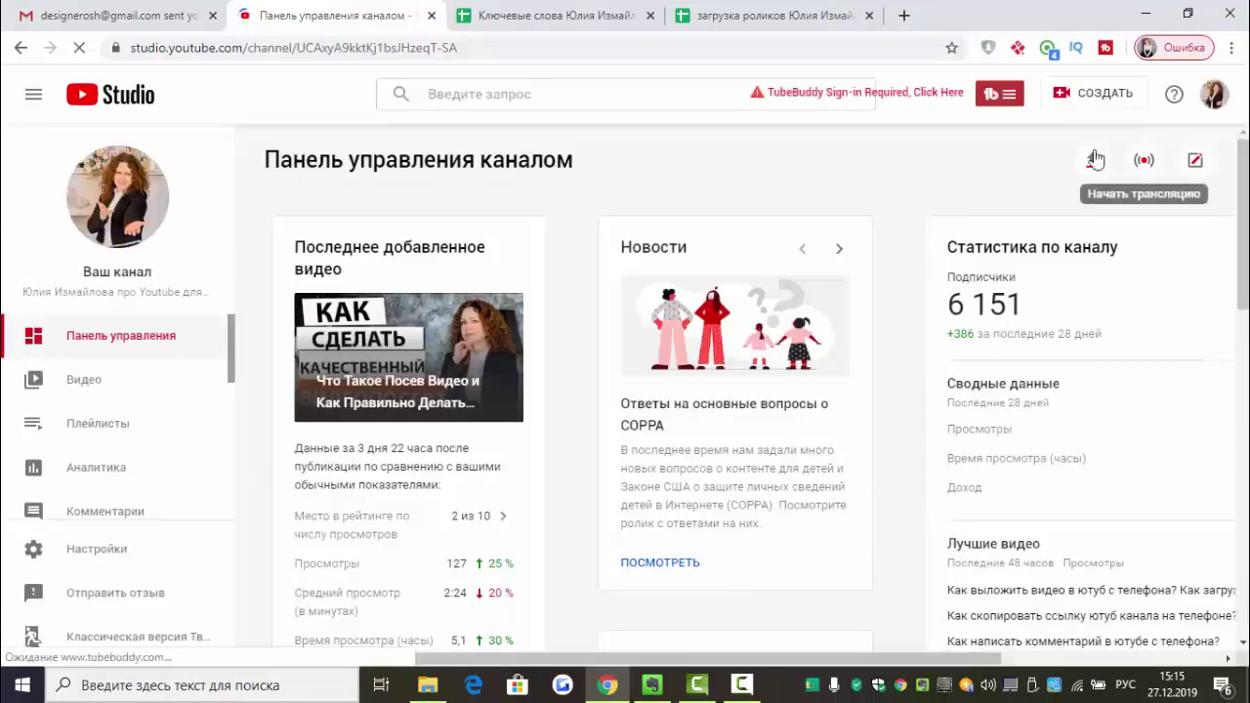
{"action": "left_click", "coordinate": [1084, 94]}
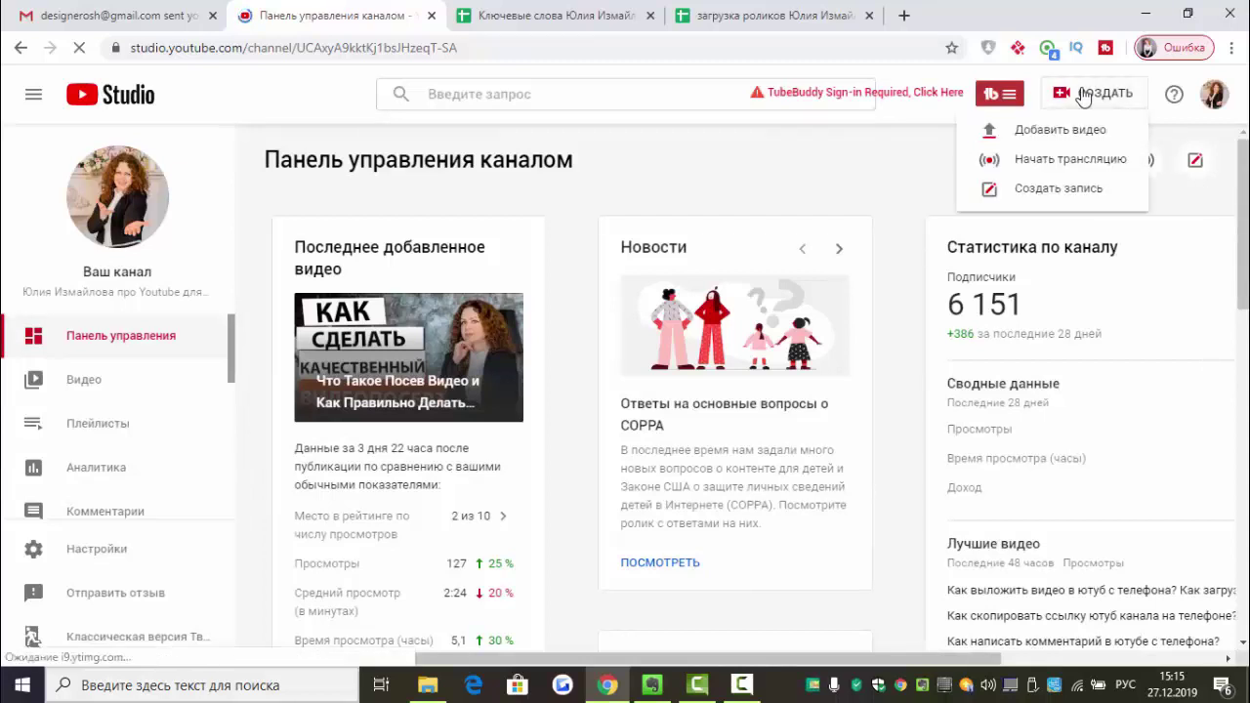
{"action": "left_click", "coordinate": [1034, 140]}
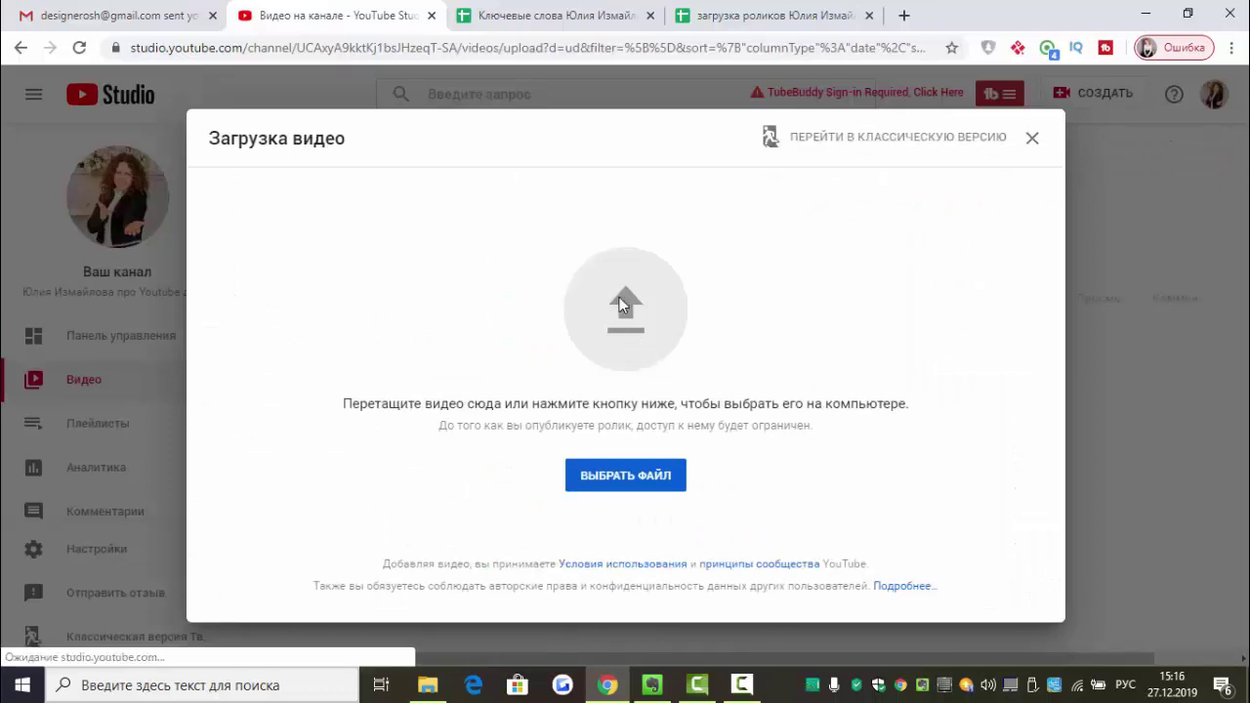
- Upload the video file "гугл трендс" from the desktop folder "гугл трендс готов"
{"action": "left_click", "coordinate": [619, 297]}
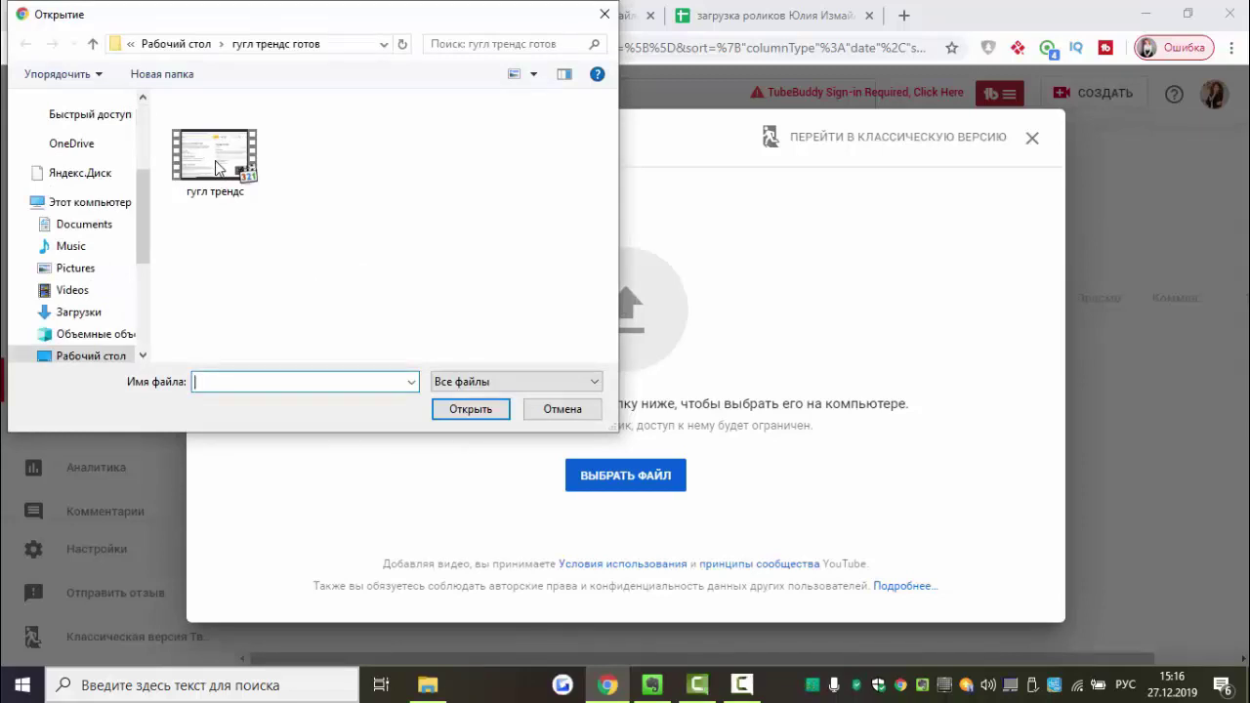
{"action": "left_click", "coordinate": [215, 162]}
{"action": "left_click", "coordinate": [467, 411]}
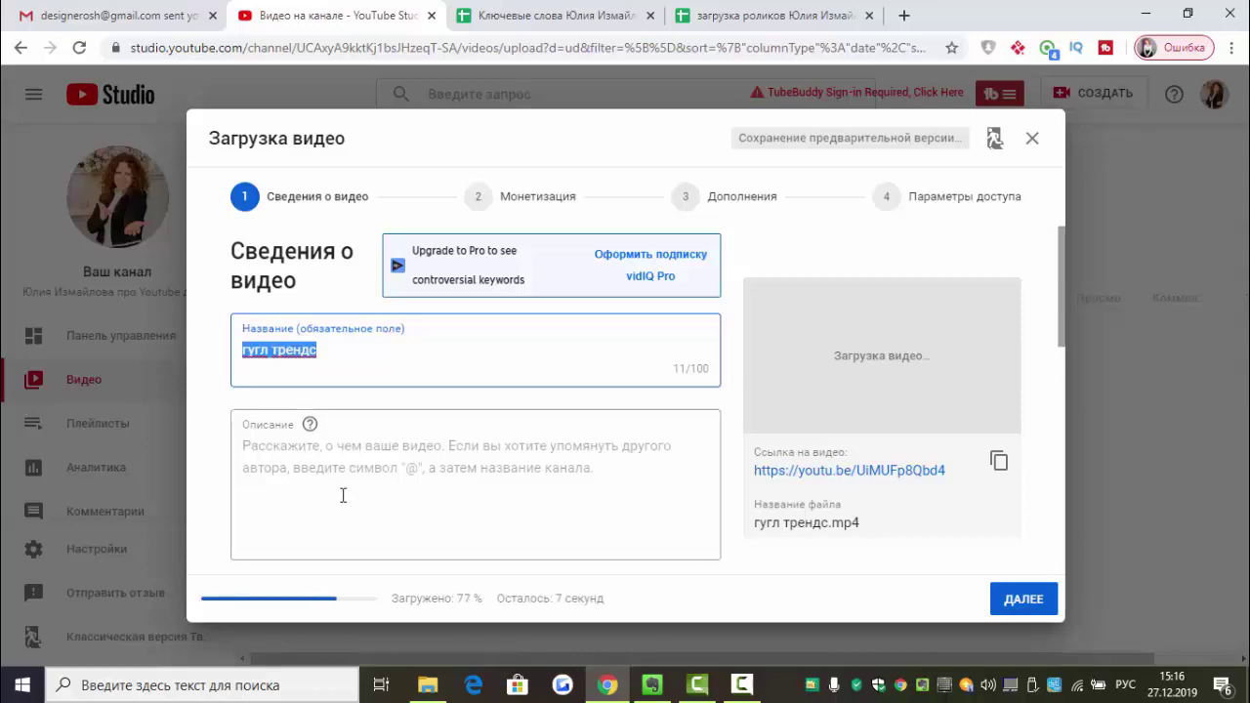
- Remove the extra space after "трендс" in the schedule's F21 video title and copy the whole title
{"action": "left_click", "coordinate": [770, 15]}
{"action": "double_click", "coordinate": [716, 269]}
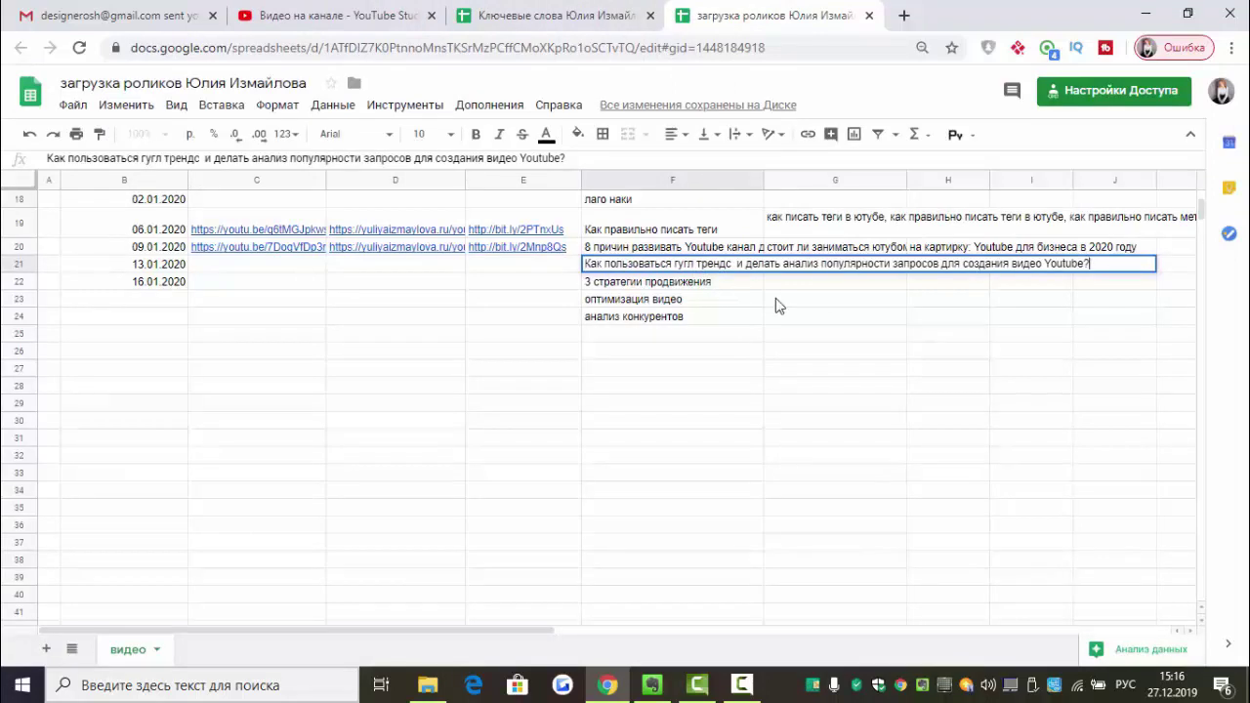
{"action": "left_click", "coordinate": [736, 264]}
{"action": "key", "text": "BackSpace"}
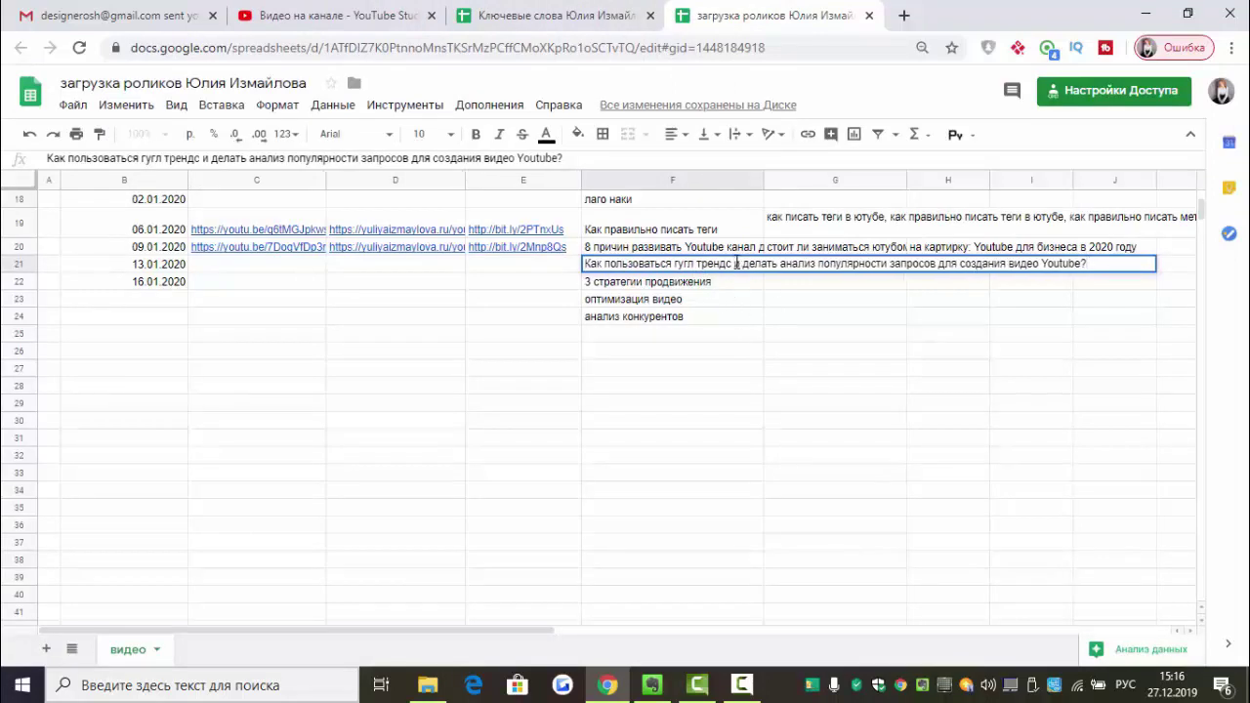
{"action": "left_click_drag", "start_coordinate": [1111, 264], "coordinate": [576, 272]}
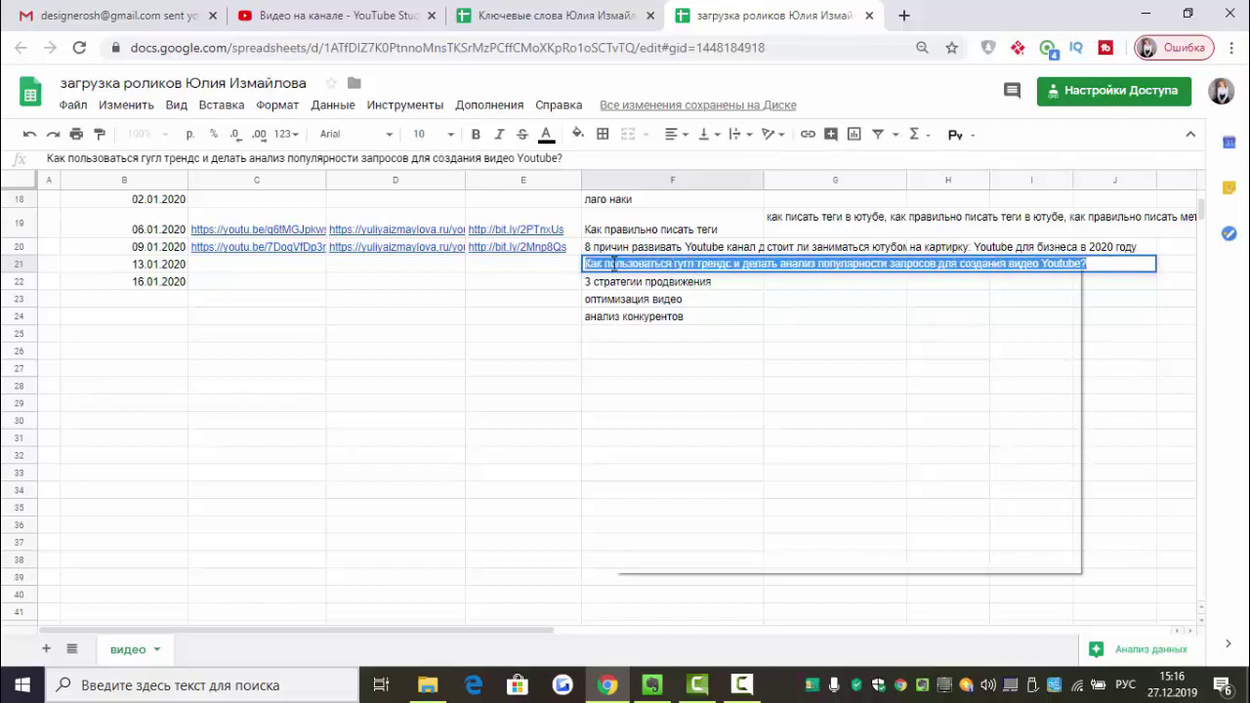
{"action": "right_click", "coordinate": [614, 264]}
{"action": "left_click", "coordinate": [672, 328]}
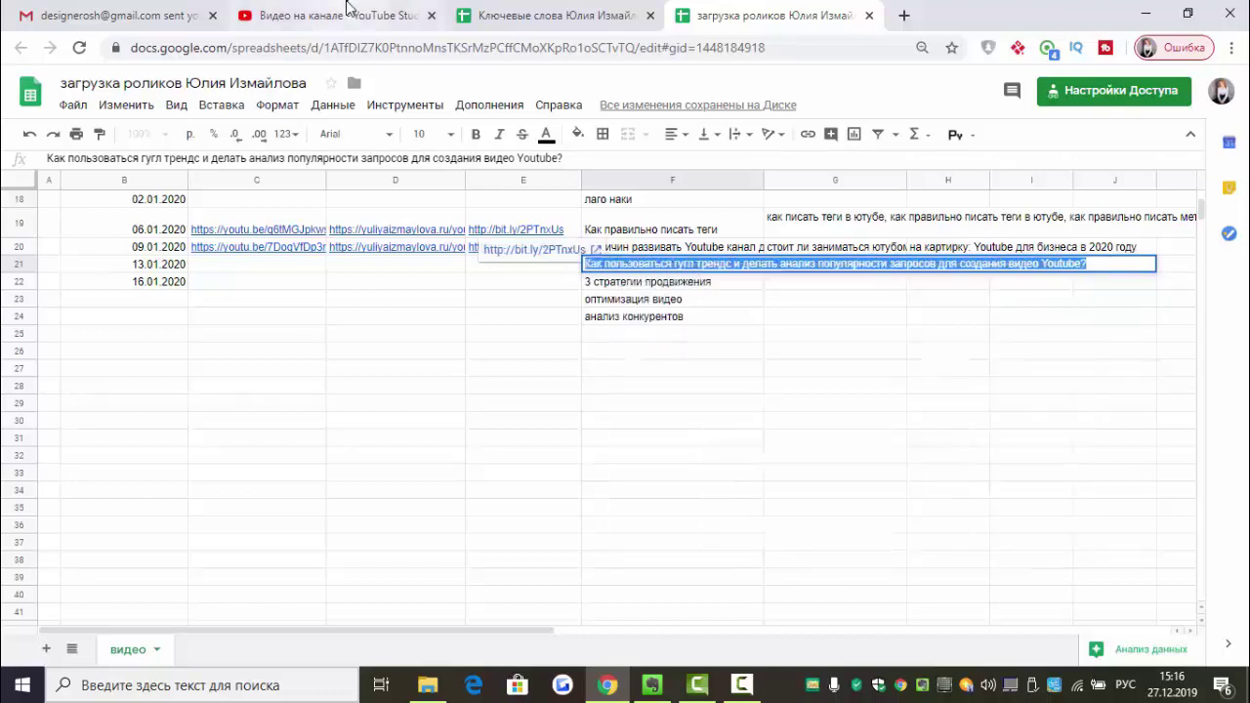
- Set both the uploaded video's title and description to "Как пользоваться гугл трендс и делать анализ популярности запросов для создания видео Youtube?"
{"action": "left_click", "coordinate": [357, 12]}
{"action": "triple_click", "coordinate": [337, 332]}
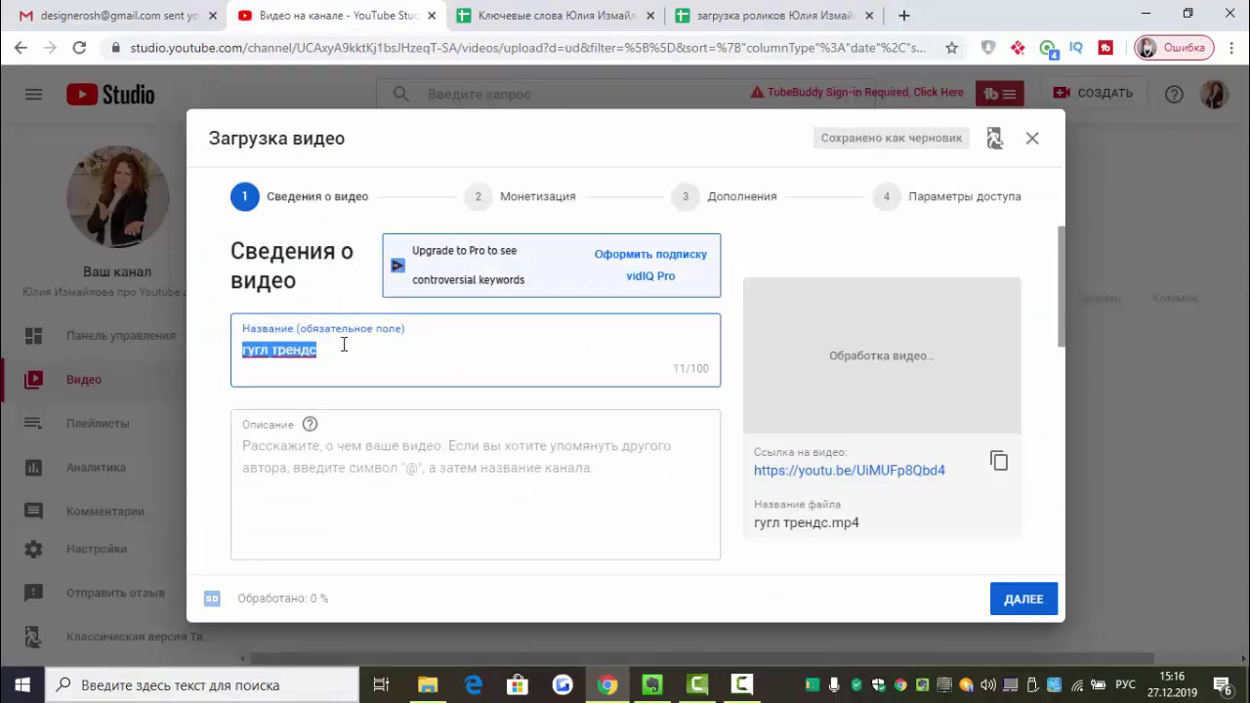
{"action": "key", "text": "ctrl+v"}
{"action": "left_click", "coordinate": [322, 467]}
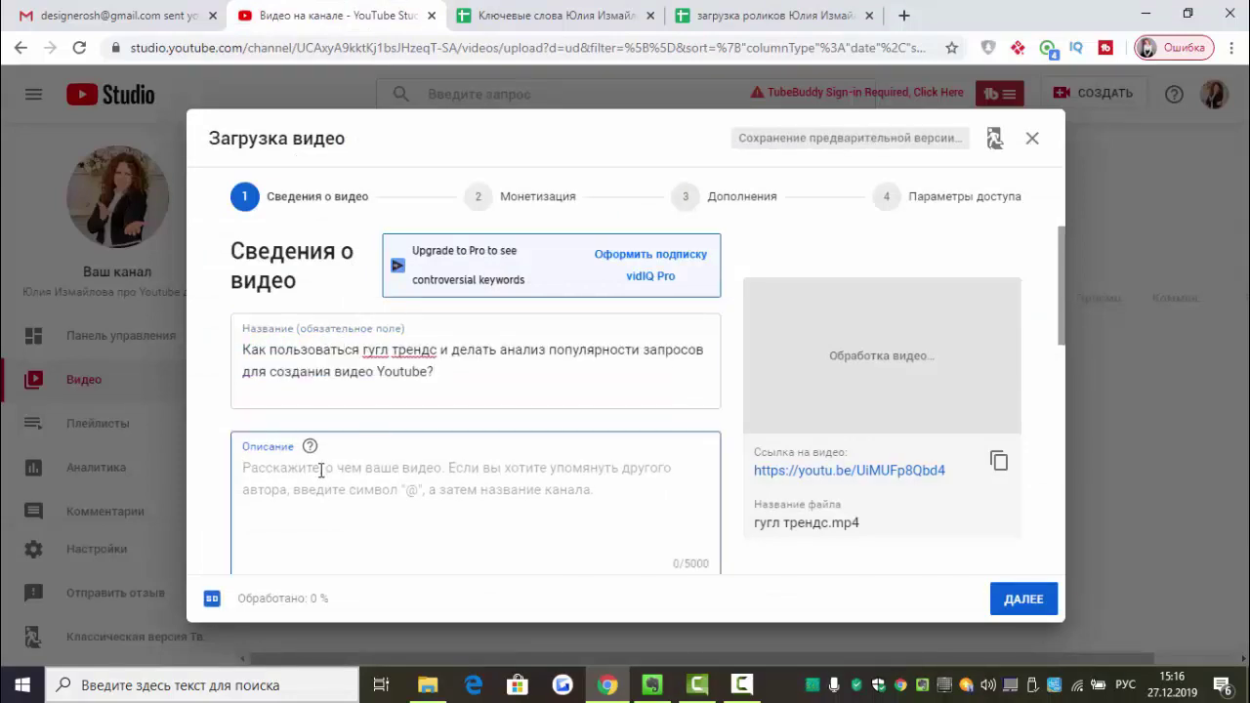
{"action": "key", "text": "ctrl+v"}
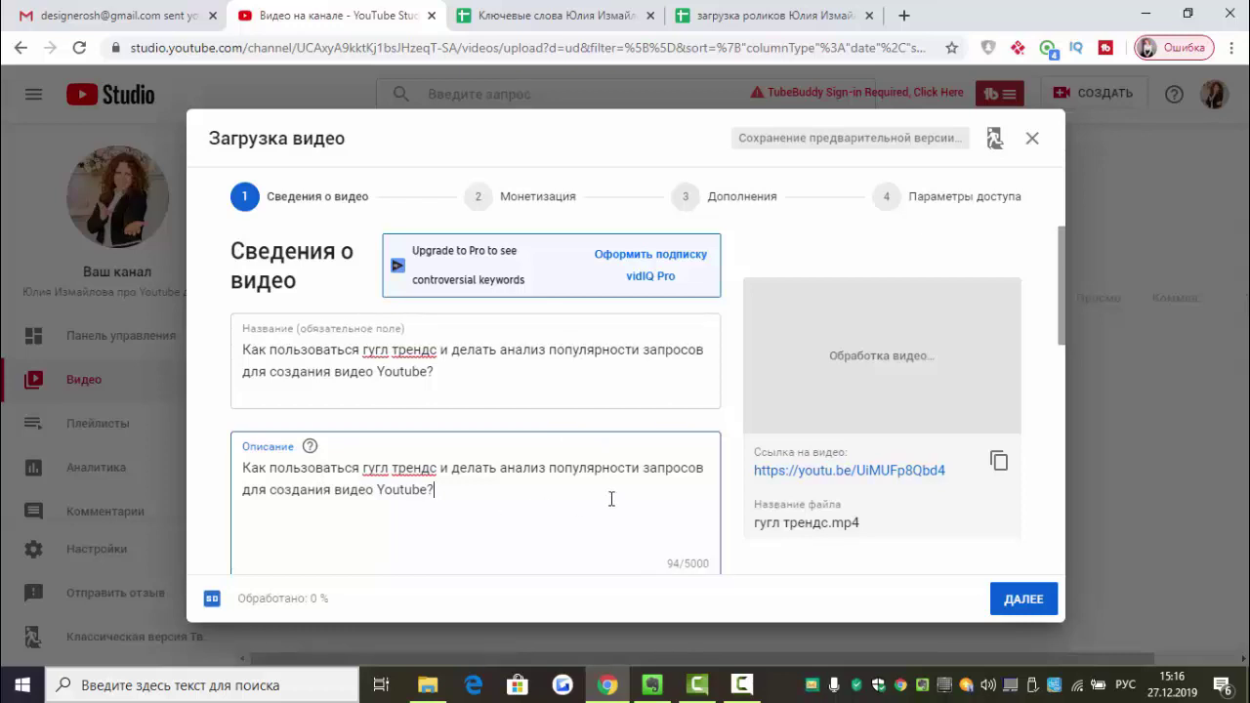
- Proceed to the upload's monetization stage and review the ad format options
{"action": "left_click", "coordinate": [1040, 604]}
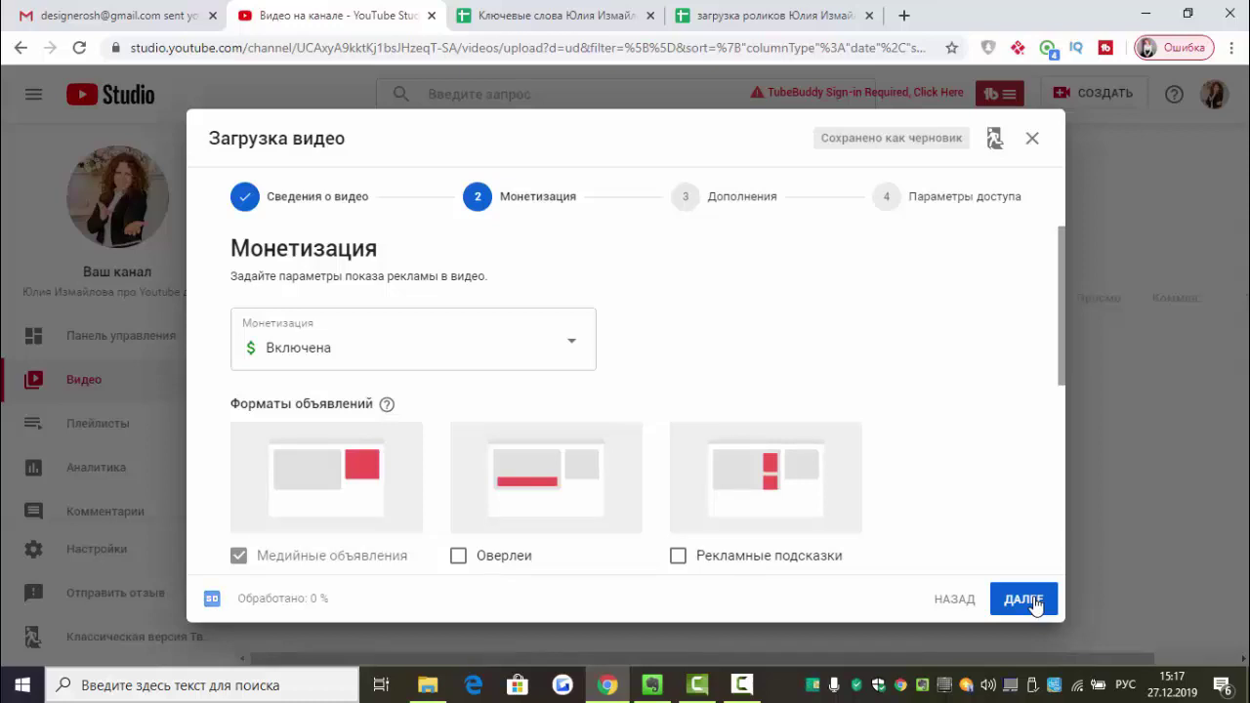
{"action": "scroll", "coordinate": [772, 496], "scroll_direction": "down", "scroll_amount": 2}
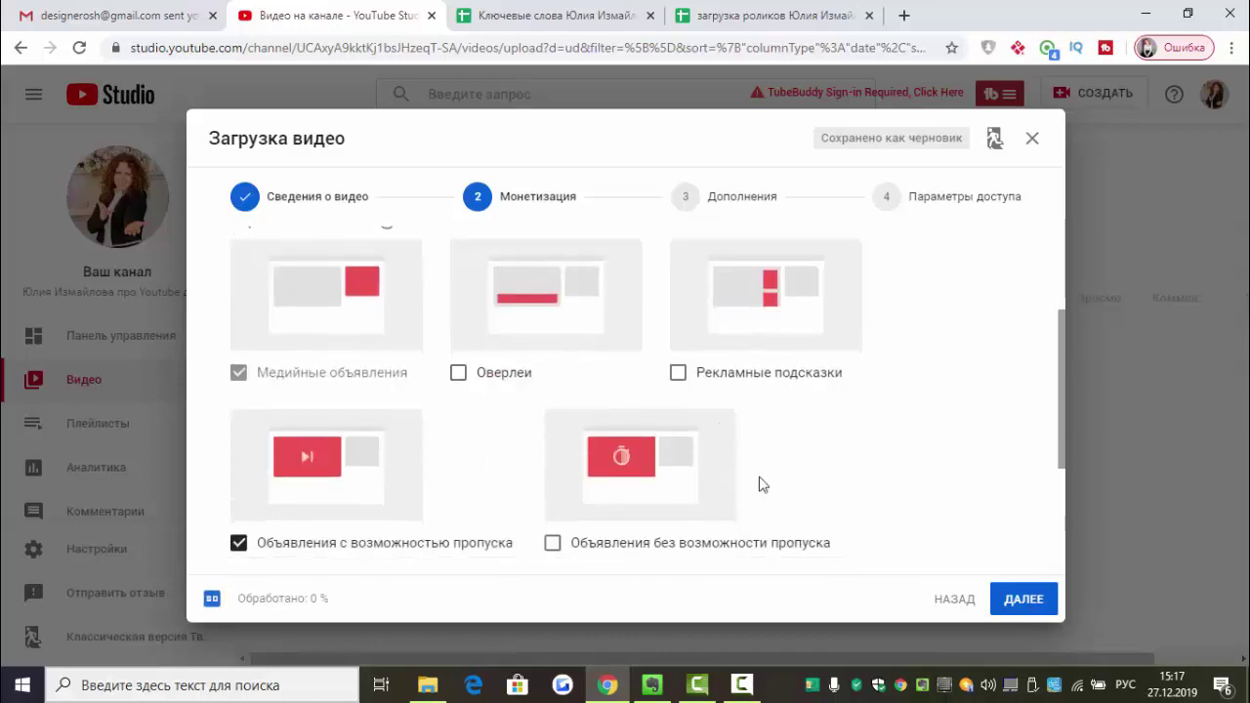
{"action": "scroll", "coordinate": [902, 514], "scroll_direction": "up", "scroll_amount": 2}
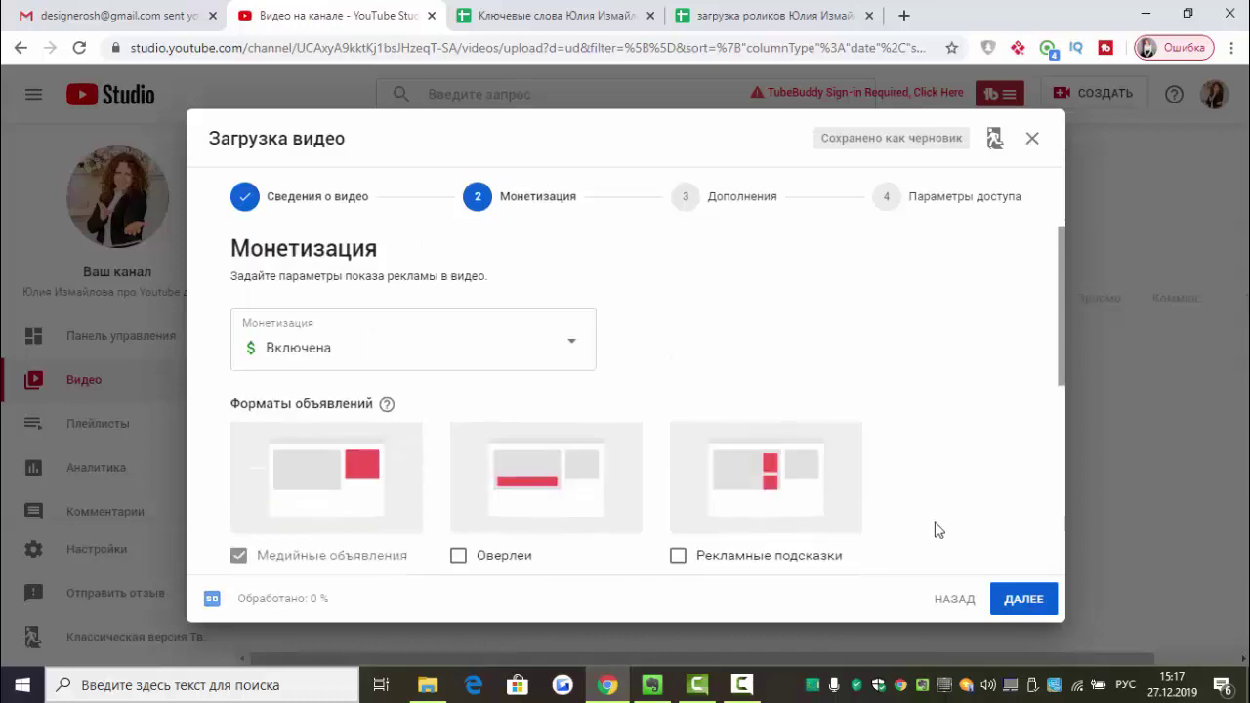
- Proceed past monetization and add-ons to the upload's access settings and open the scheduled publication options
{"action": "left_click", "coordinate": [1017, 603]}
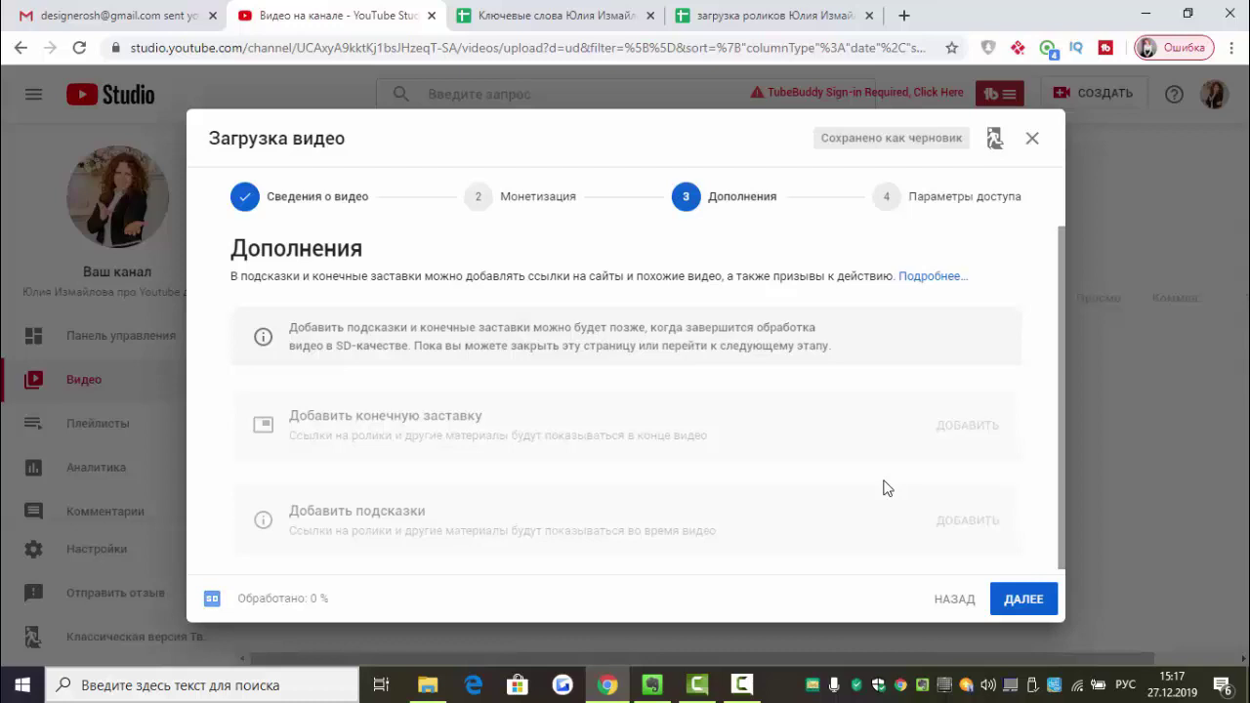
{"action": "left_click", "coordinate": [1024, 599]}
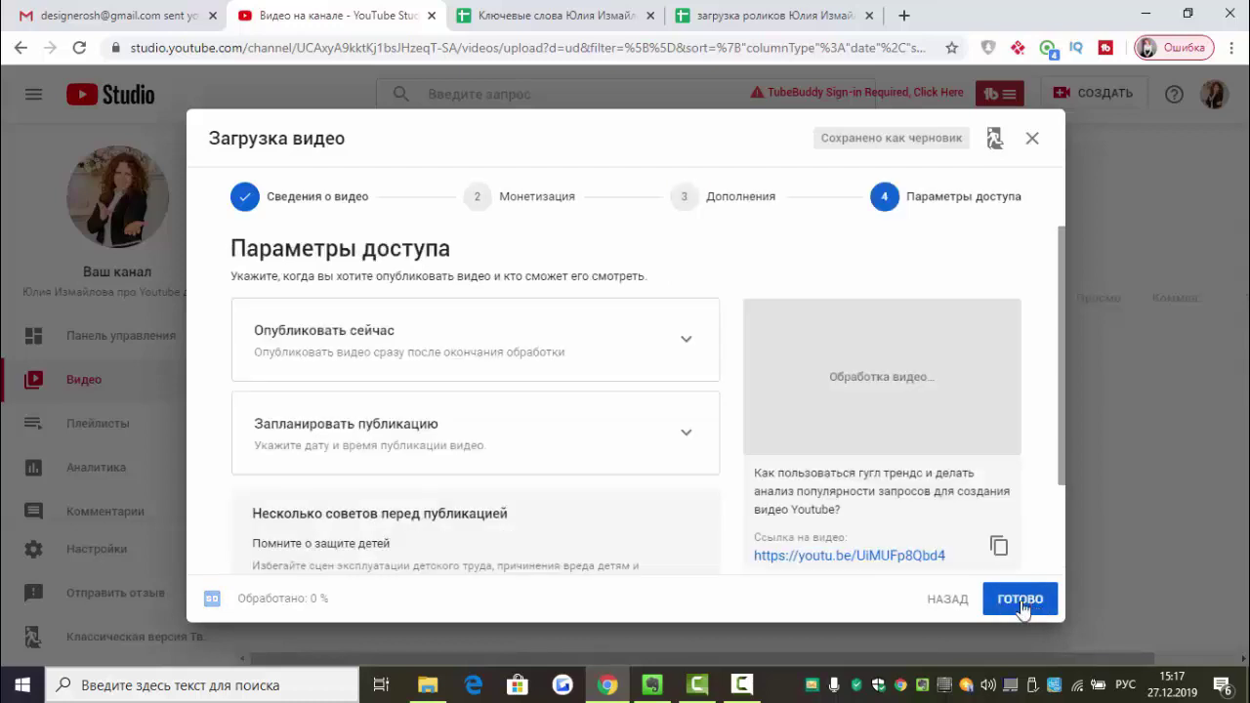
{"action": "scroll", "coordinate": [593, 456], "scroll_direction": "down", "scroll_amount": 1}
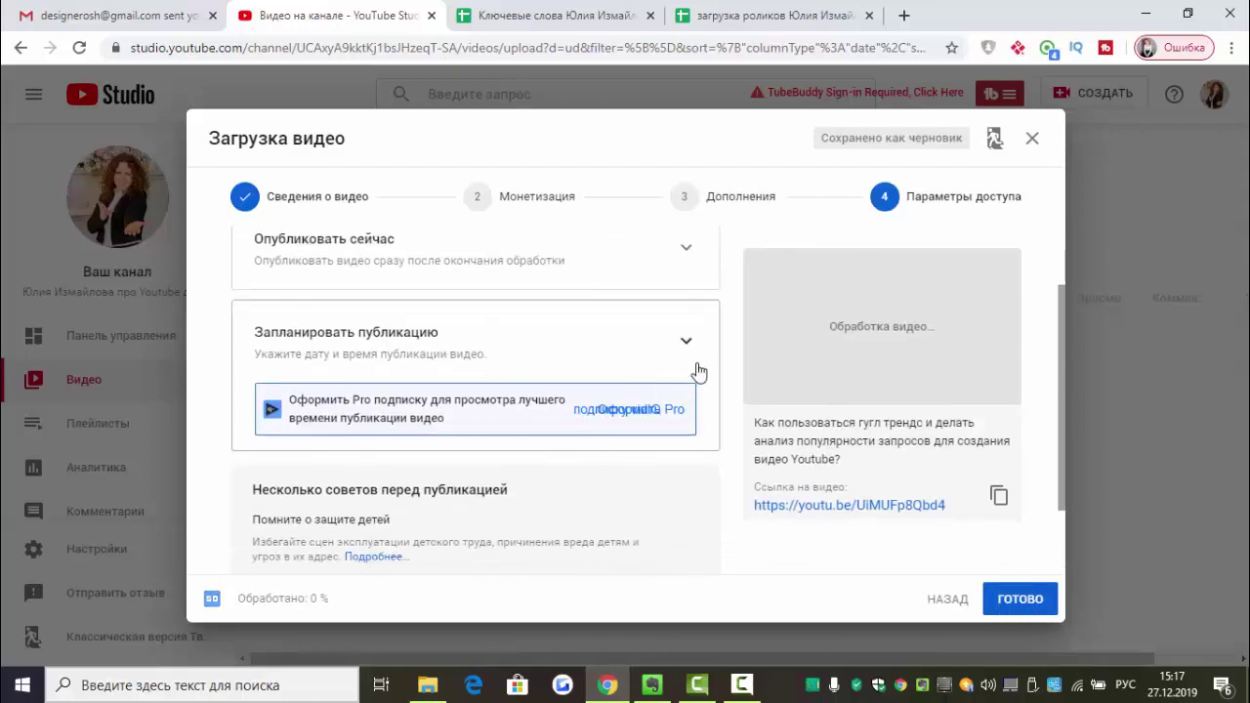
{"action": "left_click", "coordinate": [686, 345]}
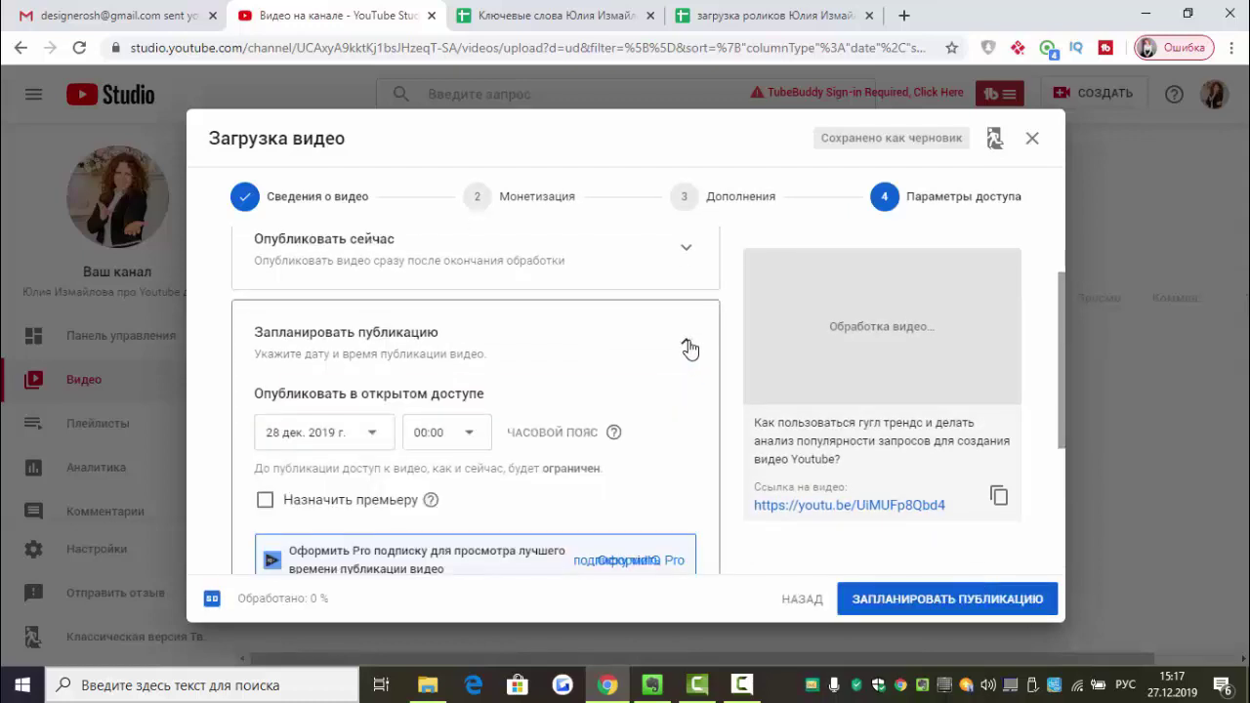
- Look up the Google Trends video's date in the upload schedule and set the publication date to 13 January 2020
{"action": "left_click", "coordinate": [730, 12]}
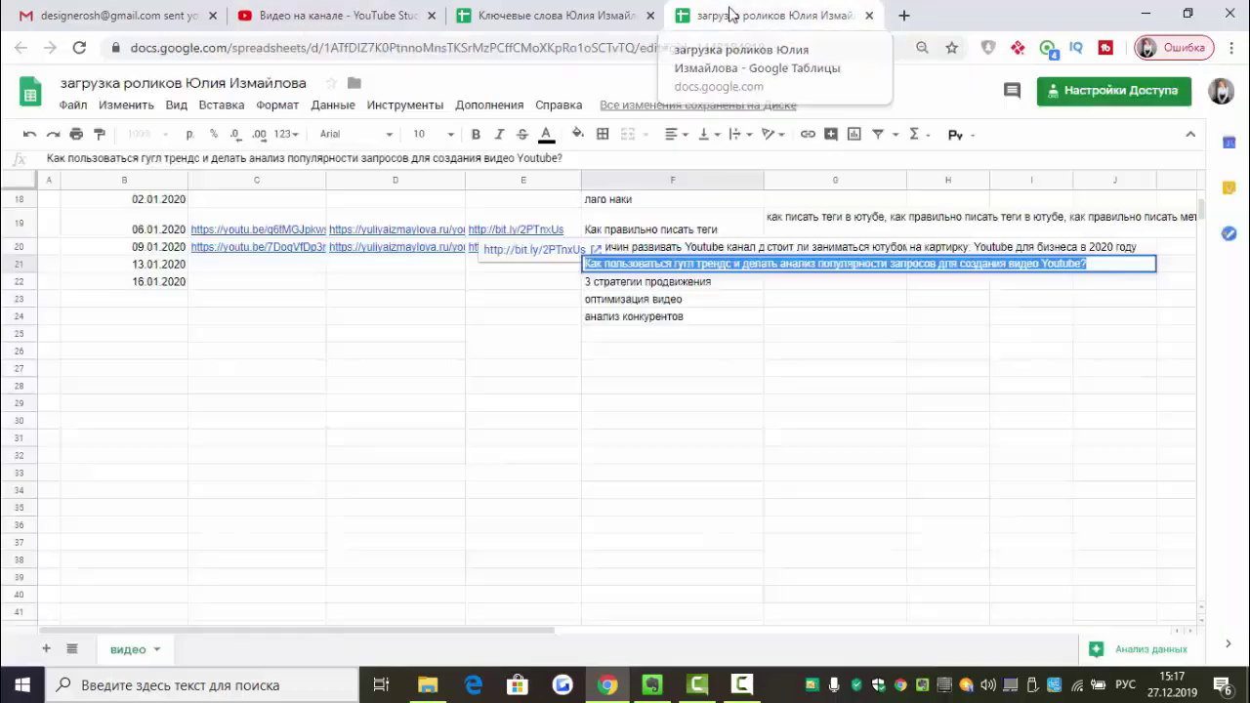
{"action": "left_click", "coordinate": [161, 269]}
{"action": "left_click", "coordinate": [289, 10]}
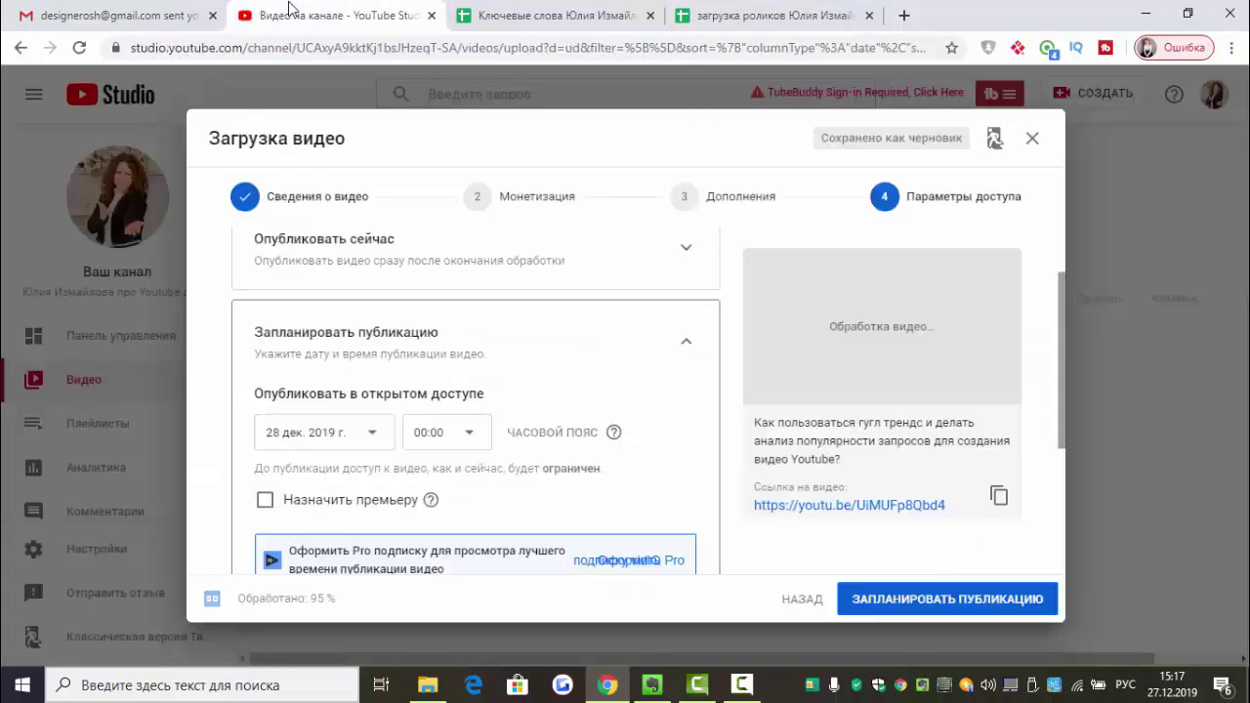
{"action": "left_click", "coordinate": [372, 437]}
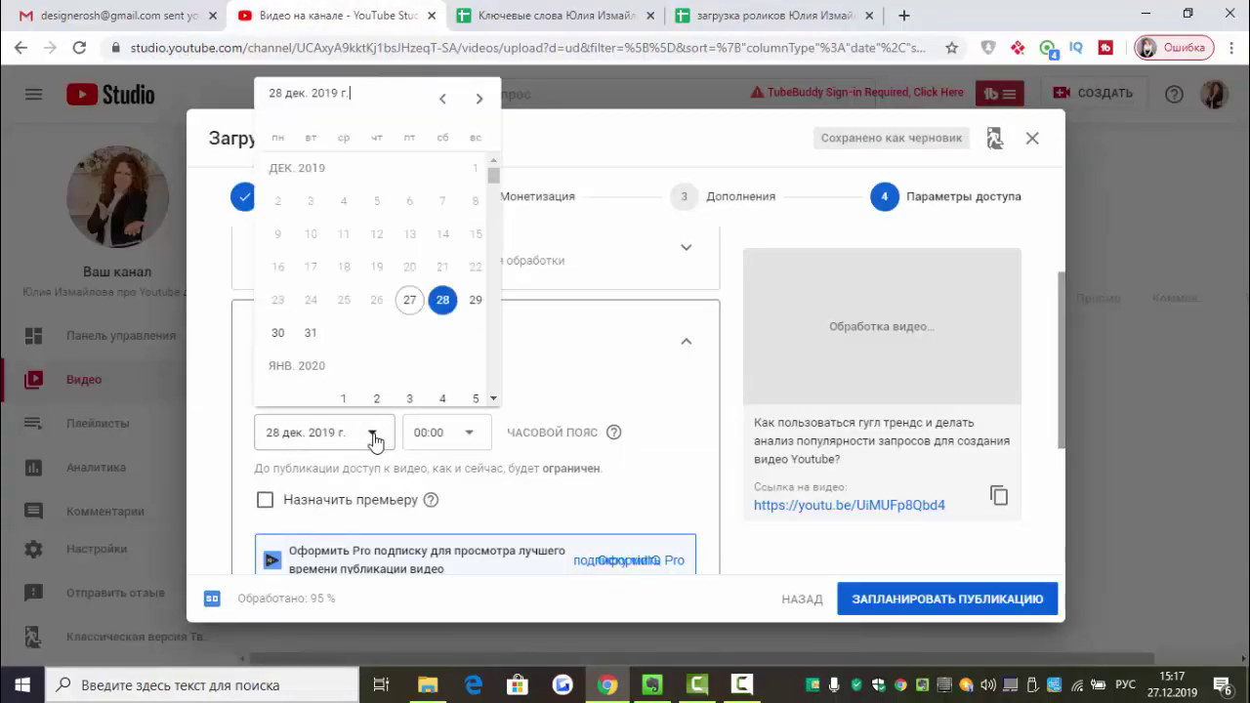
{"action": "scroll", "coordinate": [330, 278], "scroll_direction": "down", "scroll_amount": 1}
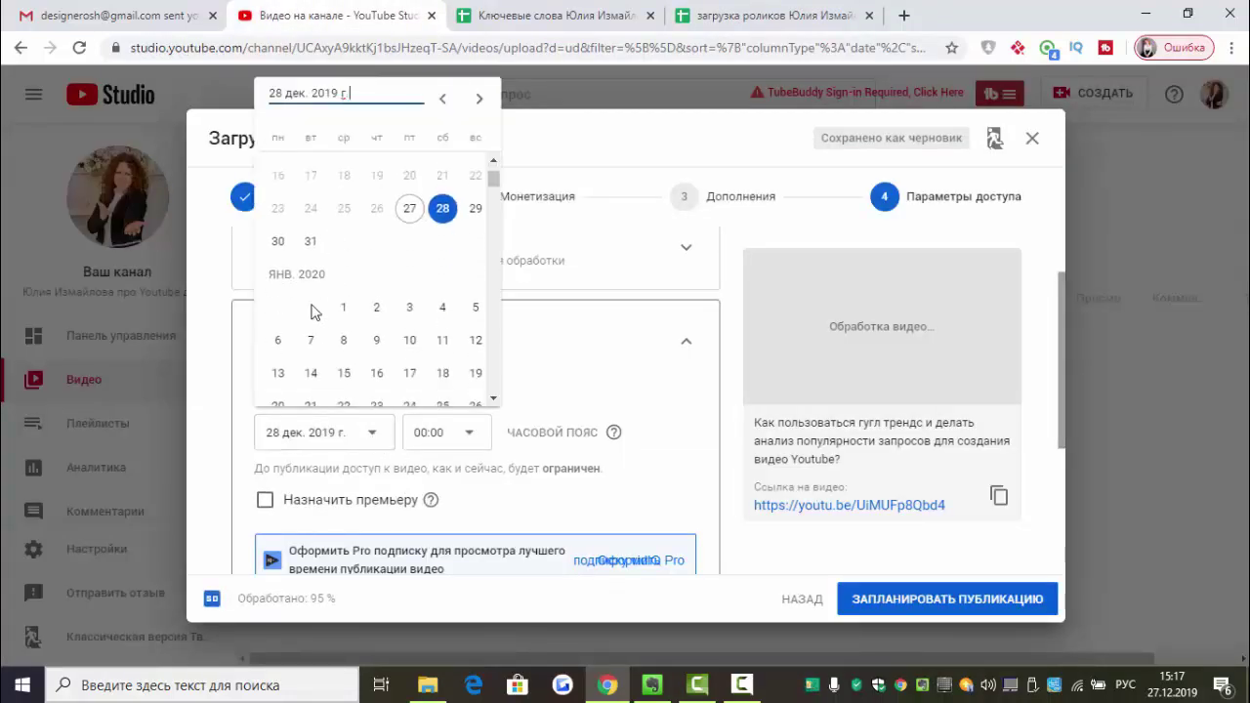
{"action": "left_click", "coordinate": [278, 375]}
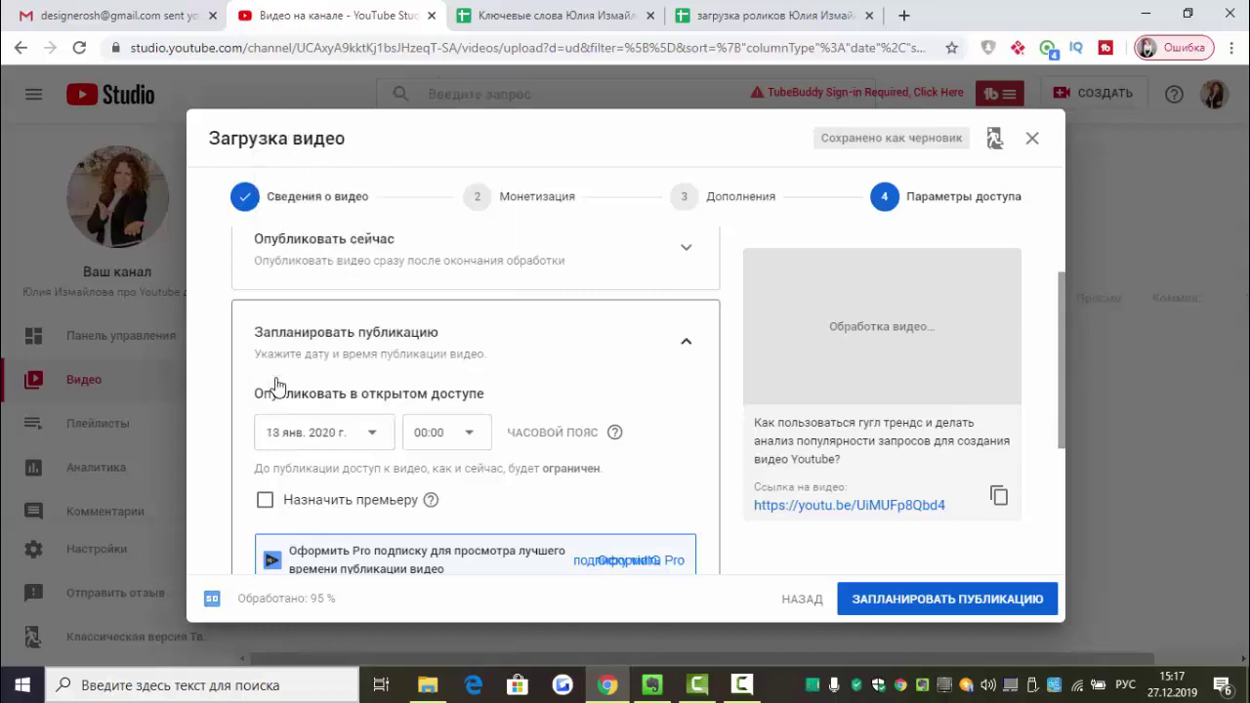
- Set the publication time to 17:00 and schedule the video's publication once processing finishes
{"action": "left_click", "coordinate": [470, 440]}
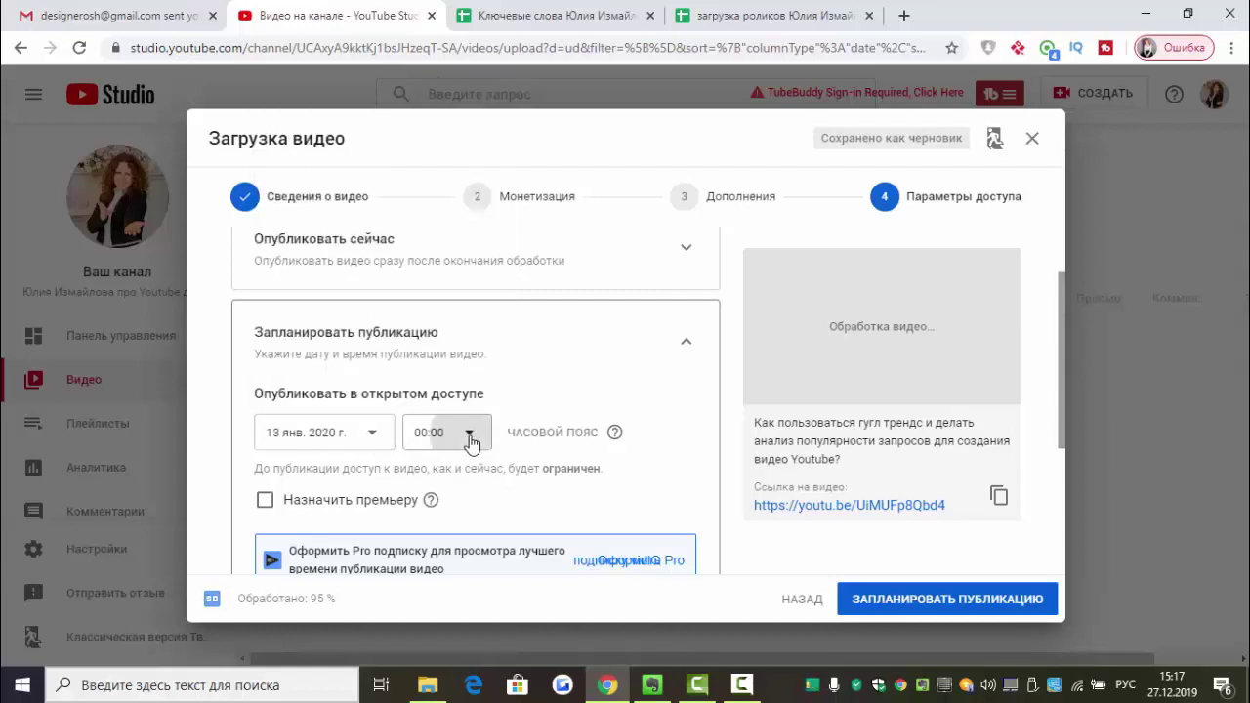
{"action": "scroll", "coordinate": [472, 293], "scroll_direction": "down", "scroll_amount": 9}
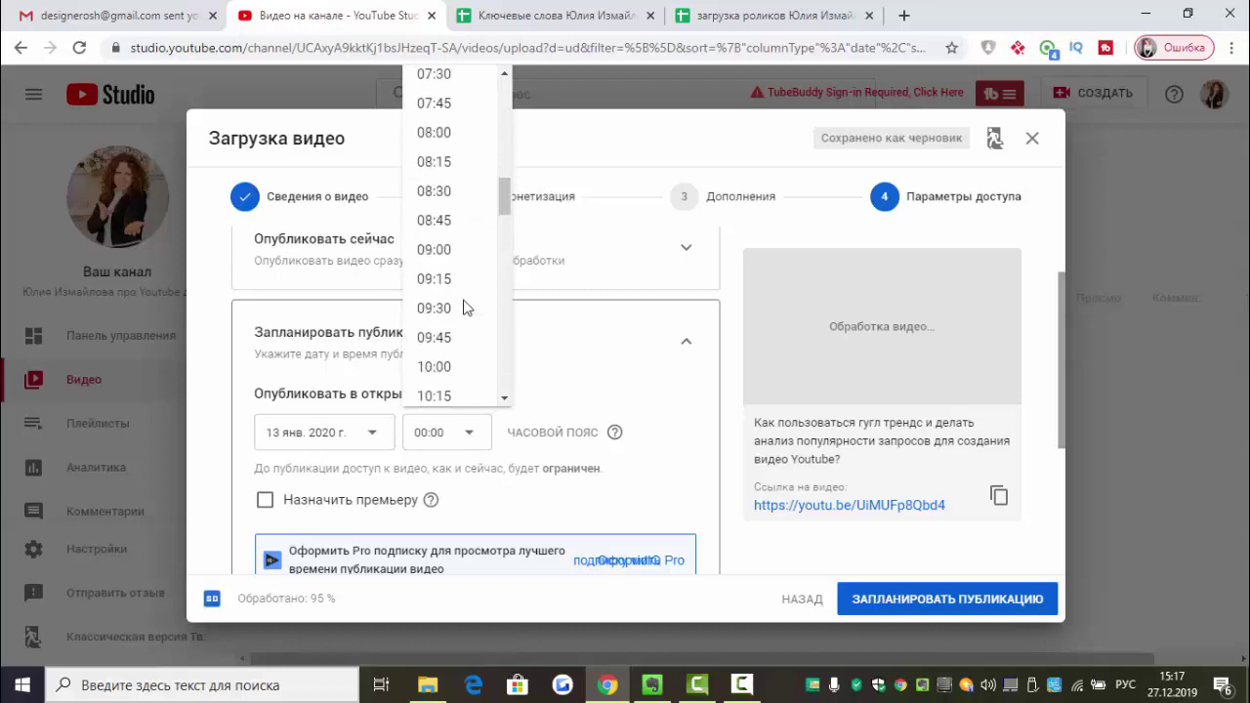
{"action": "scroll", "coordinate": [465, 309], "scroll_direction": "down", "scroll_amount": 6}
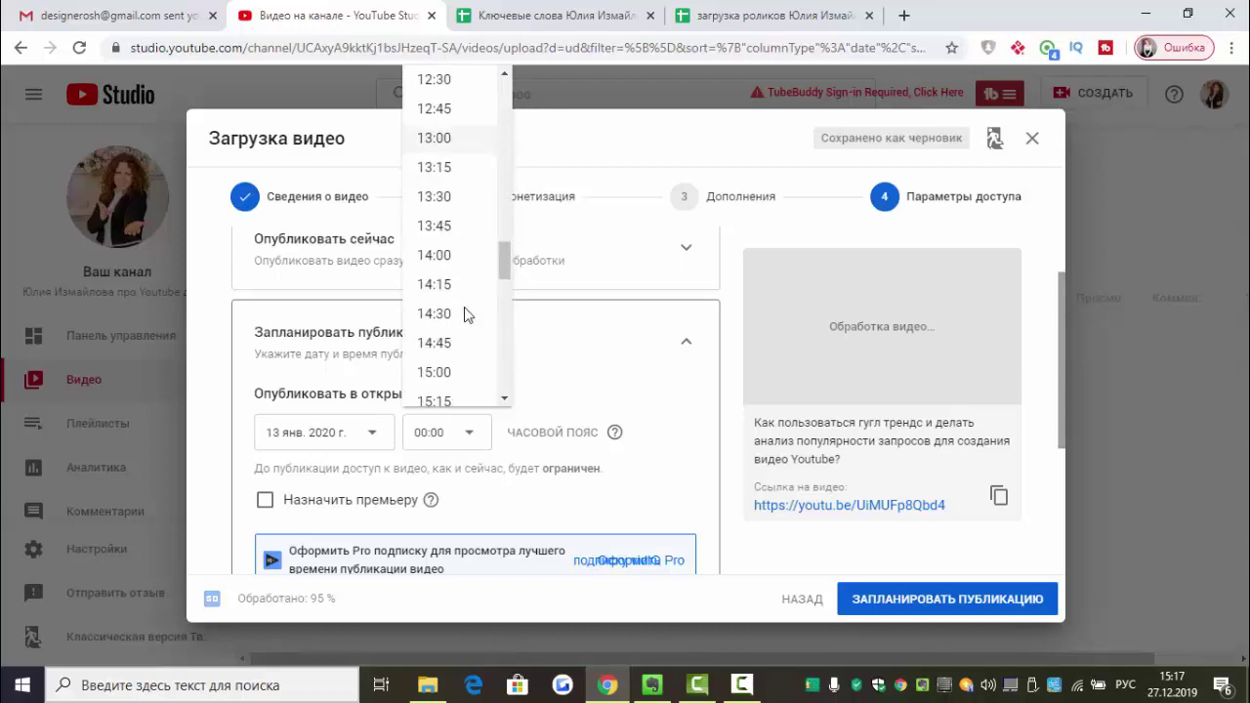
{"action": "scroll", "coordinate": [465, 313], "scroll_direction": "down", "scroll_amount": 4}
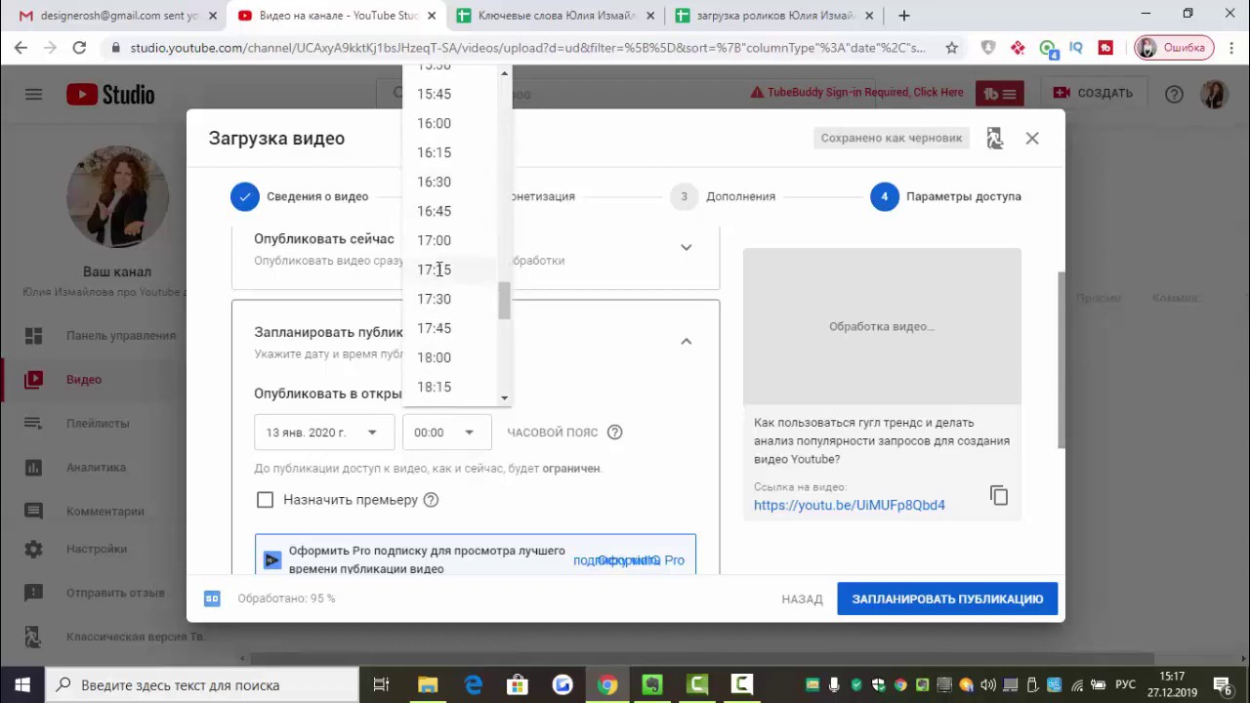
{"action": "left_click", "coordinate": [435, 242]}
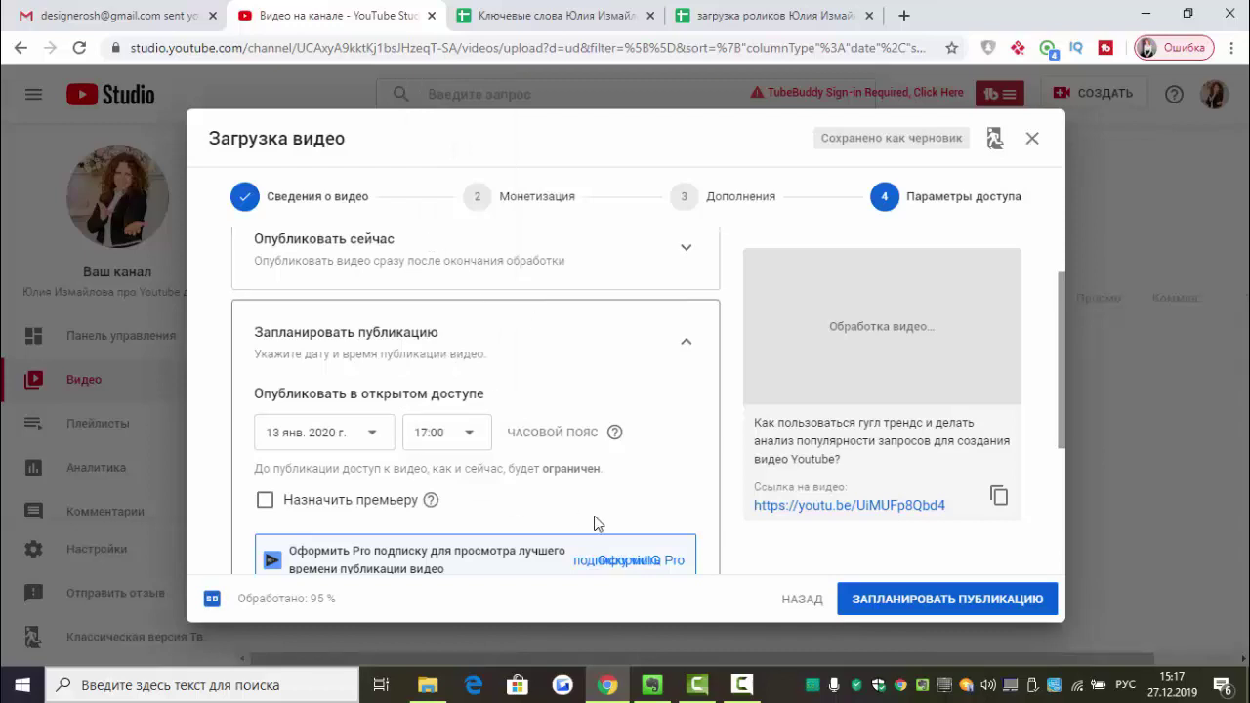
{"action": "scroll", "coordinate": [703, 449], "scroll_direction": "down", "scroll_amount": 1}
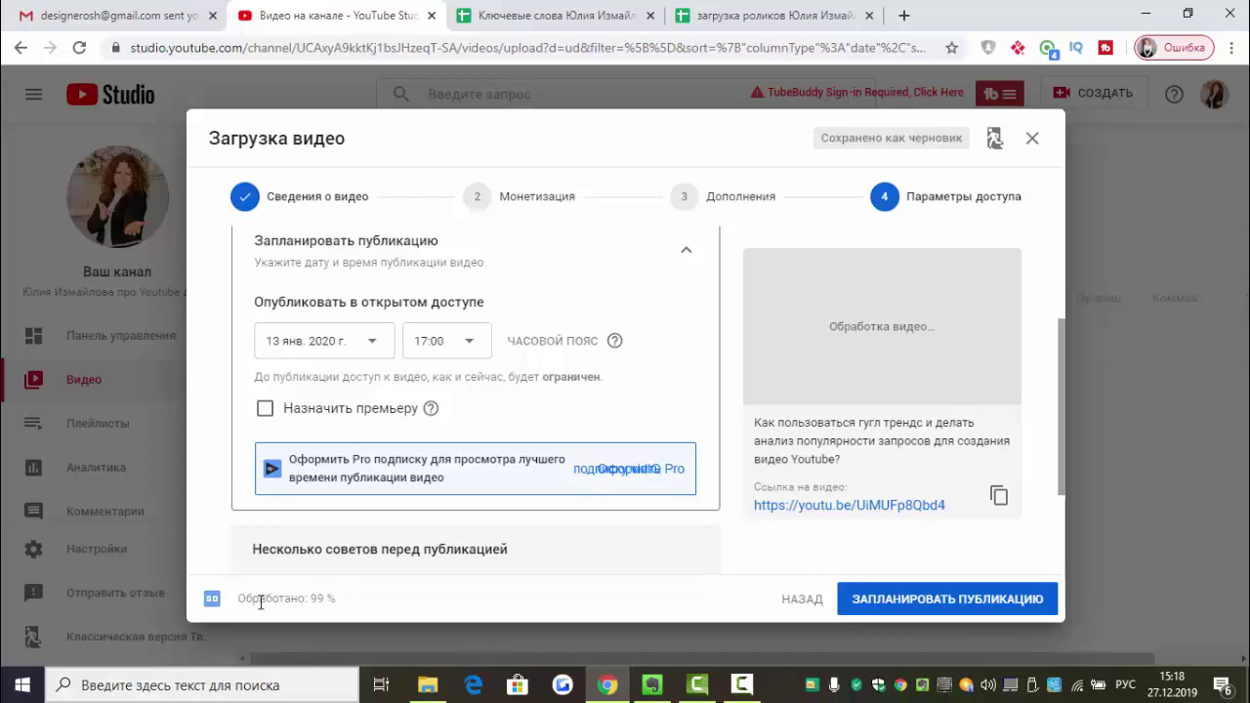
{"action": "left_click_drag", "start_coordinate": [239, 598], "coordinate": [336, 592]}
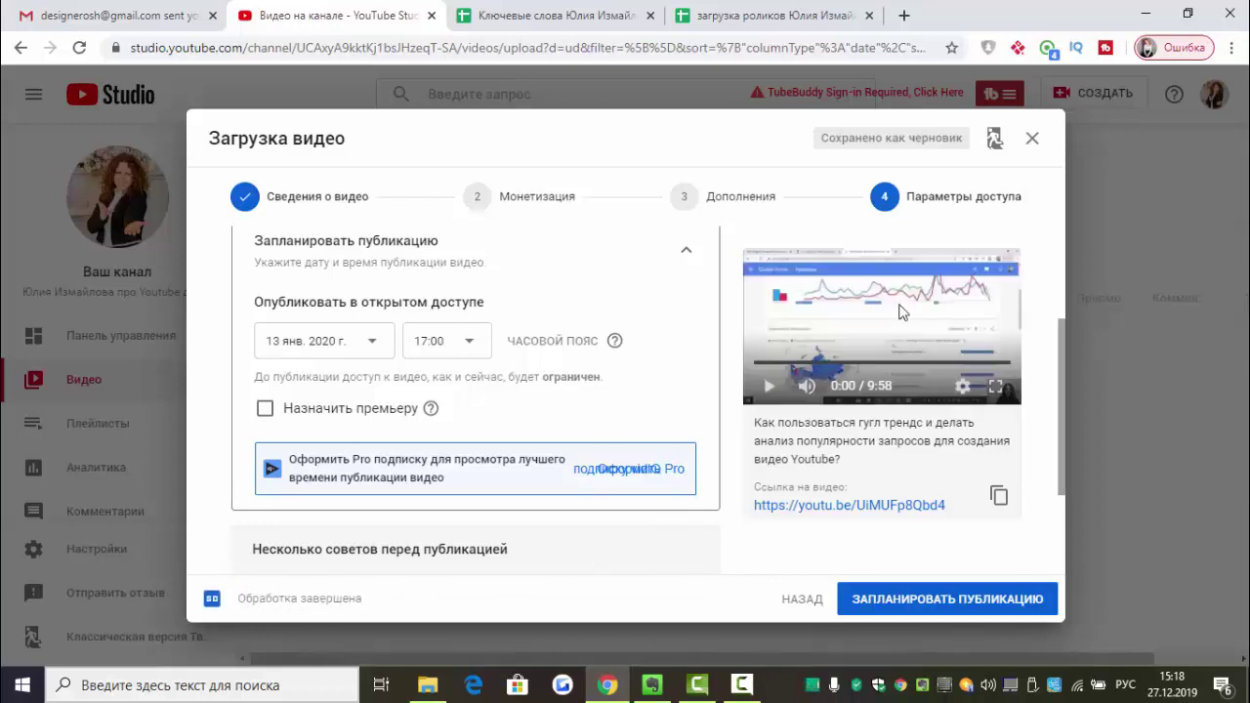
{"action": "left_click", "coordinate": [926, 610]}
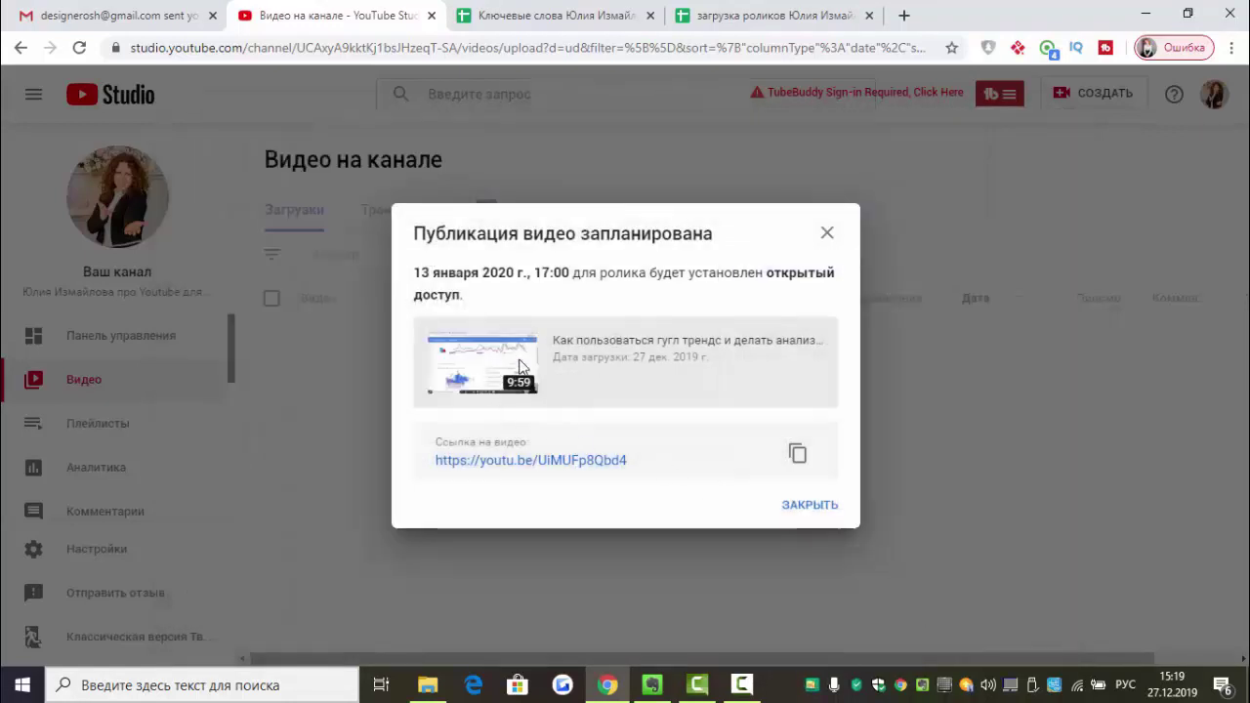
- Copy the scheduled video's link, close the confirmation and open the video's details at the end of its description
{"action": "left_click", "coordinate": [798, 455]}
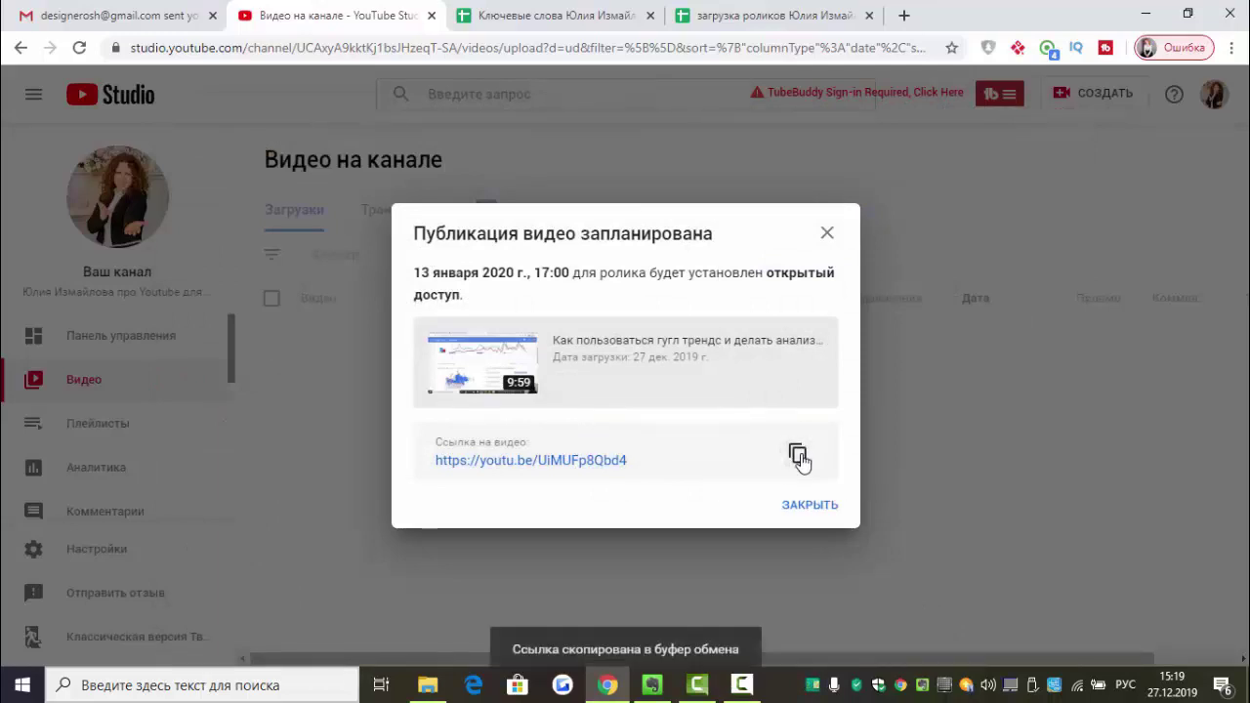
{"action": "left_click", "coordinate": [800, 510]}
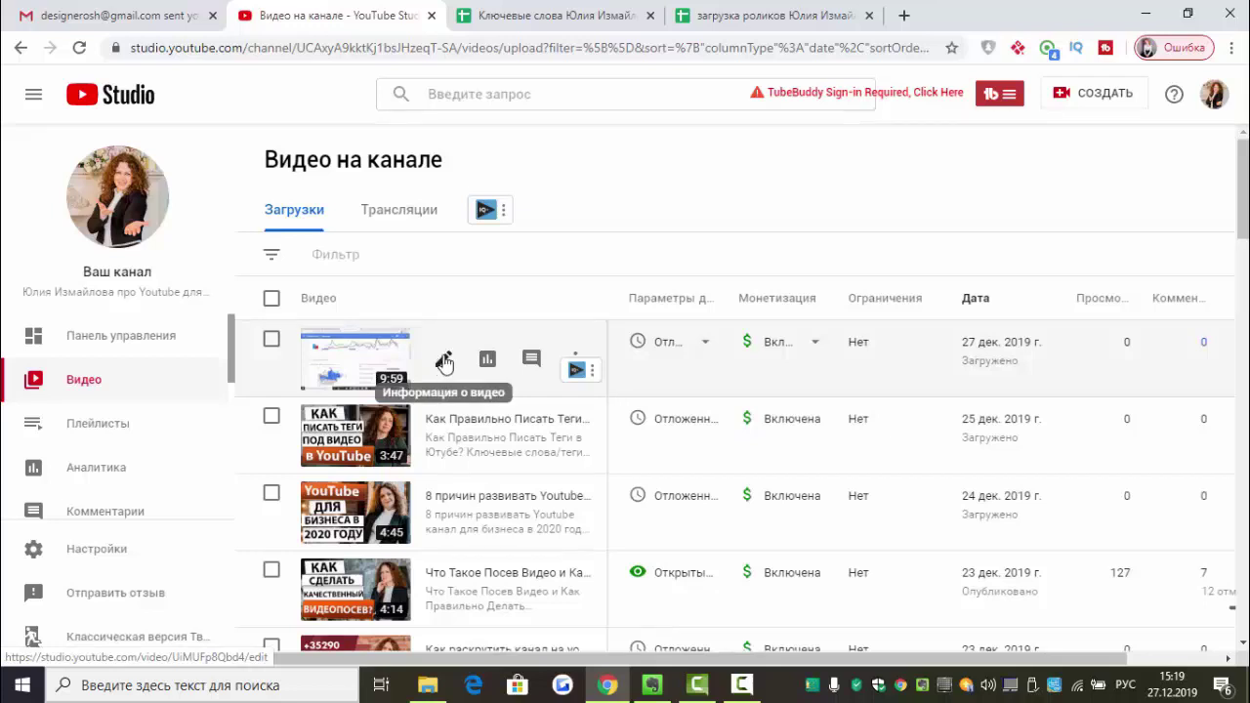
{"action": "left_click", "coordinate": [444, 362]}
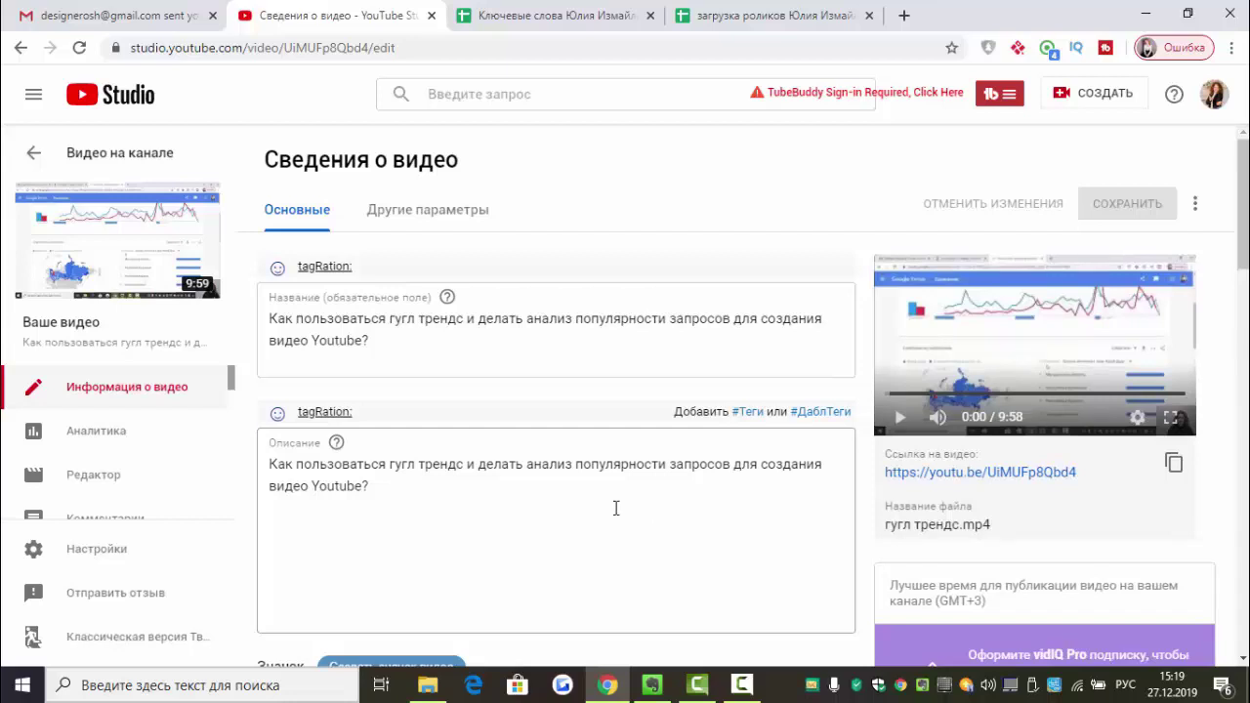
{"action": "left_click", "coordinate": [408, 480]}
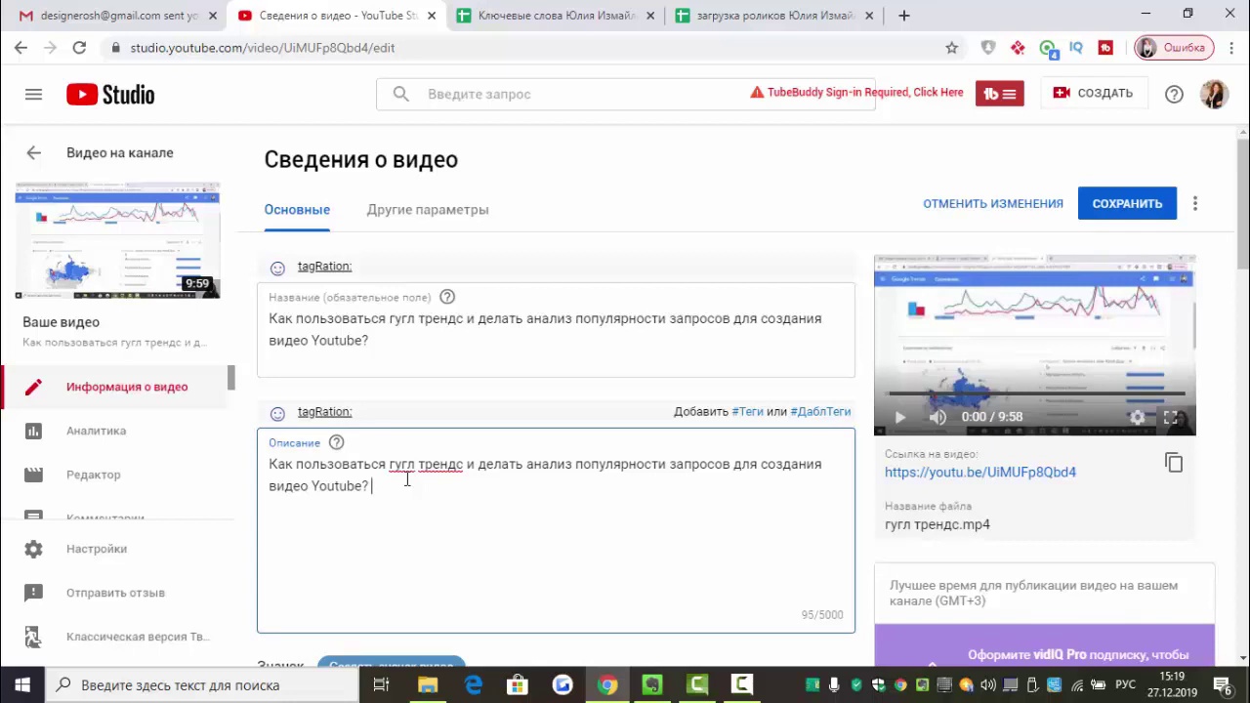
{"action": "left_click", "coordinate": [752, 17]}
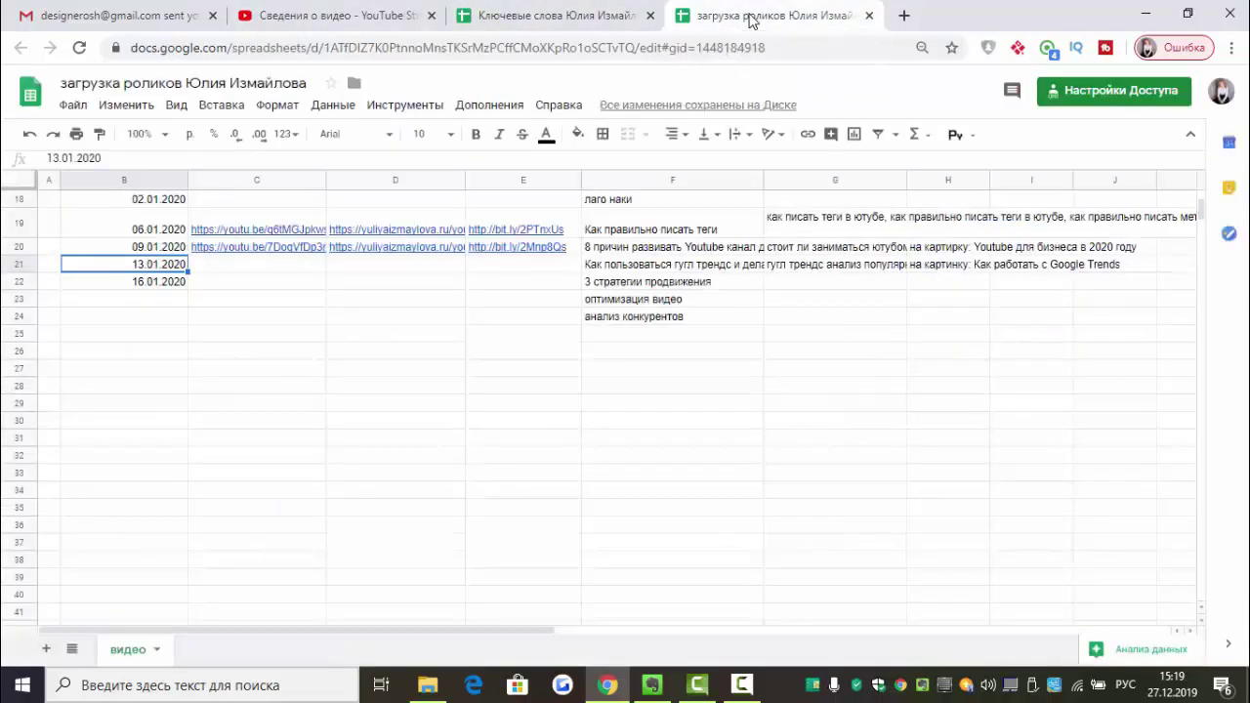
{"action": "double_click", "coordinate": [267, 267]}
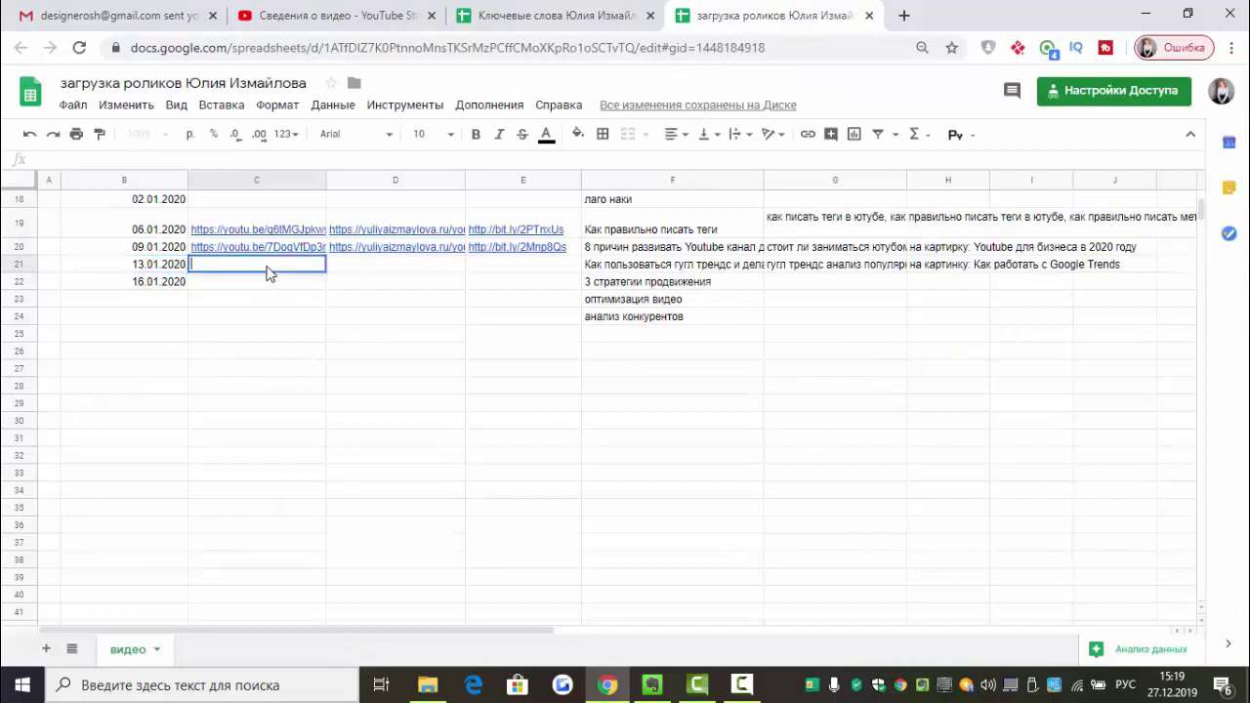
{"action": "type", "text": "https://youtu.be/UiMUFp8Qbd4"}
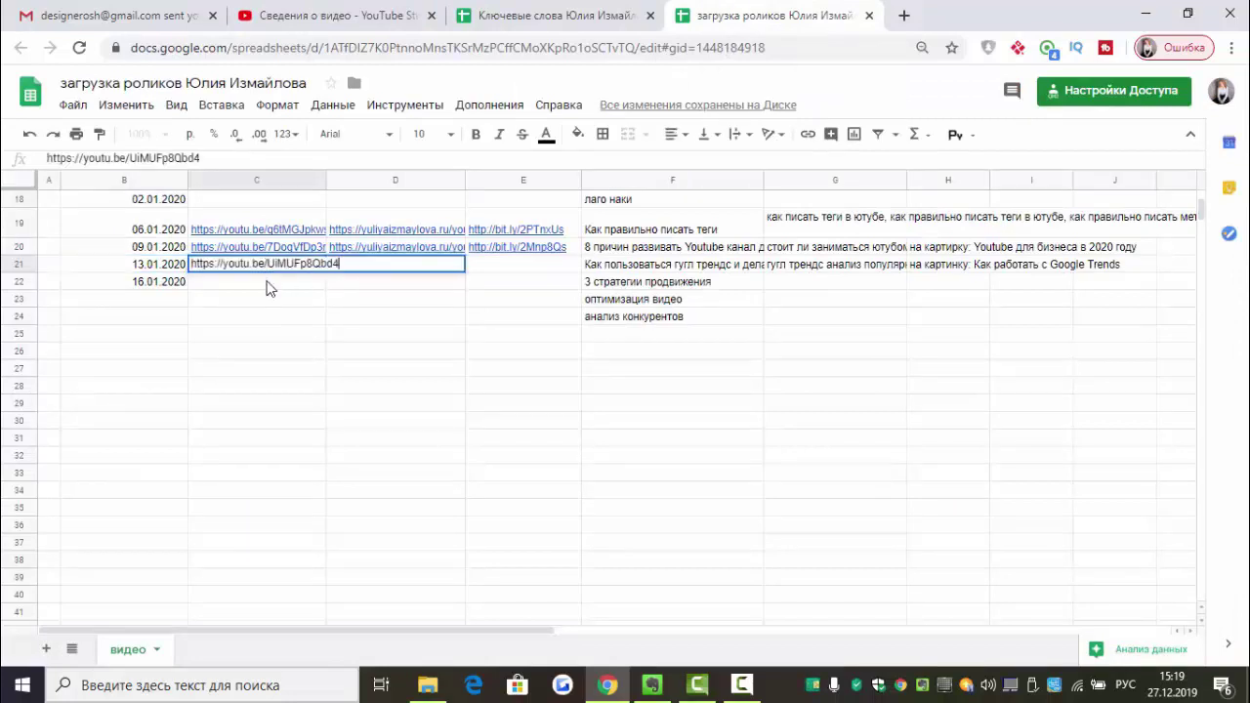
{"action": "left_click", "coordinate": [246, 318]}
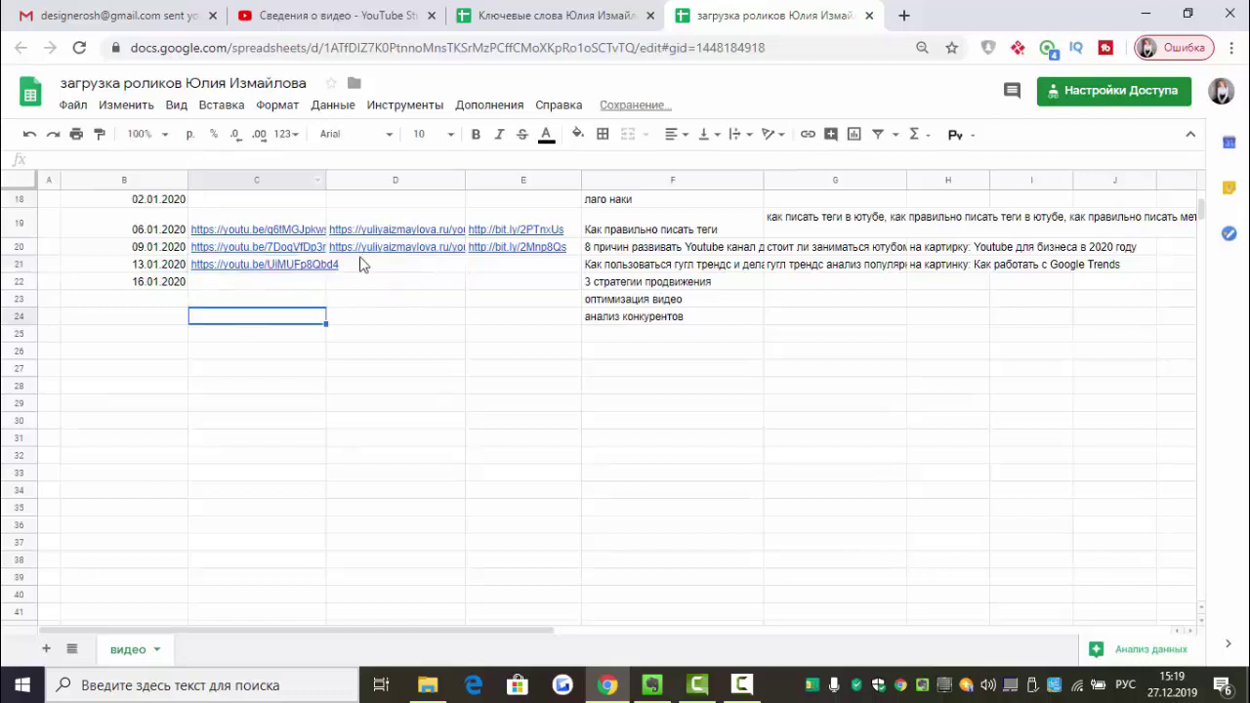
- Copy the previous video's UTM tracking link from cell D20 into D21
{"action": "left_click", "coordinate": [391, 249]}
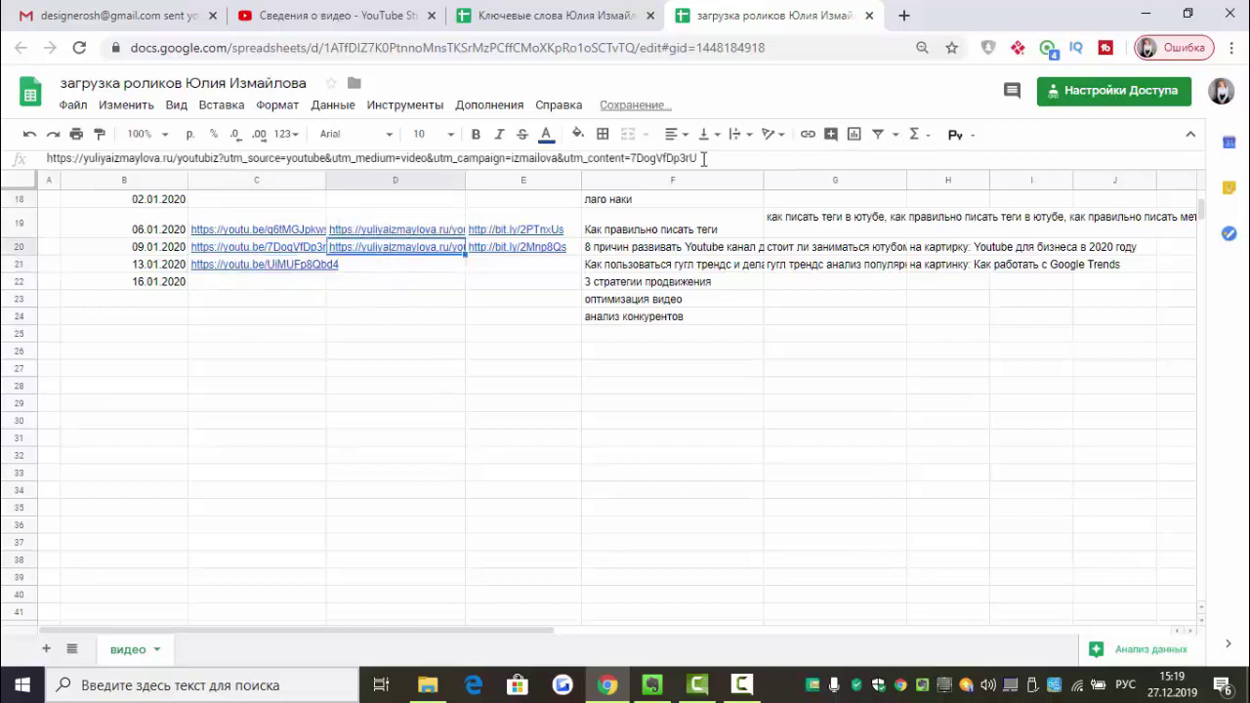
{"action": "left_click_drag", "start_coordinate": [703, 158], "coordinate": [13, 168]}
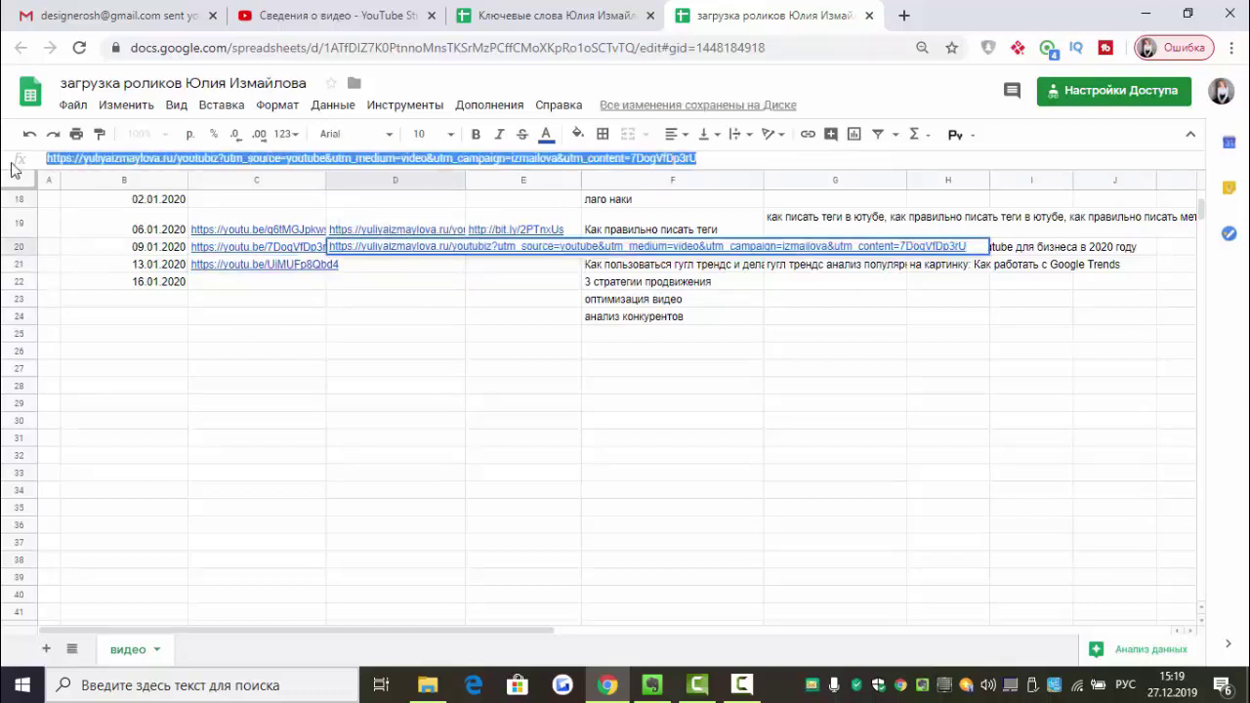
{"action": "right_click", "coordinate": [77, 161]}
{"action": "left_click", "coordinate": [132, 227]}
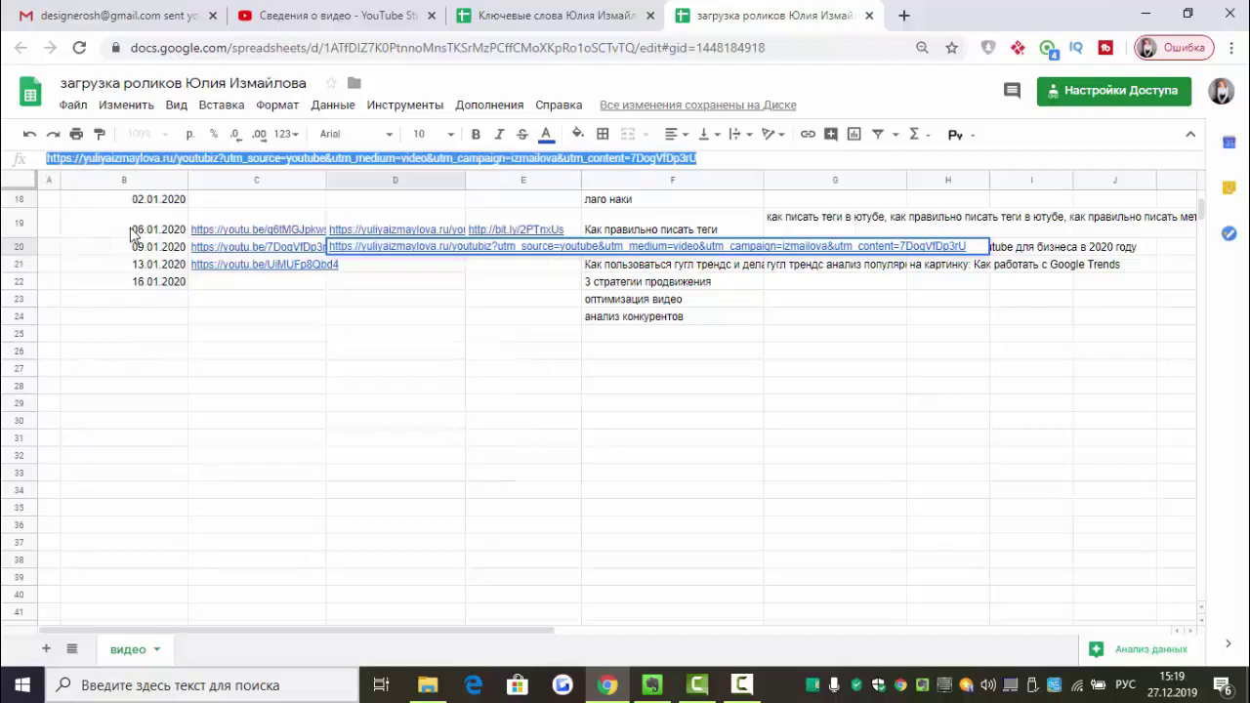
{"action": "double_click", "coordinate": [394, 273]}
{"action": "key", "text": "ctrl+v"}
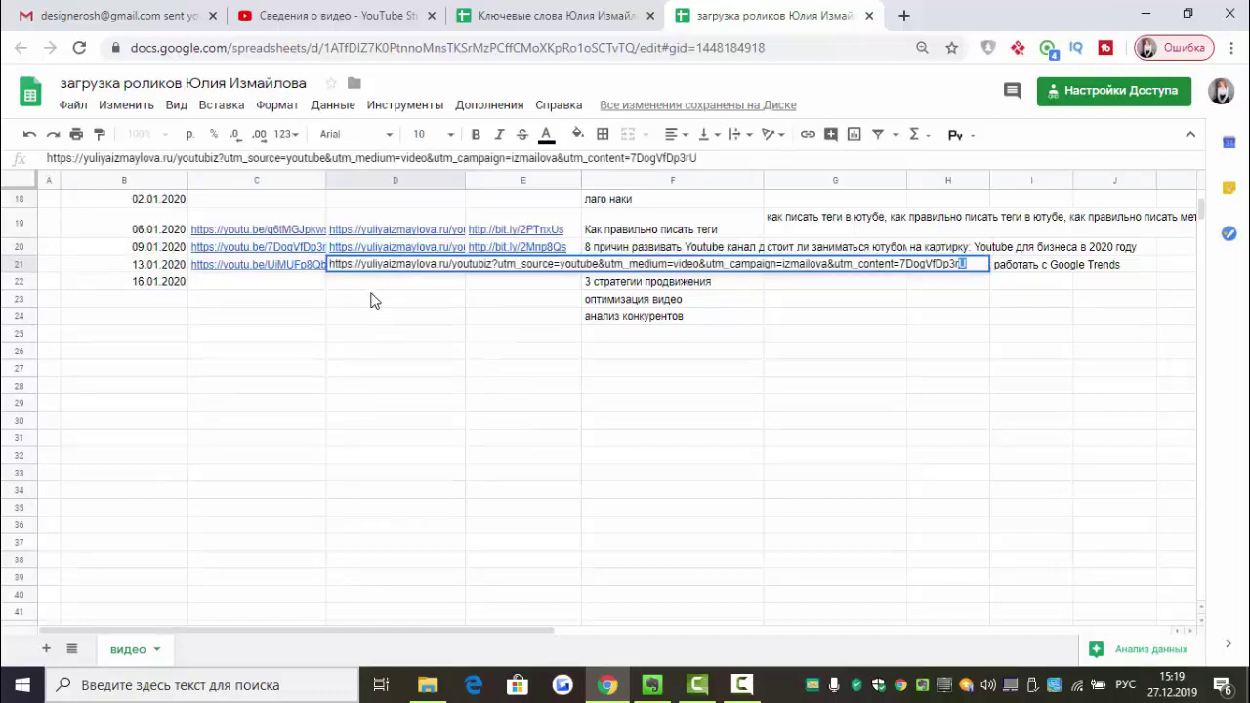
{"action": "left_click", "coordinate": [370, 300]}
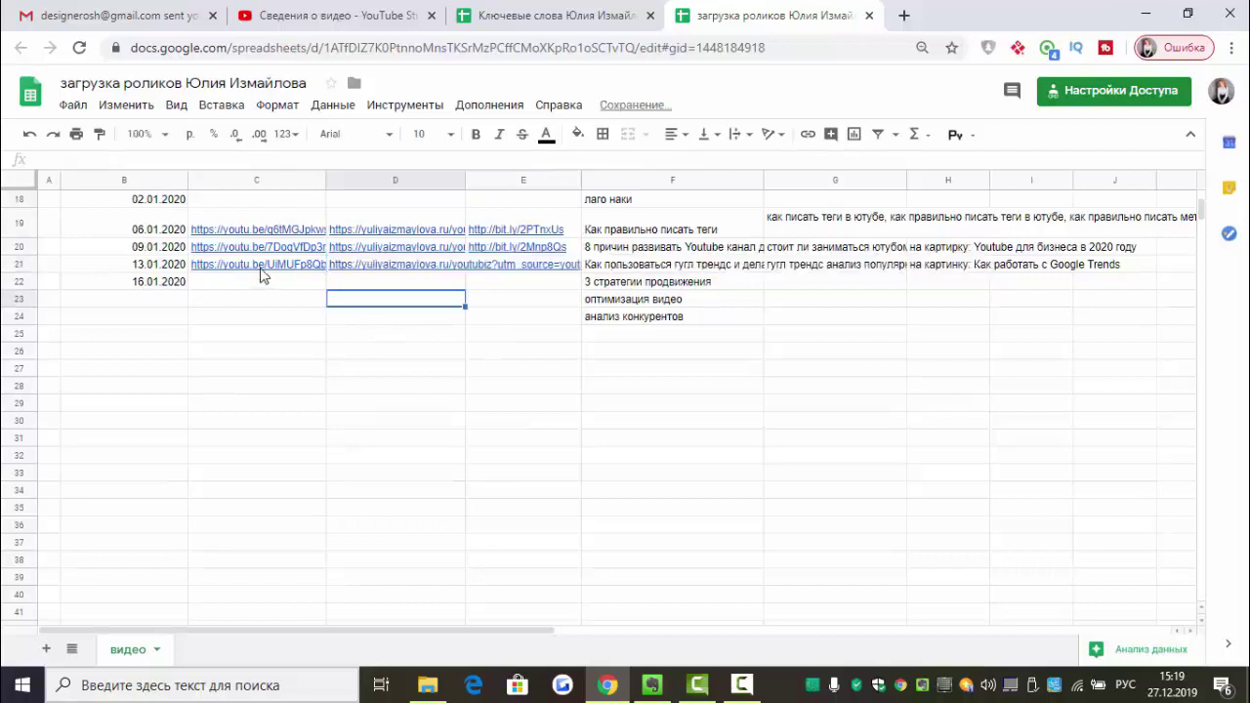
- Replace the utm_content value in D21's tracking link with the video ID UiMUFp8Qbd4 copied from C21
{"action": "left_click", "coordinate": [260, 269]}
{"action": "left_click", "coordinate": [200, 157]}
{"action": "left_click", "coordinate": [138, 159], "text": "shift"}
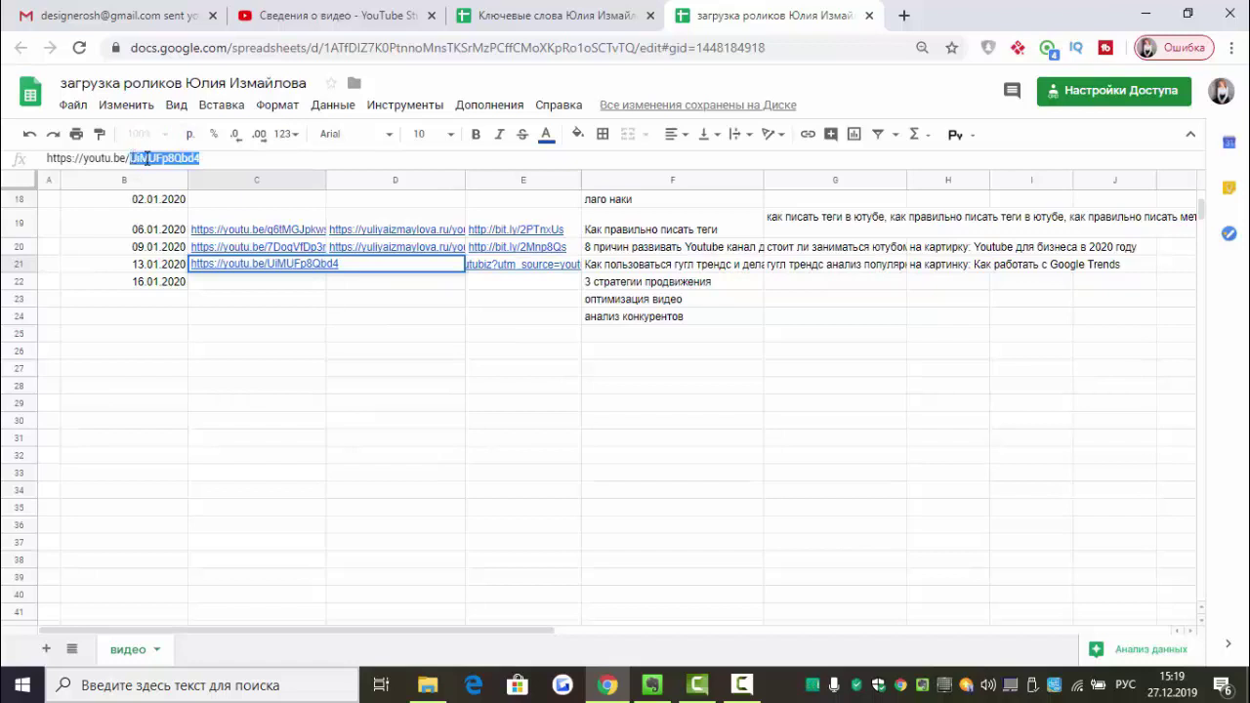
{"action": "right_click", "coordinate": [145, 158]}
{"action": "left_click", "coordinate": [166, 224]}
{"action": "left_click", "coordinate": [366, 337]}
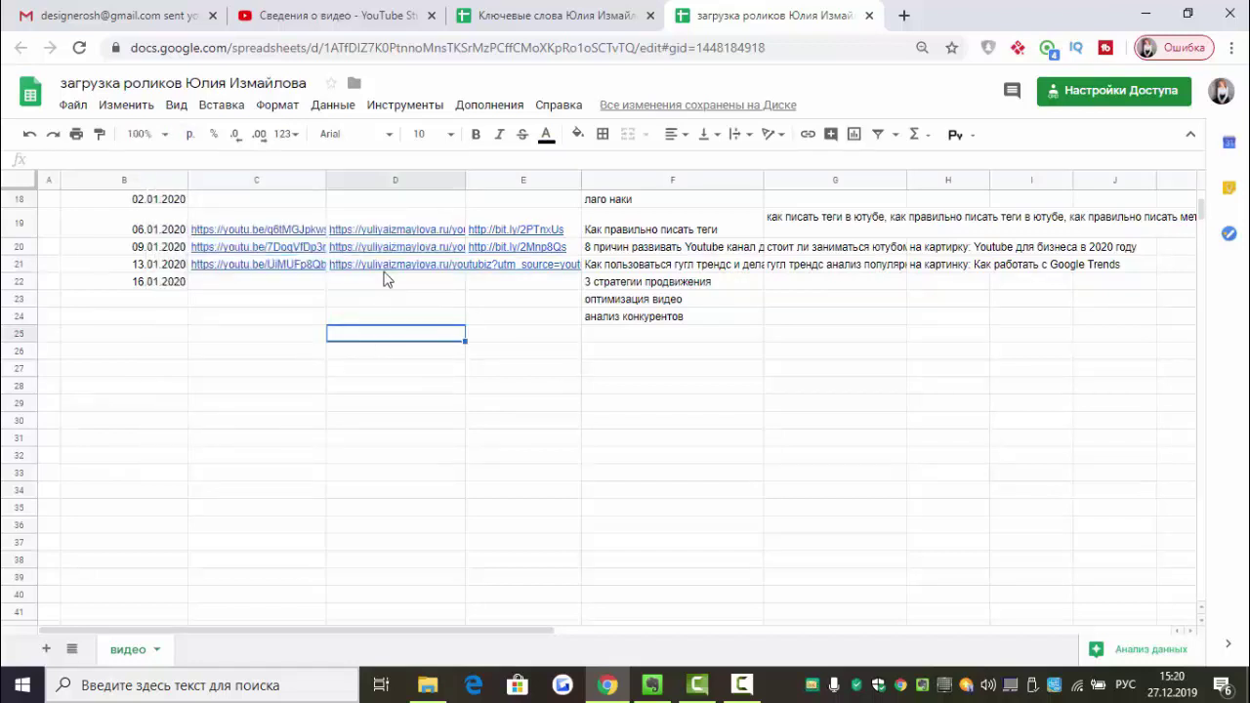
{"action": "left_click", "coordinate": [386, 267]}
{"action": "left_click_drag", "start_coordinate": [719, 158], "coordinate": [628, 159]}
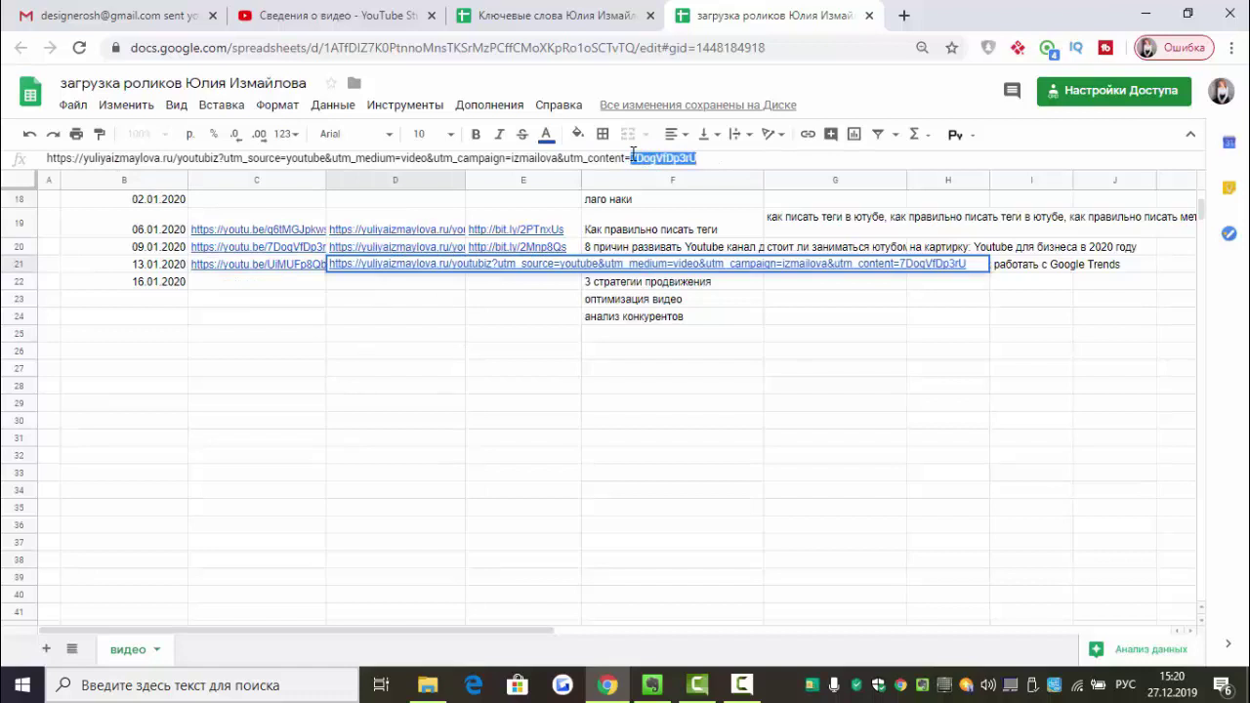
{"action": "key", "text": "ctrl+v"}
- Copy the whole updated tracking link from D21 and finish editing the cell
{"action": "left_click_drag", "start_coordinate": [704, 158], "coordinate": [12, 172]}
{"action": "right_click", "coordinate": [86, 162]}
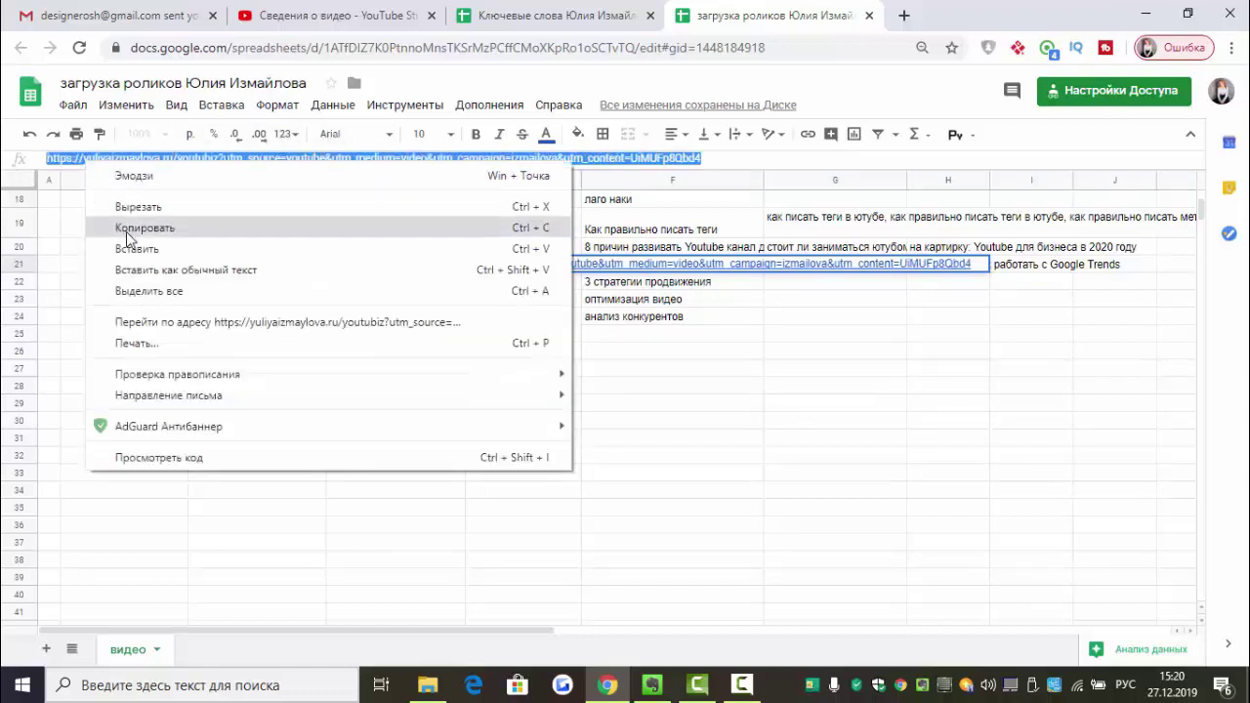
{"action": "left_click", "coordinate": [112, 226]}
{"action": "left_click", "coordinate": [396, 376]}
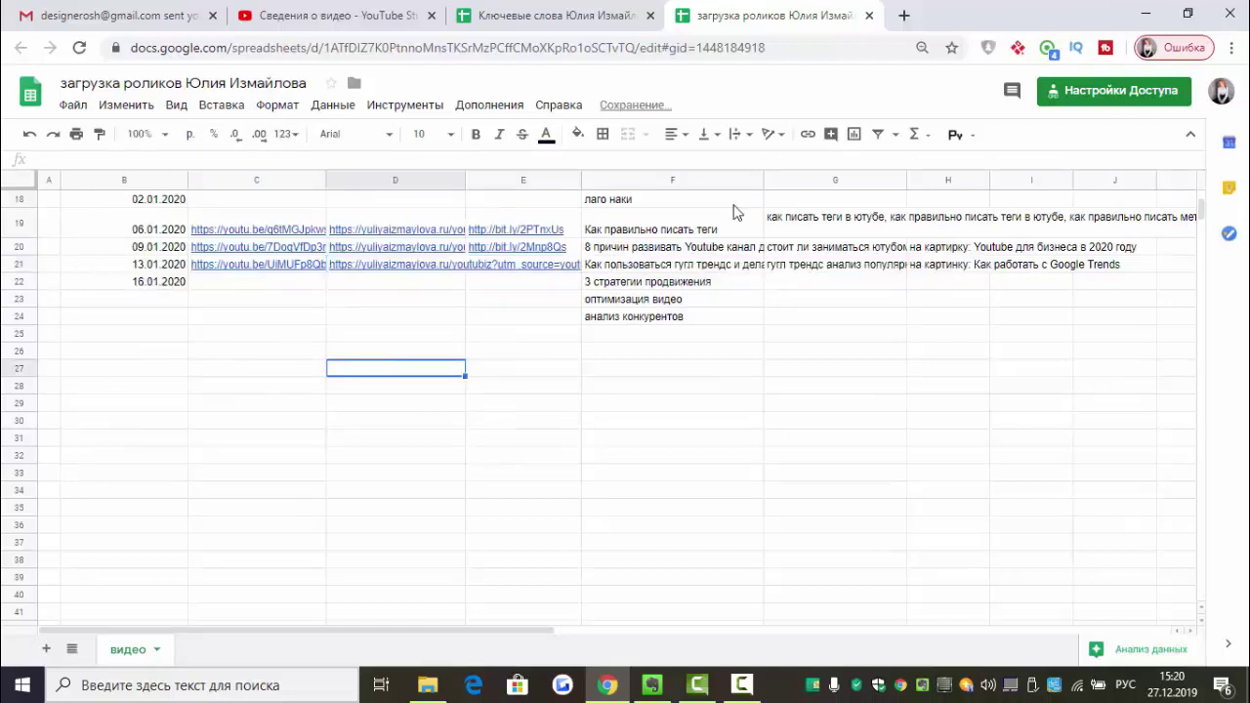
- Search Yandex for "битли ком" in a new tab and open the bitly.com site
{"action": "key", "text": "ctrl+t"}
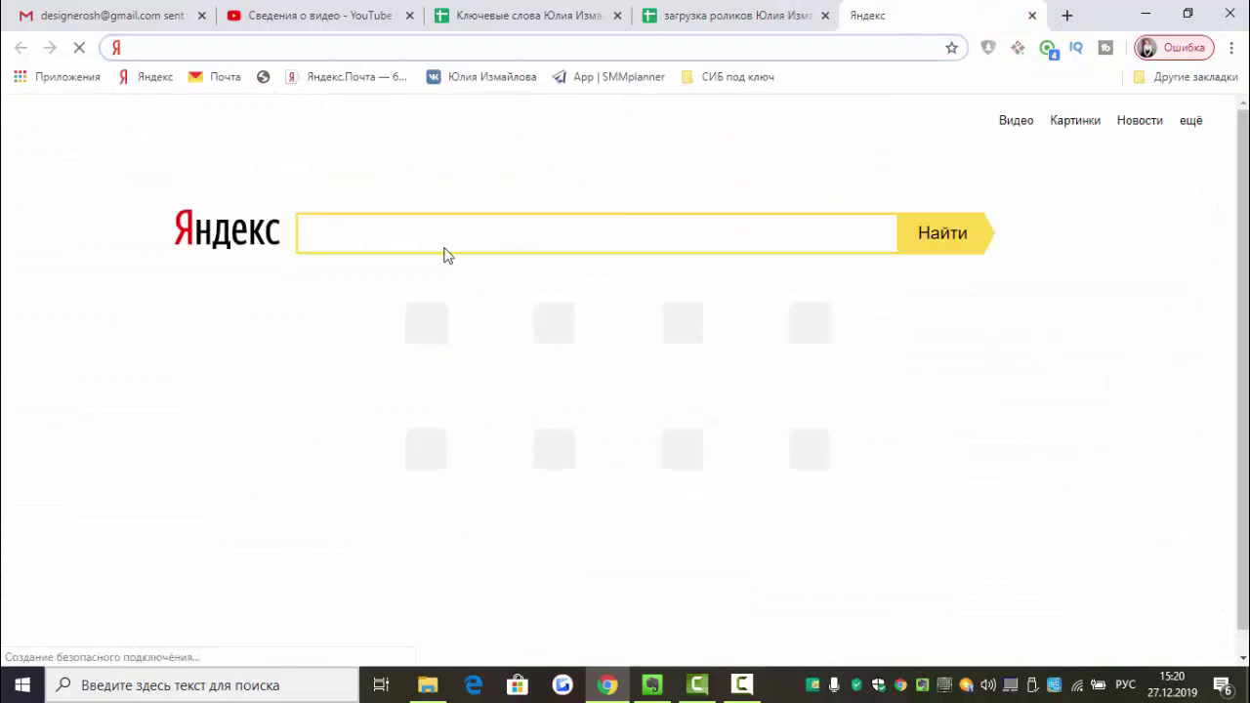
{"action": "type", "text": "би"}
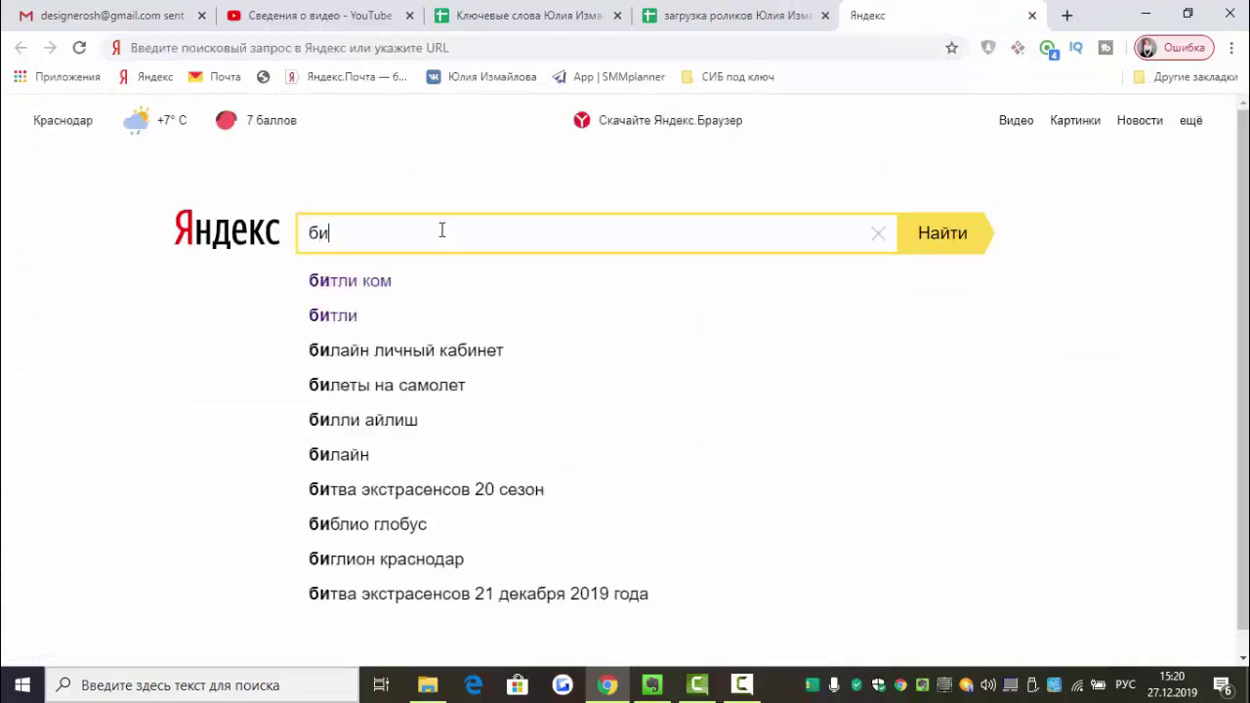
{"action": "type", "text": "тли ком"}
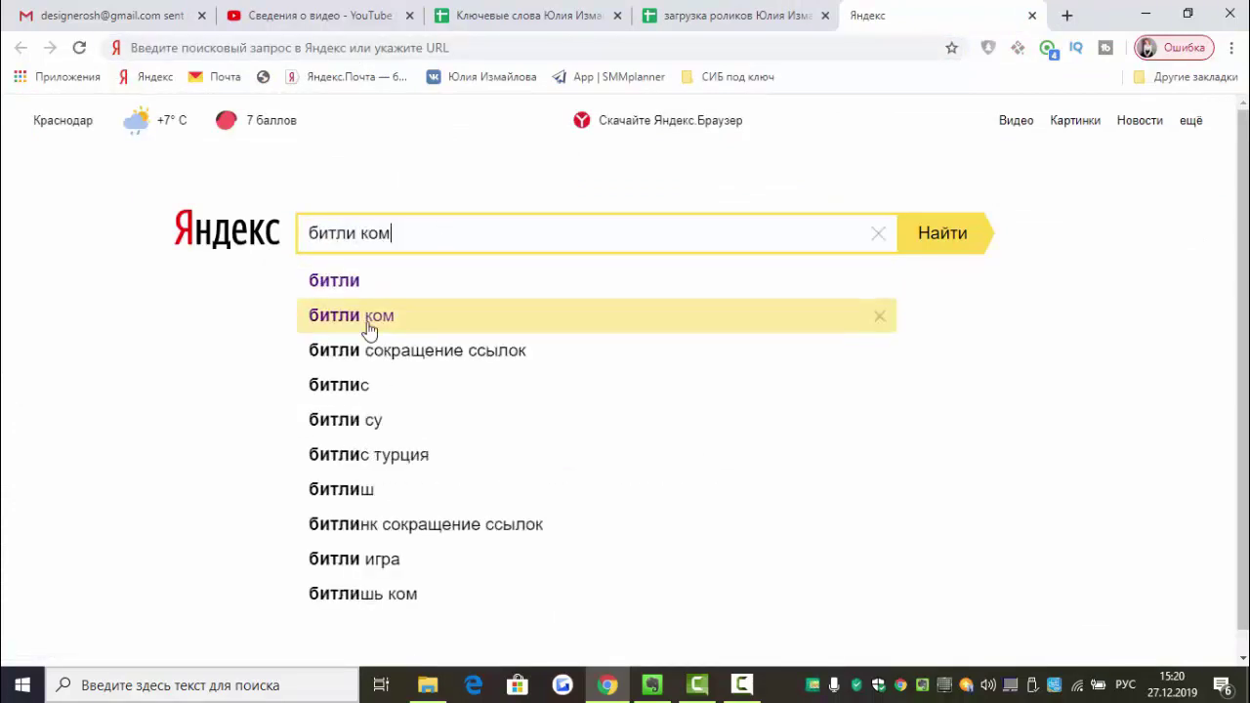
{"action": "left_click", "coordinate": [369, 331]}
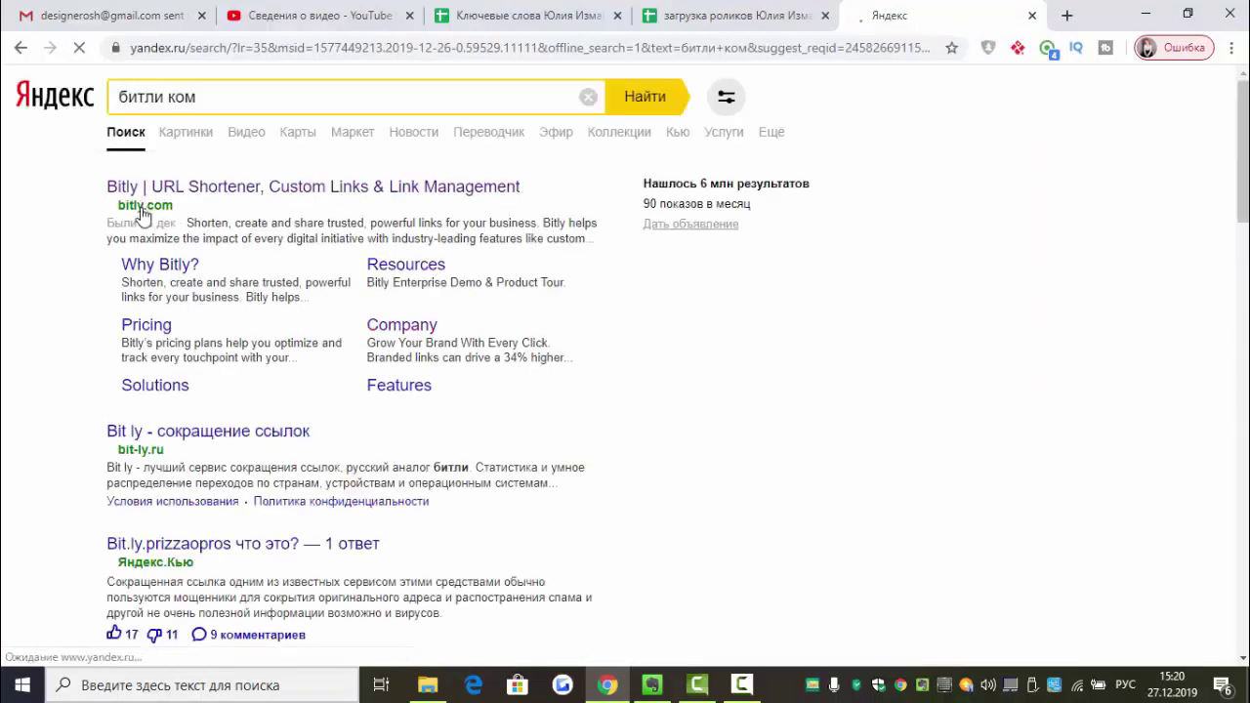
{"action": "left_click", "coordinate": [144, 203]}
{"action": "left_click", "coordinate": [859, 15]}
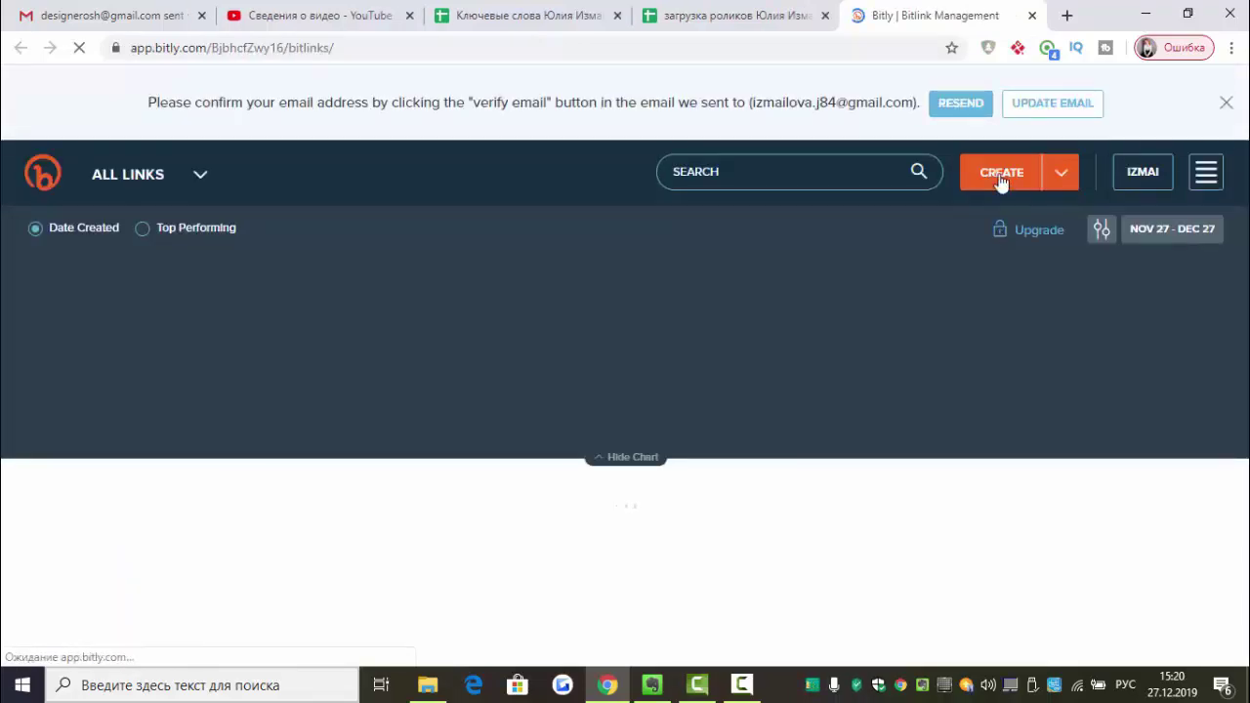
- Create a bit.ly short link from the copied UTM tracking link, copy the short link and save it
{"action": "left_click", "coordinate": [1001, 173]}
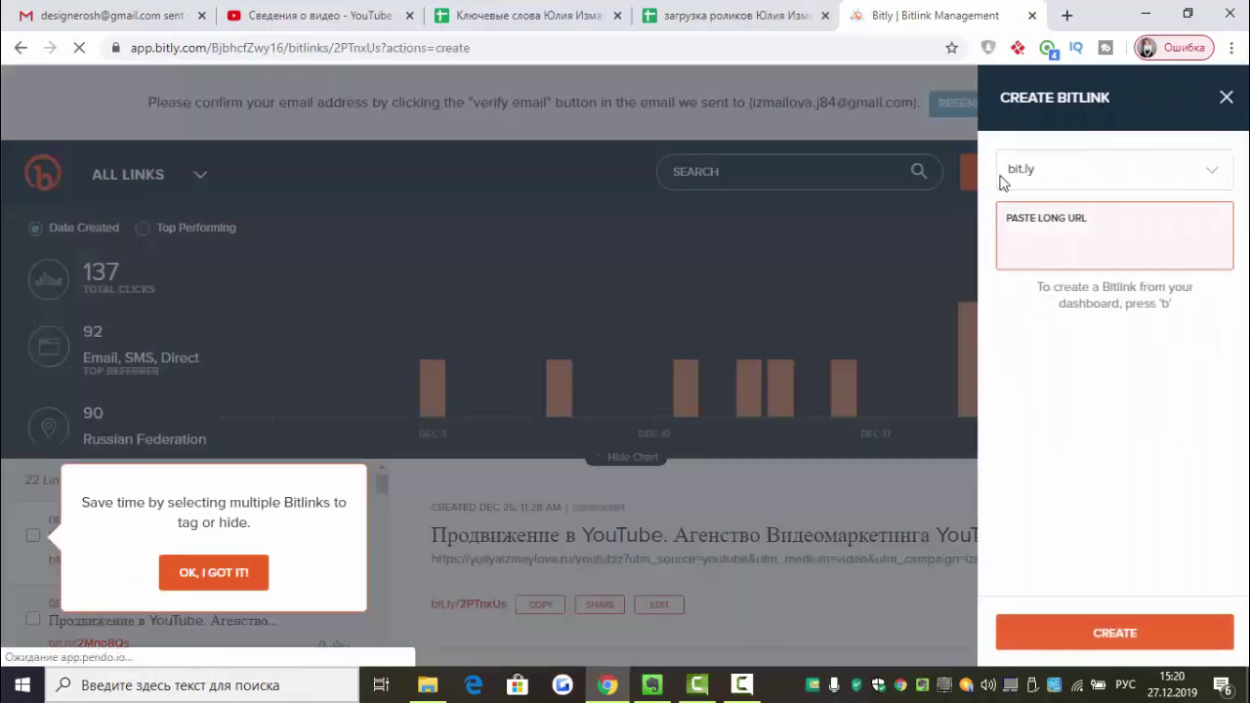
{"action": "key", "text": "ctrl+v"}
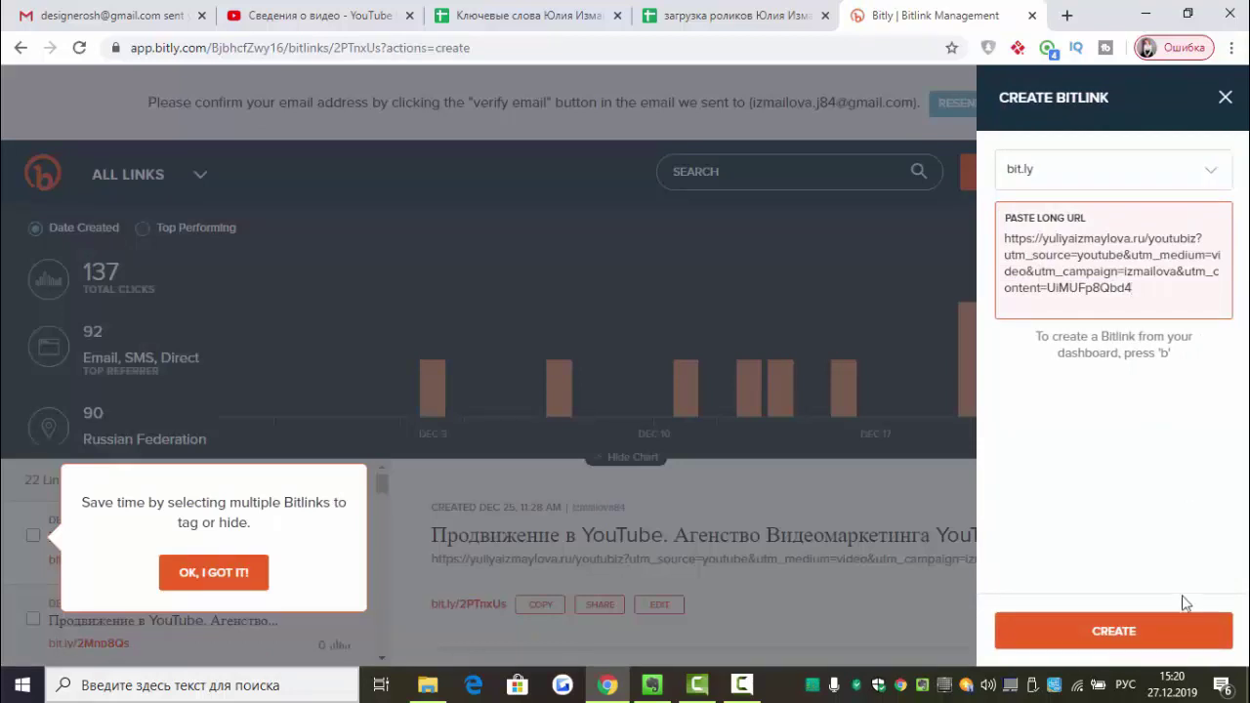
{"action": "left_click", "coordinate": [1177, 633]}
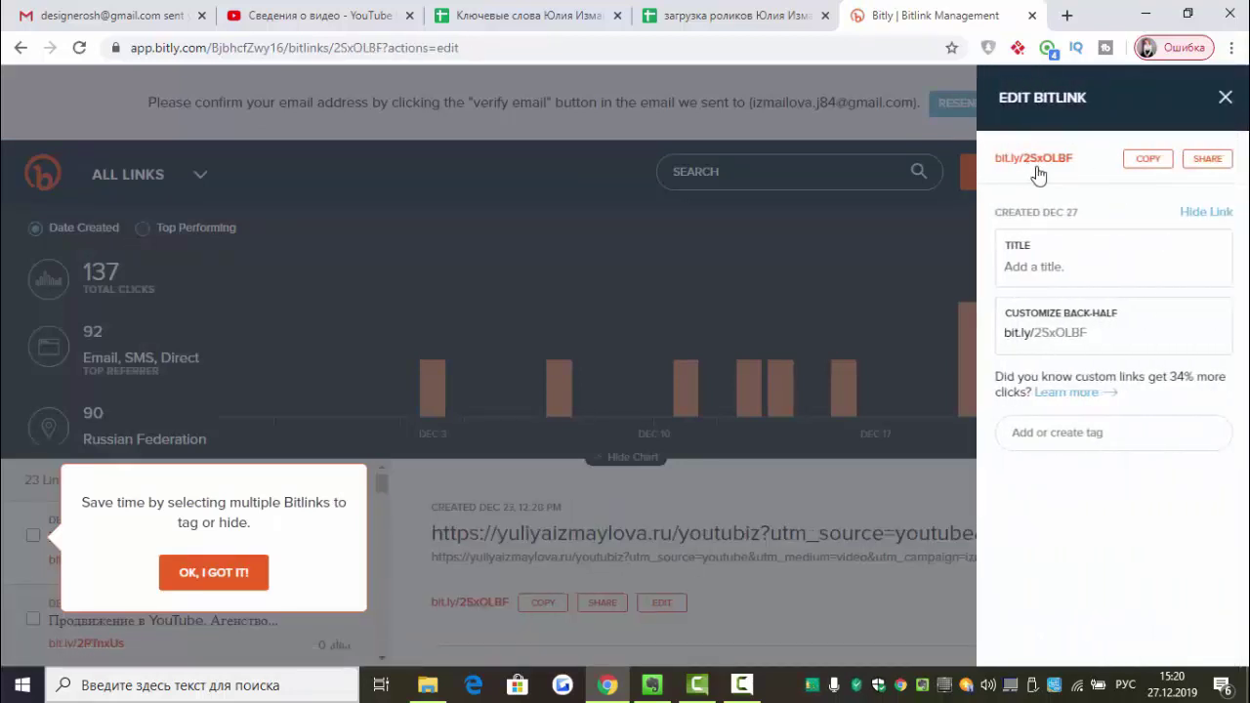
{"action": "left_click", "coordinate": [1150, 162]}
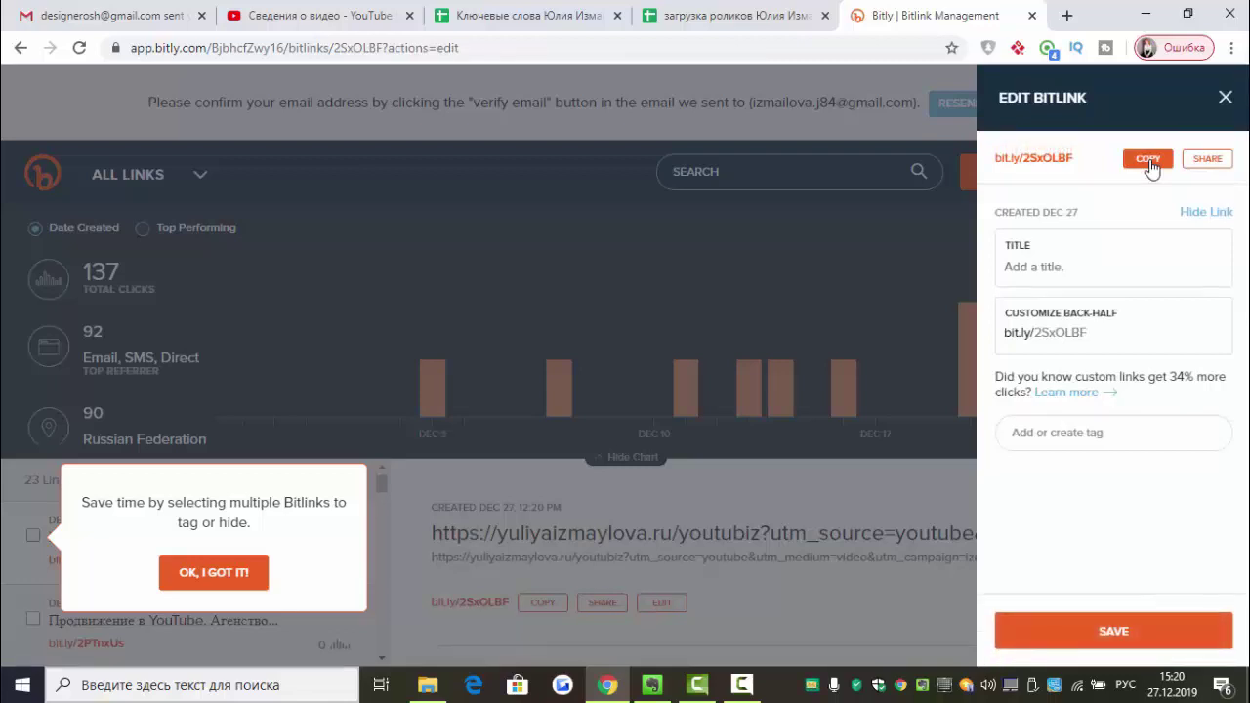
{"action": "left_click", "coordinate": [1146, 635]}
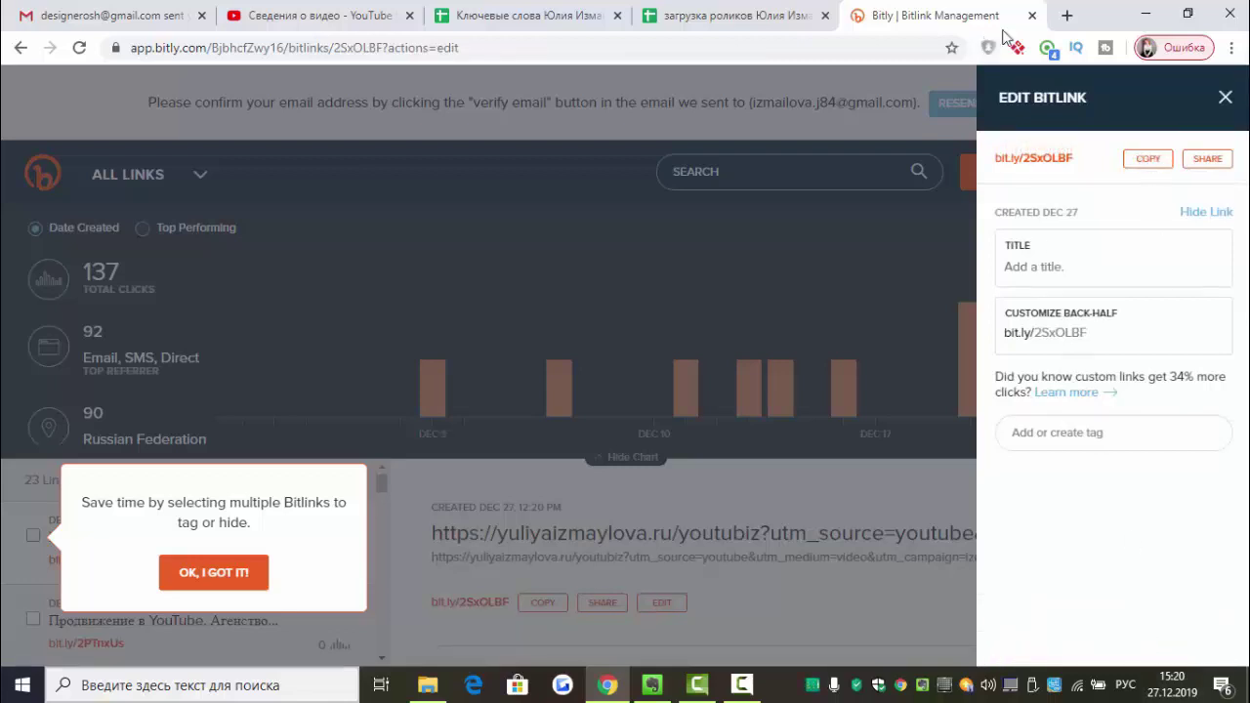
{"action": "left_click", "coordinate": [1033, 16]}
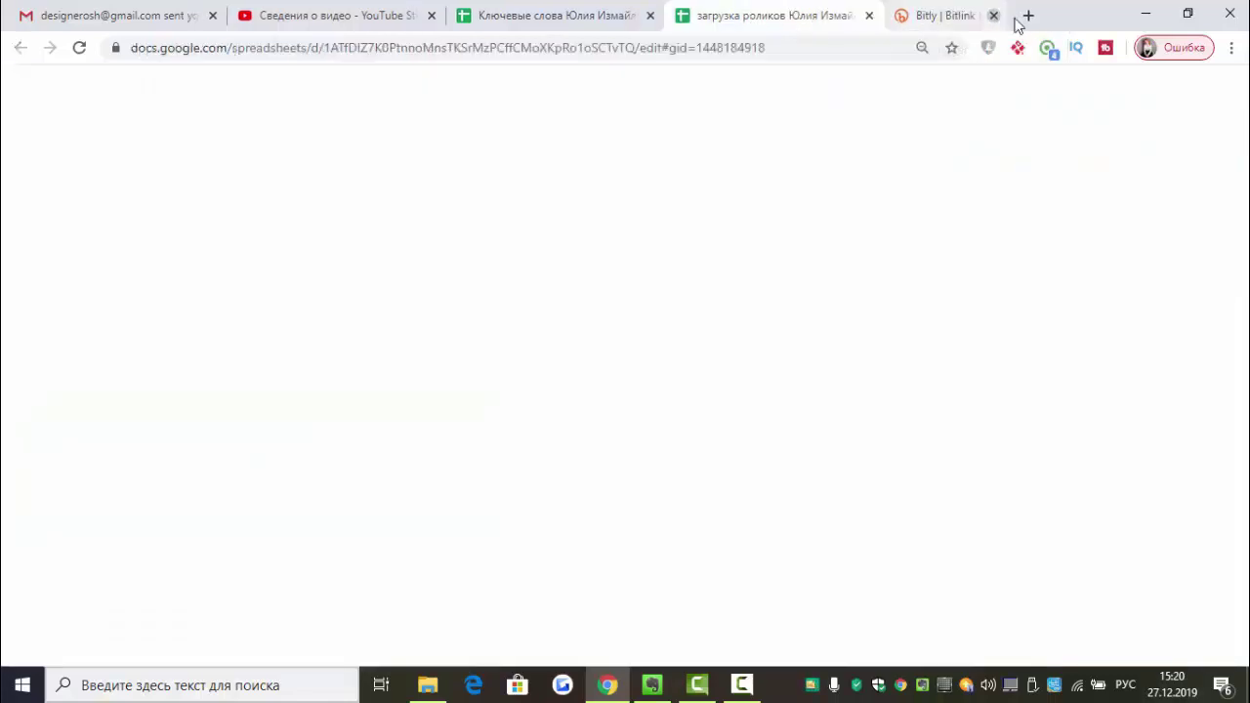
{"action": "double_click", "coordinate": [510, 264]}
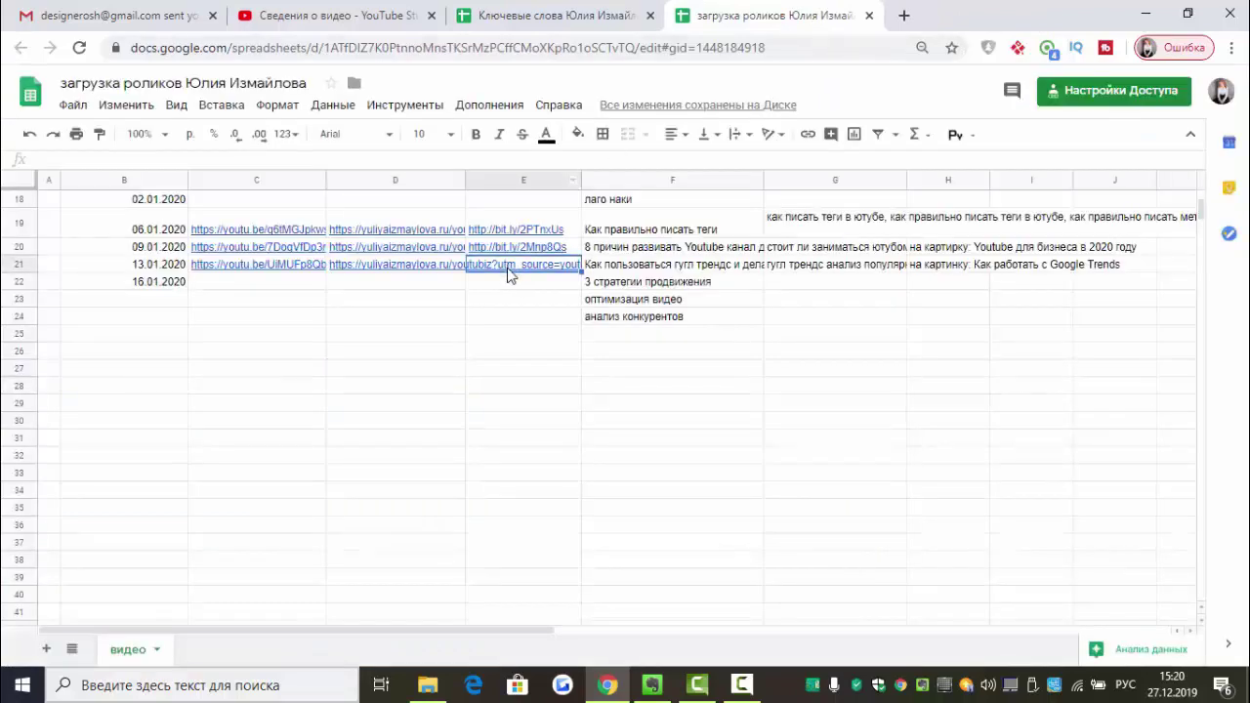
{"action": "key", "text": "ctrl+v"}
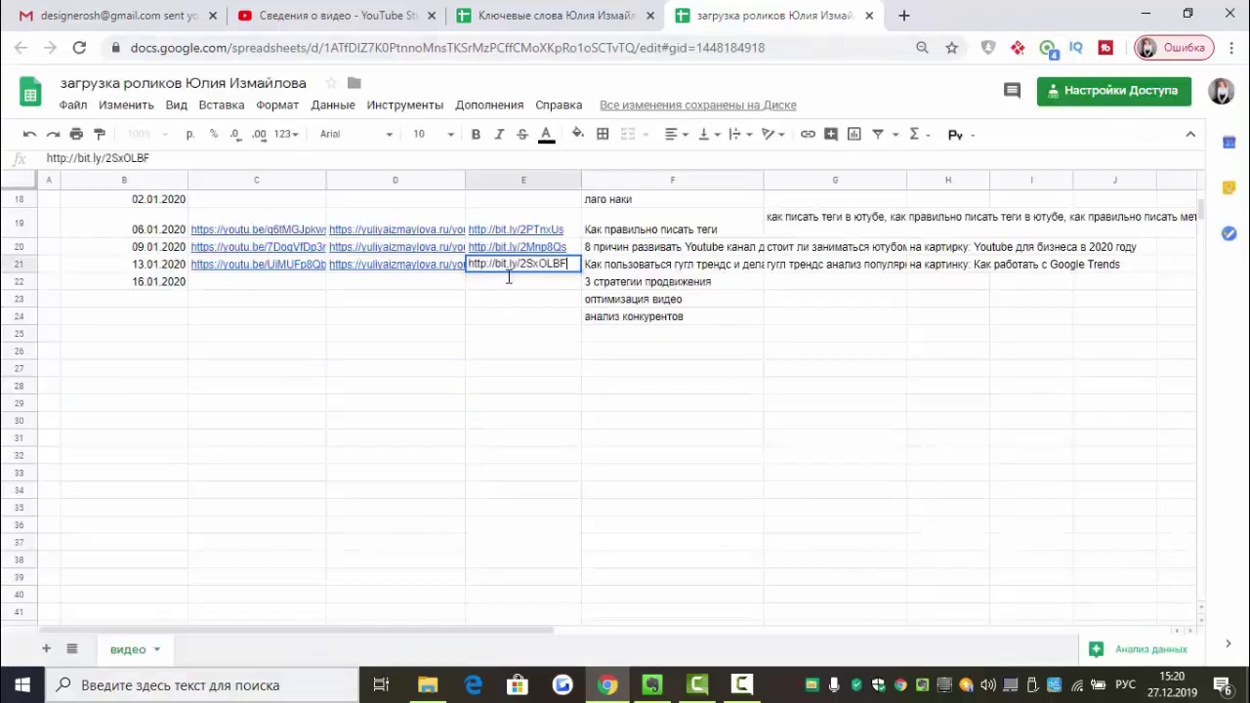
{"action": "left_click", "coordinate": [526, 335]}
{"action": "left_click", "coordinate": [337, 12]}
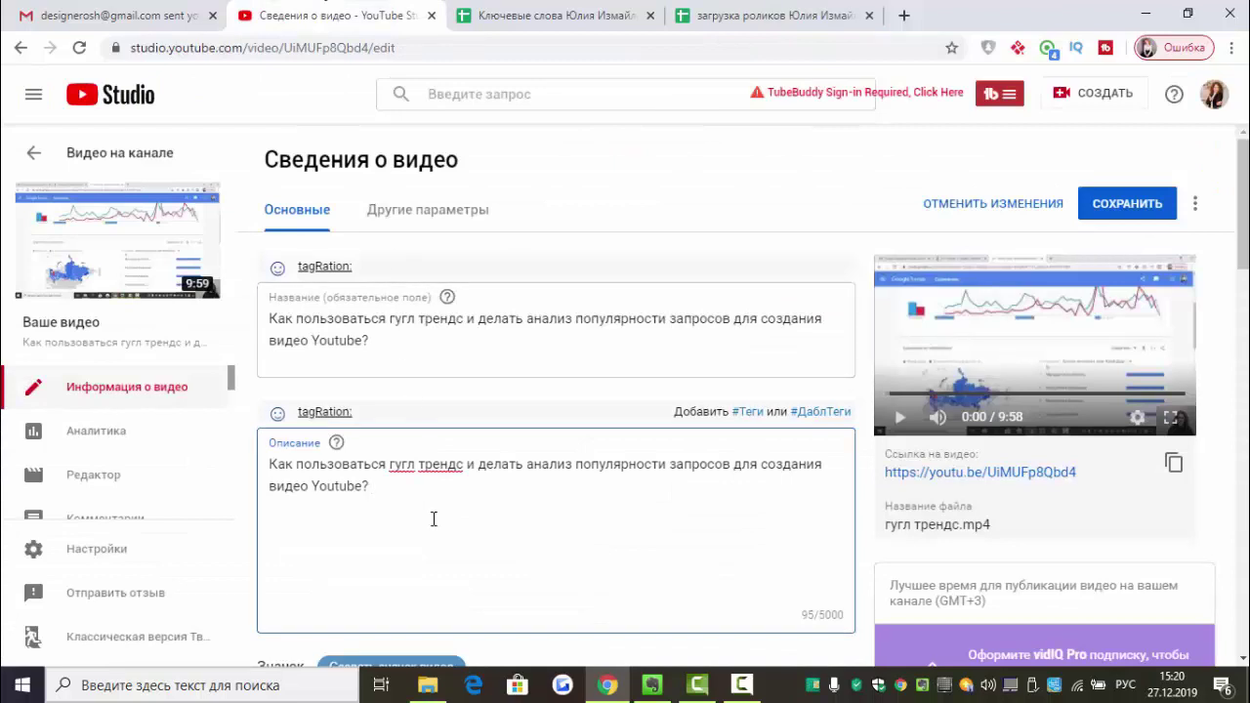
{"action": "key", "text": "ctrl+v"}
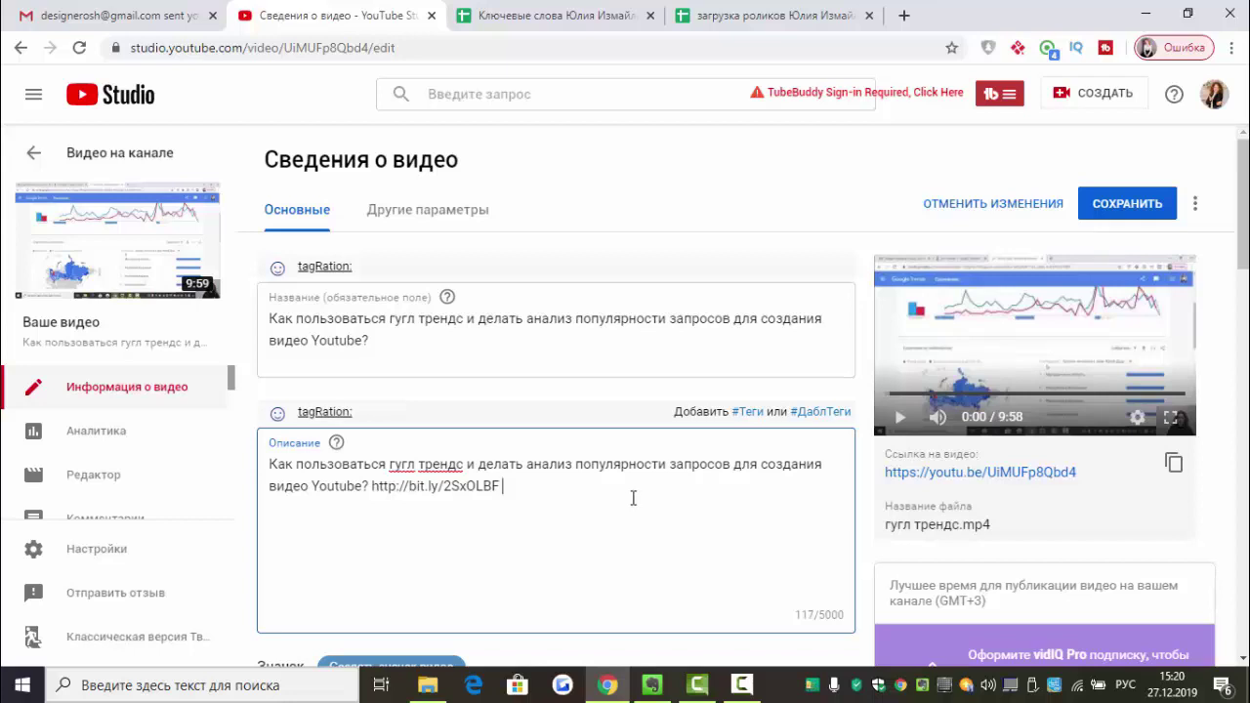
{"action": "left_click", "coordinate": [1116, 204]}
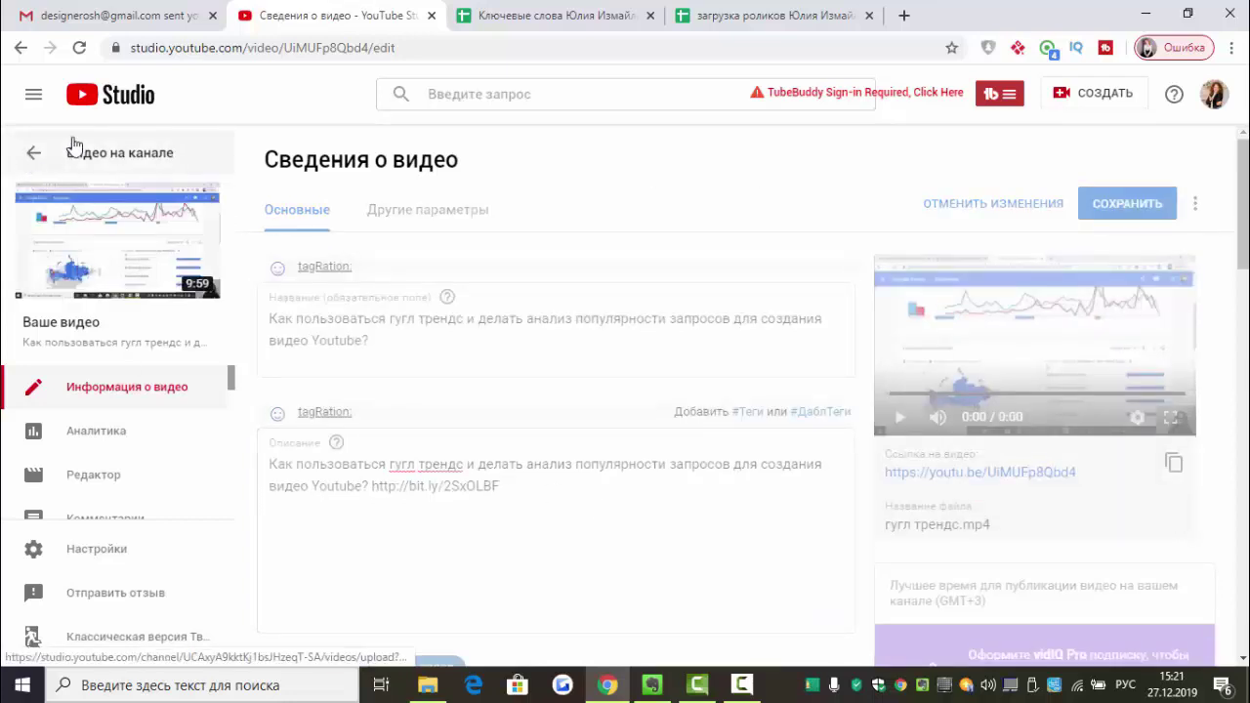
- Duplicate the YouTube Studio tab and open the details of the video "Как Правильно Писать Теги в Ютубе?" there
{"action": "right_click", "coordinate": [289, 20]}
{"action": "left_click", "coordinate": [332, 84]}
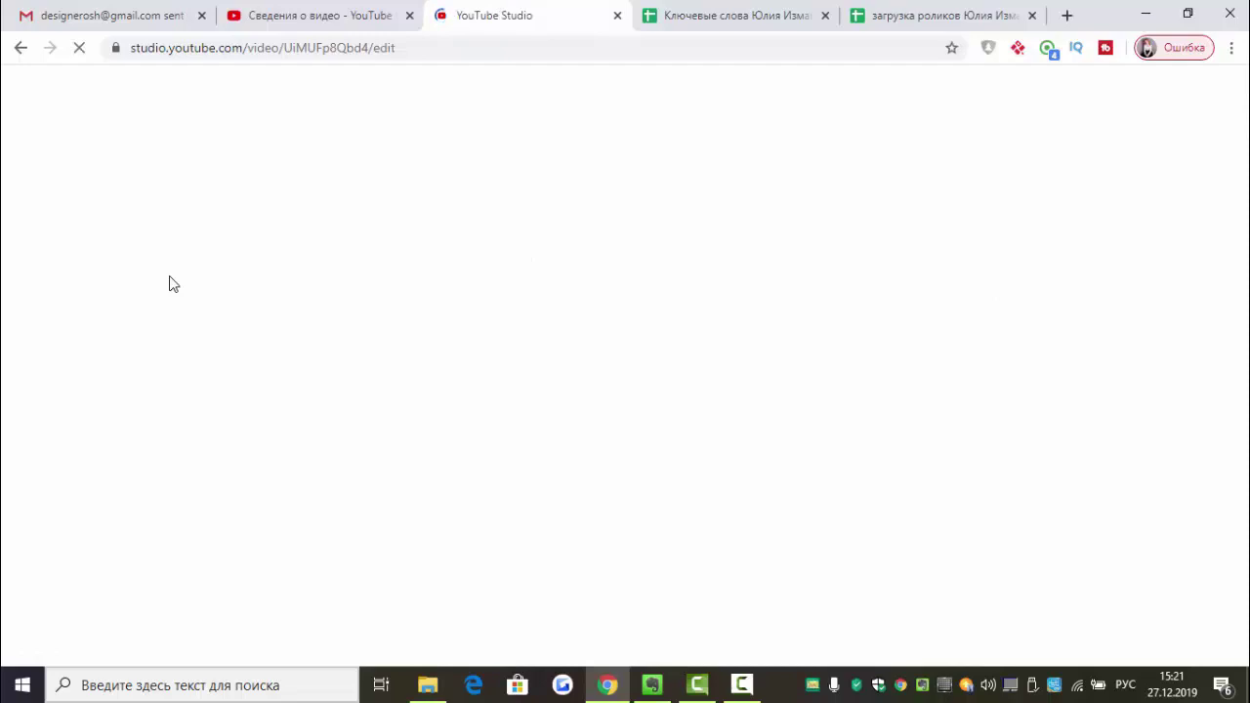
{"action": "left_click", "coordinate": [440, 441]}
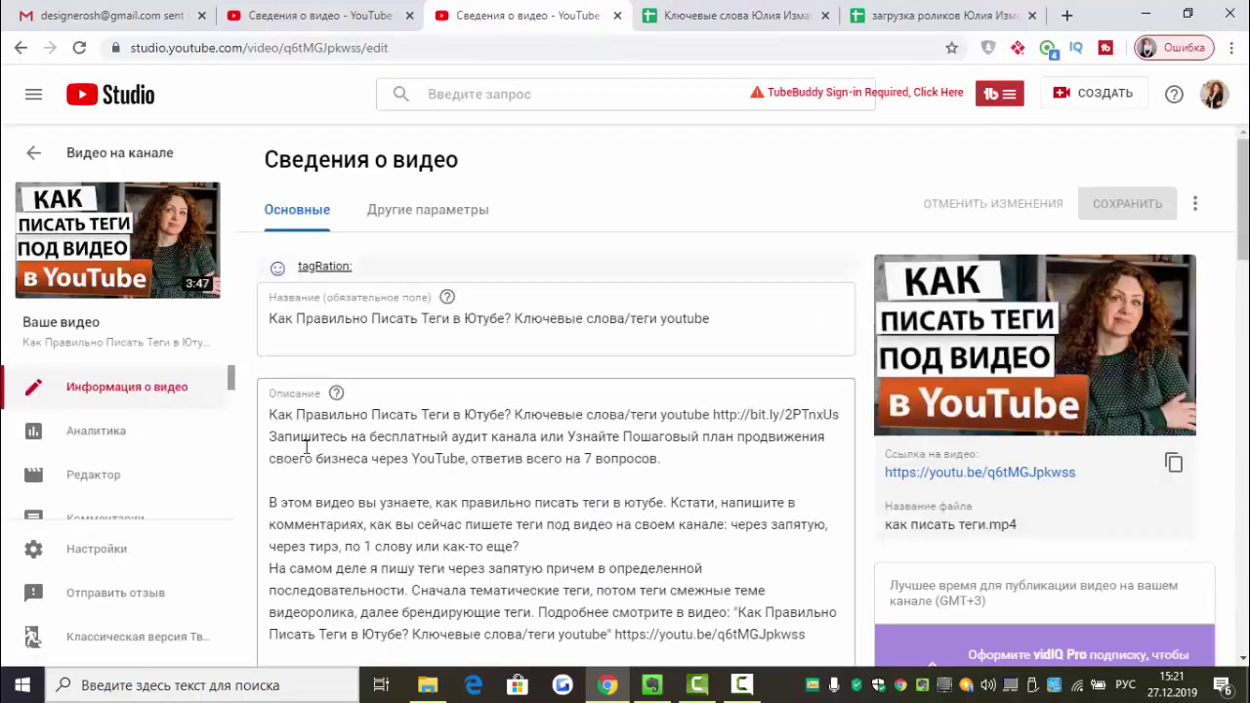
- Copy the call to action from "Запишитесь на бесплатный аудит канала" through "ответив всего на 7 вопросов" in the tags video's description
{"action": "left_click_drag", "start_coordinate": [269, 437], "coordinate": [400, 458]}
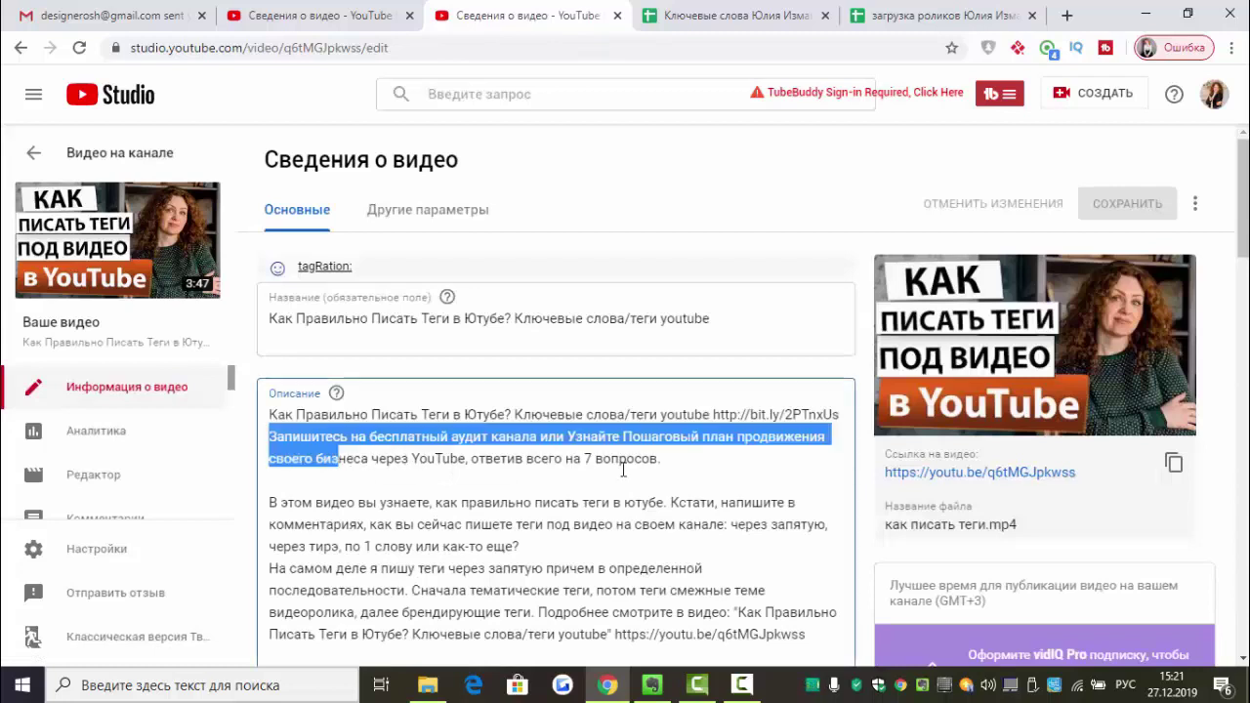
{"action": "left_click_drag", "start_coordinate": [623, 470], "coordinate": [663, 464]}
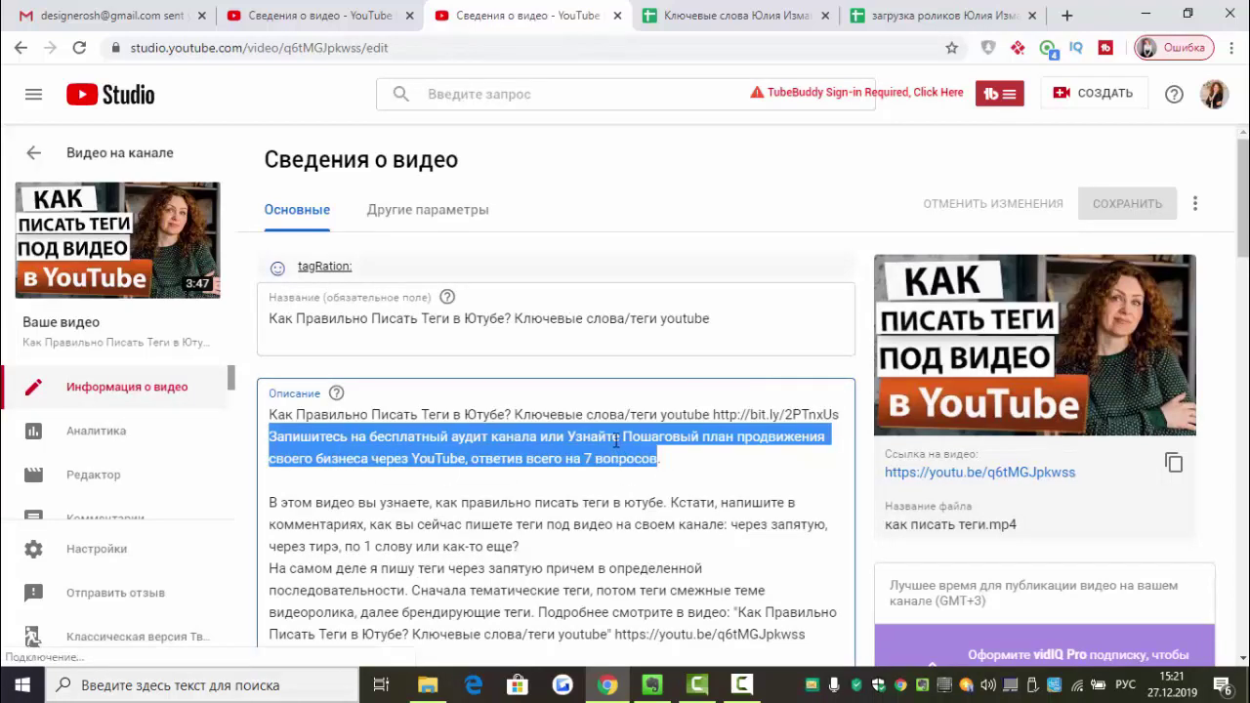
{"action": "right_click", "coordinate": [617, 442]}
{"action": "left_click", "coordinate": [645, 200]}
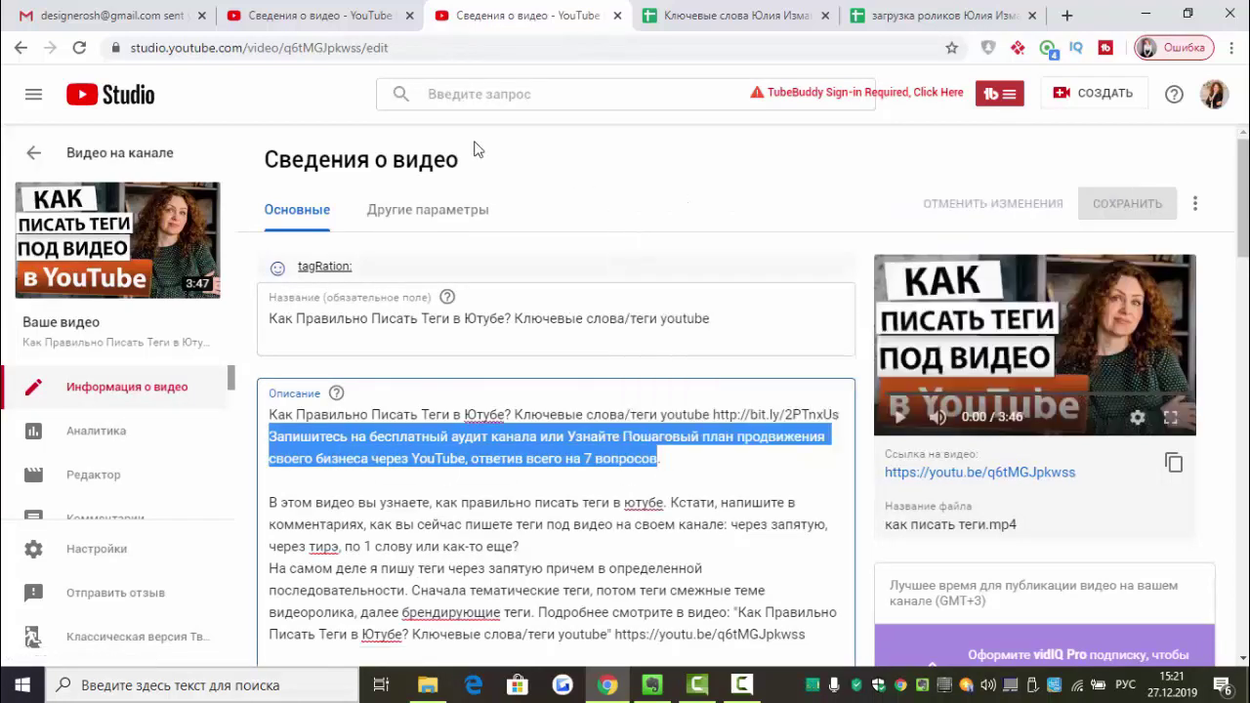
- Paste the copied call to action after the short link in the Google Trends video's description and add a blank line below
{"action": "left_click", "coordinate": [322, 18]}
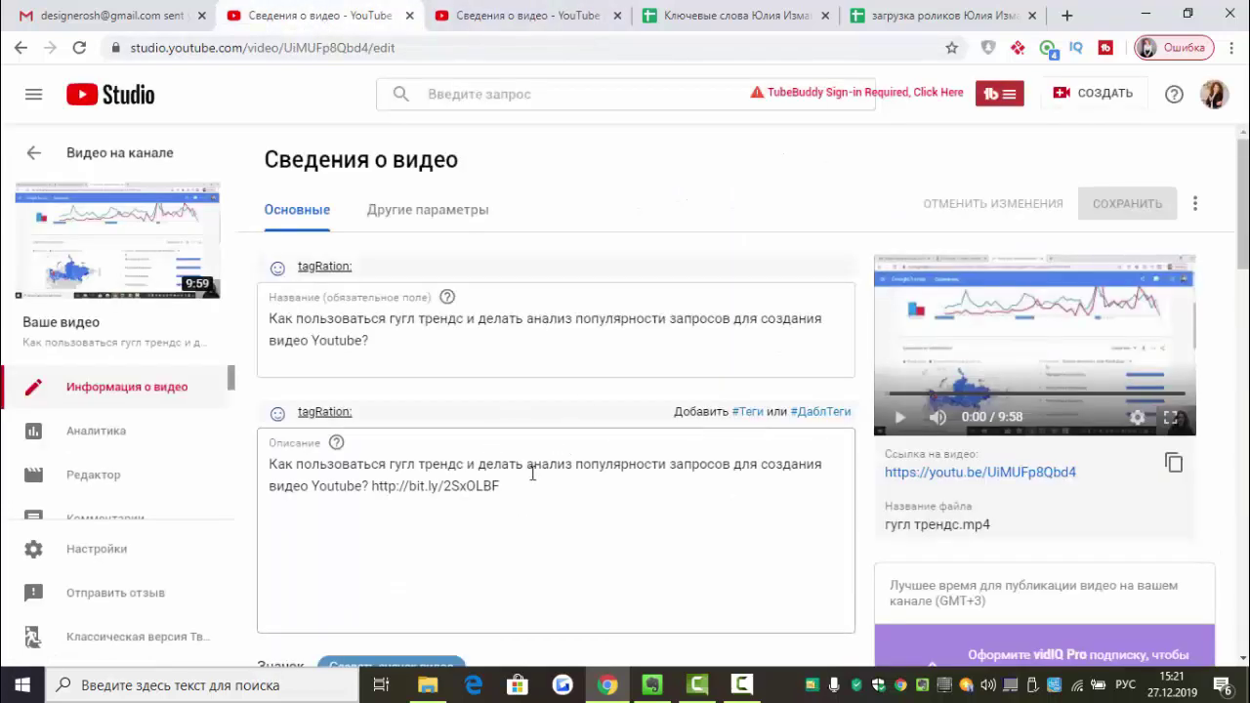
{"action": "left_click", "coordinate": [532, 474]}
{"action": "key", "text": "ctrl+v"}
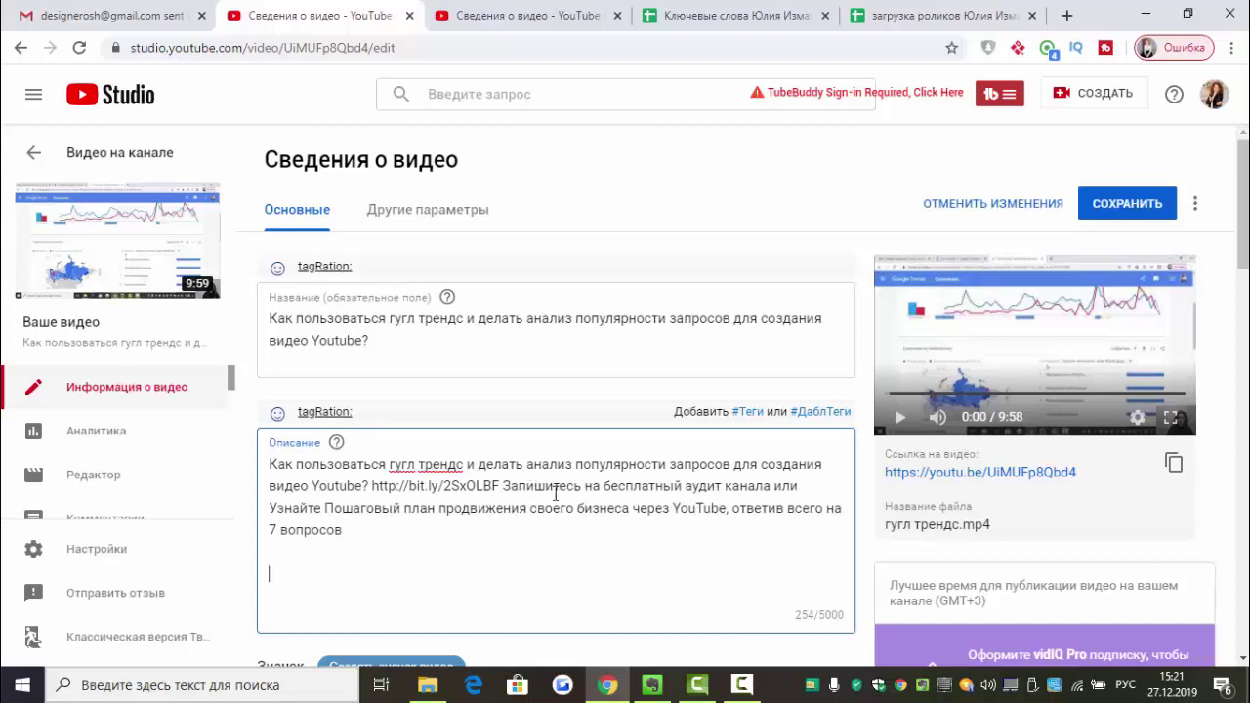
{"action": "scroll", "coordinate": [592, 415], "scroll_direction": "down", "scroll_amount": 1}
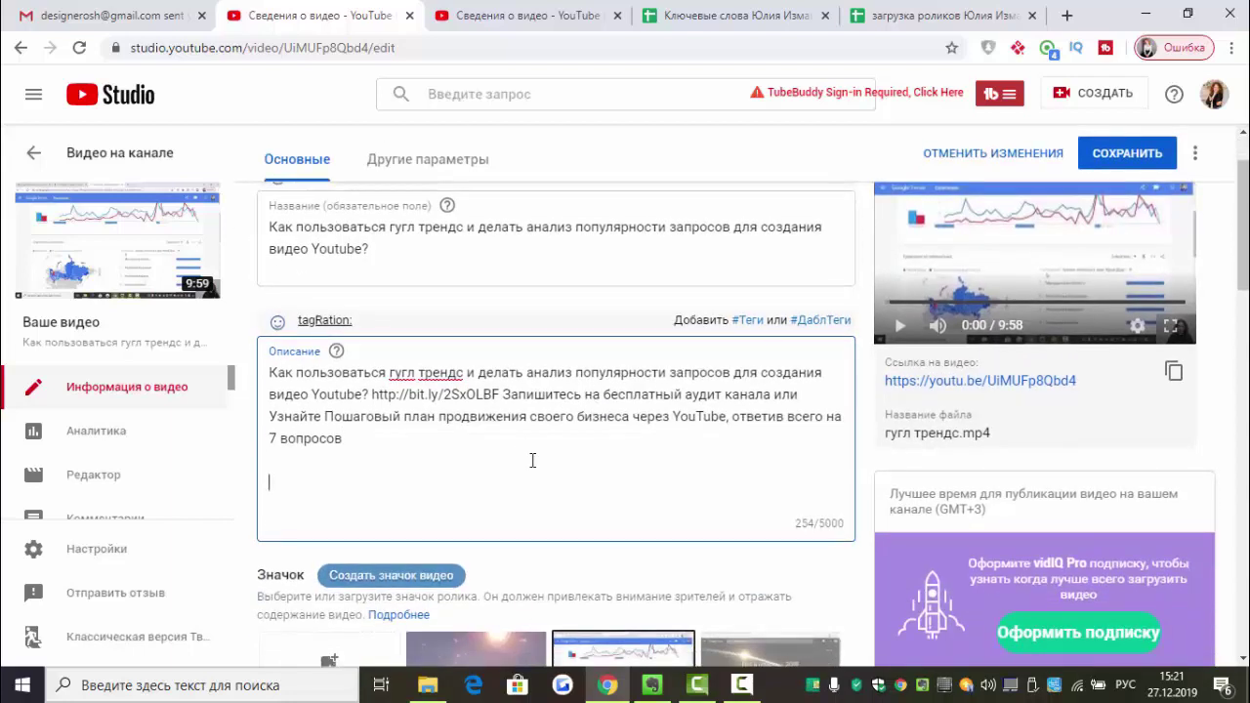